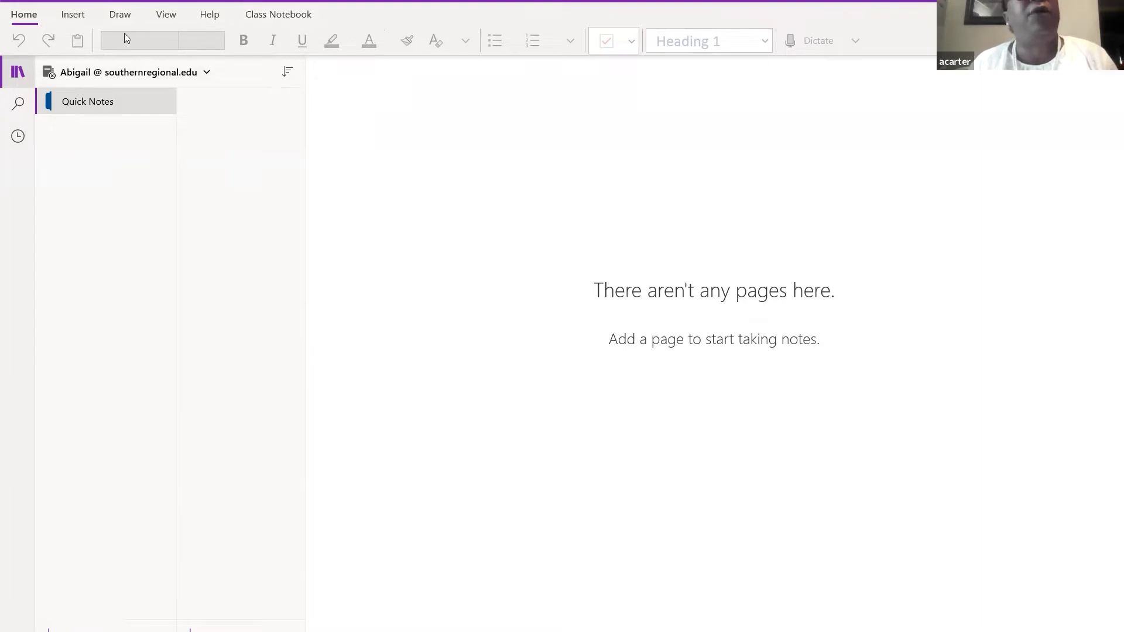
- Look through the Insert, Draw and View ribbon tabs, then return to Home
left_click(73, 14)
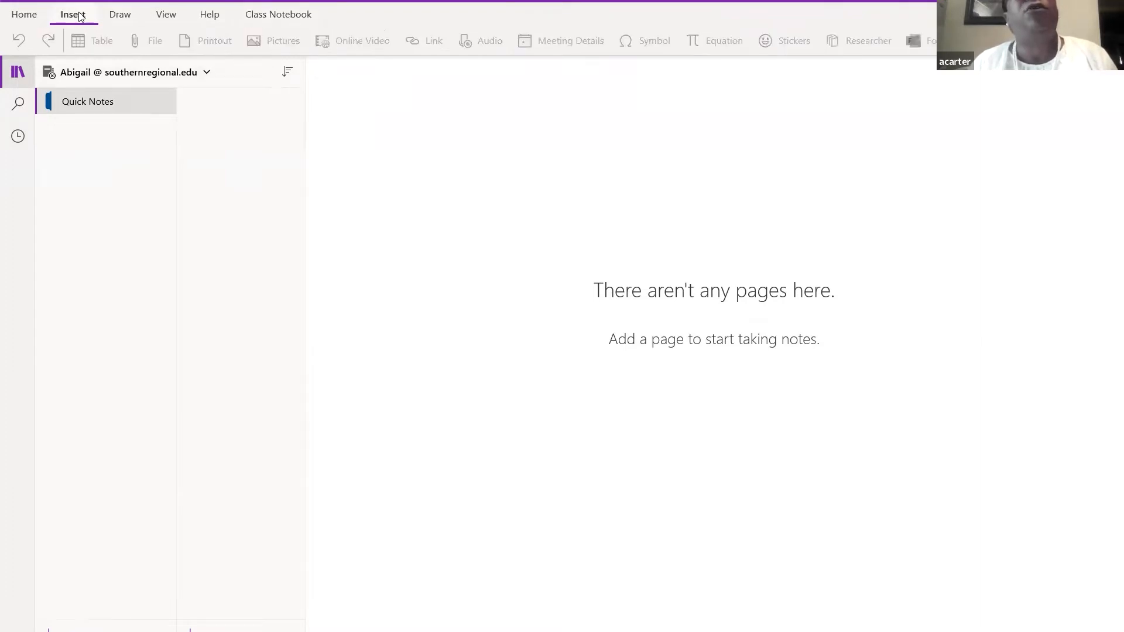
left_click(139, 15)
left_click(166, 14)
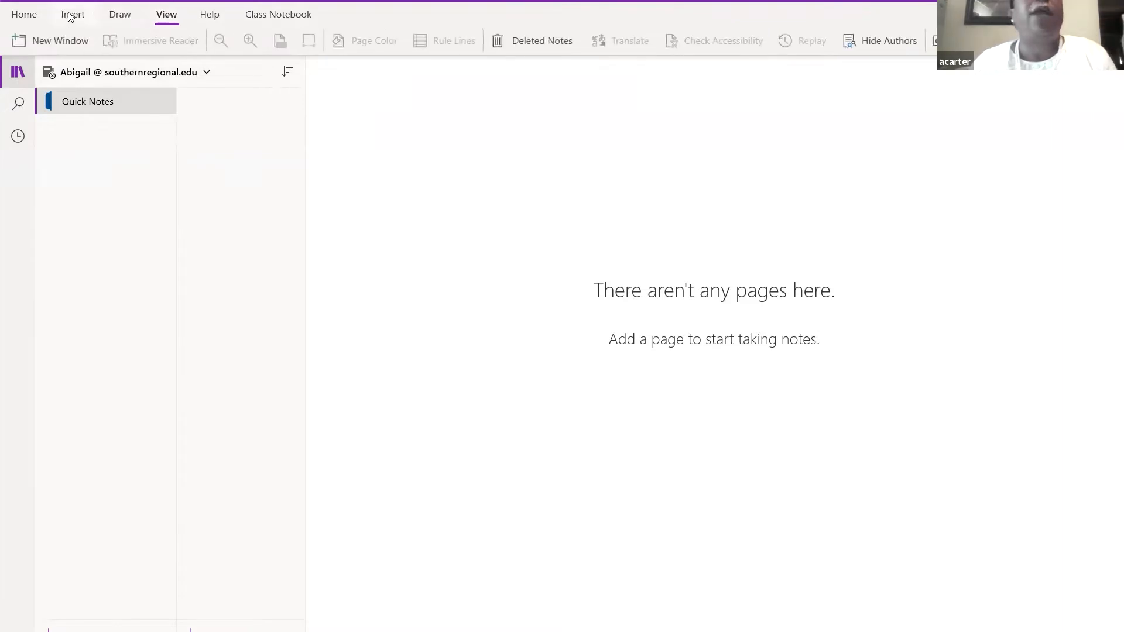
left_click(25, 17)
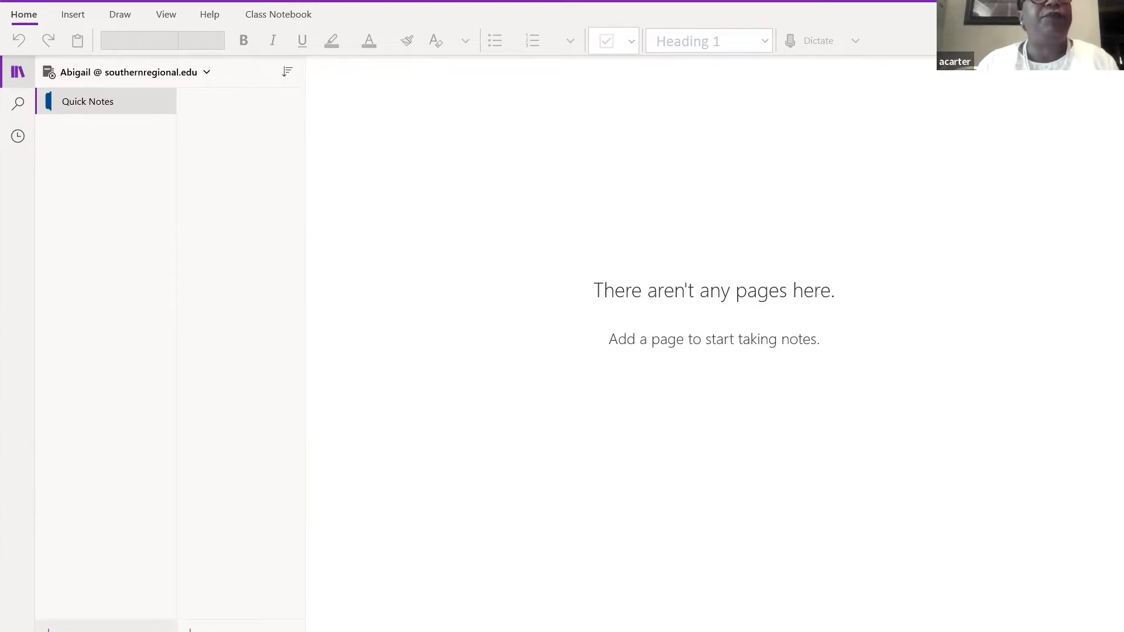
- Add a new section and rename it from New Section 1 to 'Classes'
left_click(106, 626)
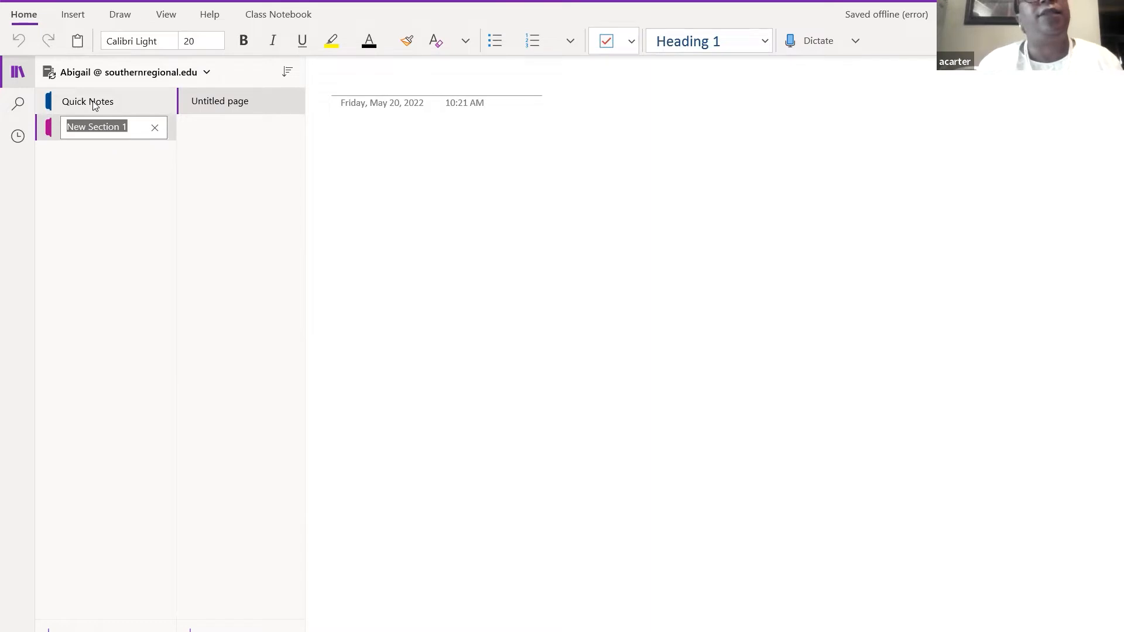
left_click(95, 132)
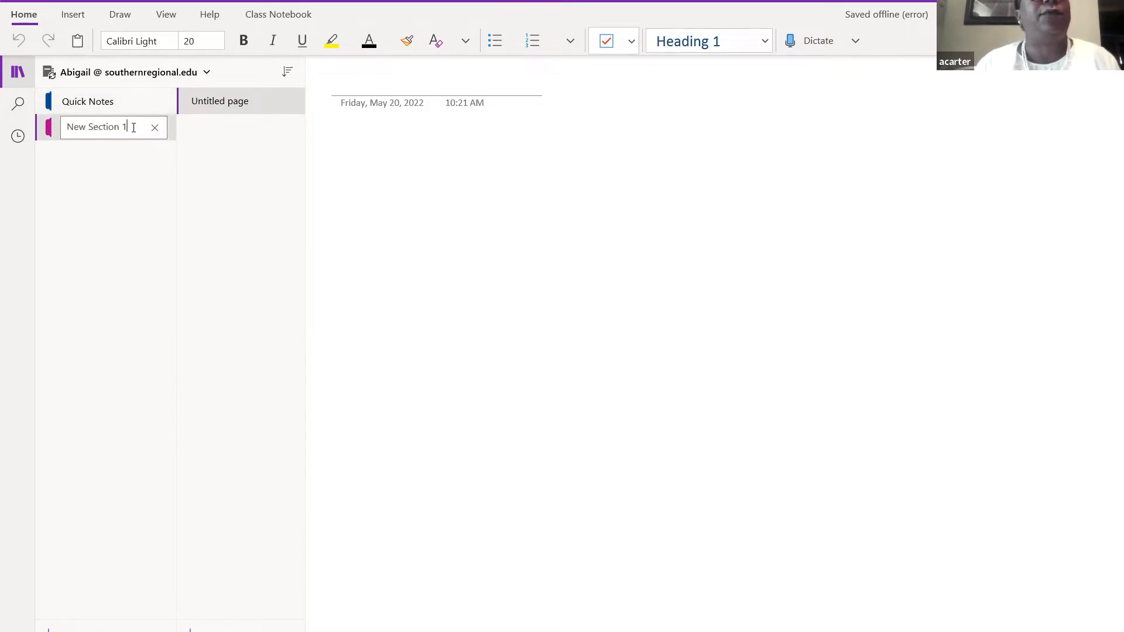
key("BackSpace")
key("BackSpace")
key("BackSpace")
key("BackSpace")
key("BackSpace")
key("BackSpace")
key("BackSpace")
key("BackSpace")
key("BackSpace")
key("BackSpace")
key("BackSpace")
key("BackSpace")
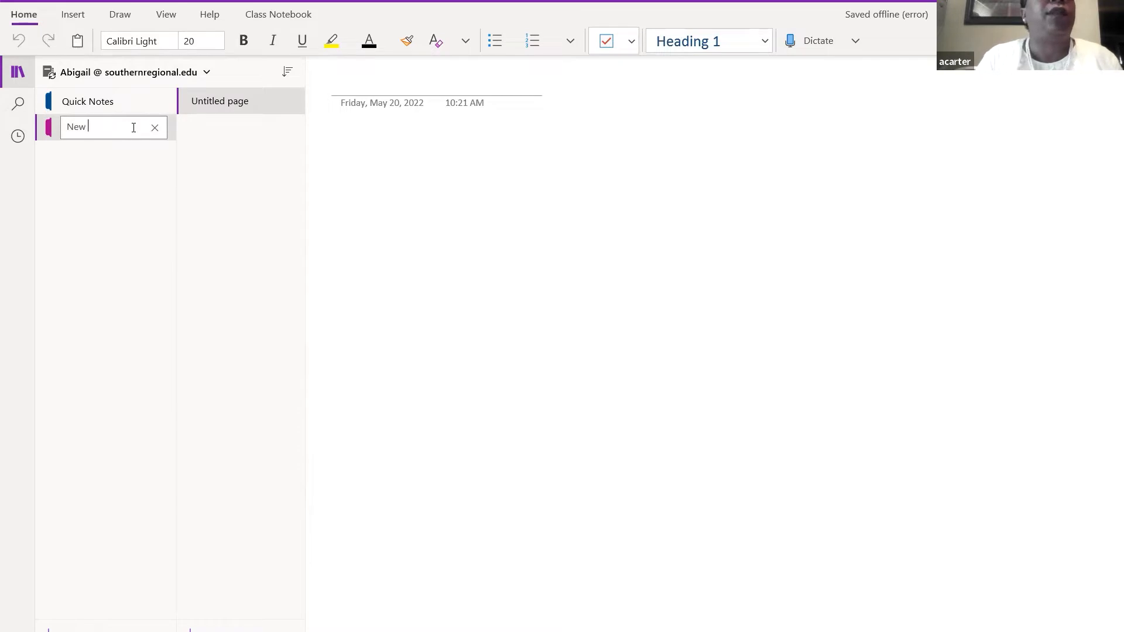
key("BackSpace")
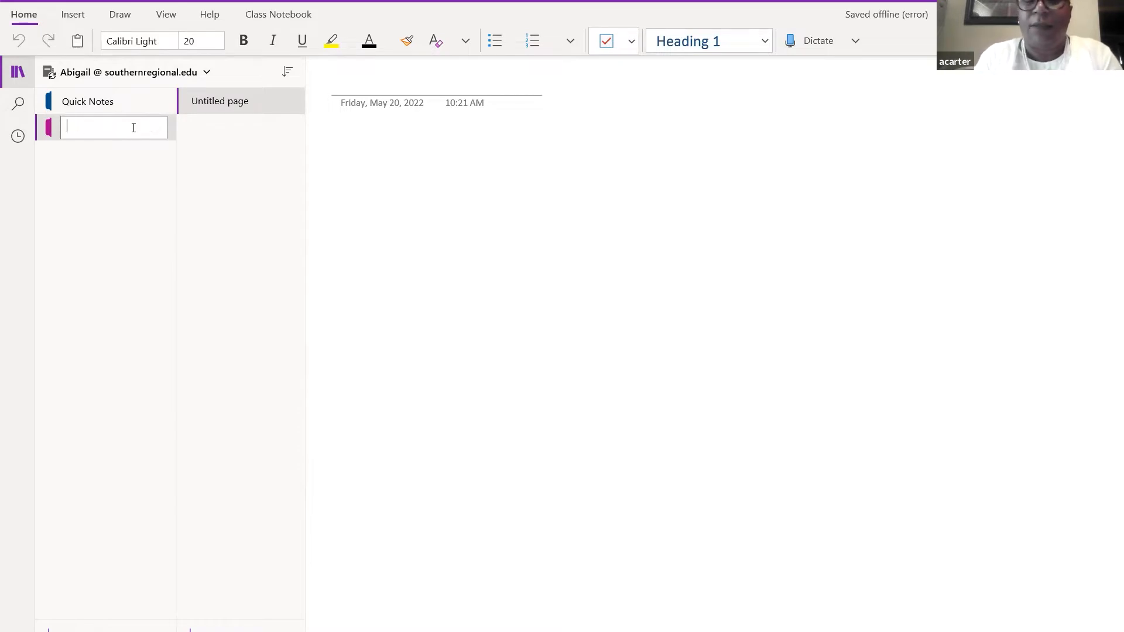
type("Classes")
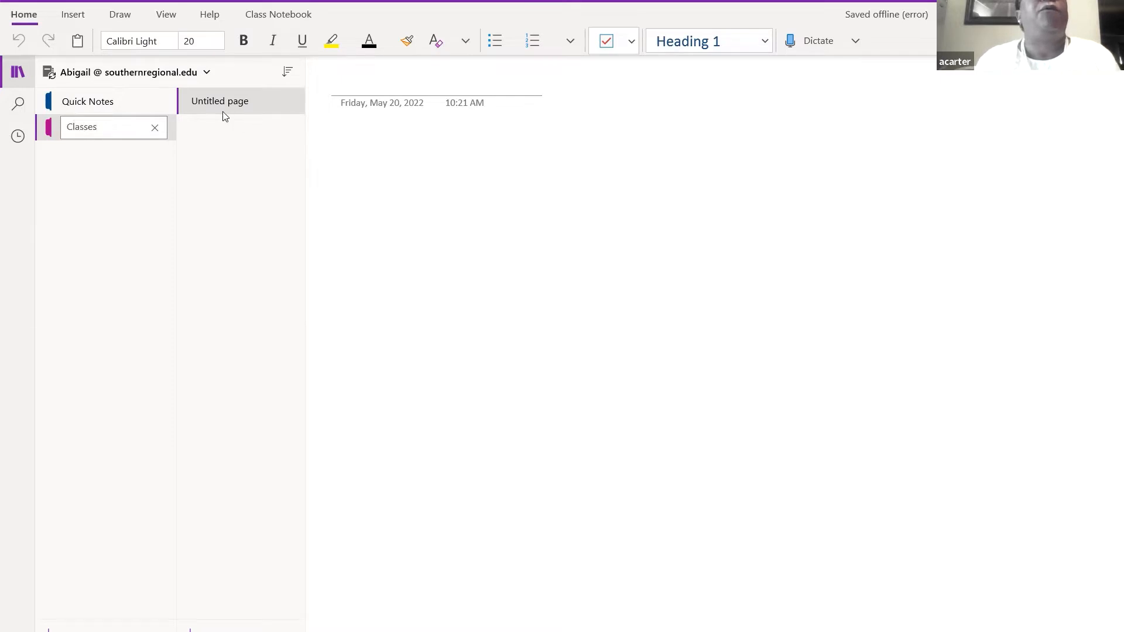
key("Return")
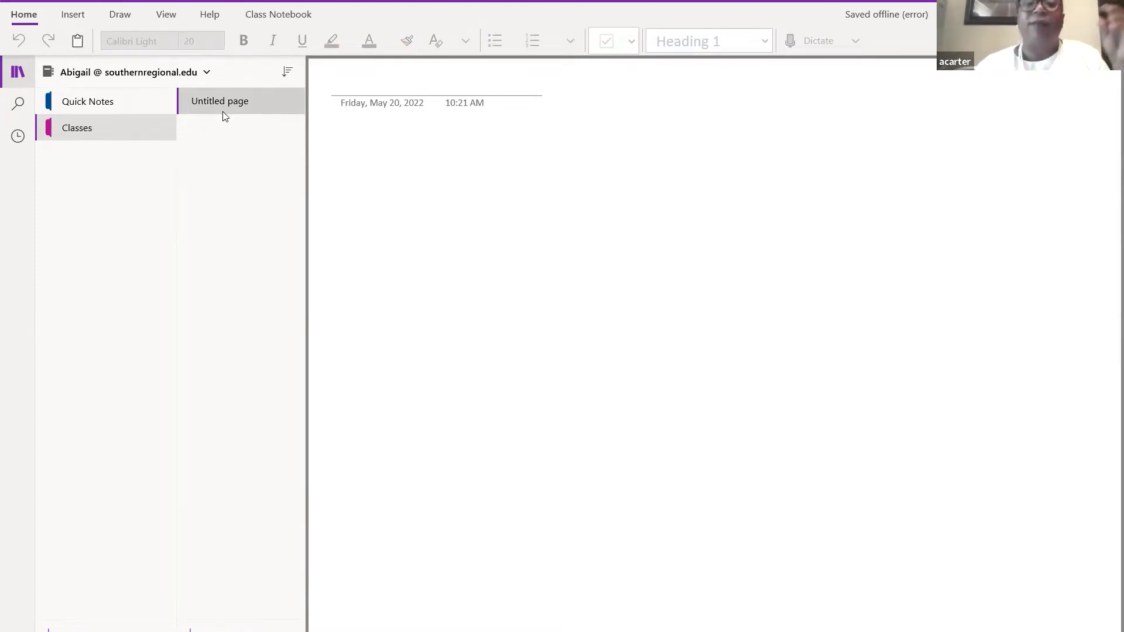
- Title the Classes page 'Math' and move into the page body
left_click(226, 104)
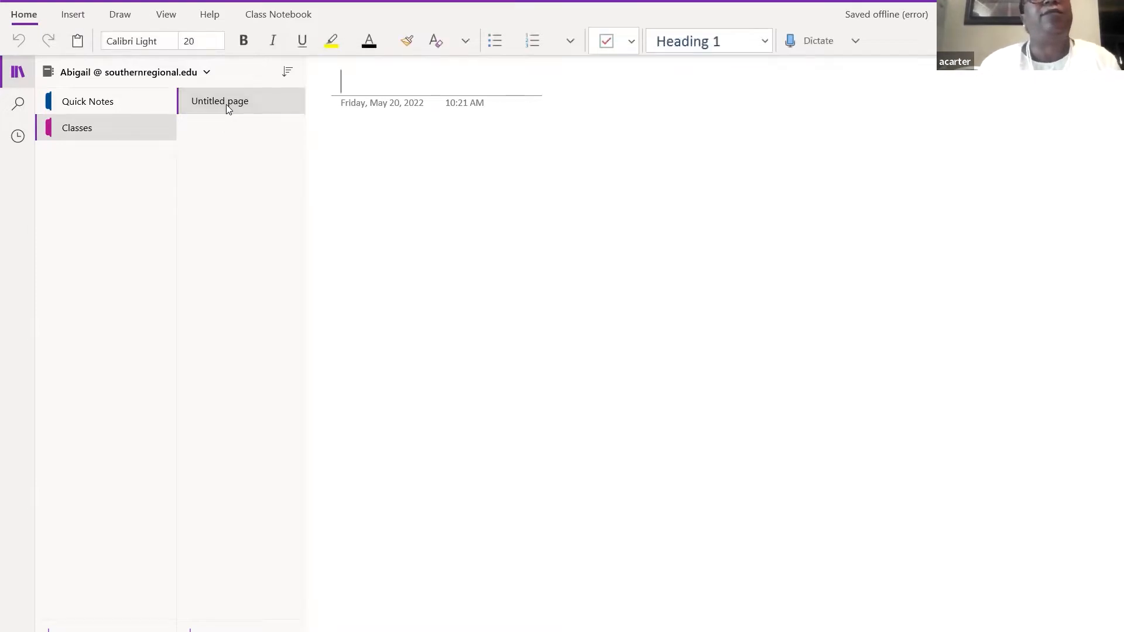
type("Math")
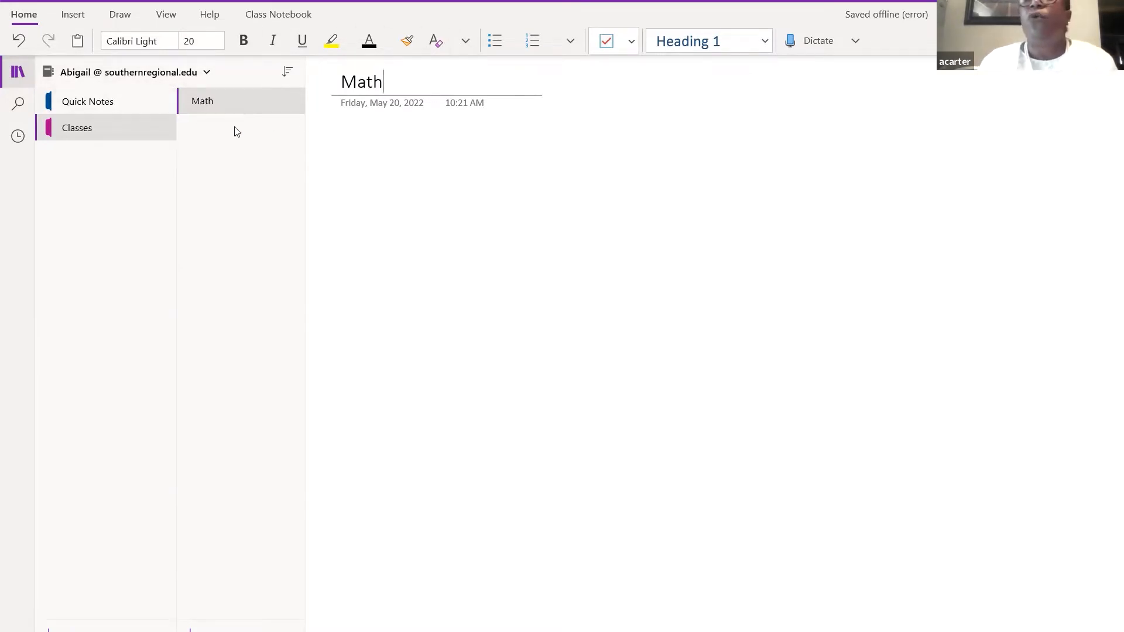
key("Return")
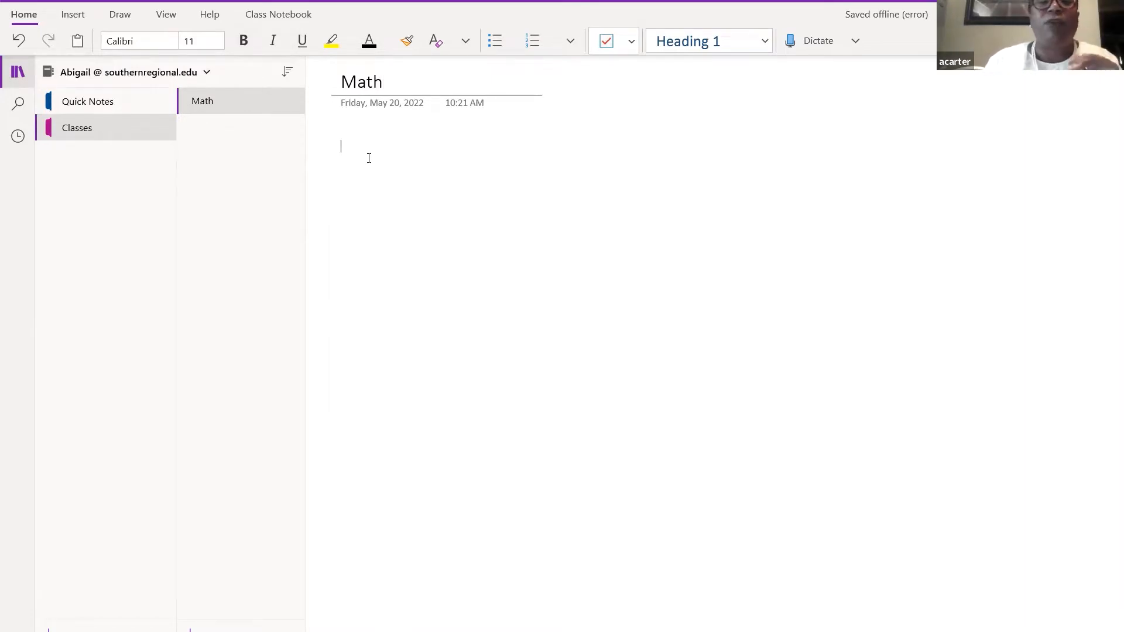
left_click(78, 17)
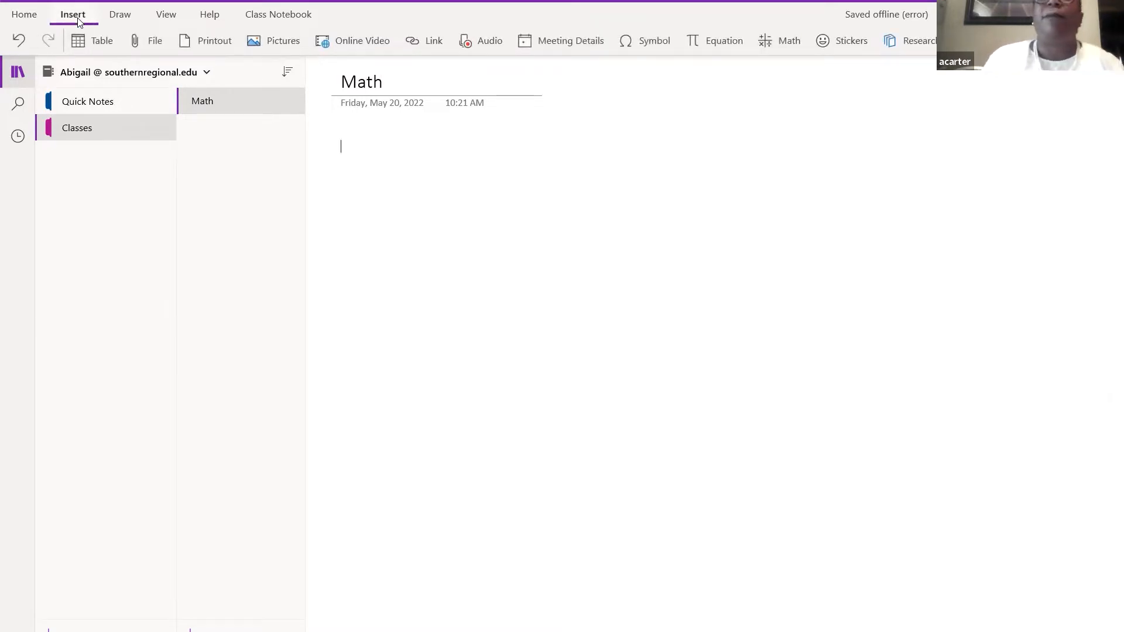
- Insert a euro symbol followed by 'right equation' as body text on the Math page
left_click(660, 35)
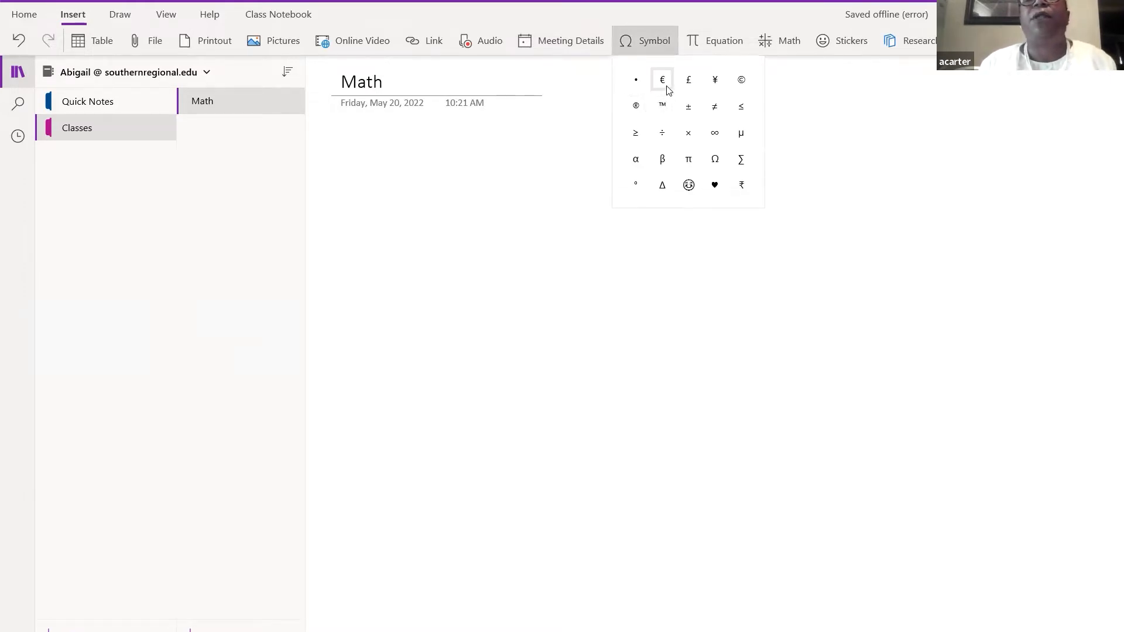
left_click(663, 82)
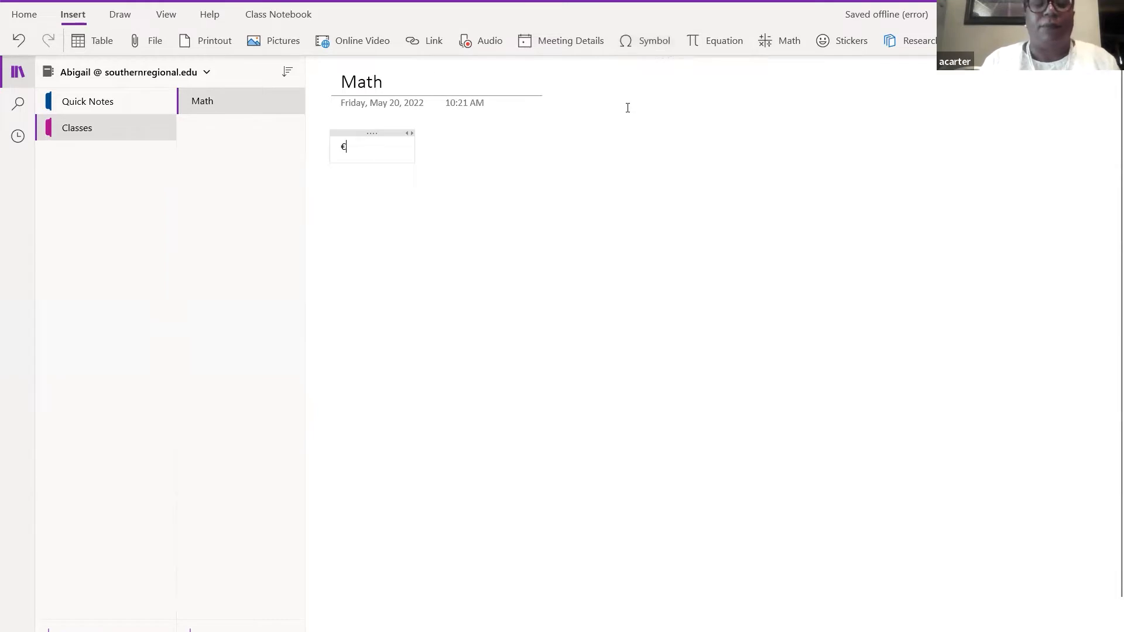
type("ri")
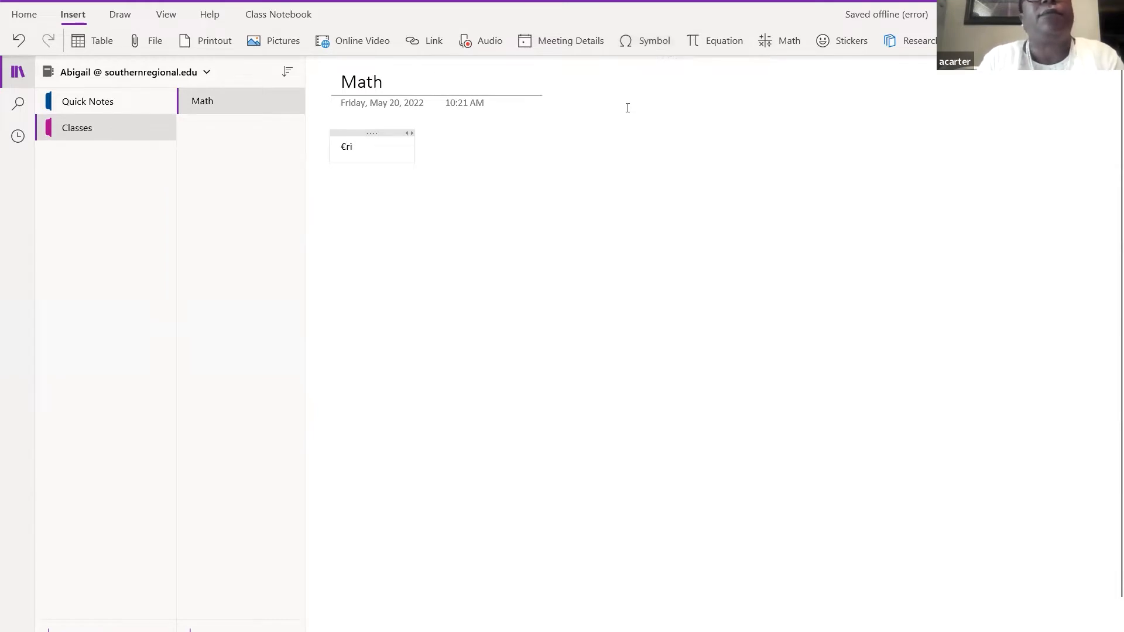
type("ght equation")
left_click(517, 220)
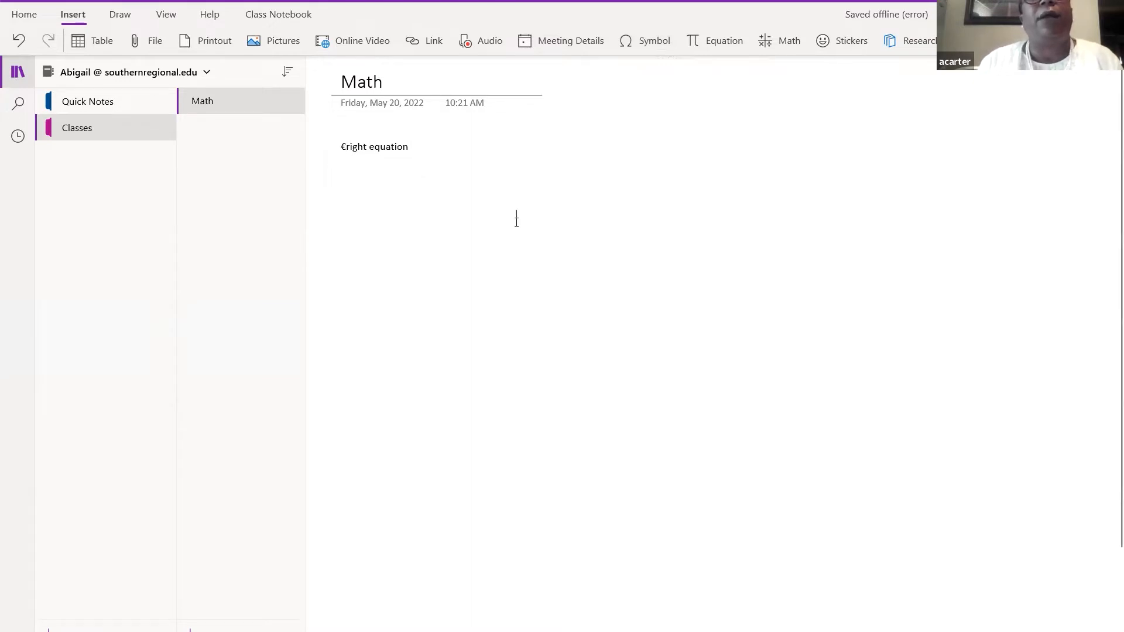
- Insert an equation reading 'New', then add the Radicals quadratic formula twice
left_click(735, 38)
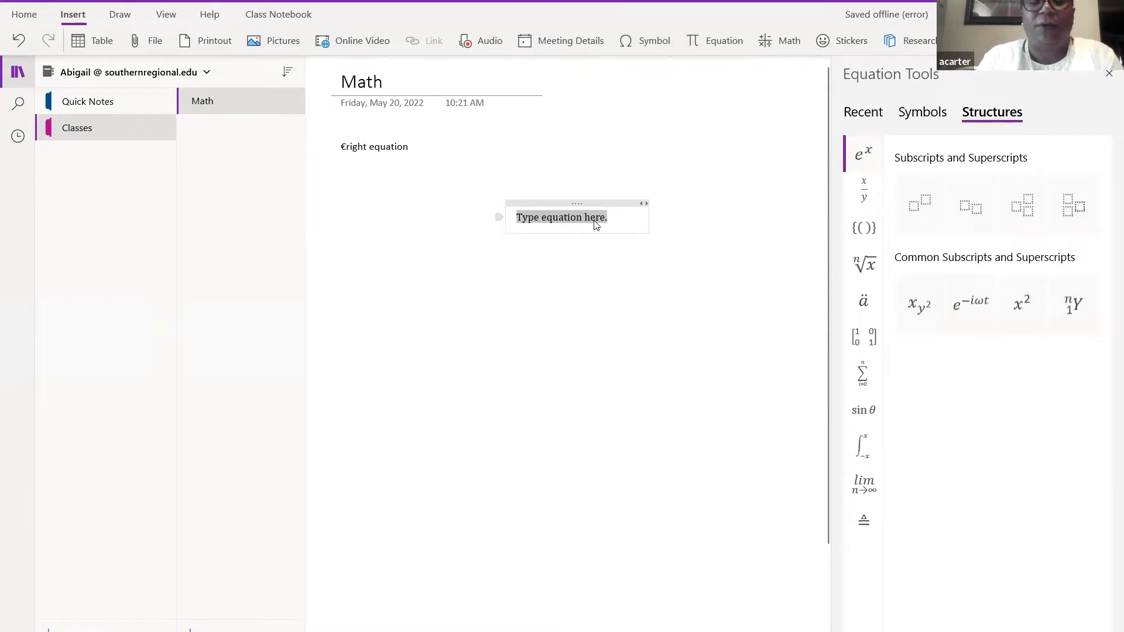
type("New")
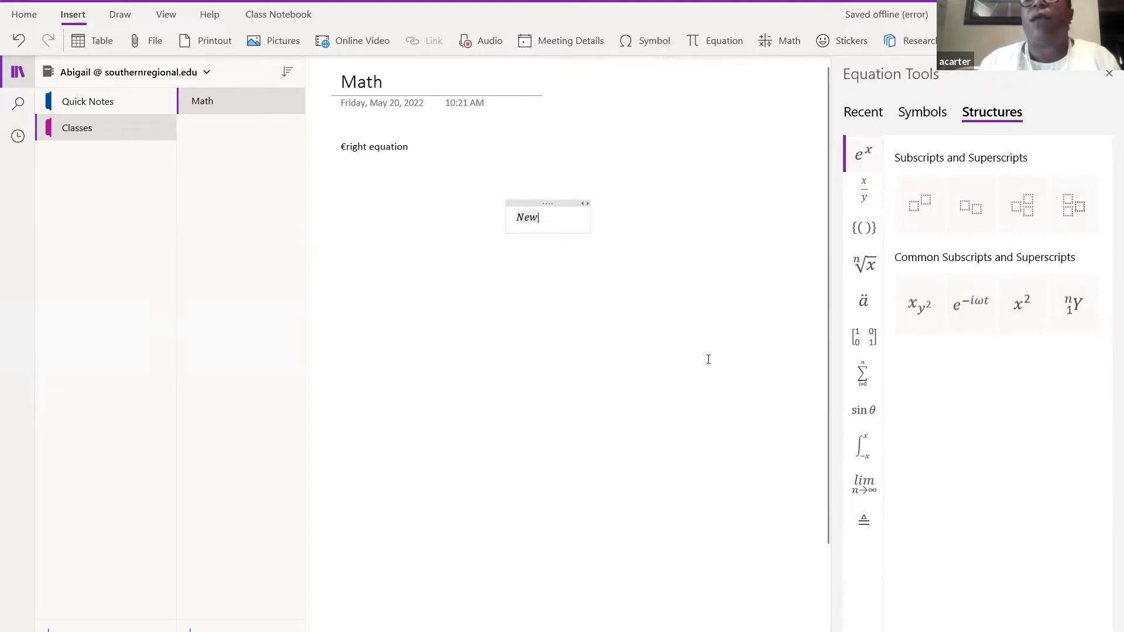
left_click(871, 280)
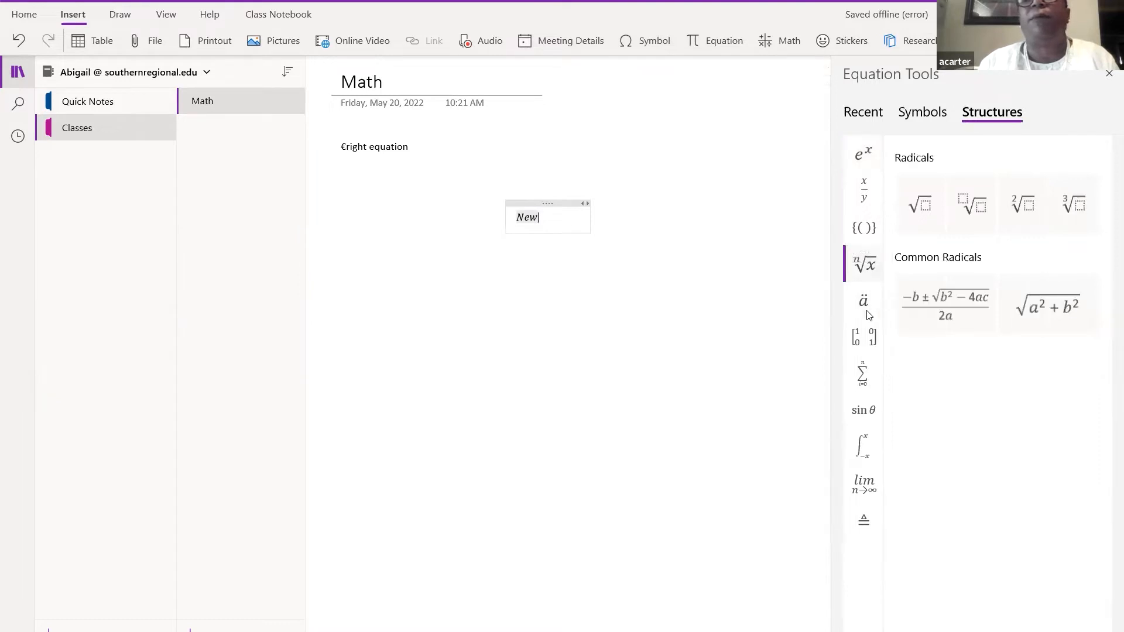
left_click(971, 295)
left_click(971, 295)
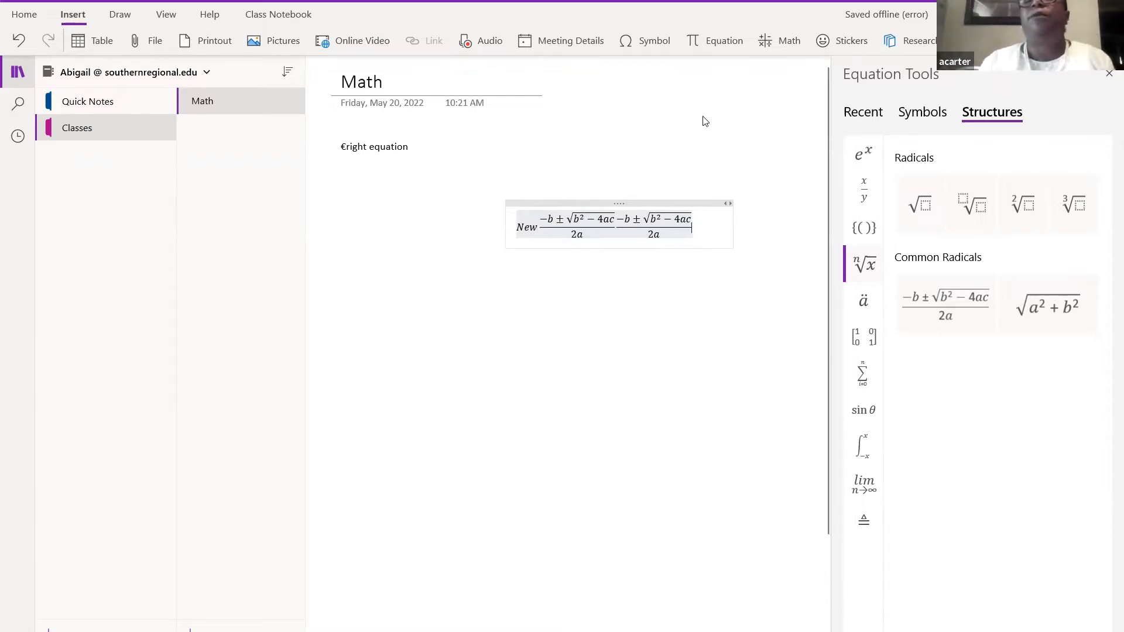
left_click(911, 17)
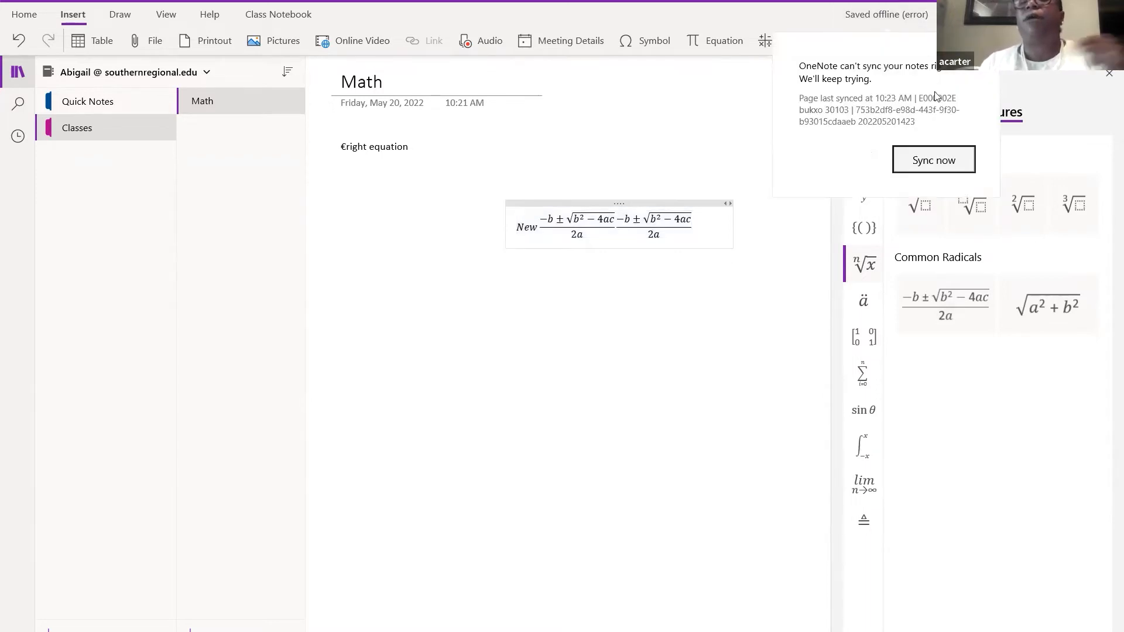
left_click(934, 160)
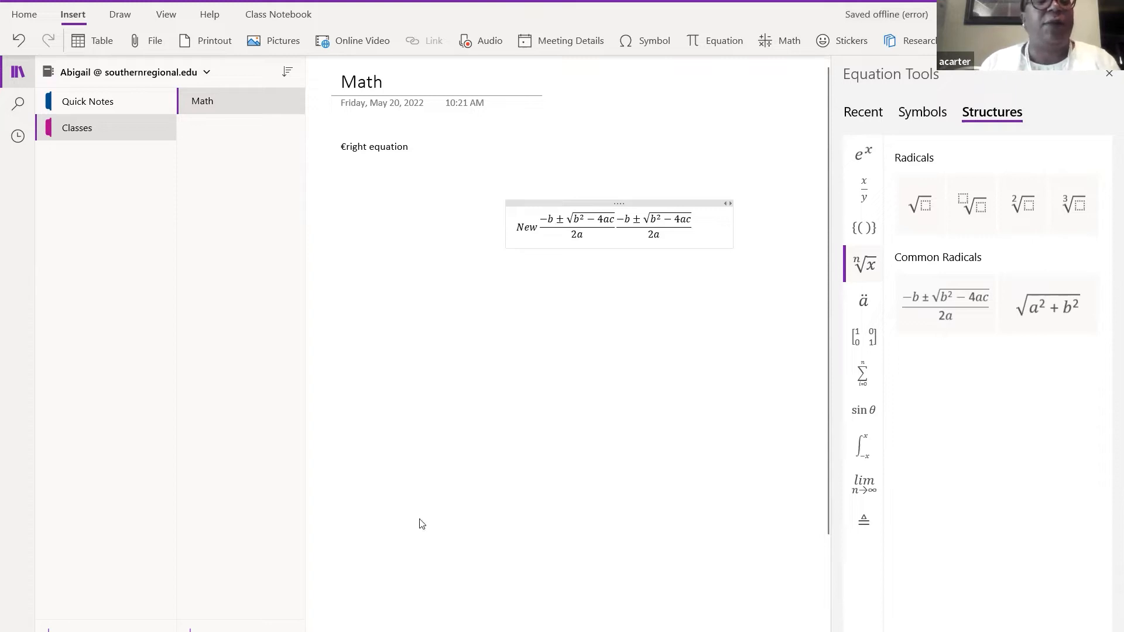
- Create a new blank page in the Classes section with Ctrl+N
key("ctrl+n")
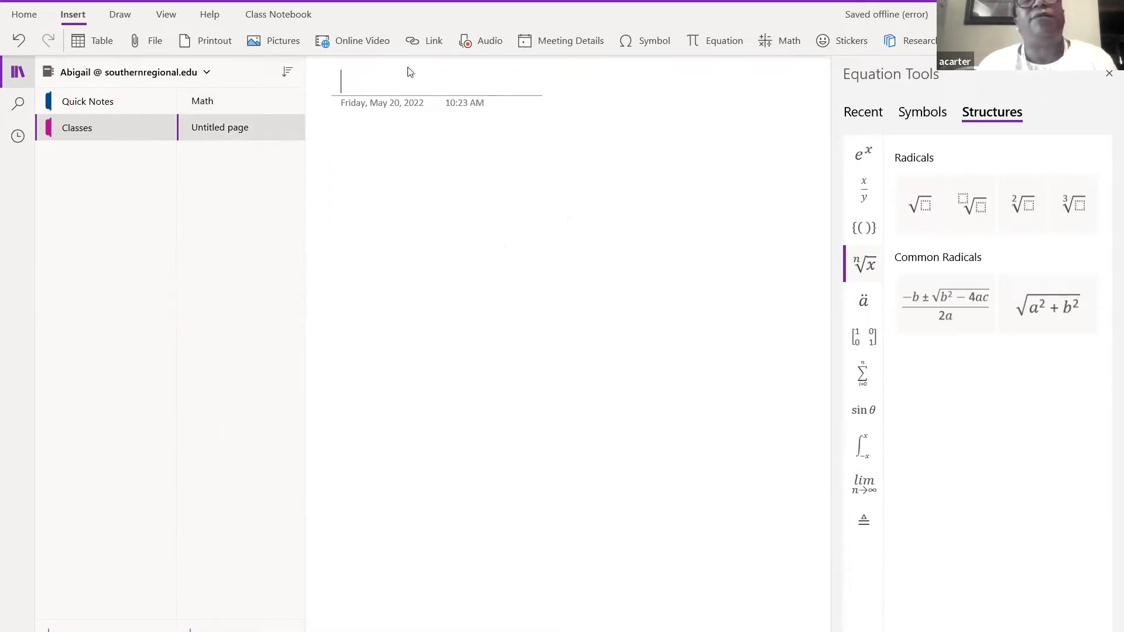
- Title the new page 'Science' and move into its body
type("S")
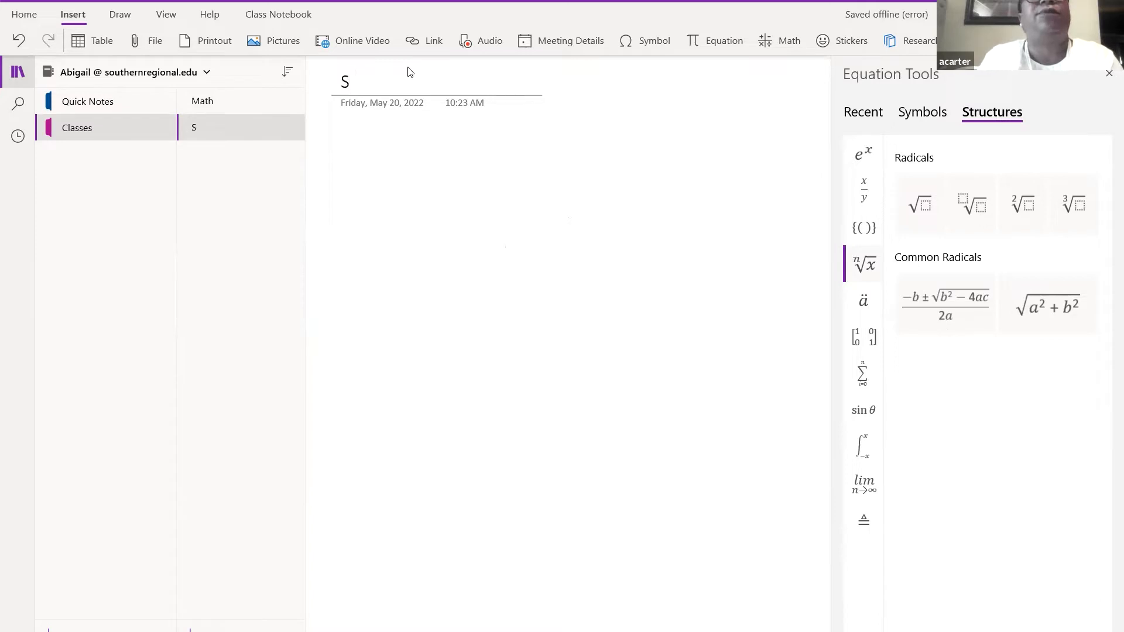
type("cience")
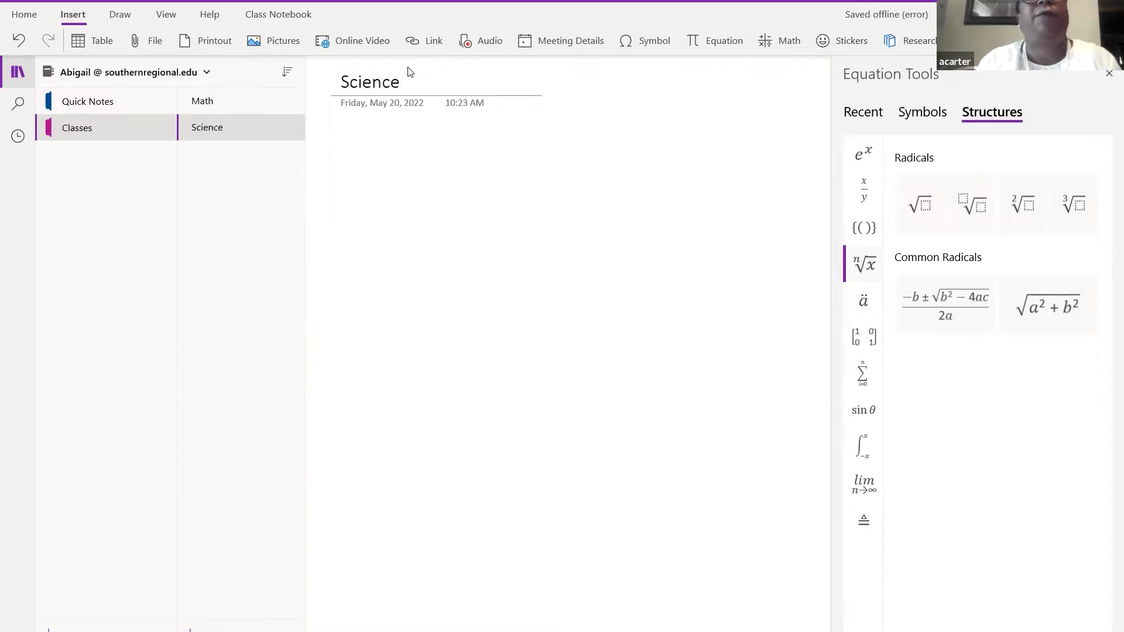
key("Return")
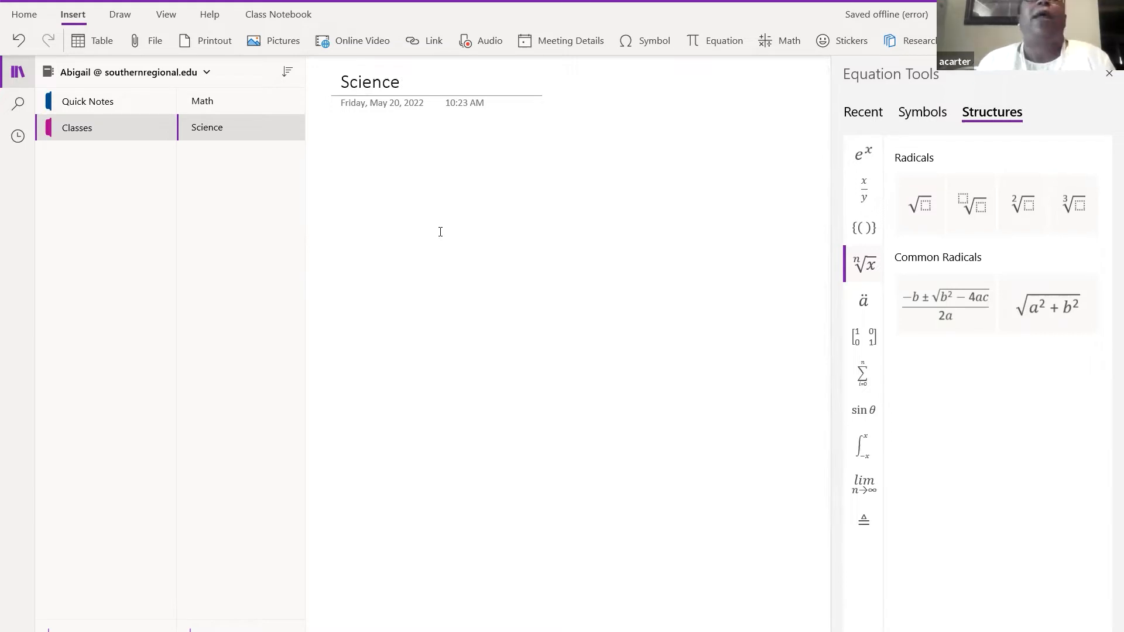
- Insert a 3x3 table with first-row headers Day1, Day2 and Day3
left_click(75, 44)
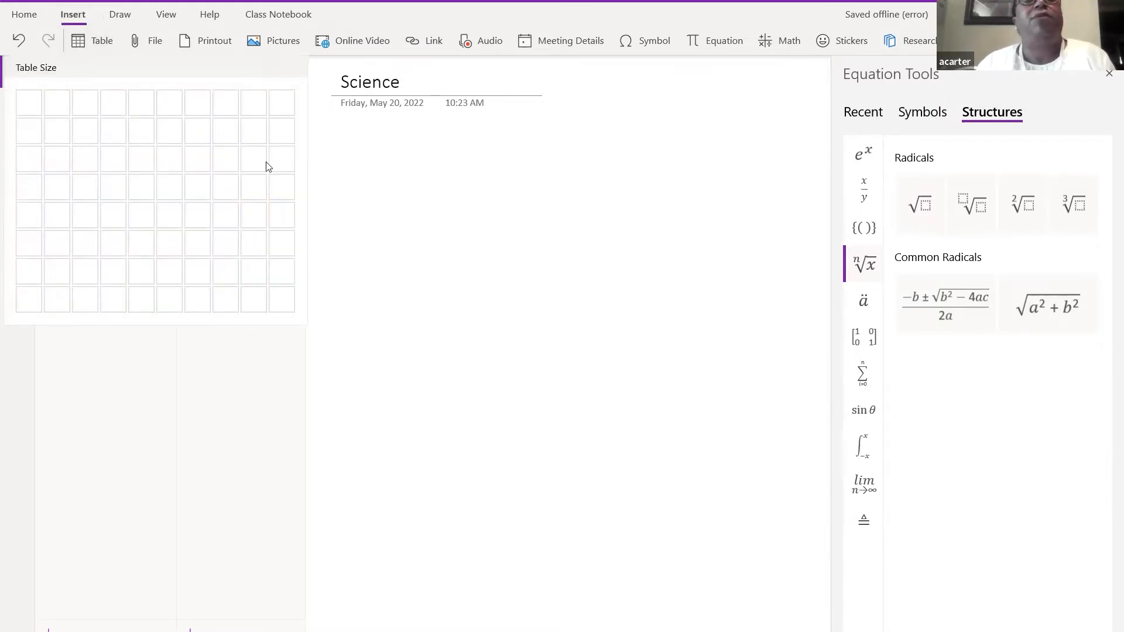
left_click(81, 160)
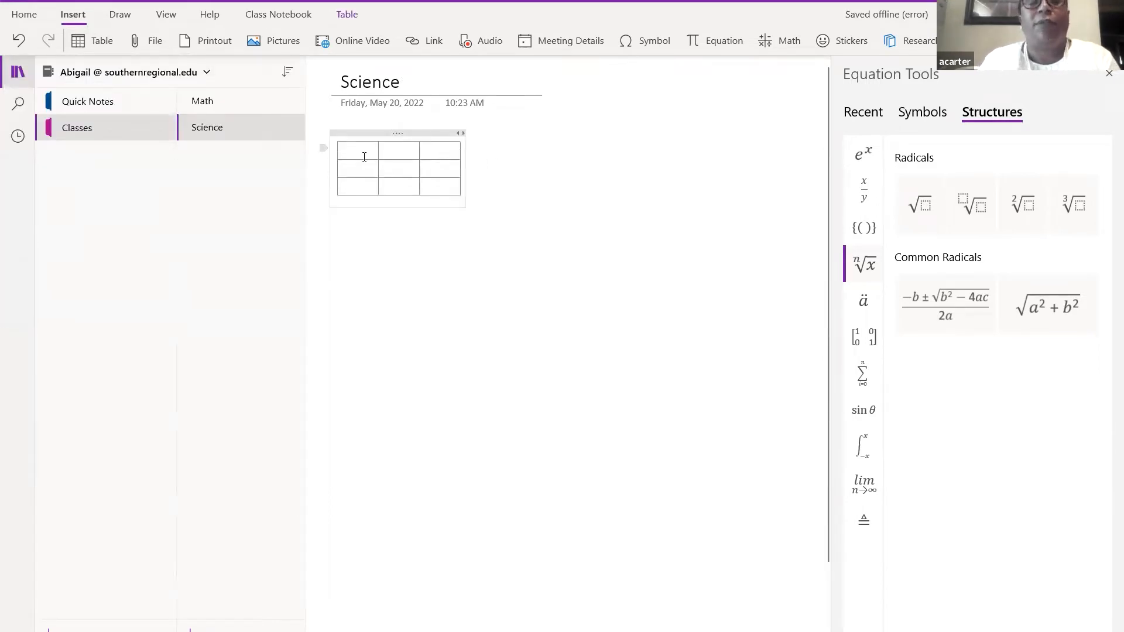
type("Day")
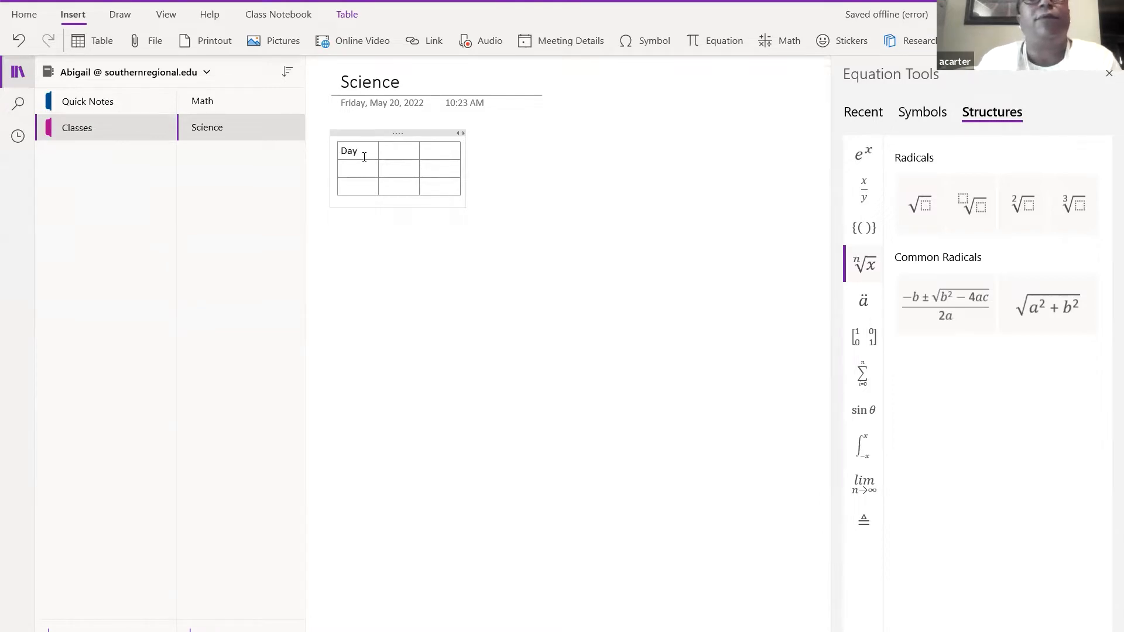
left_click(398, 159)
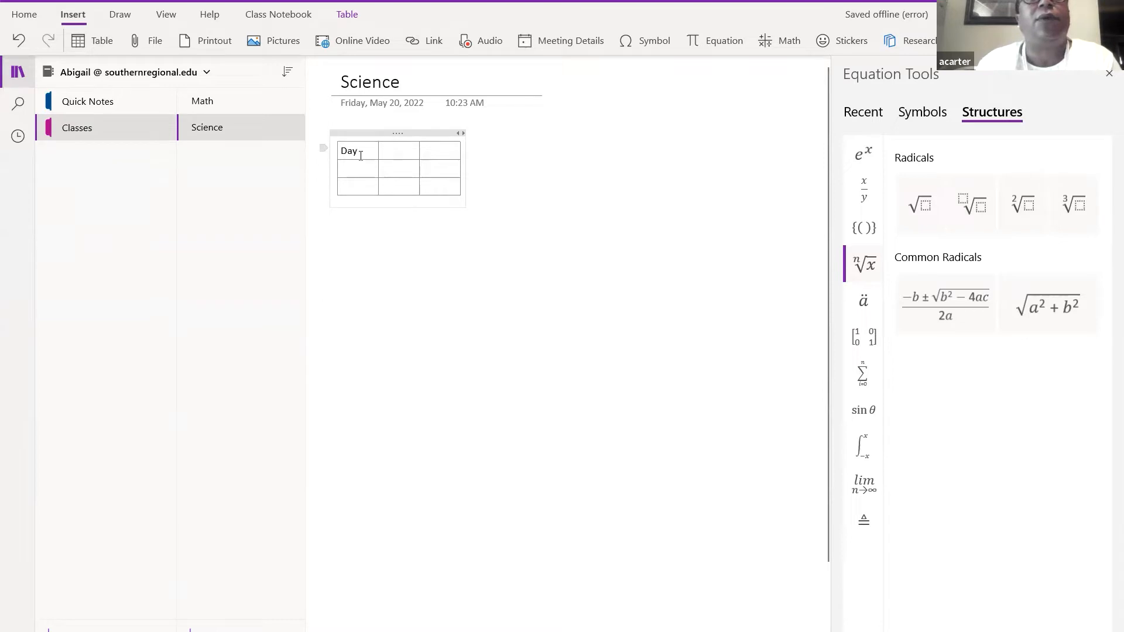
type("1")
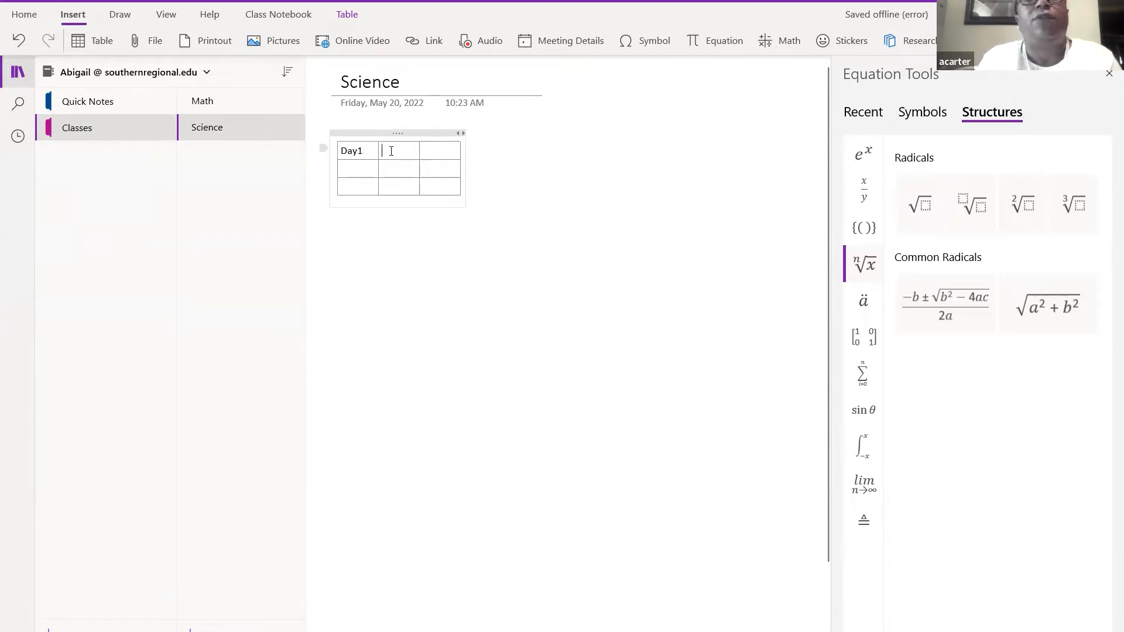
type("Da")
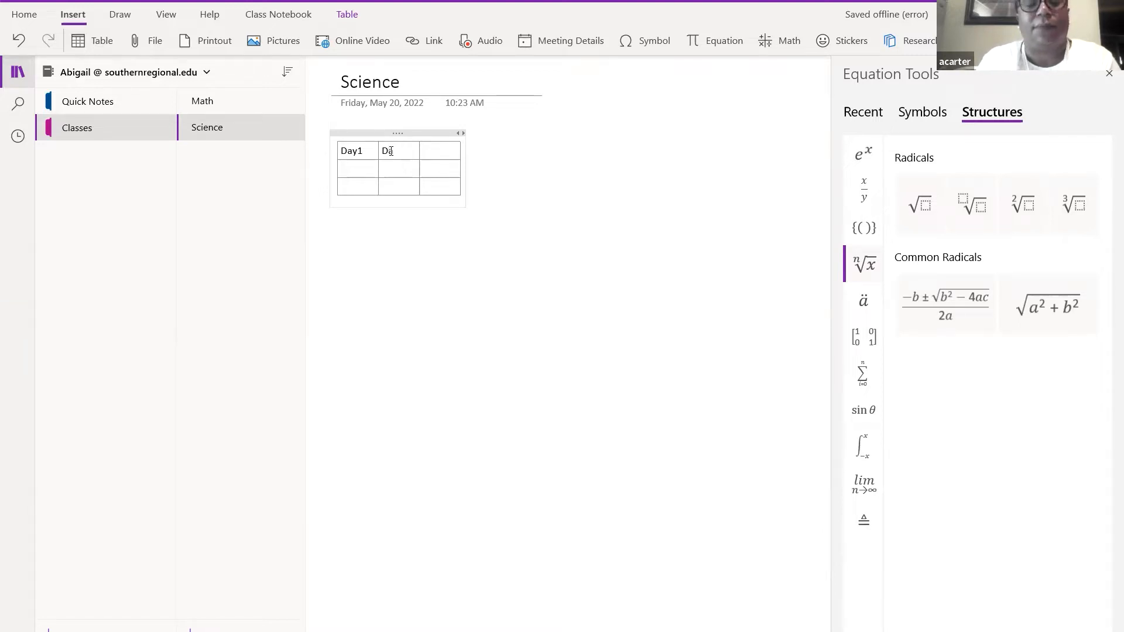
type("y2")
left_click(440, 152)
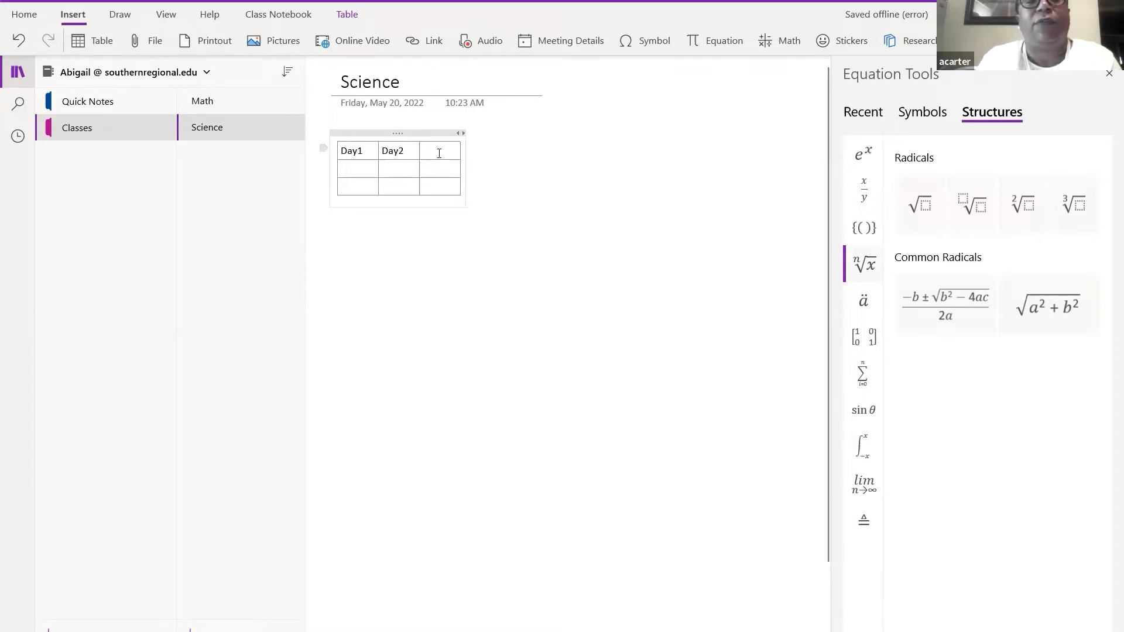
type("Day")
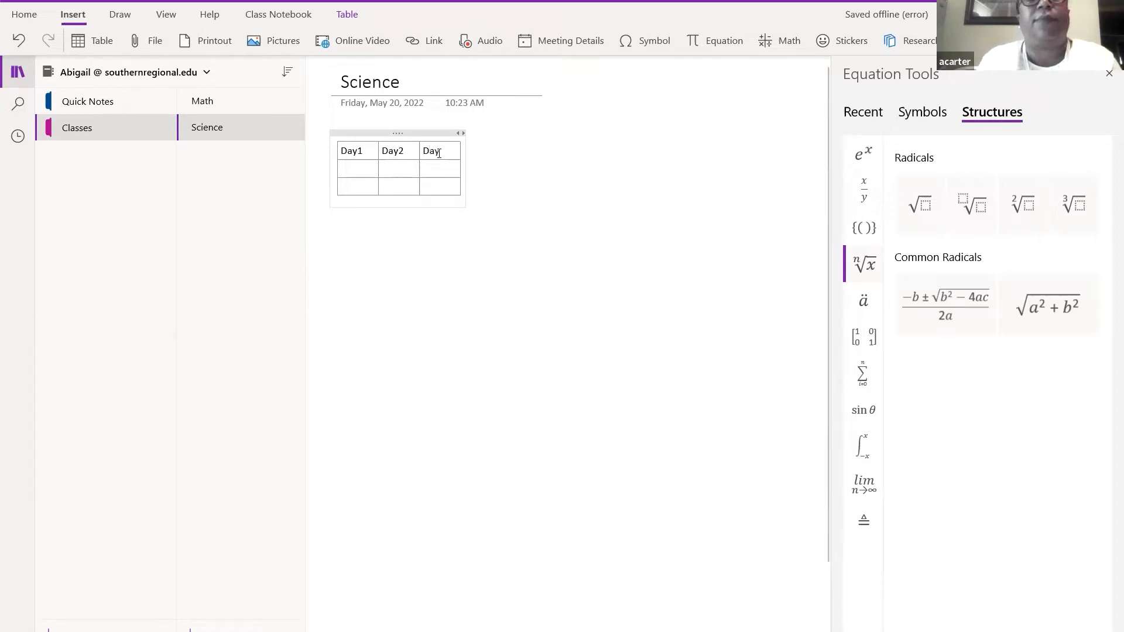
type("3")
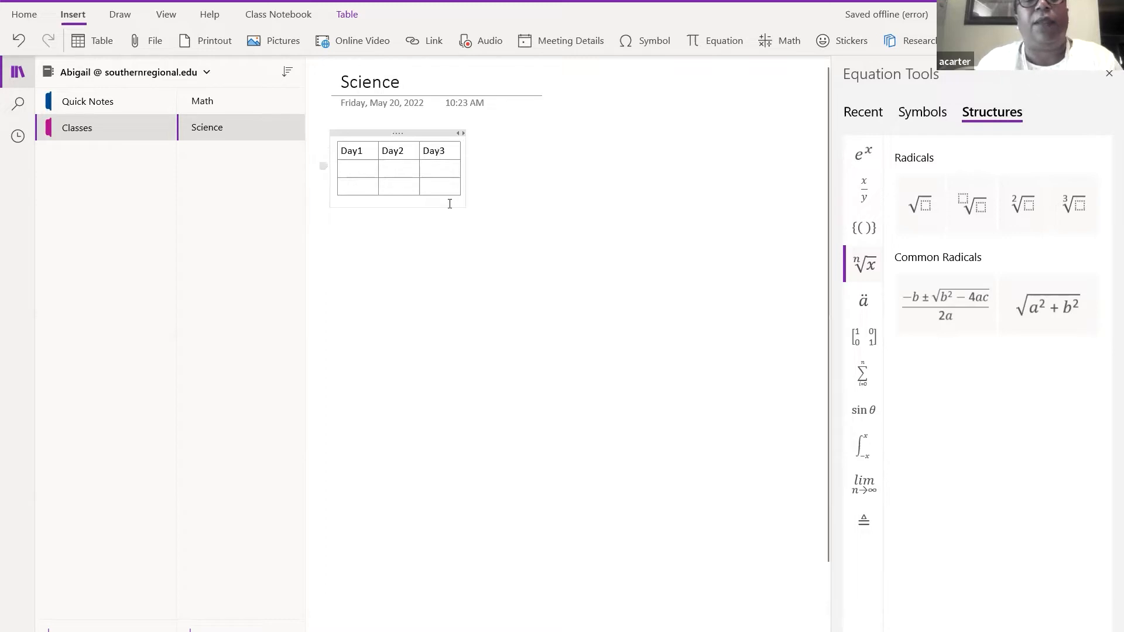
left_click(453, 267)
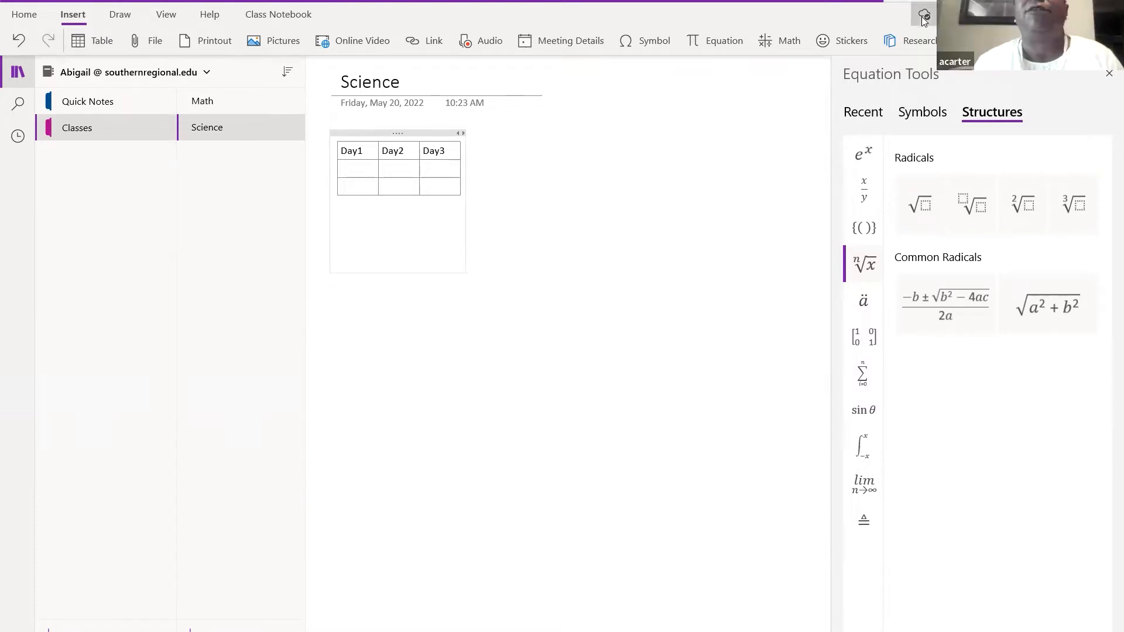
- Check whether the Science page has been saved
left_click(922, 16)
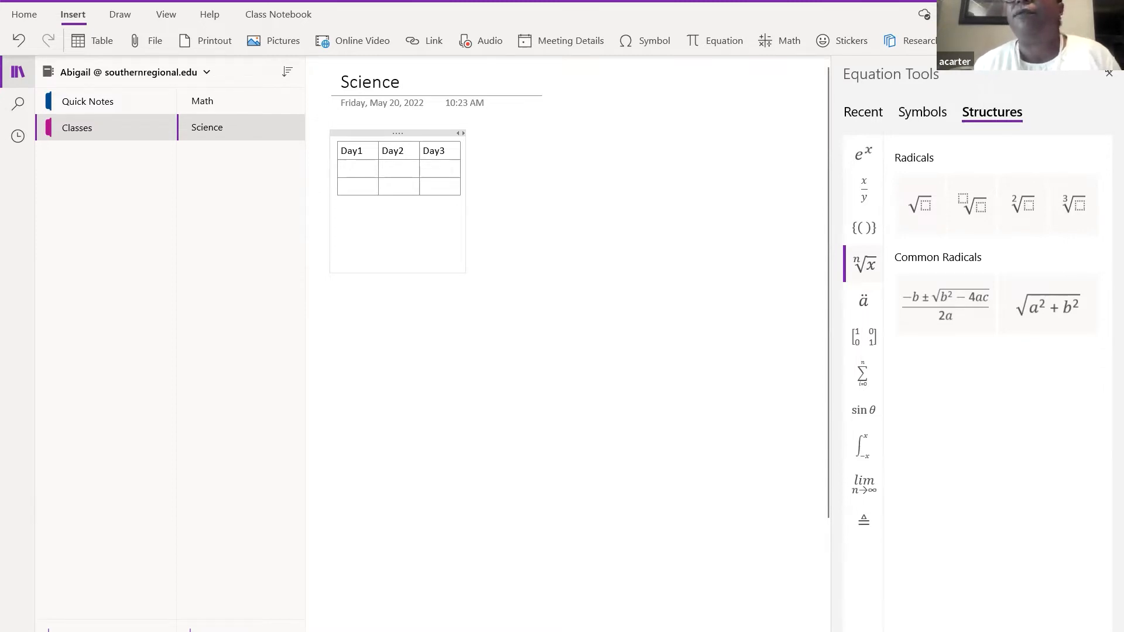
- Close the Equation Tools pane and add a new page titled 'Art'
left_click(1108, 75)
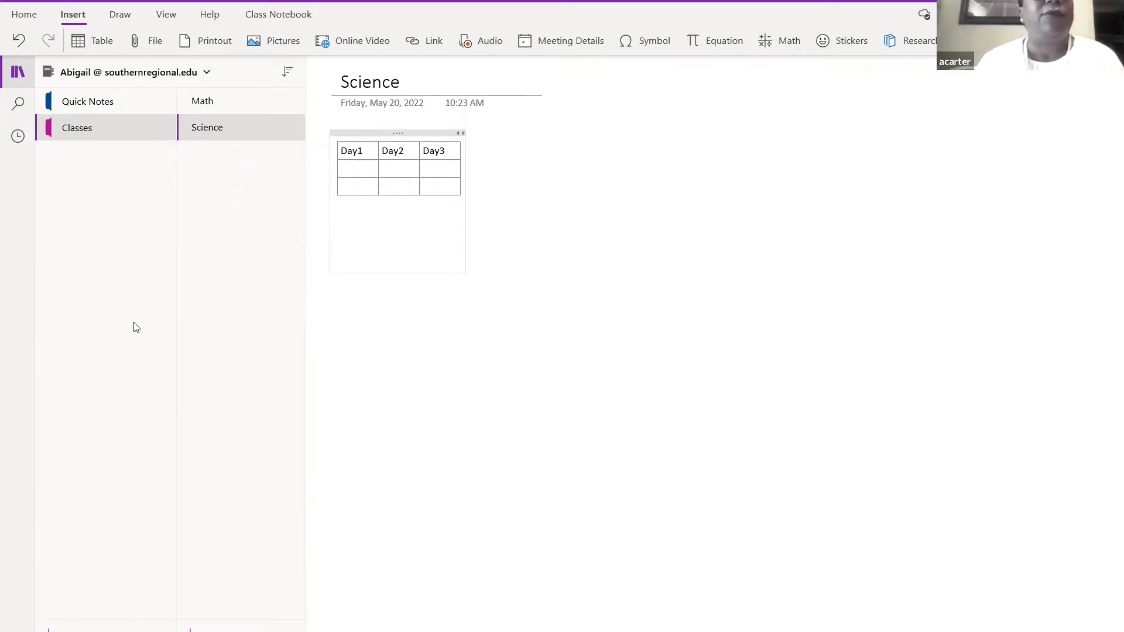
left_click(391, 320)
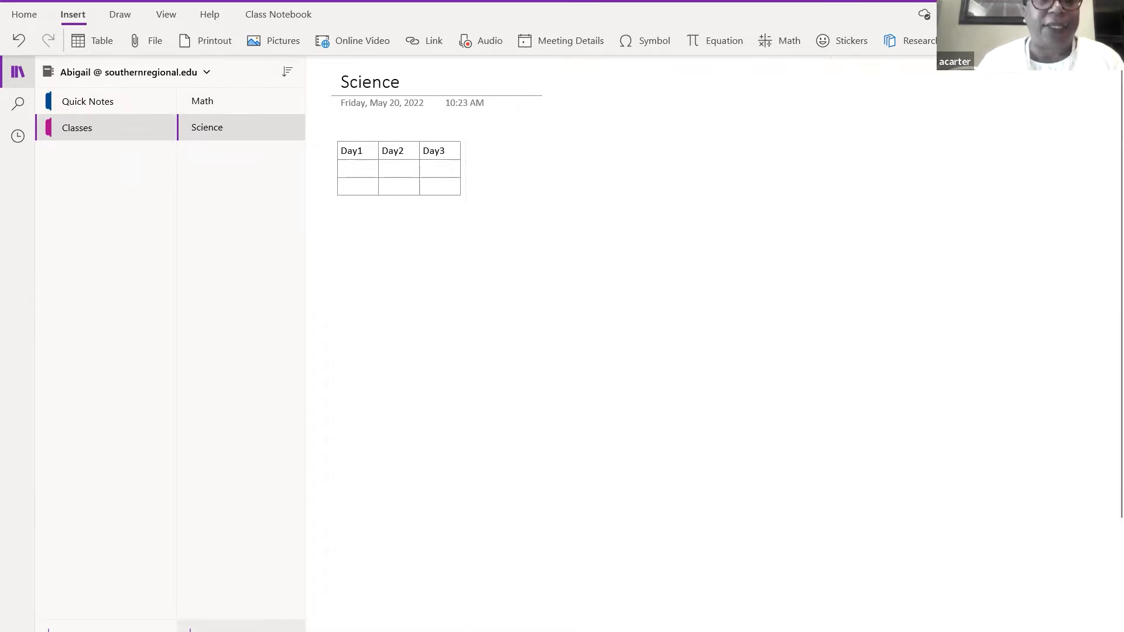
left_click(199, 625)
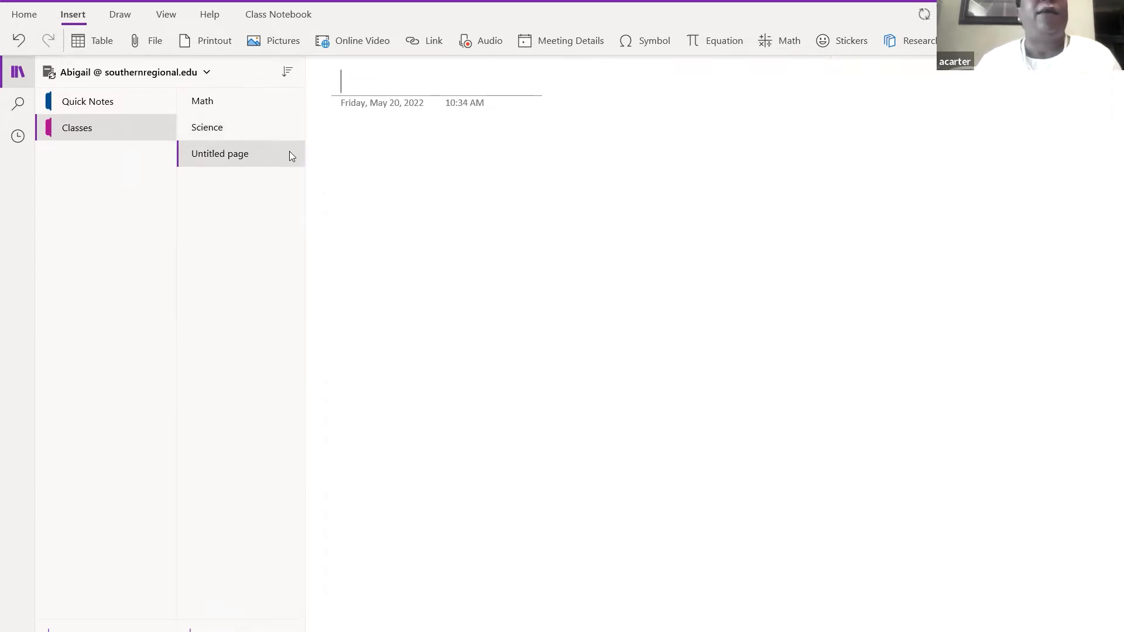
type("A")
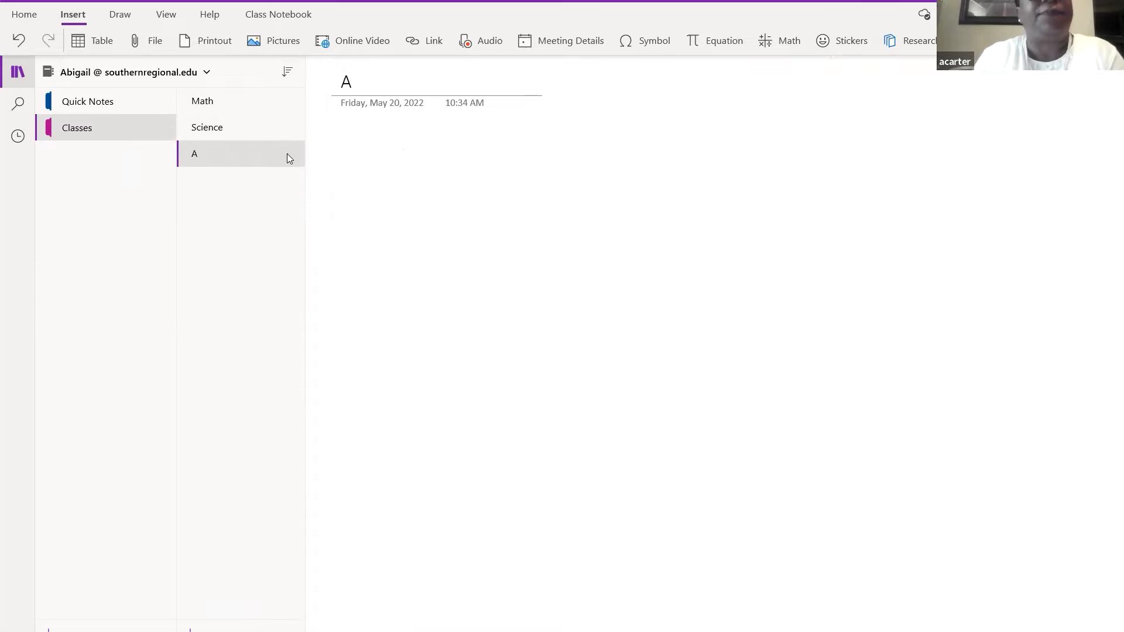
type("rt")
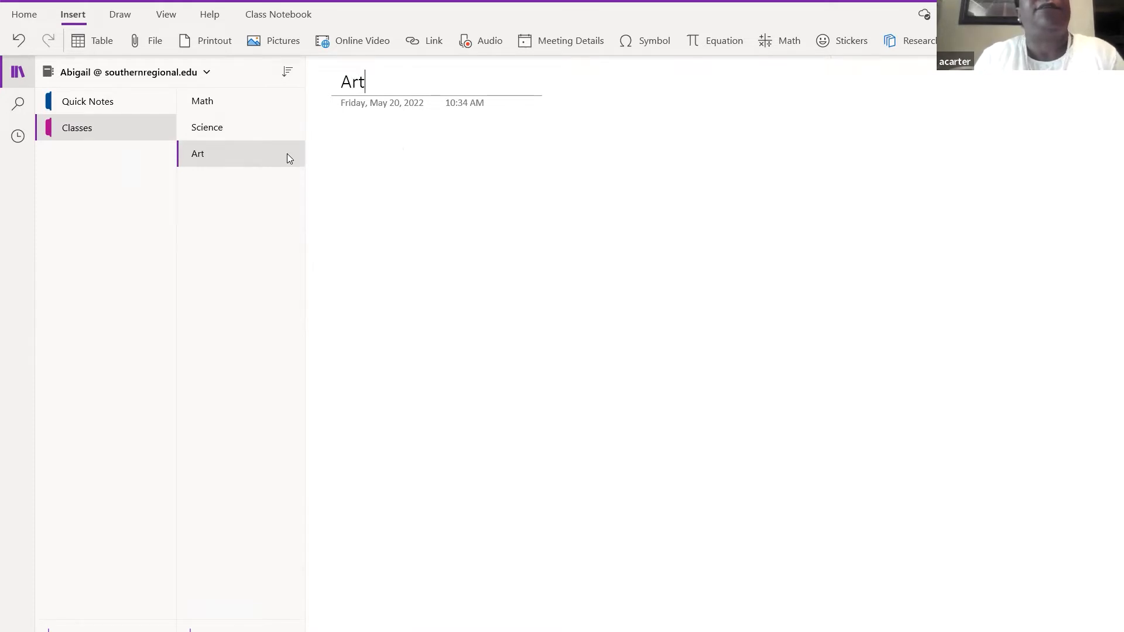
key("Return")
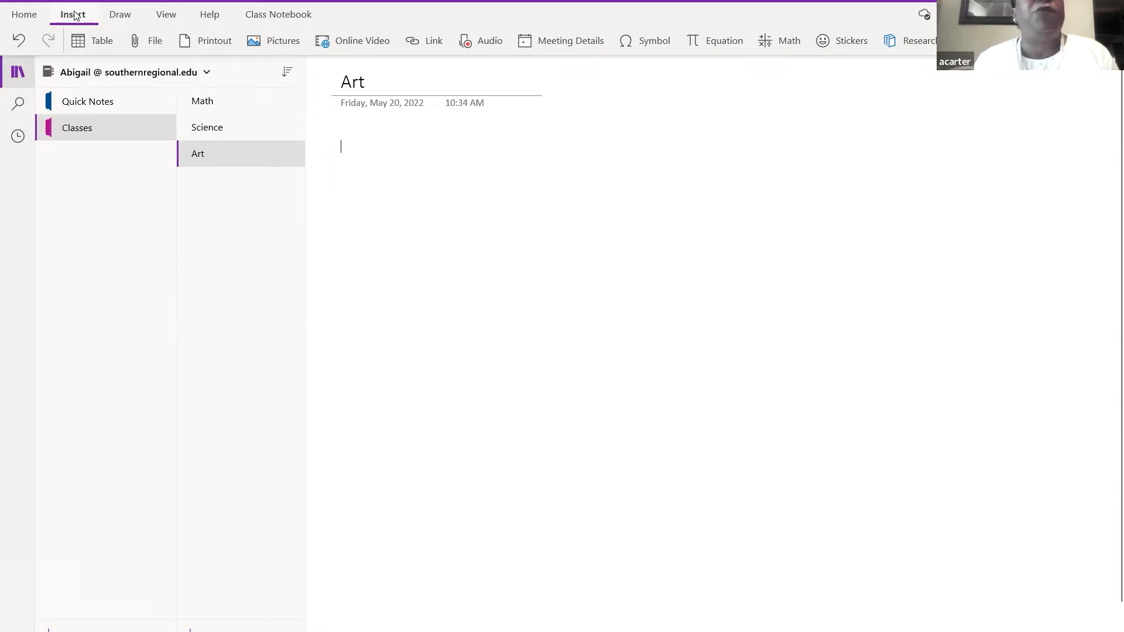
- Pick a Draw-tab pen and ink the strokes spelling 'Hello' on the Art page
left_click(122, 19)
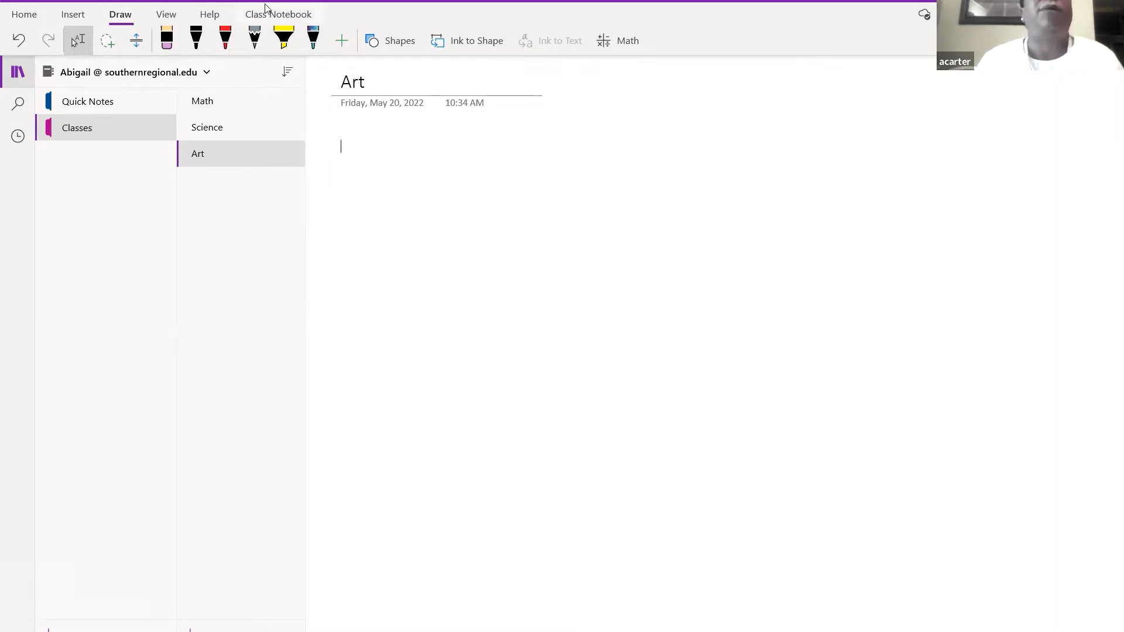
left_click(313, 47)
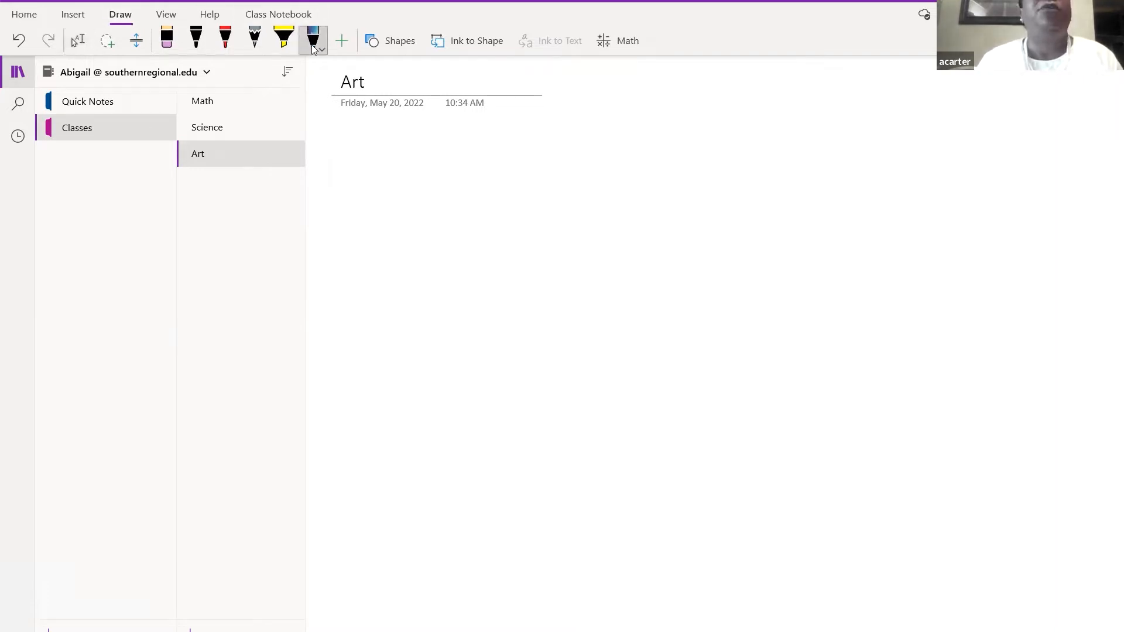
left_click_drag(353, 160, 364, 209)
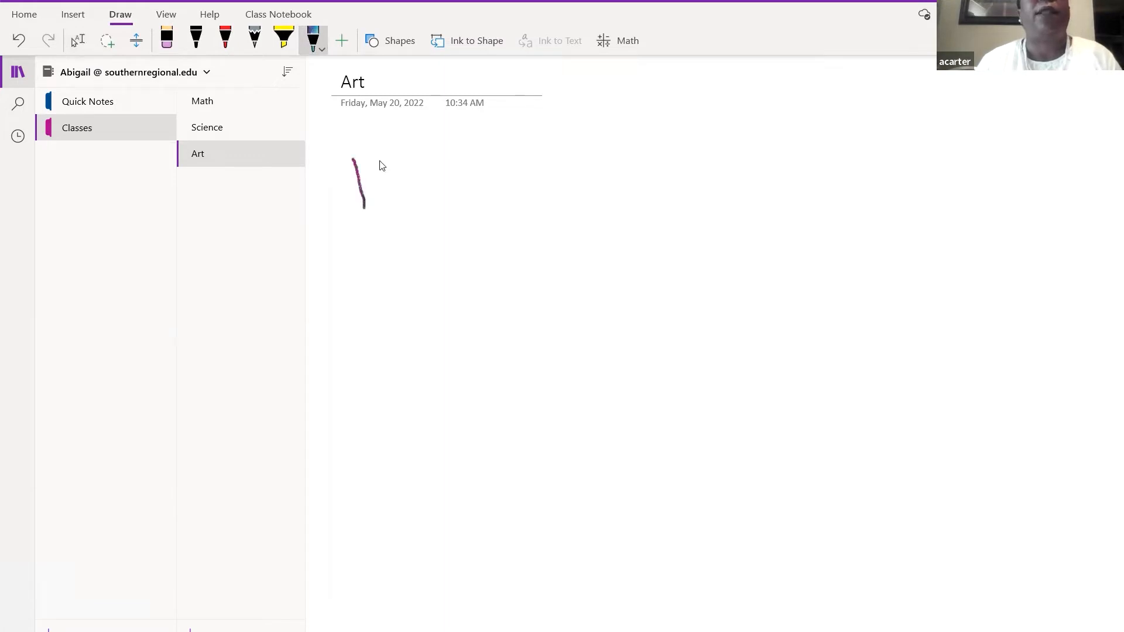
mouse_move(383, 154)
left_mouse_down()
mouse_move(395, 200)
mouse_move(369, 183)
mouse_move(387, 184)
left_mouse_up()
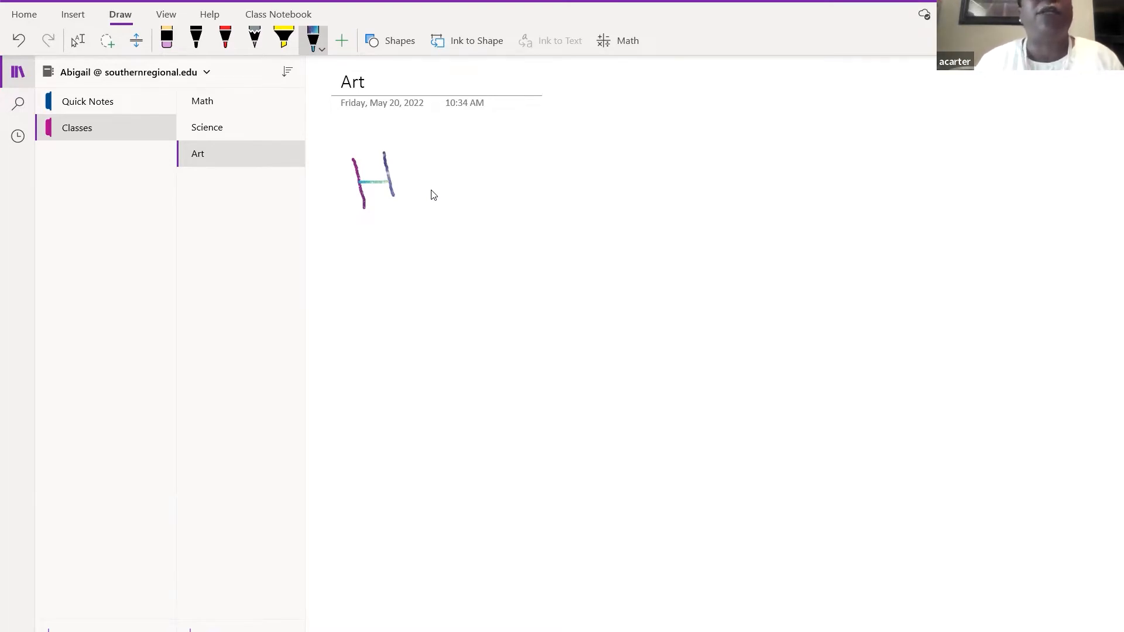
mouse_move(406, 184)
left_mouse_down()
mouse_move(417, 176)
mouse_move(407, 184)
mouse_move(455, 195)
left_mouse_up()
mouse_move(474, 155)
left_mouse_down()
mouse_move(478, 194)
mouse_move(500, 185)
mouse_move(512, 199)
mouse_move(506, 181)
left_mouse_up()
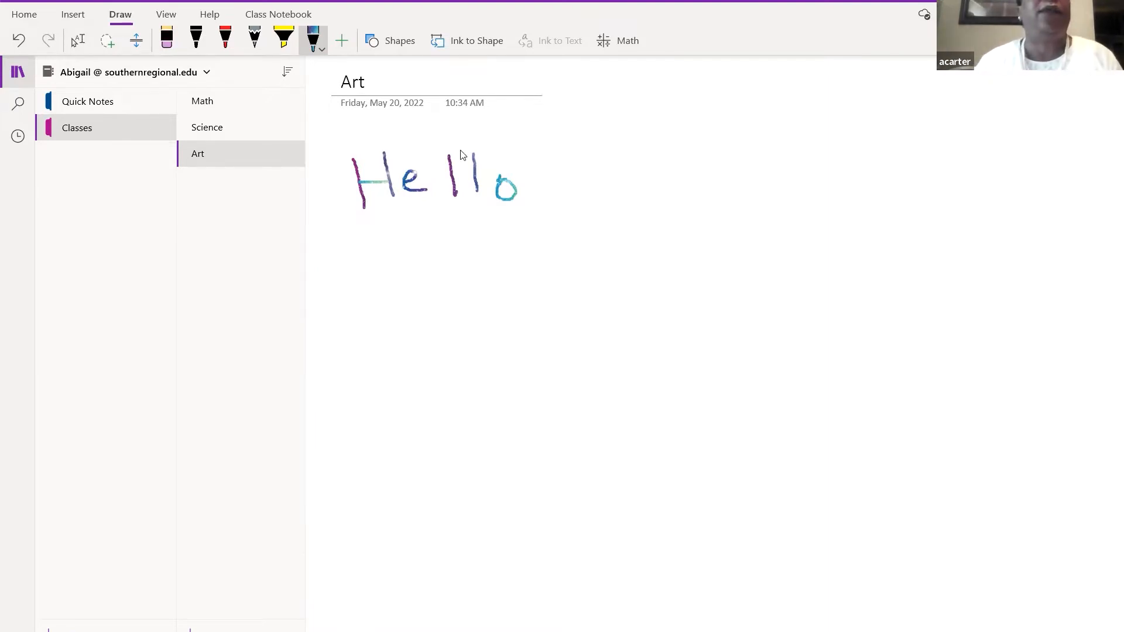
- Lasso-select the handwritten Hello on the Art page and convert it to typed text 'hello'
left_click(111, 47)
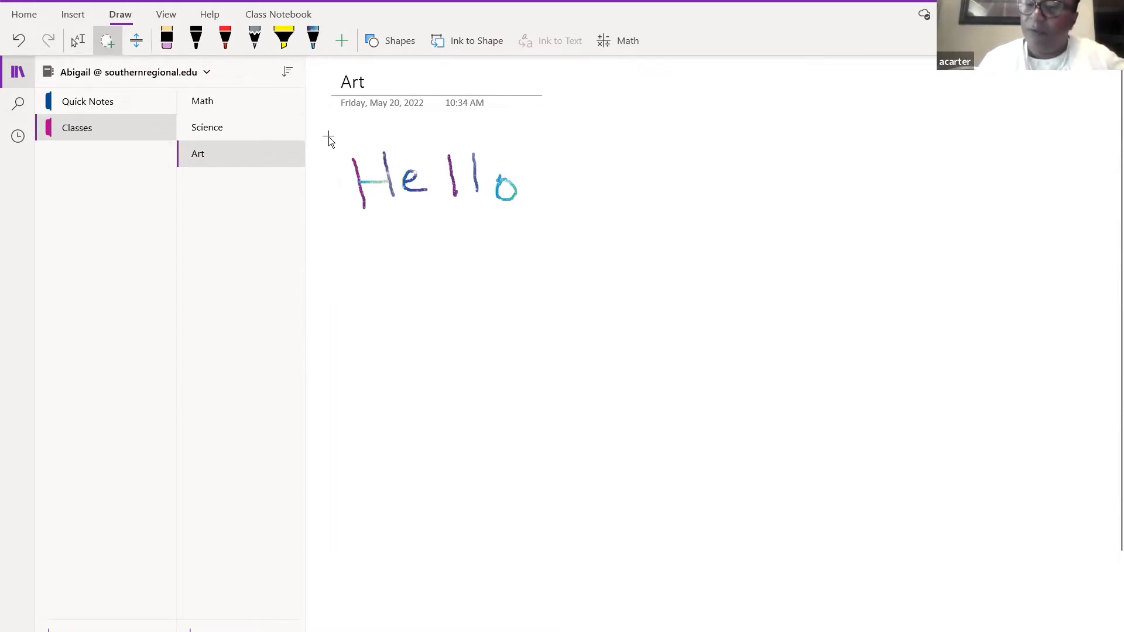
left_click_drag(328, 136, 349, 182)
mouse_move(381, 219)
left_mouse_down()
mouse_move(531, 203)
mouse_move(584, 142)
mouse_move(582, 128)
mouse_move(532, 122)
left_mouse_up()
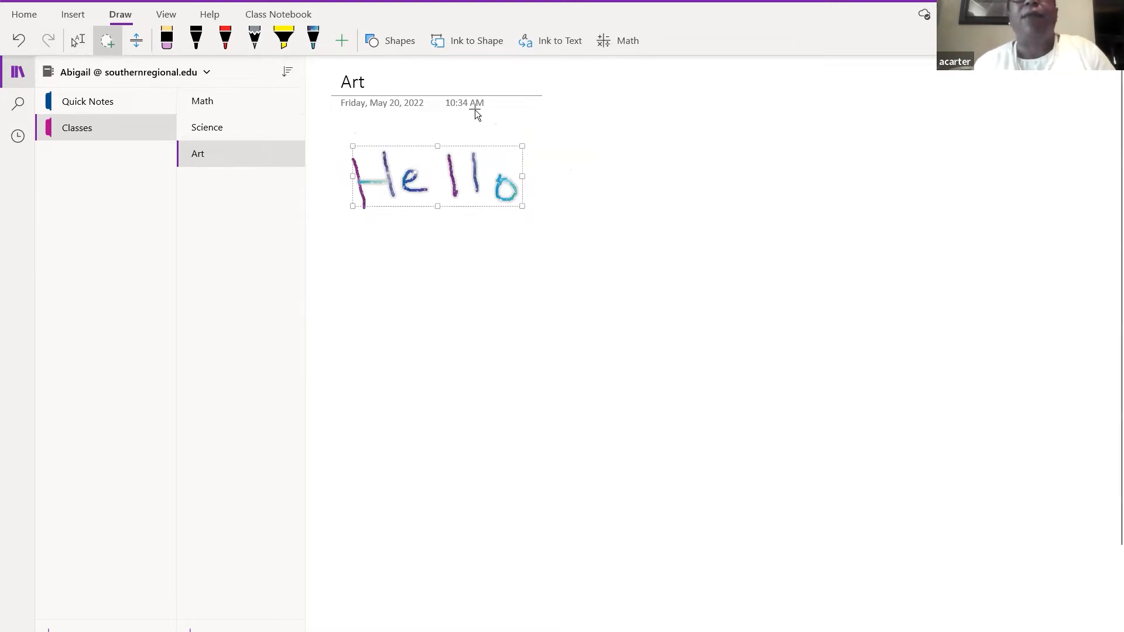
left_click(538, 48)
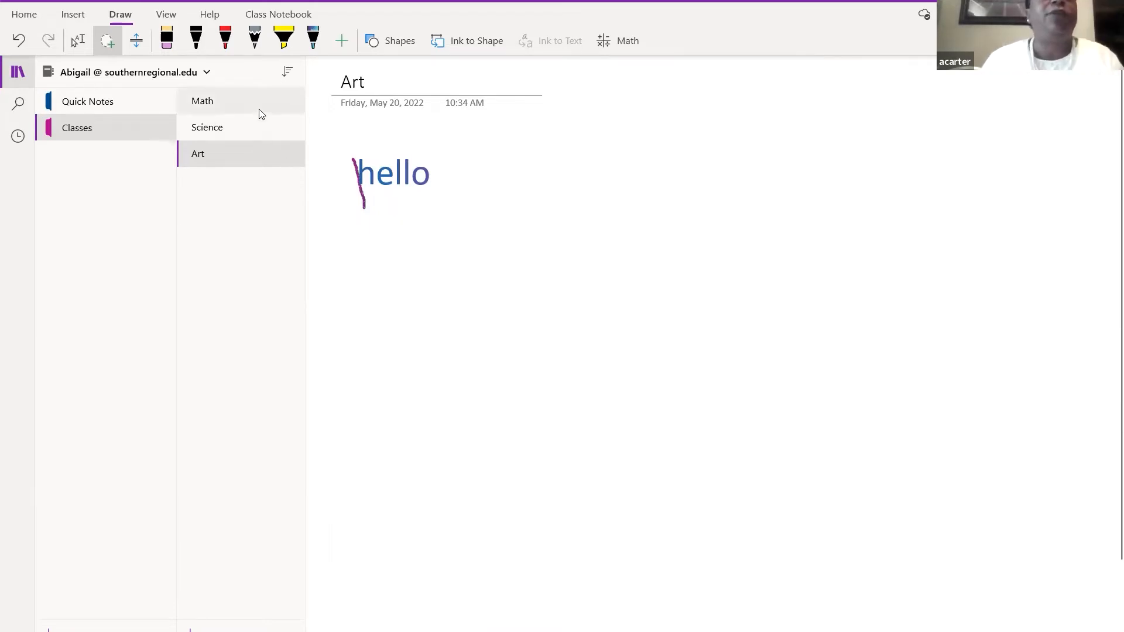
- Draw a rectangle below the 'hello' text and give it a red outline
left_click(381, 45)
left_click(395, 243)
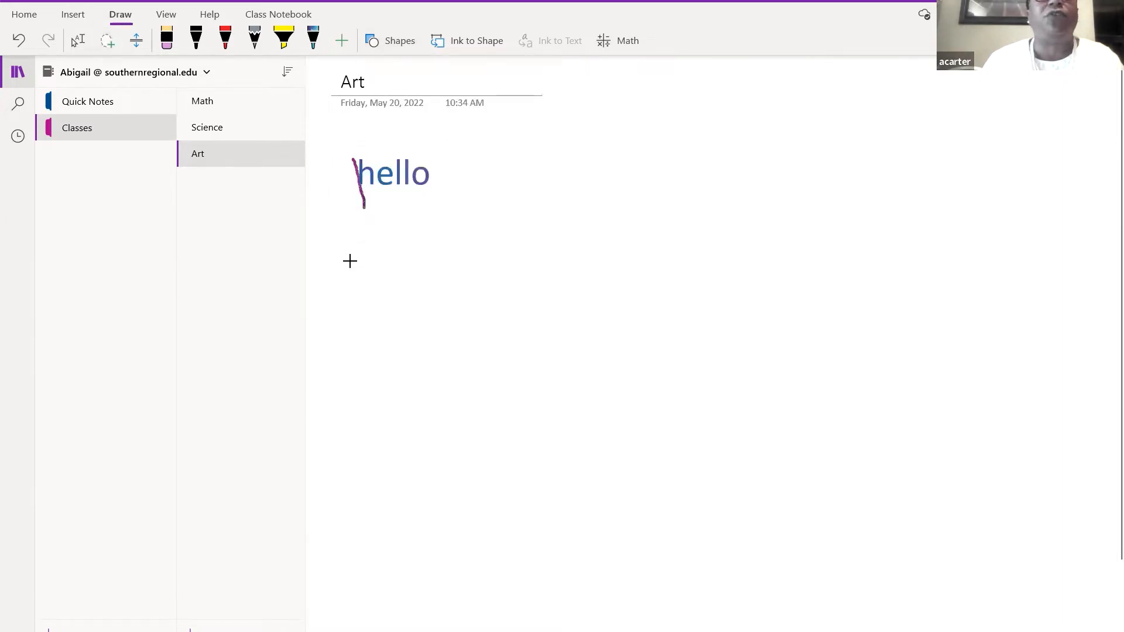
left_click_drag(358, 262, 500, 311)
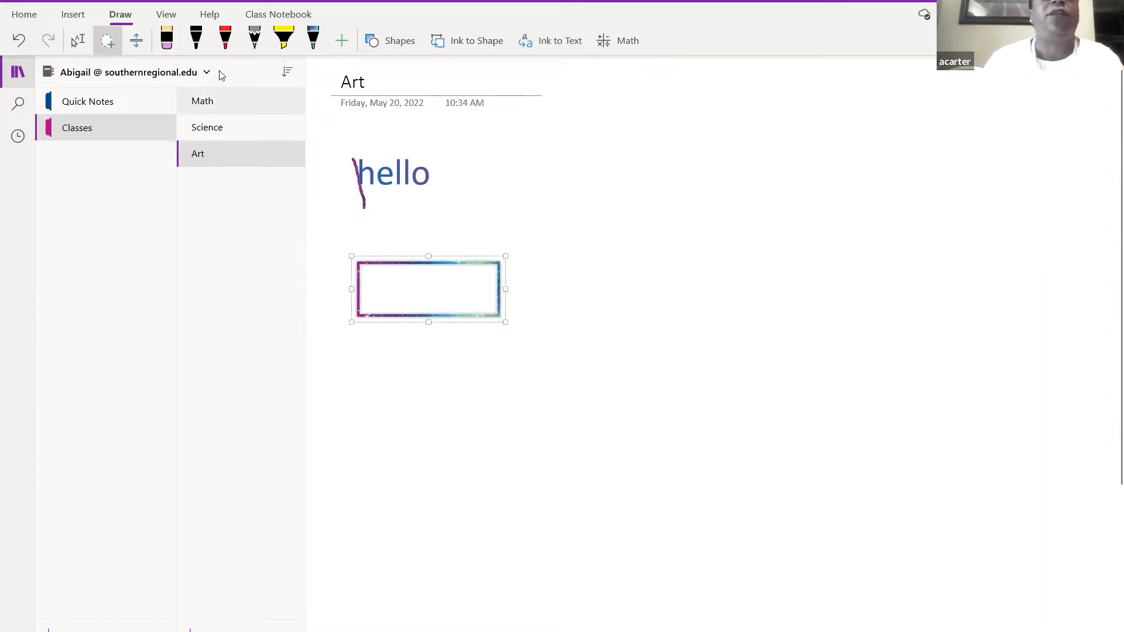
left_click(229, 41)
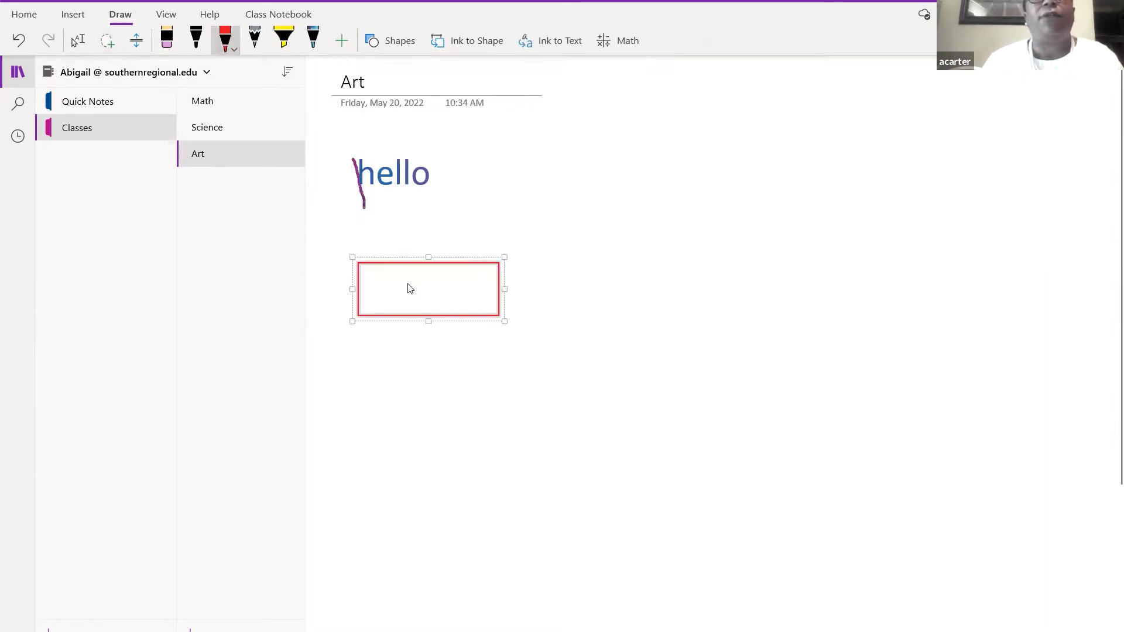
left_click(167, 44)
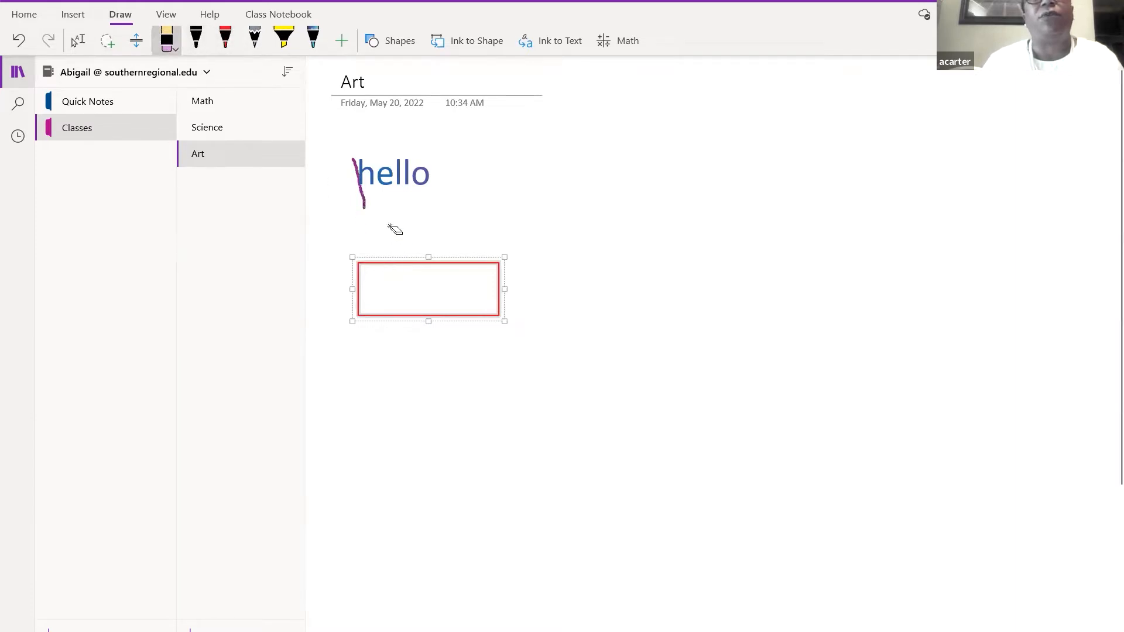
left_click(431, 209)
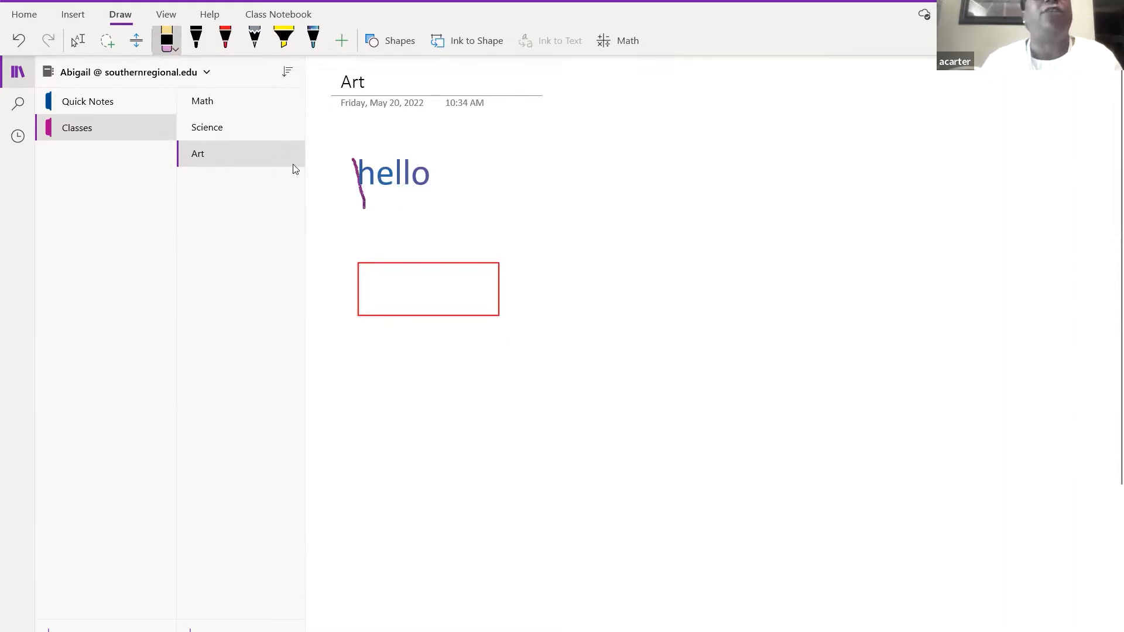
left_click(225, 39)
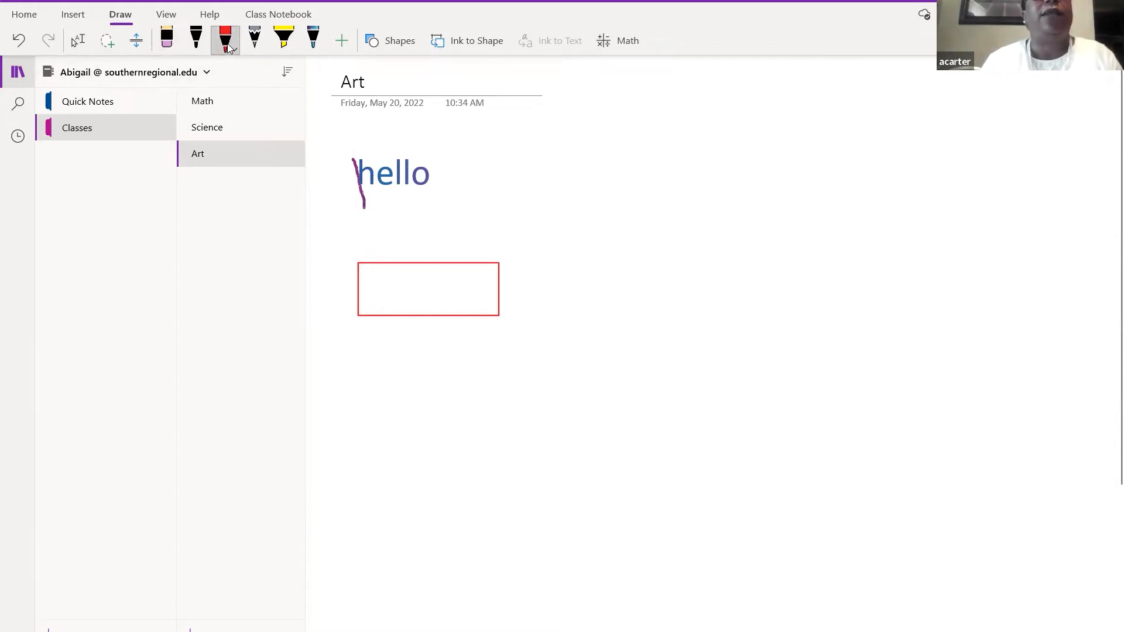
mouse_move(579, 195)
left_mouse_down()
mouse_move(575, 237)
mouse_move(595, 213)
mouse_move(598, 248)
mouse_move(581, 215)
mouse_move(607, 192)
mouse_move(618, 251)
mouse_move(625, 214)
mouse_move(642, 234)
mouse_move(653, 217)
mouse_move(652, 308)
mouse_move(719, 247)
left_mouse_up()
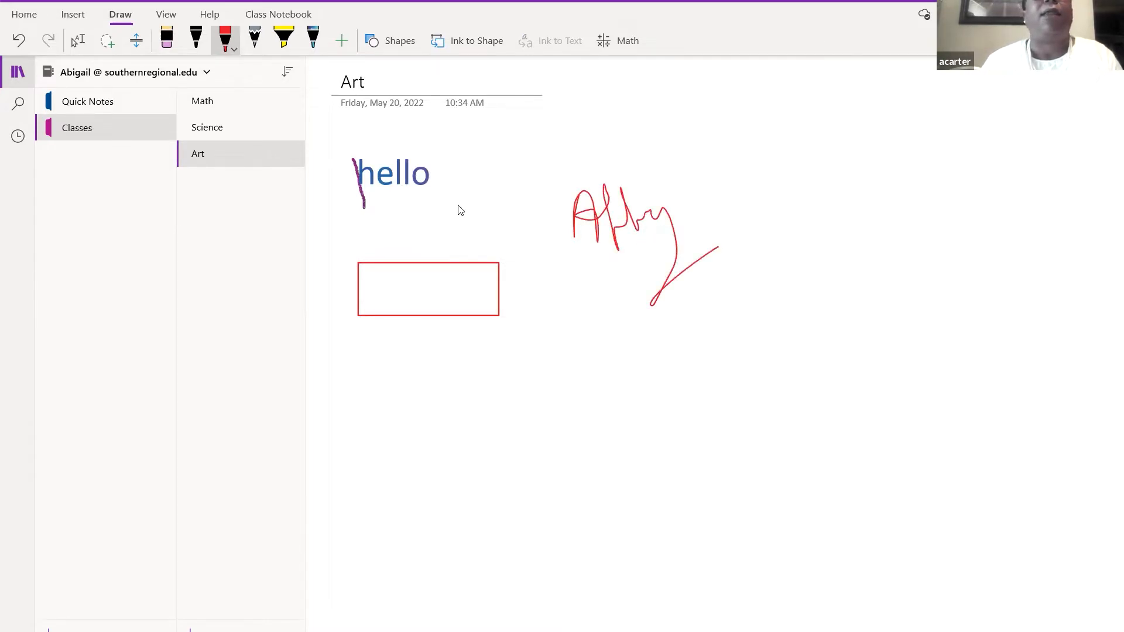
left_click(167, 40)
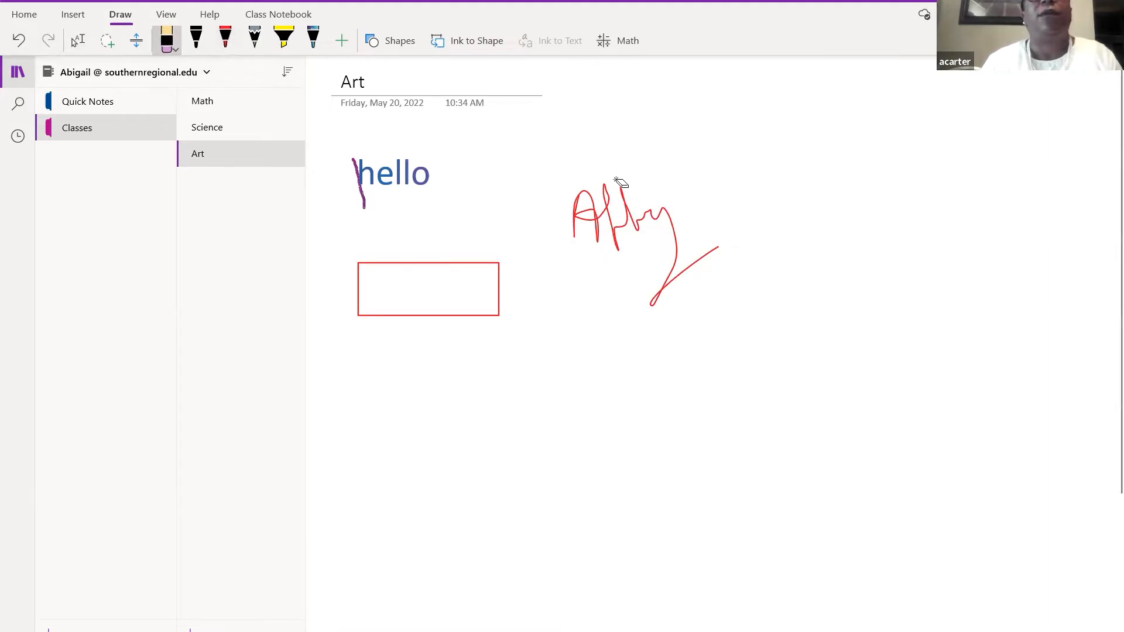
left_click(607, 197)
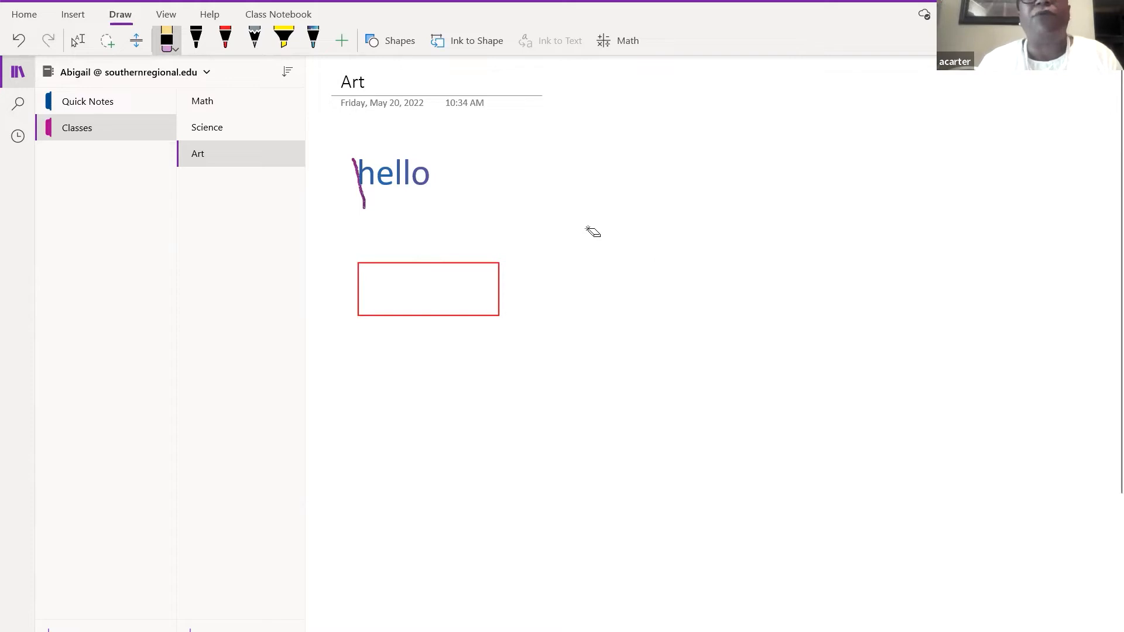
- Add three black ink dots and a stroke beside 'hello', then add a new Classes page
left_click(198, 39)
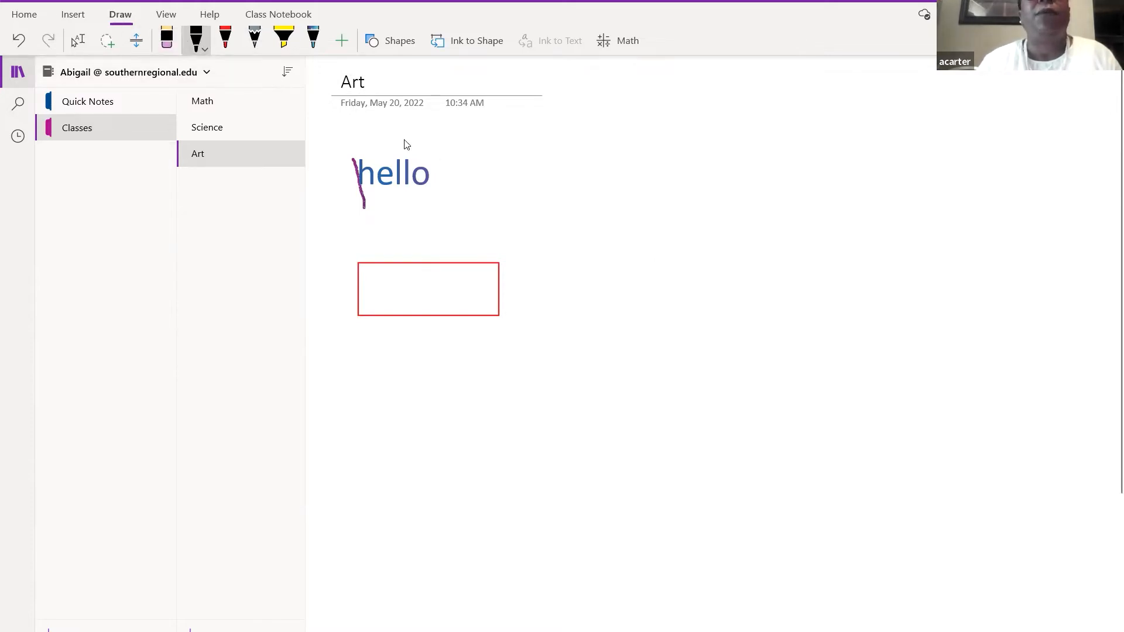
left_click(391, 385)
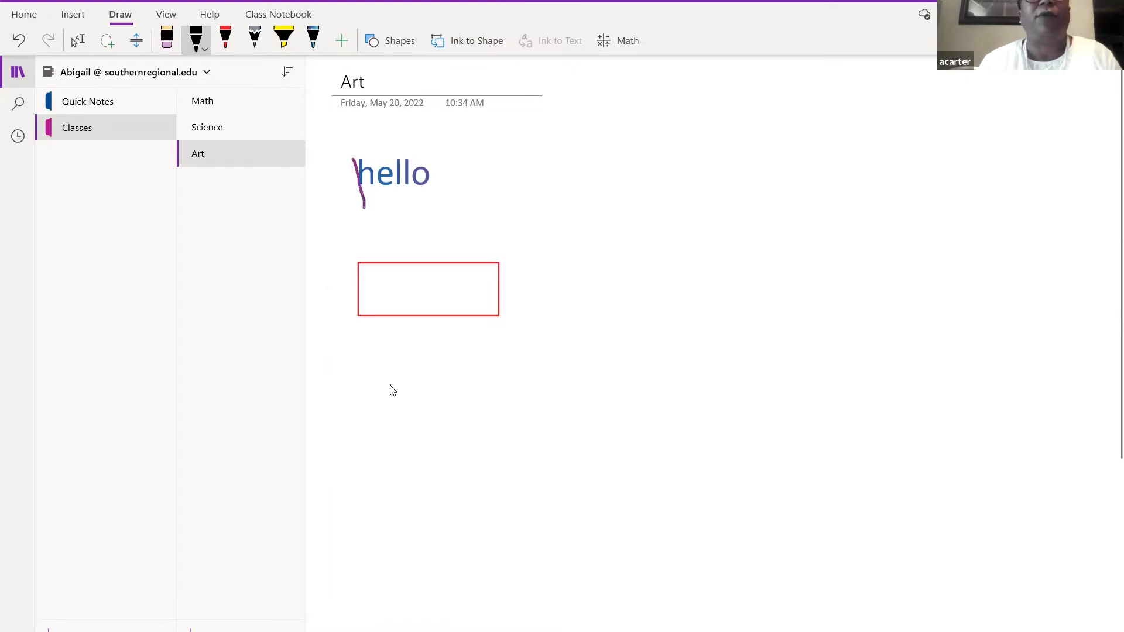
left_click(426, 381)
left_click(513, 206)
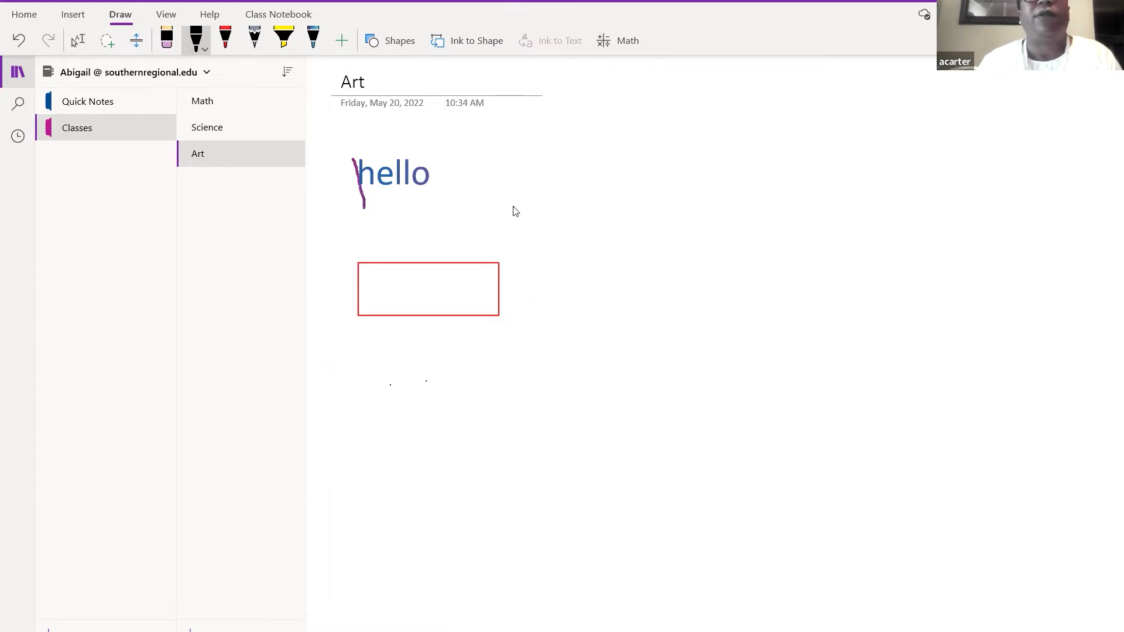
mouse_move(480, 170)
left_mouse_down()
mouse_move(507, 170)
mouse_move(507, 202)
left_mouse_up()
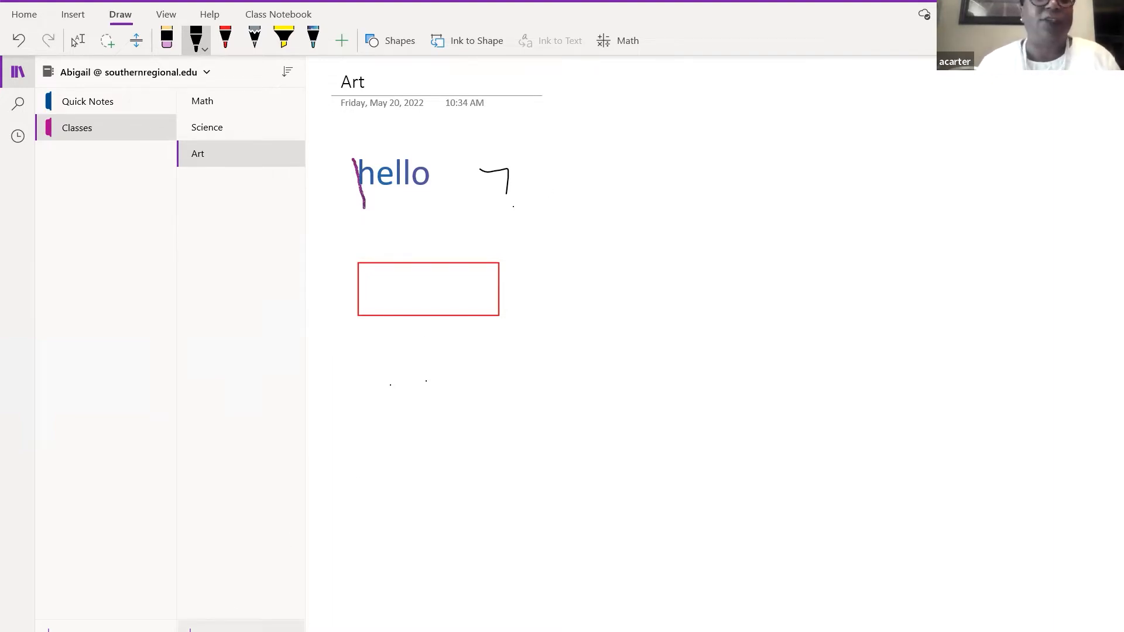
left_click(240, 627)
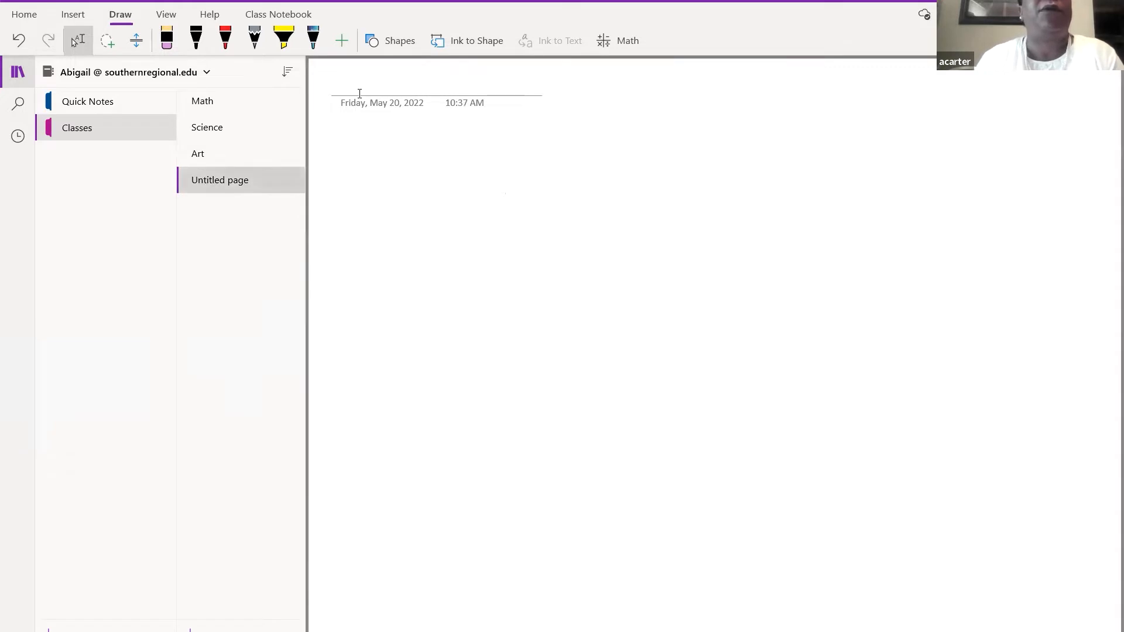
- Title the new fourth page in Classes 'Speech' and place the cursor in its body
left_click(247, 183)
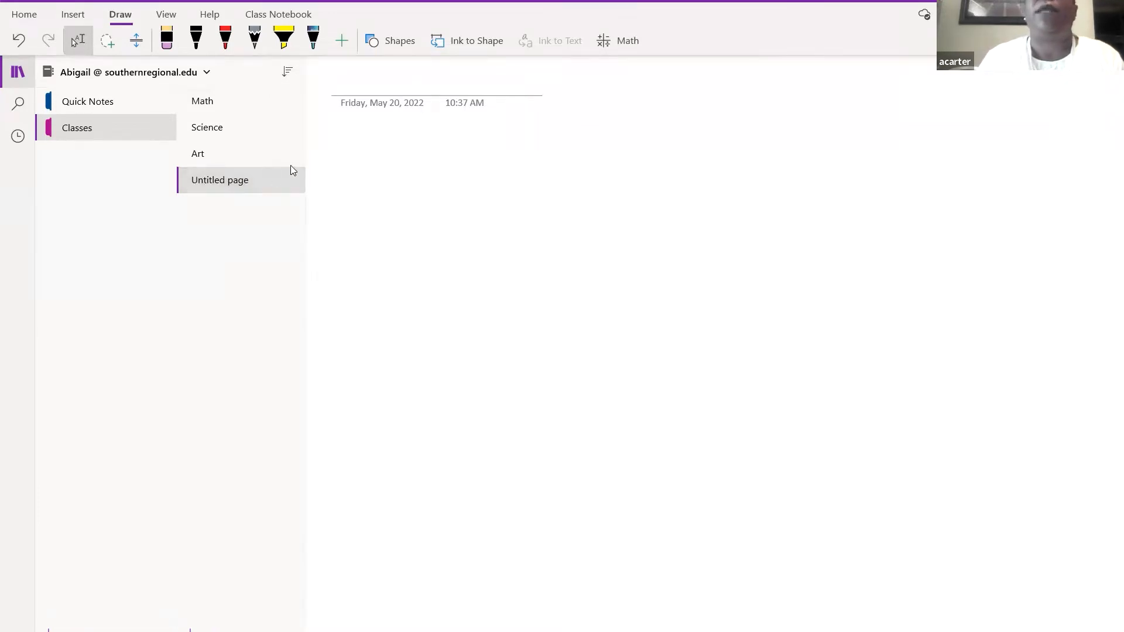
left_click(375, 84)
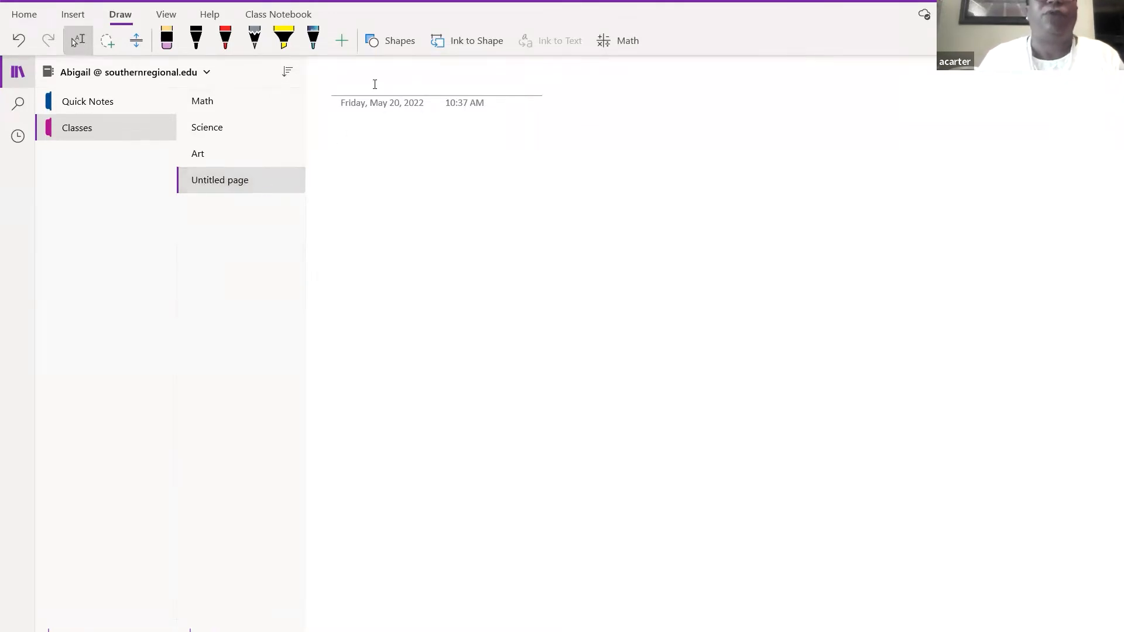
type("Spp")
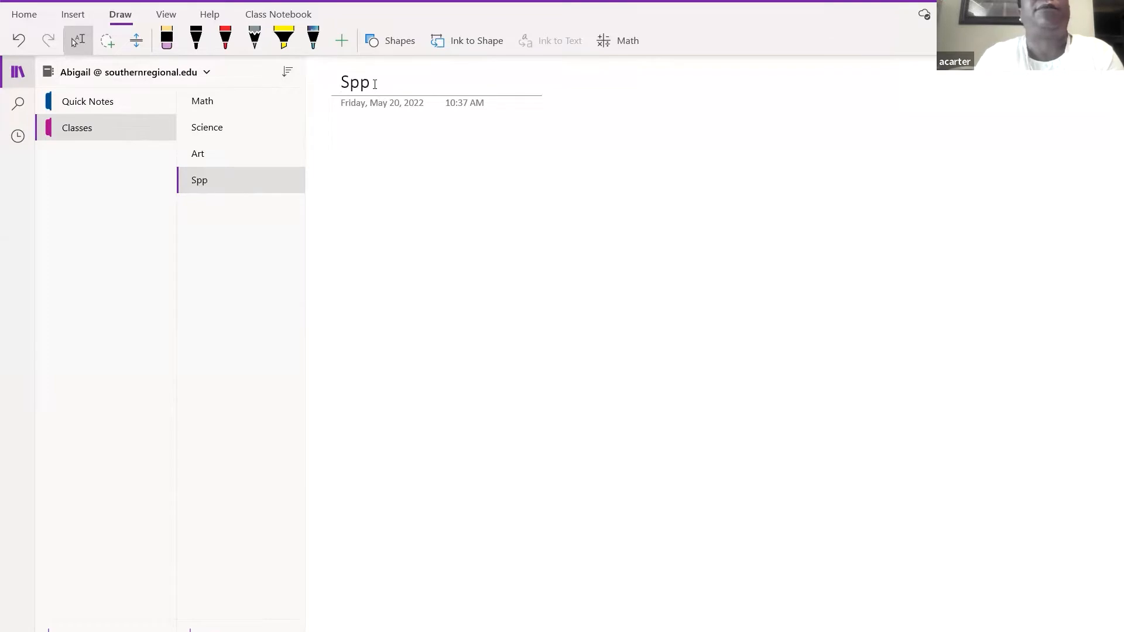
key("BackSpace")
type("eech")
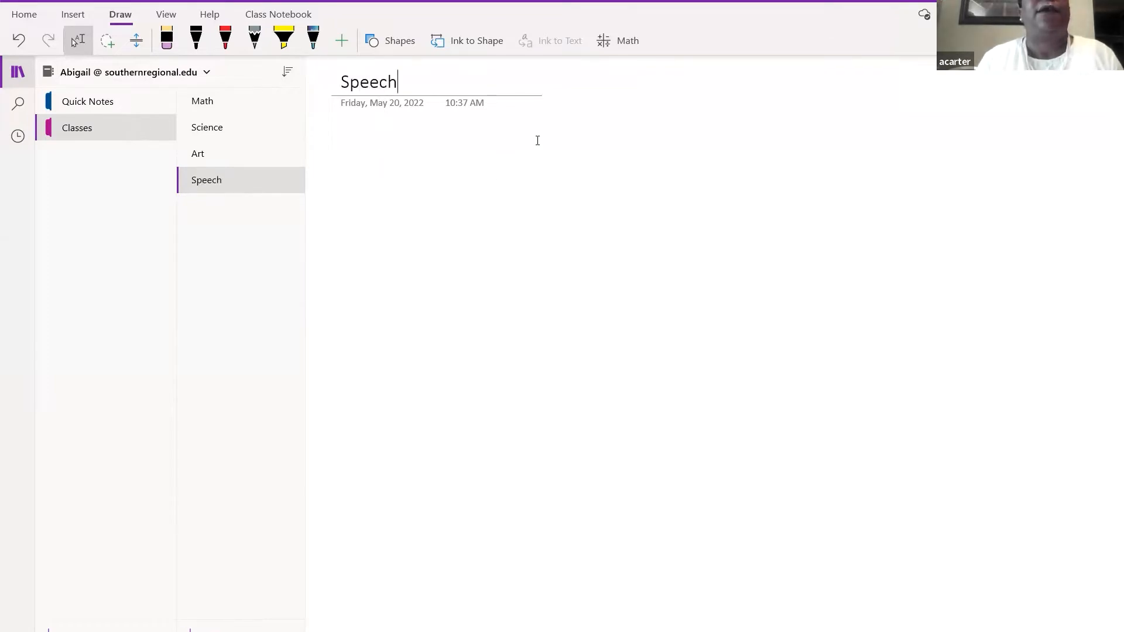
left_click(244, 184)
left_click(364, 177)
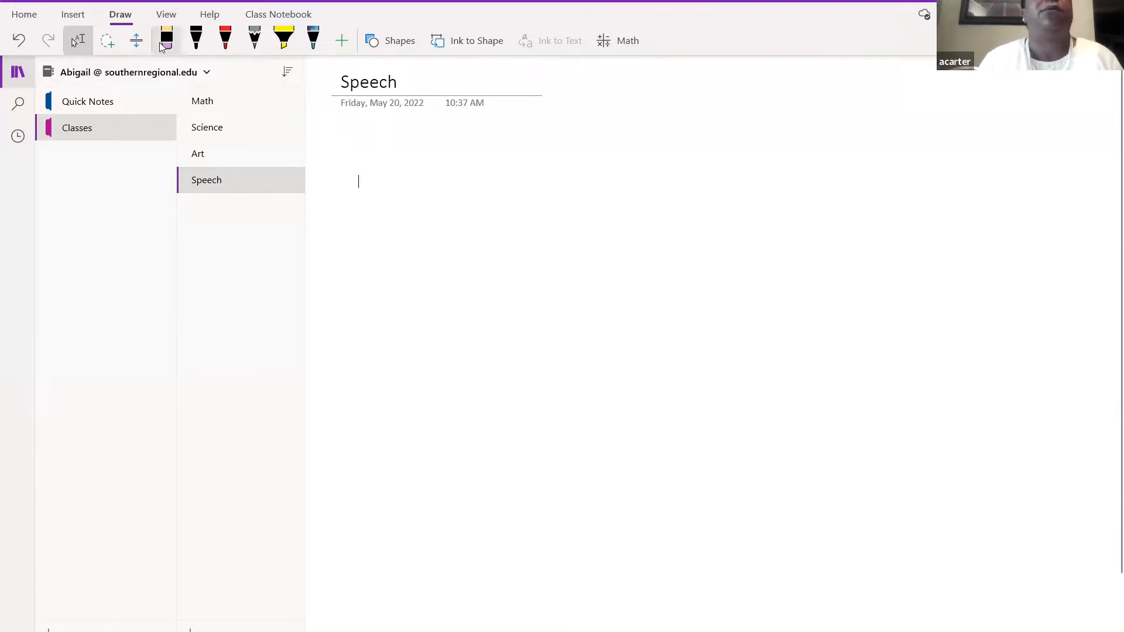
left_click(36, 16)
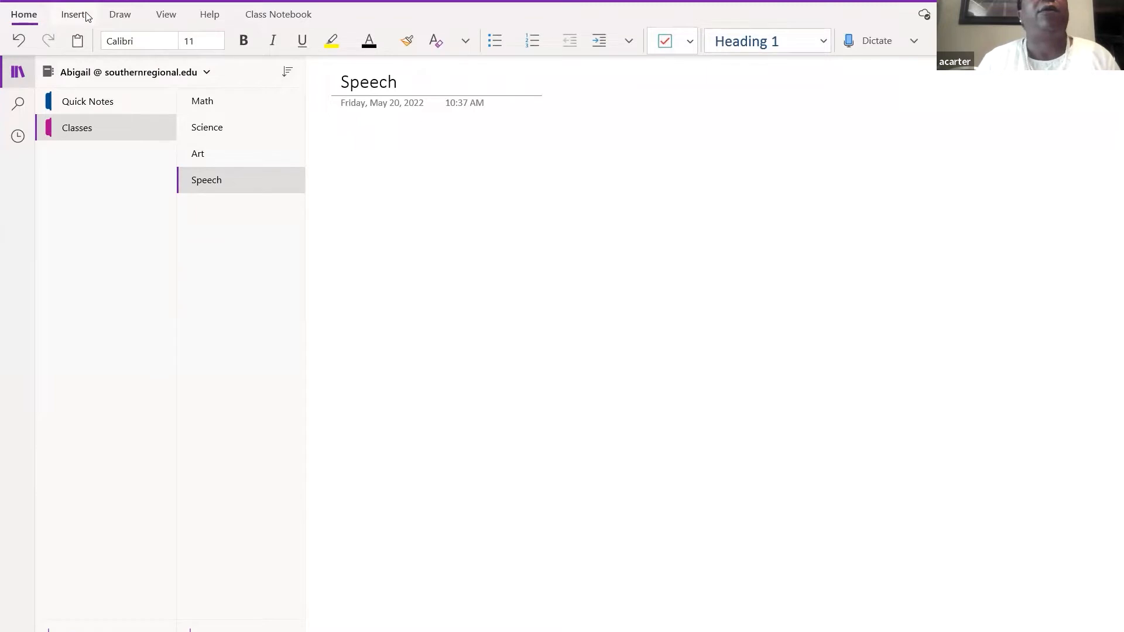
- View the empty Speech page in Immersive Reader from the View tab, then exit back
left_click(175, 17)
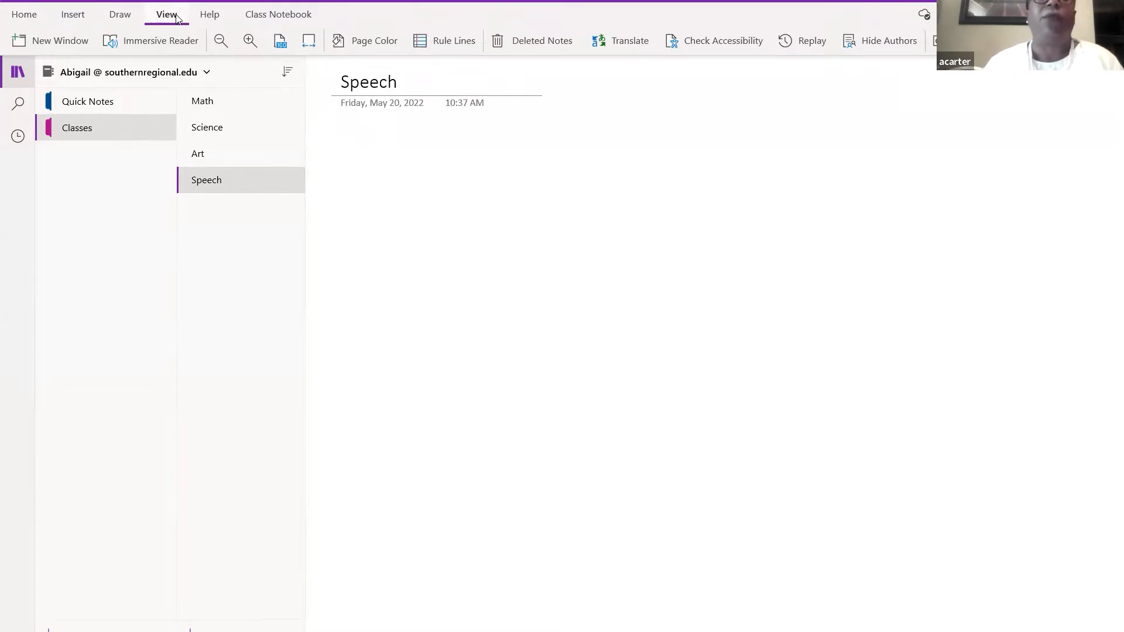
left_click(169, 45)
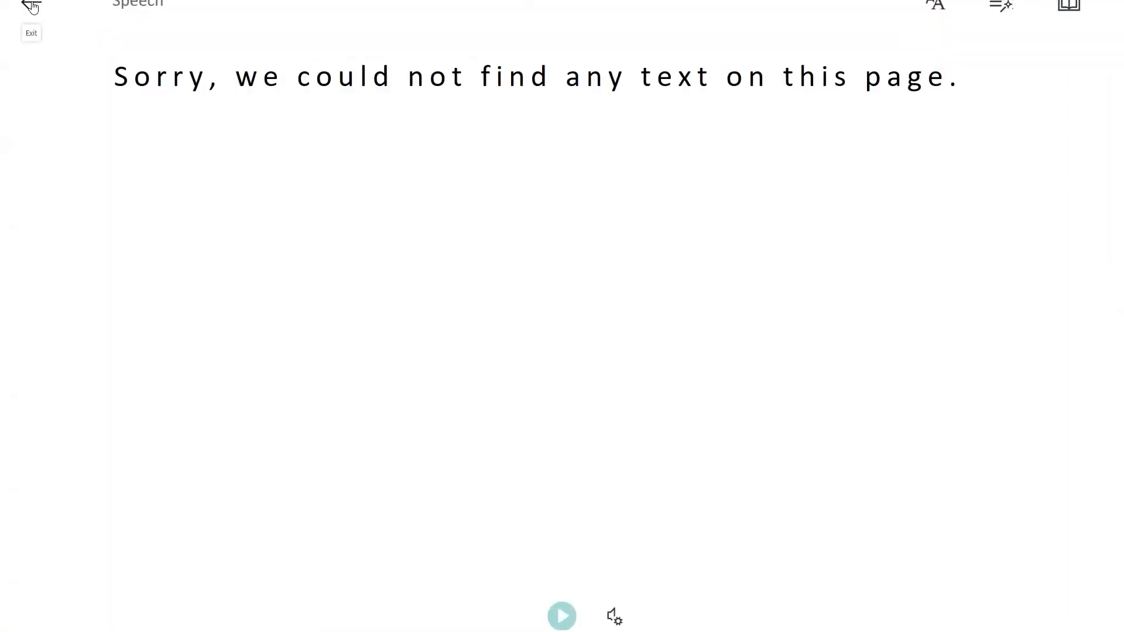
left_click(31, 6)
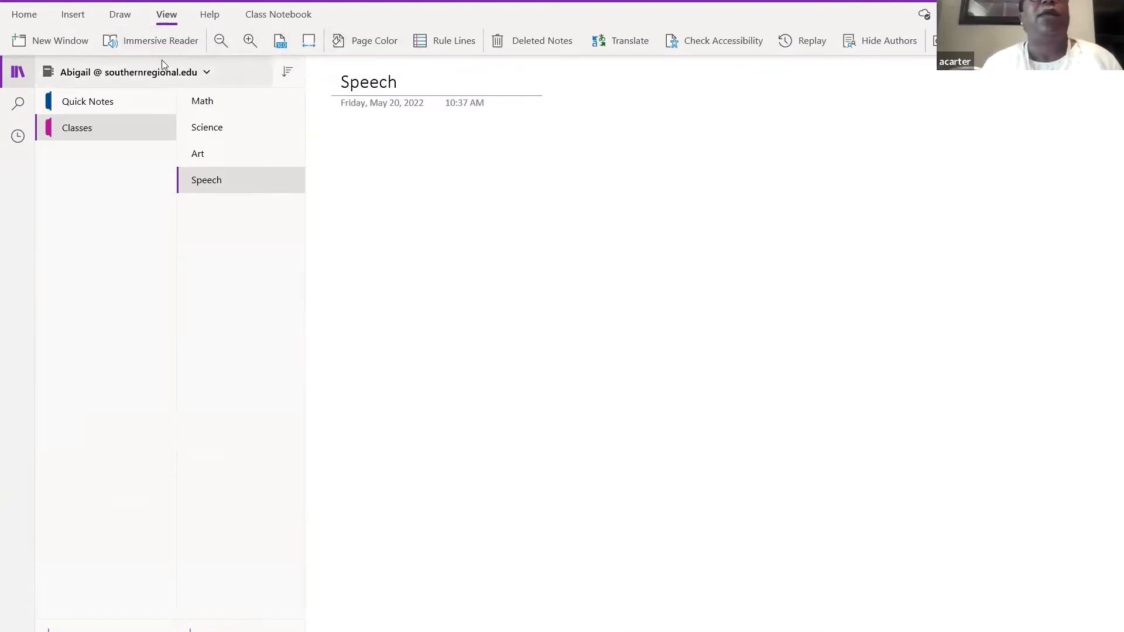
- Type the note 'This is the beginning' on the blank Speech page
left_click(367, 180)
type("T")
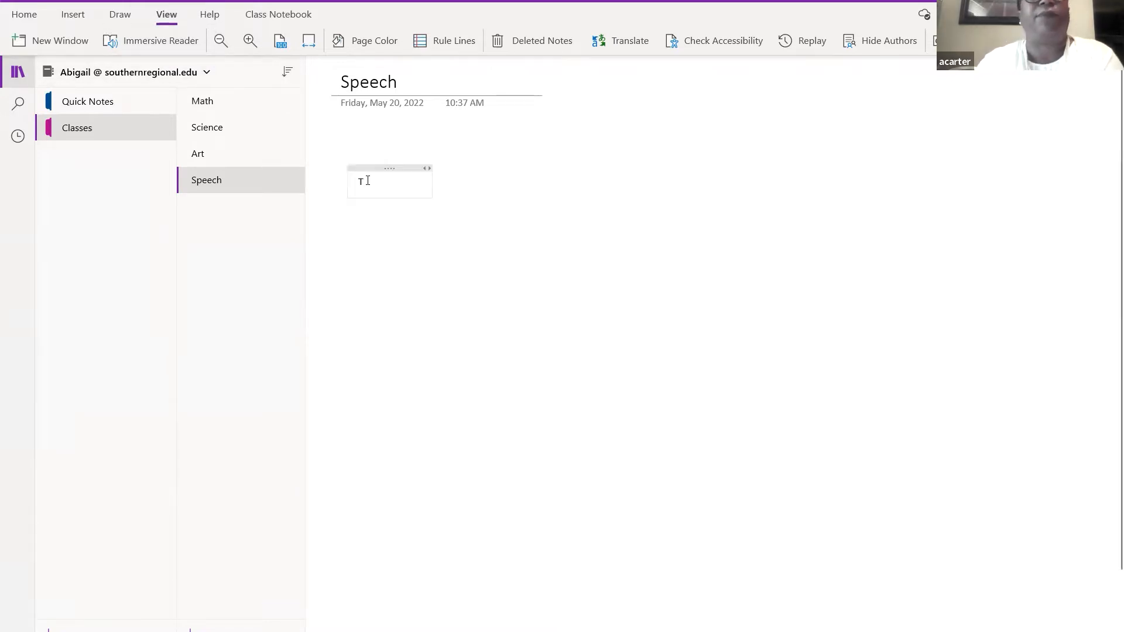
type("his is the beginni")
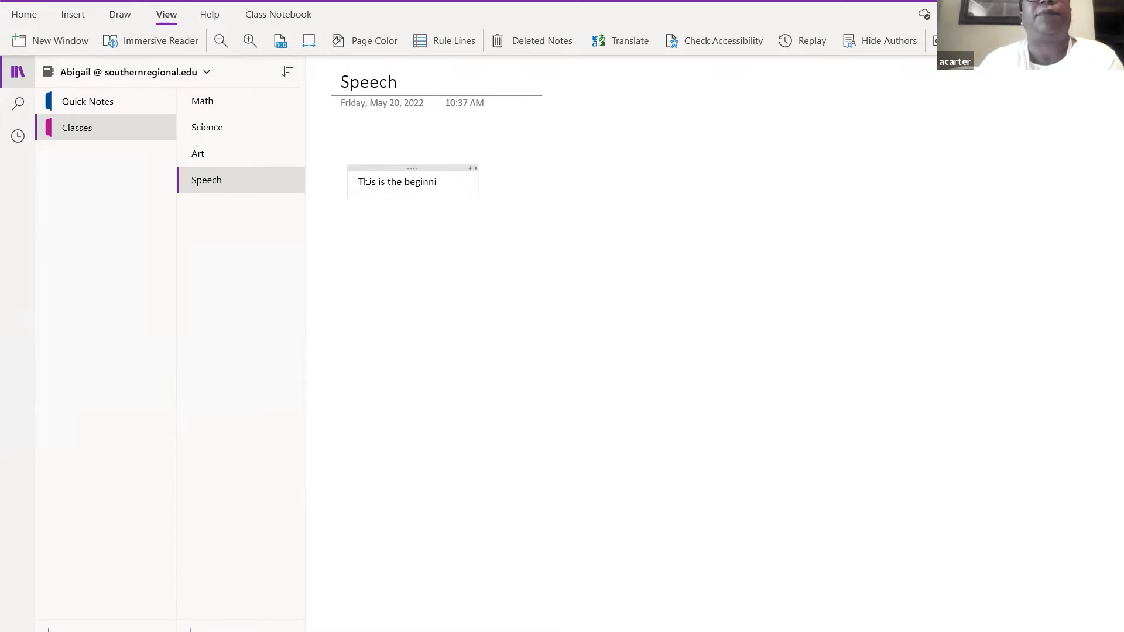
type("ng")
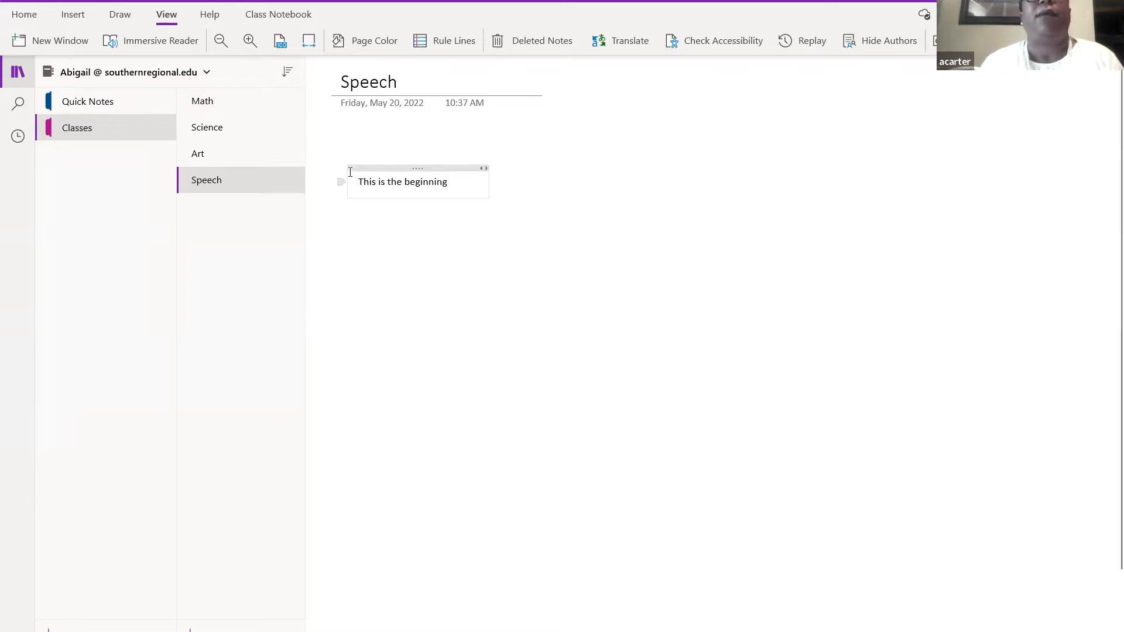
left_click(429, 182)
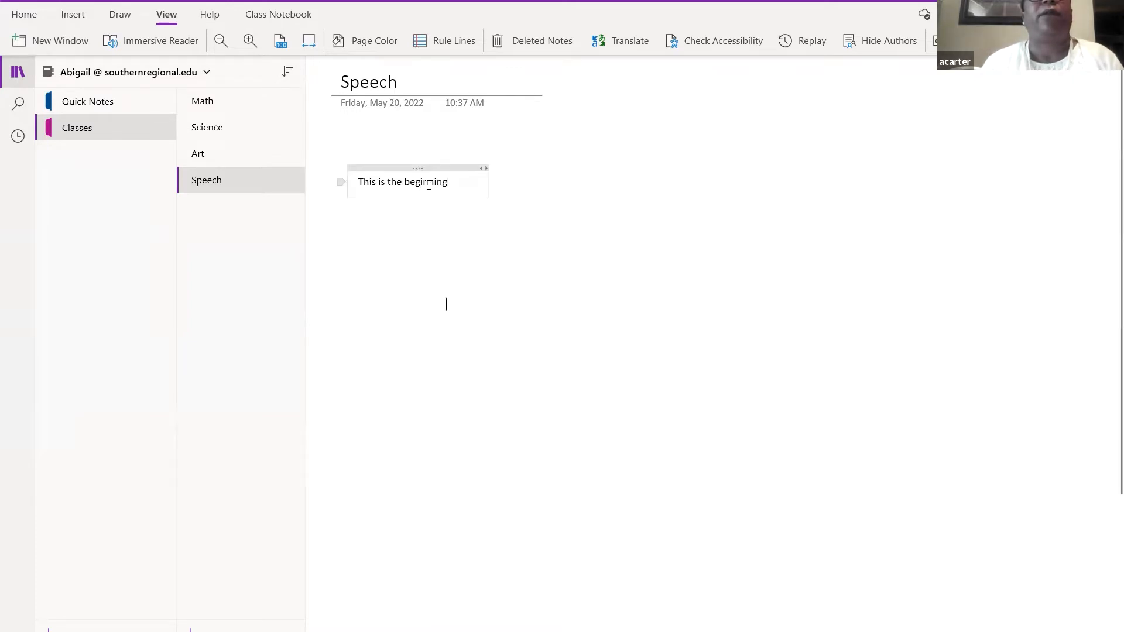
left_click(167, 44)
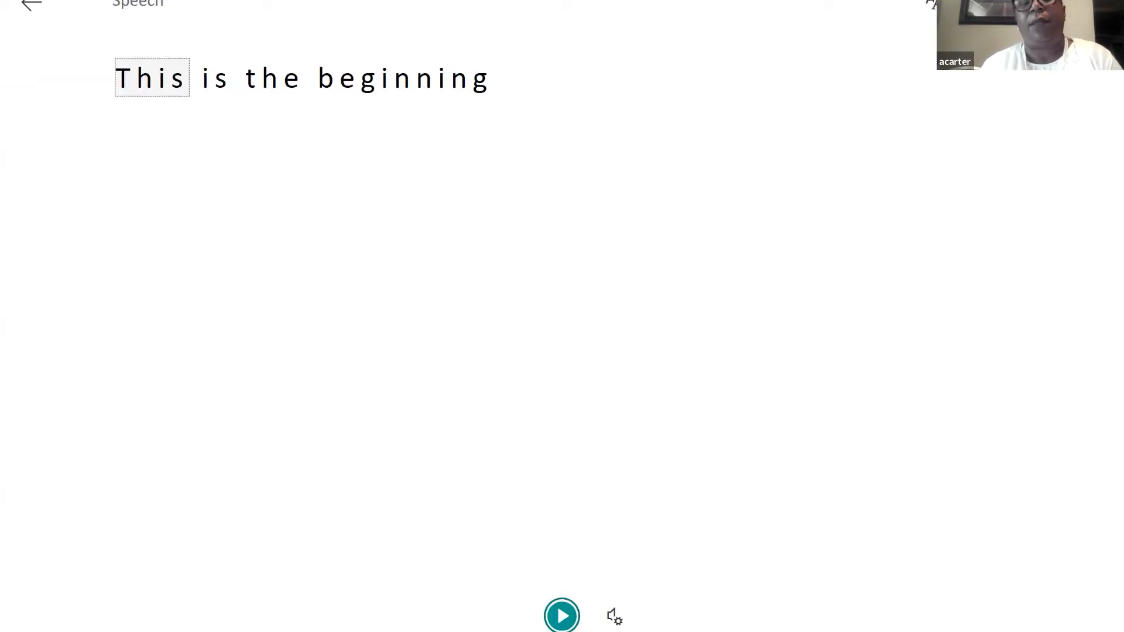
left_click(563, 616)
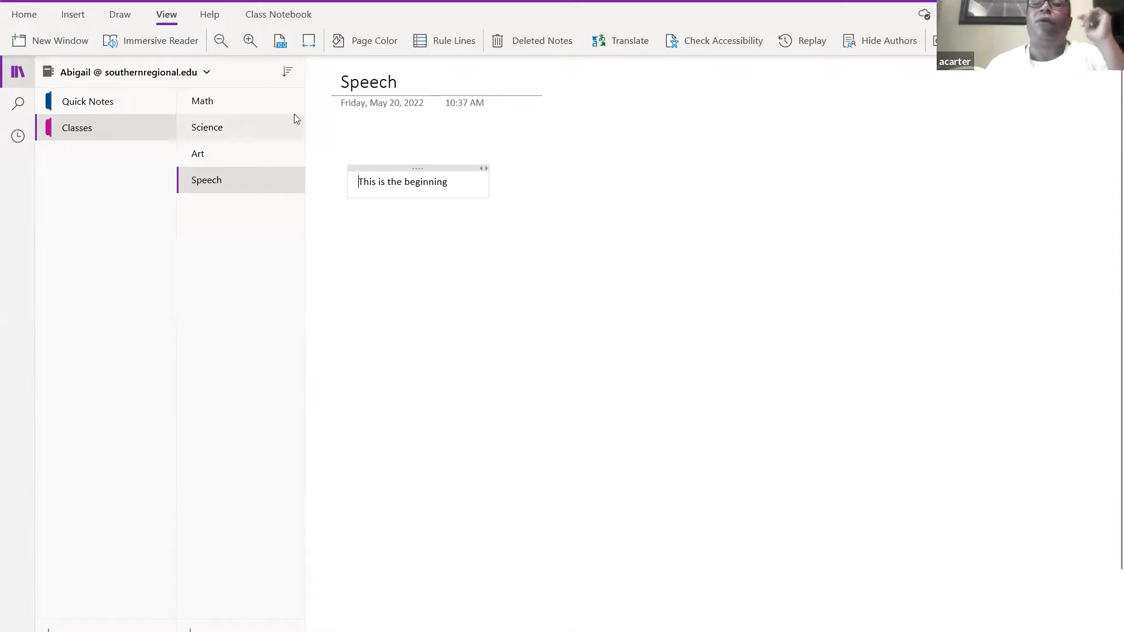
left_click(156, 45)
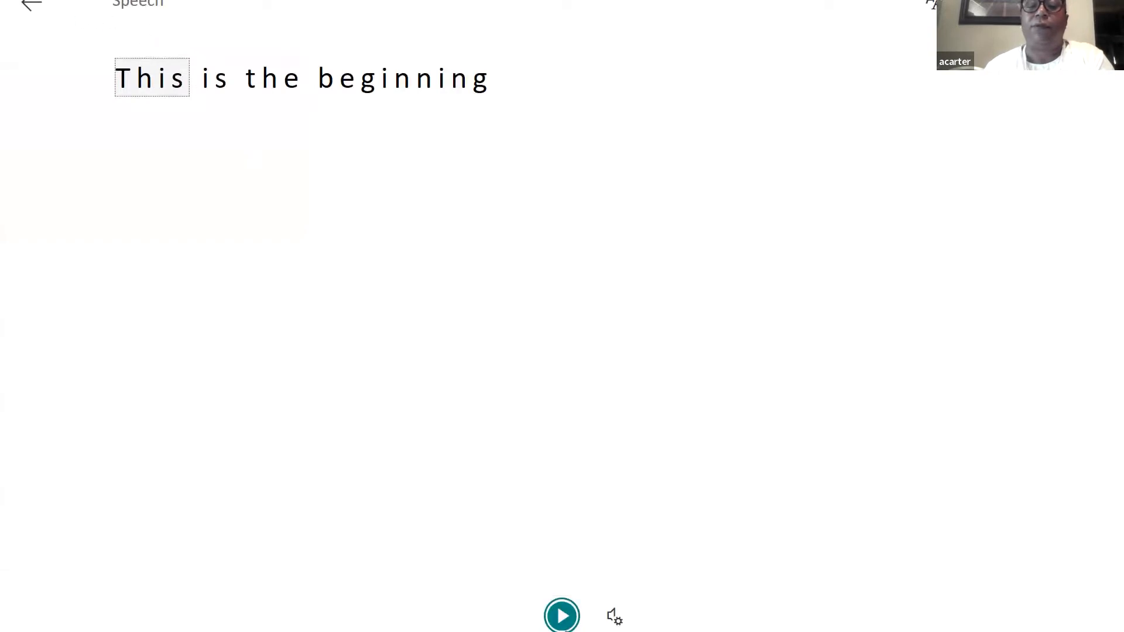
left_click(564, 617)
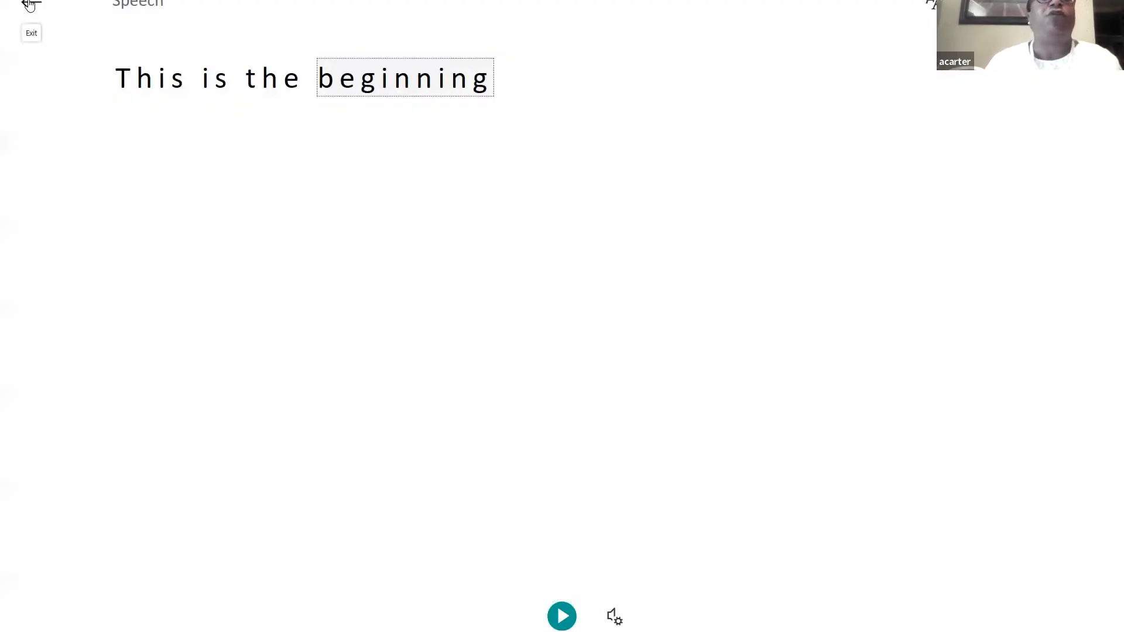
left_click(29, 5)
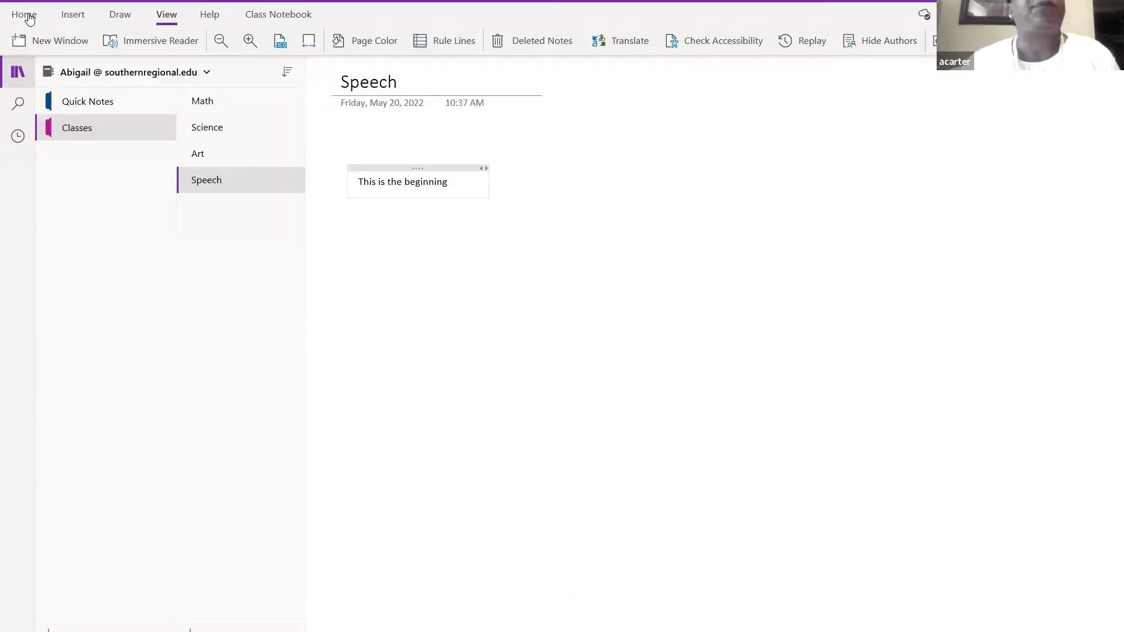
- Record a 13-second audio clip named Speech below the note and play it back
left_click(82, 14)
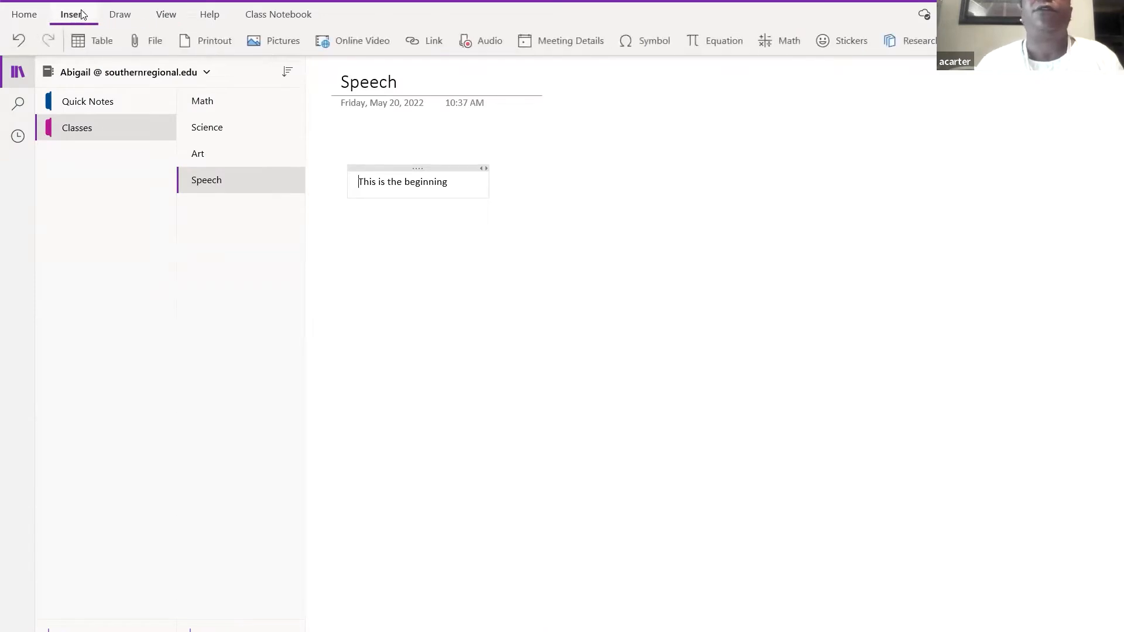
left_click(157, 1)
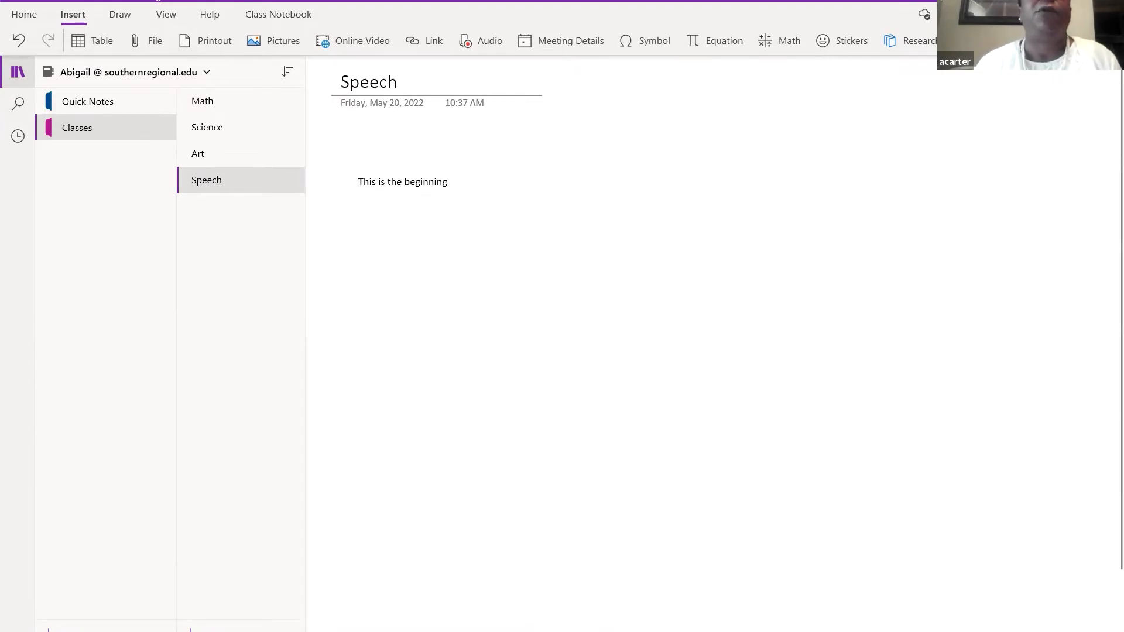
left_click(485, 208)
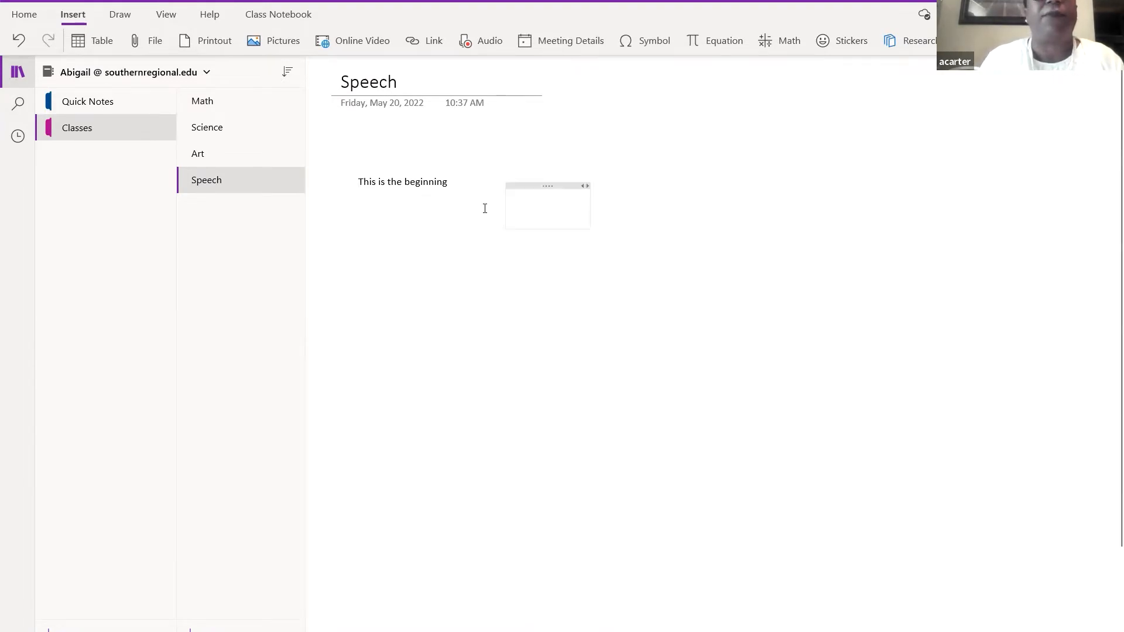
left_click(482, 47)
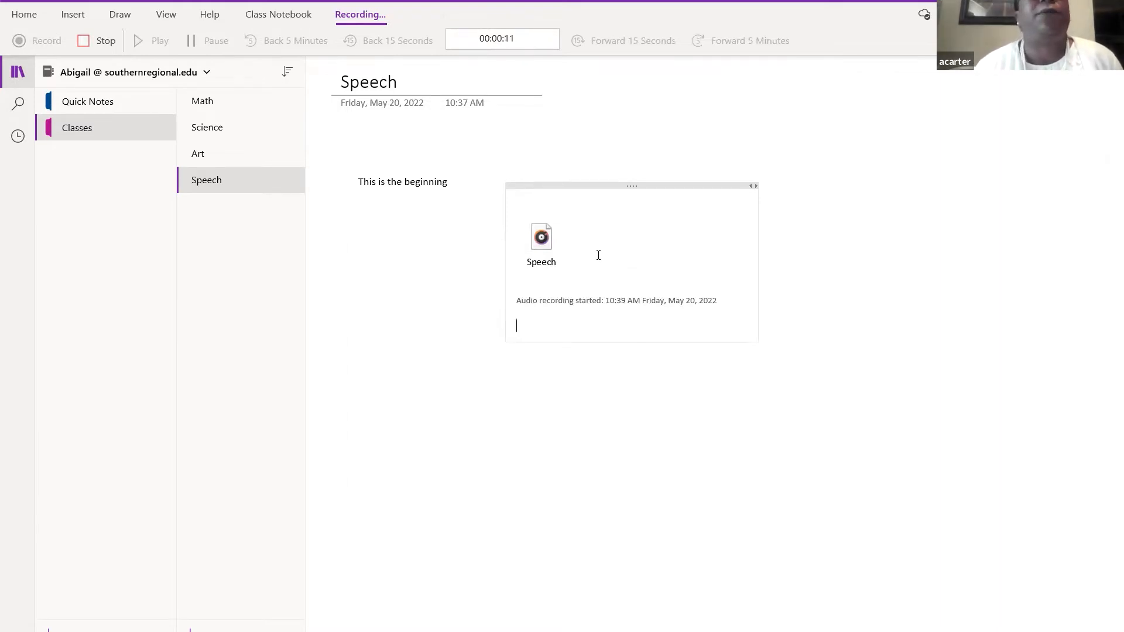
left_click(86, 42)
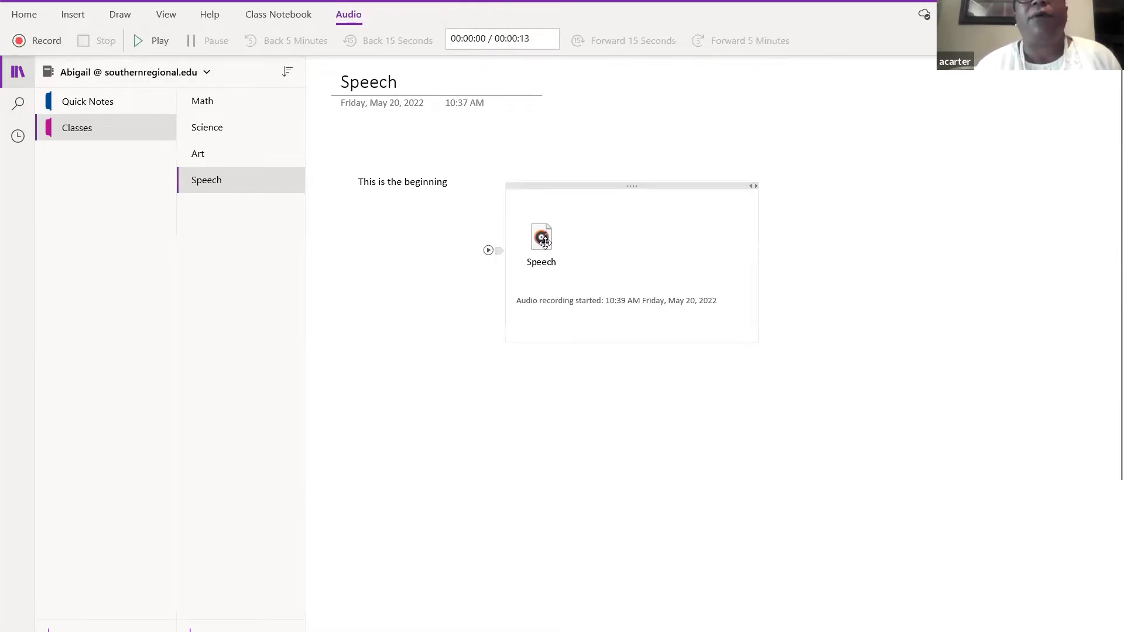
left_click(544, 242)
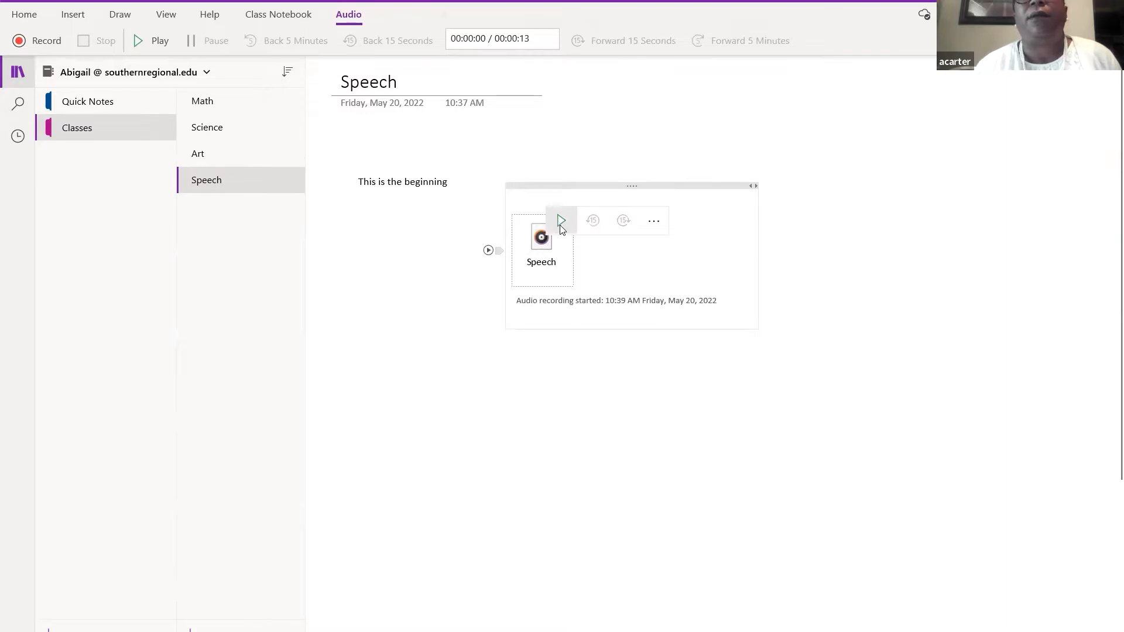
left_click(561, 223)
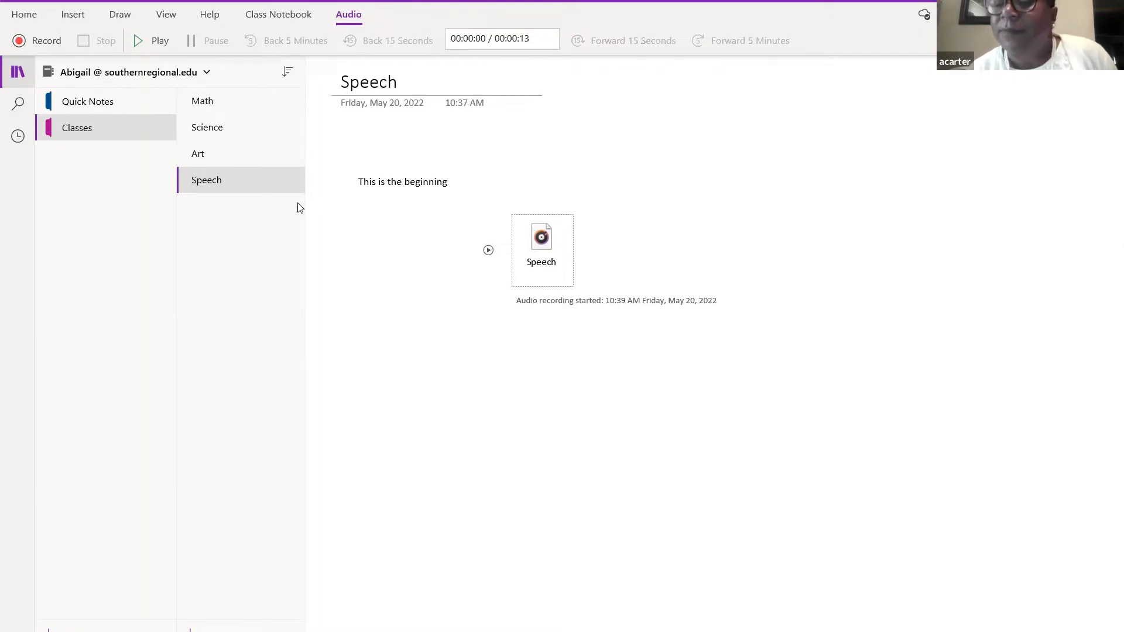
left_click(845, 451)
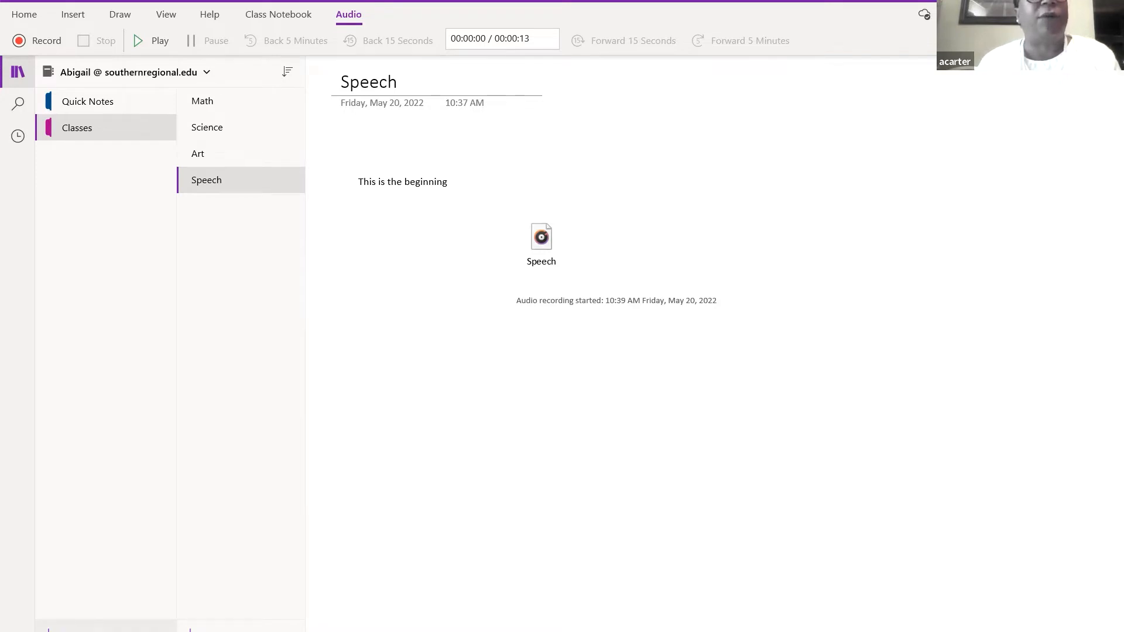
- Add a new notebook section and name it 'Cooking'
left_click(106, 626)
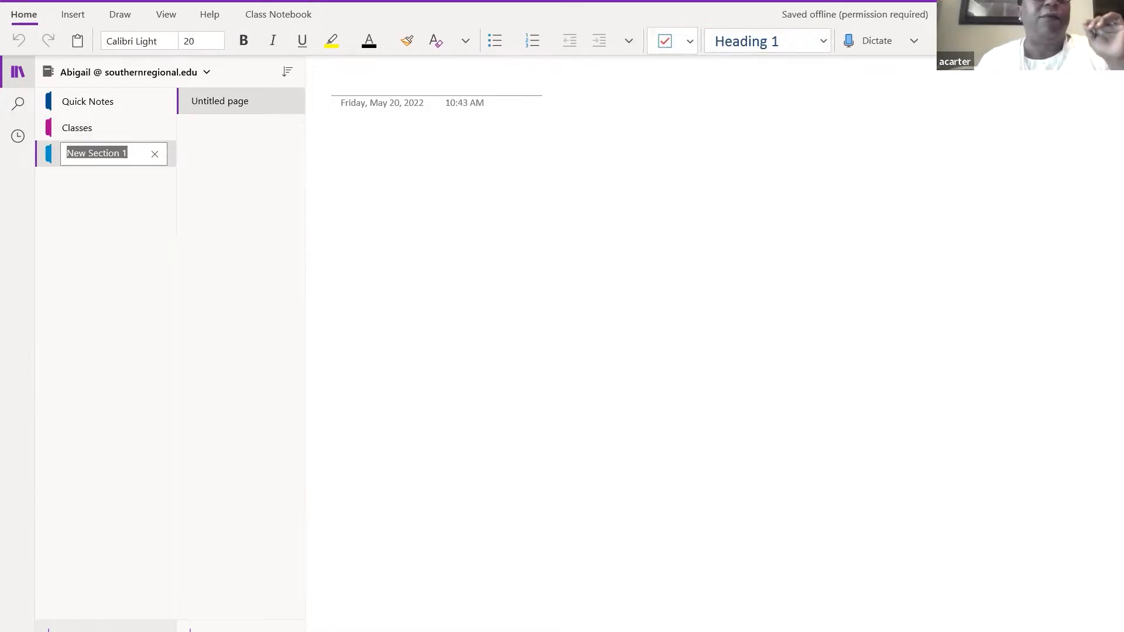
type("Cl")
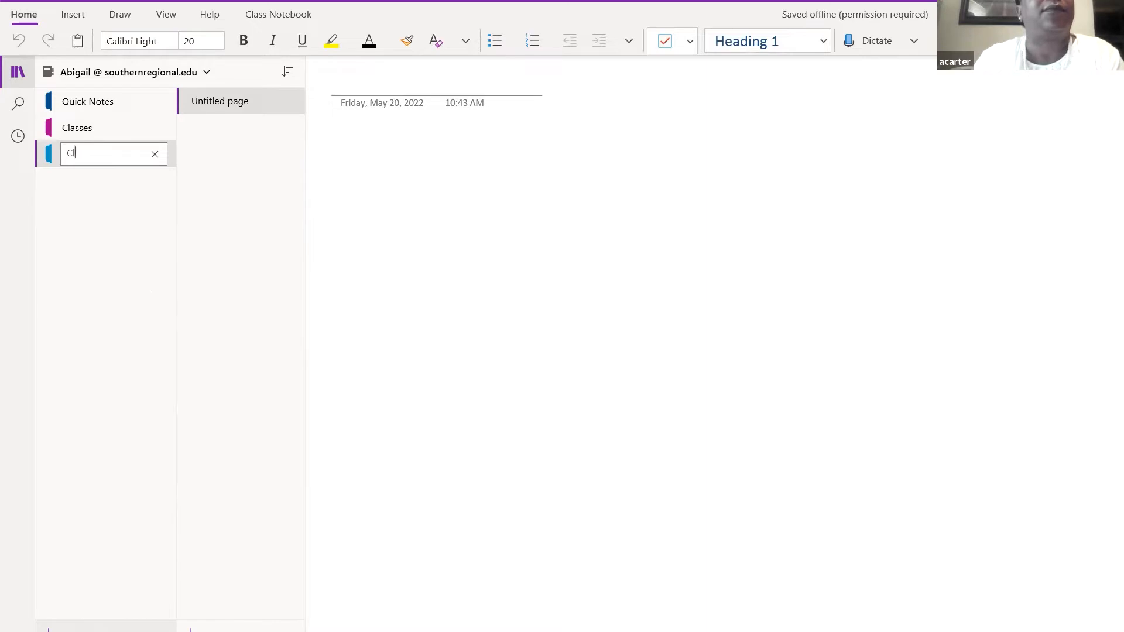
key("BackSpace")
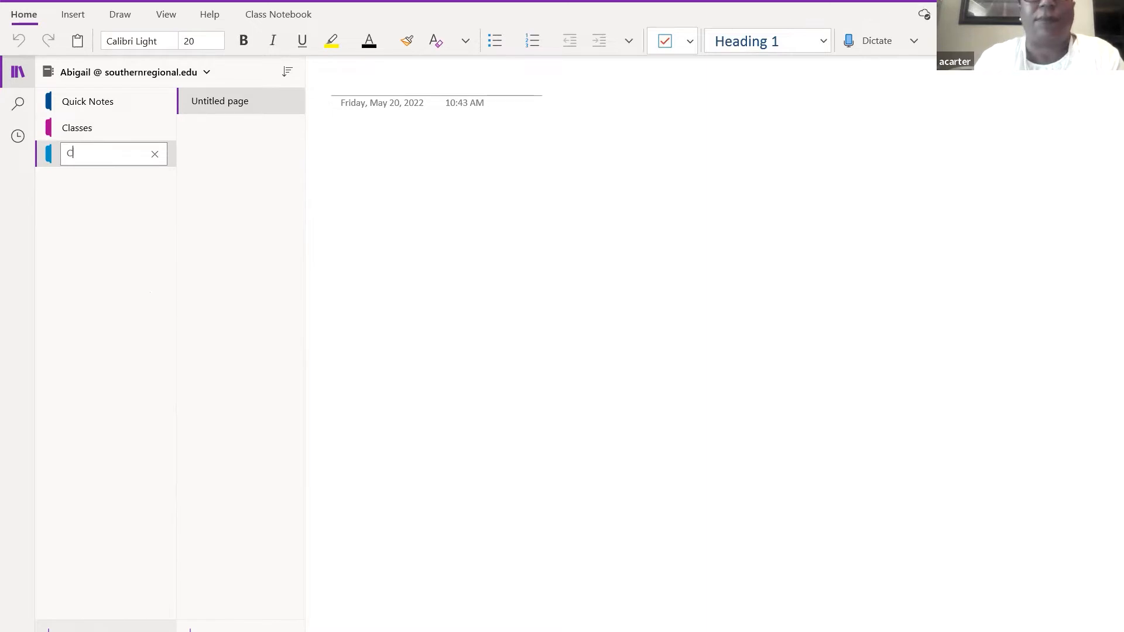
type("ooking")
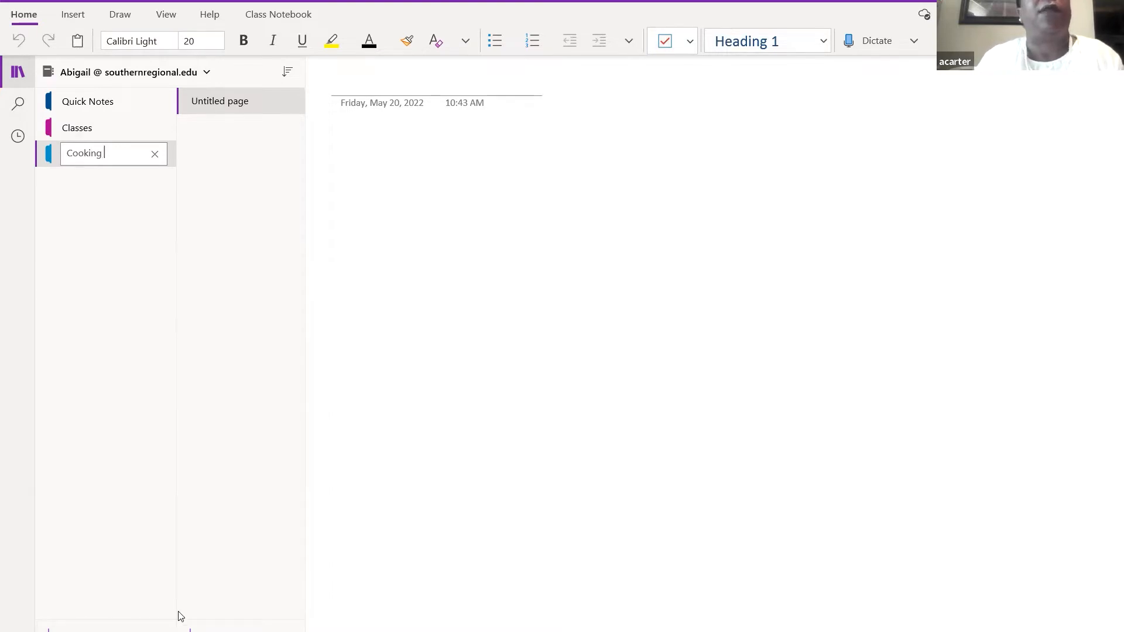
left_click(251, 108)
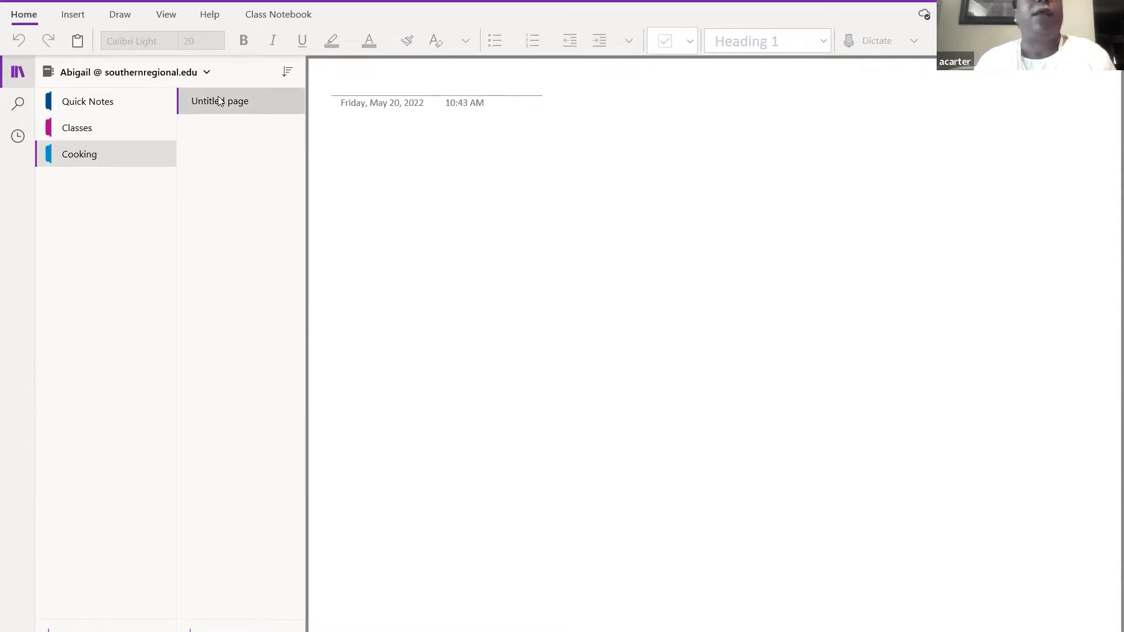
- Type 'Lemon Pie' as the page title and move down into the body
type("Lemon Pie")
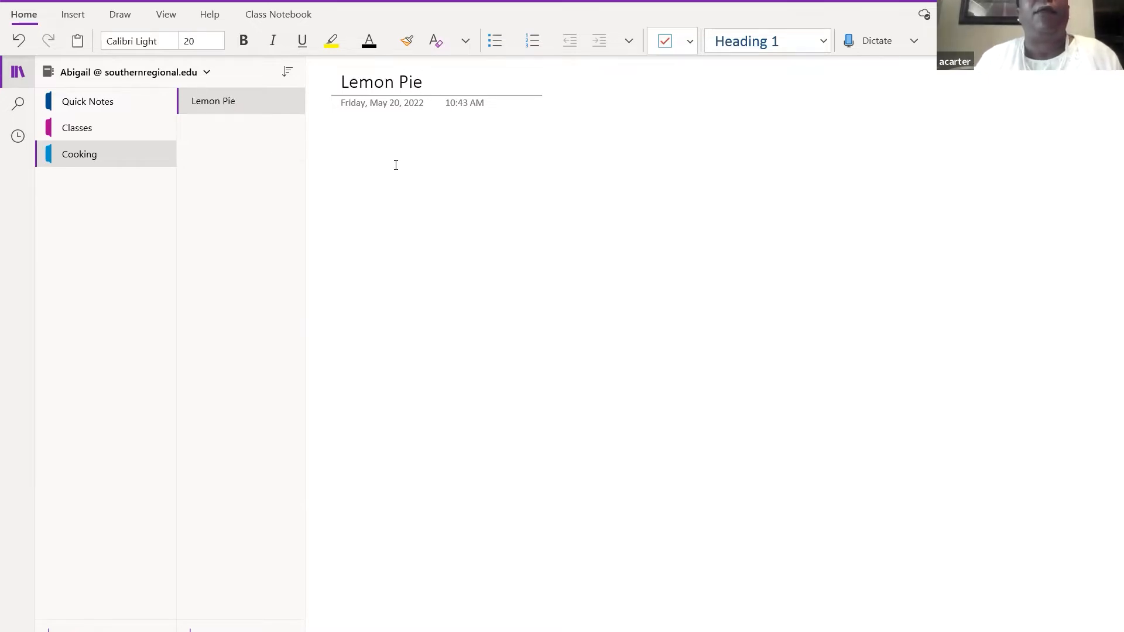
key("Return")
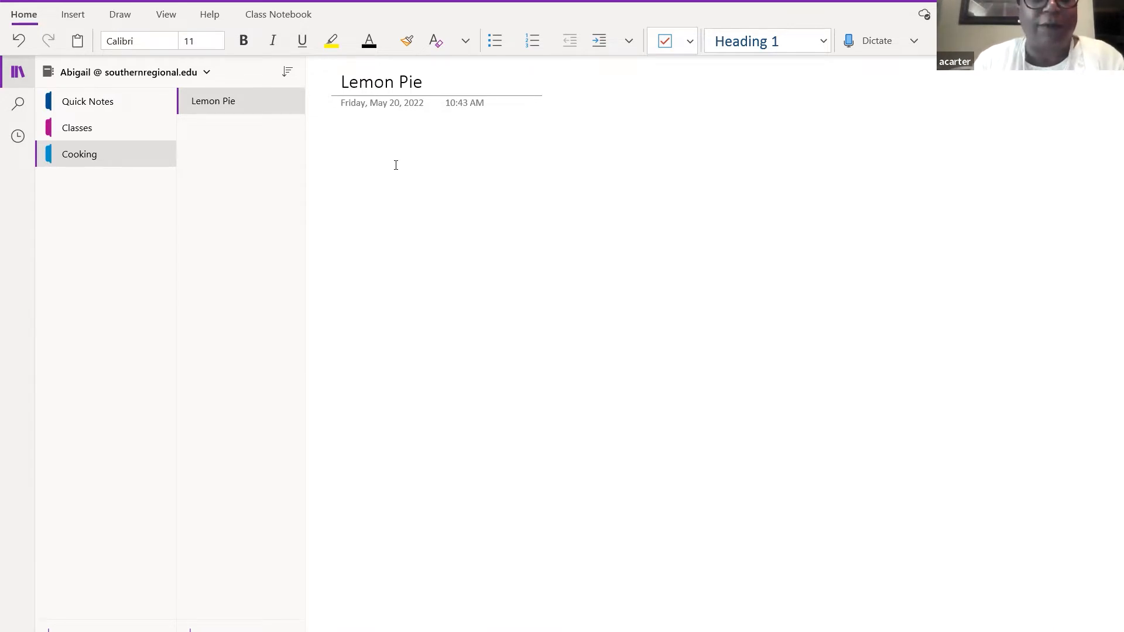
- Type the numbered list: 1. Add lemons, 2. Add 1 cup sugar, 3. Add a stick of butter
type("1.")
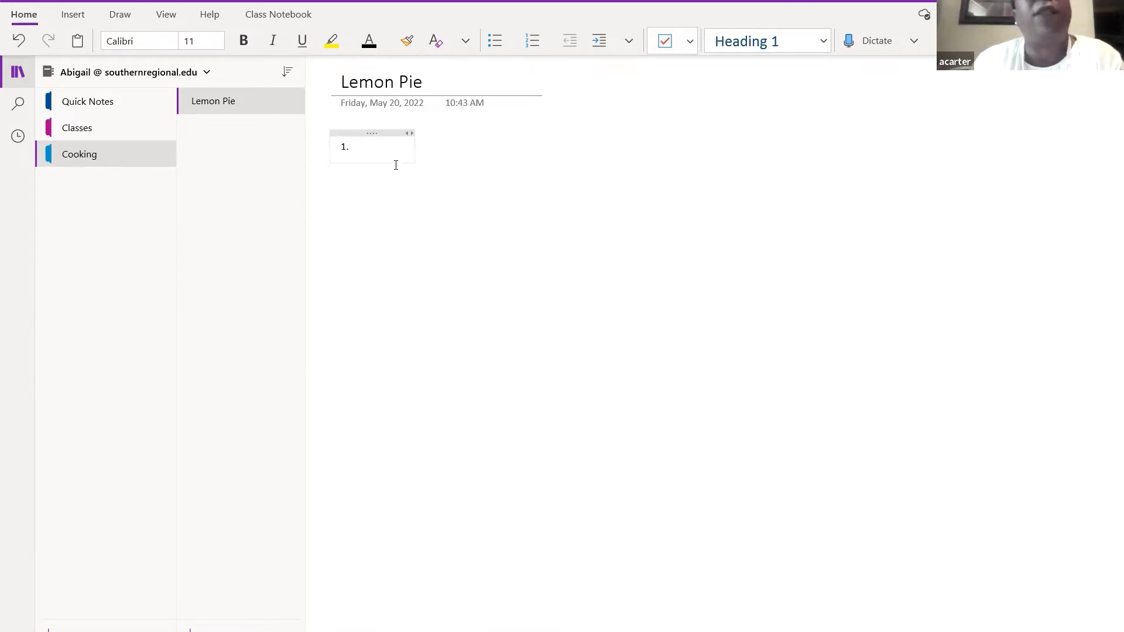
type(" Add")
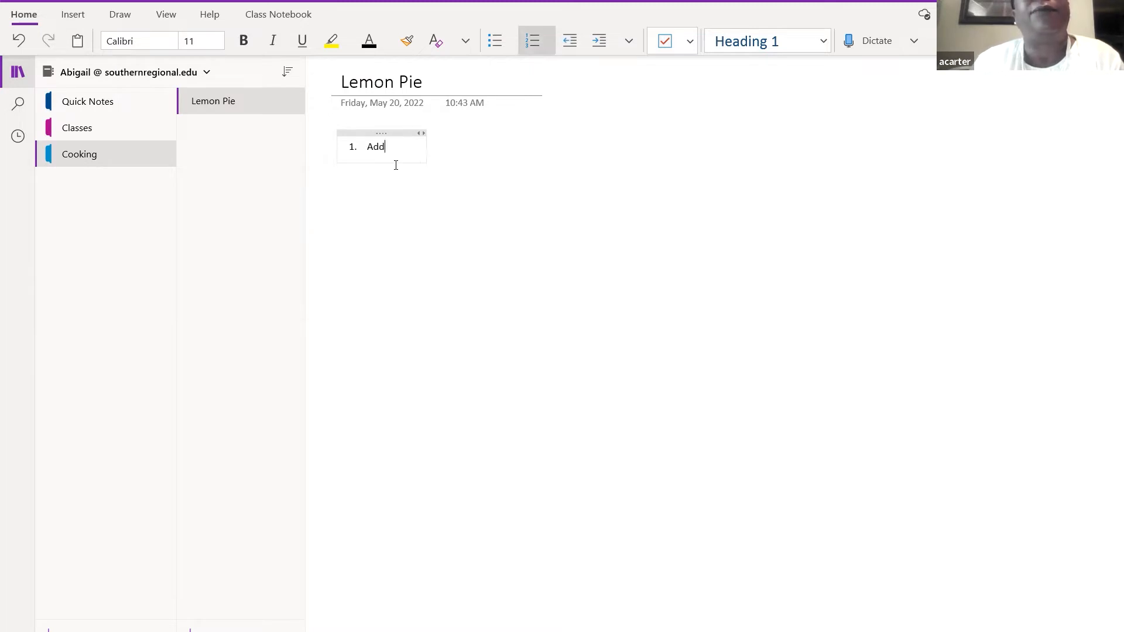
type(" cu")
key("BackSpace")
key("BackSpace")
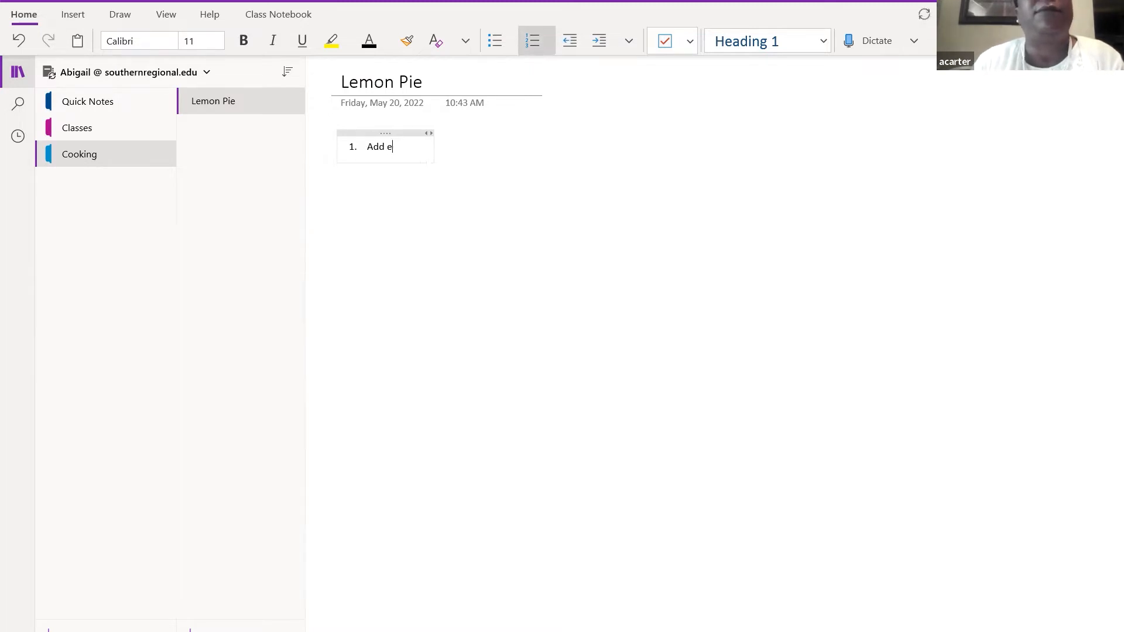
type("lemons")
key("Return")
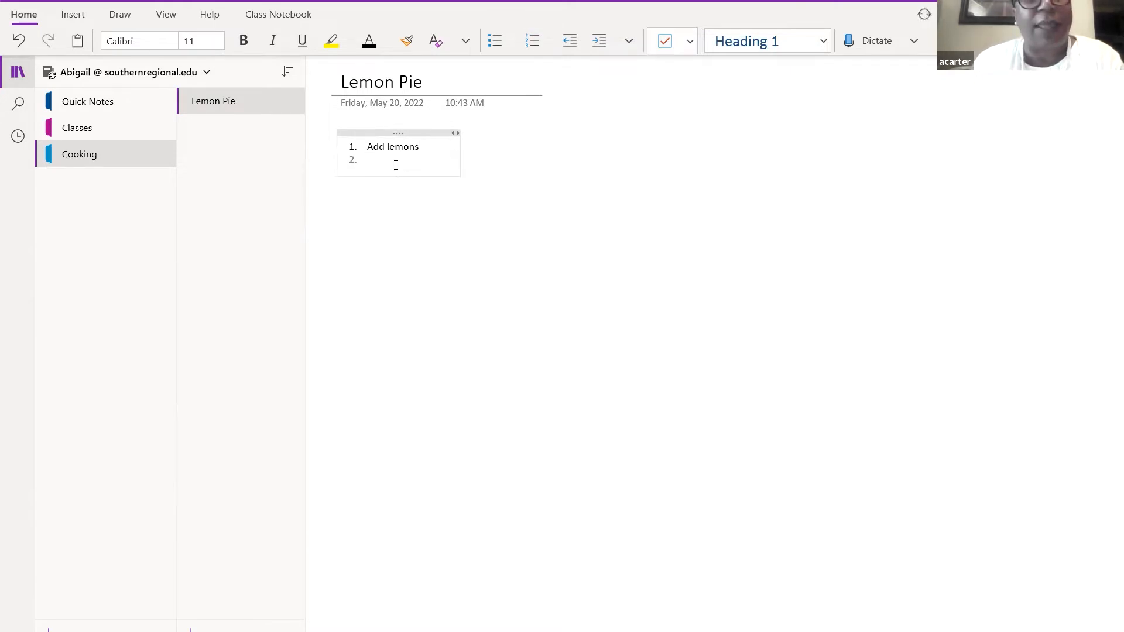
type("A")
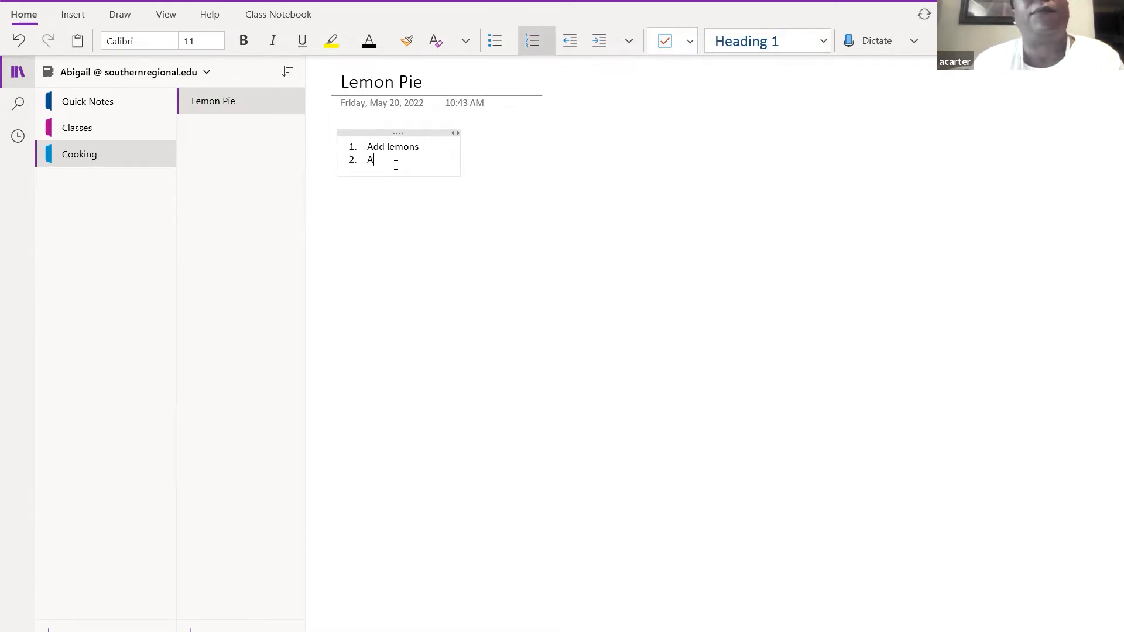
type("dd 1 cup sugar")
key("Return")
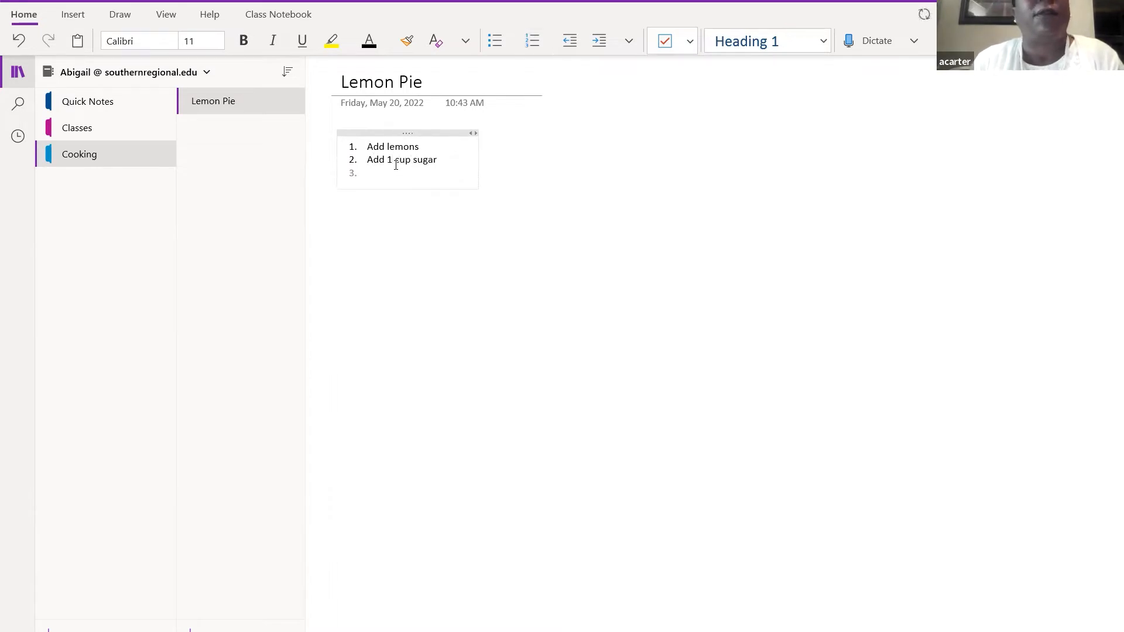
type("3")
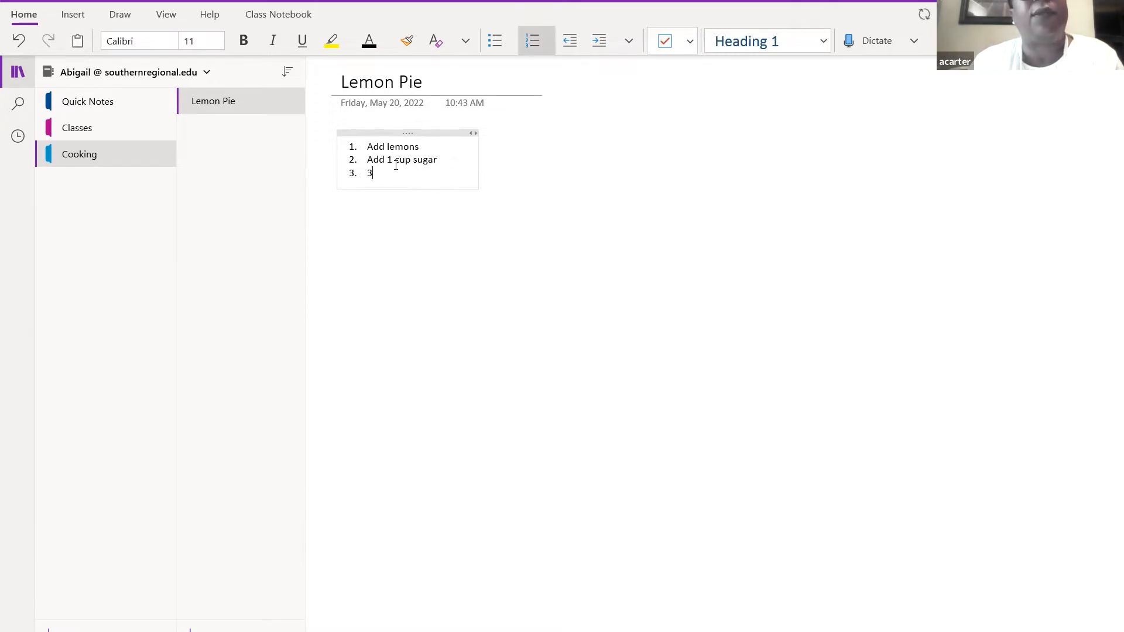
key("BackSpace")
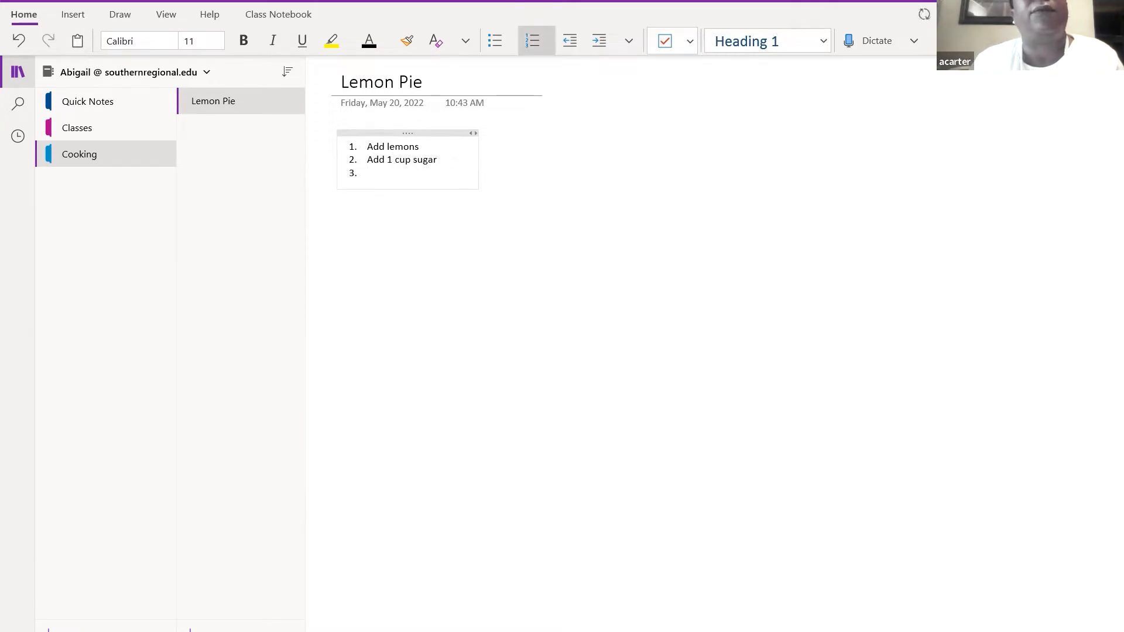
type("Add a stick of butter")
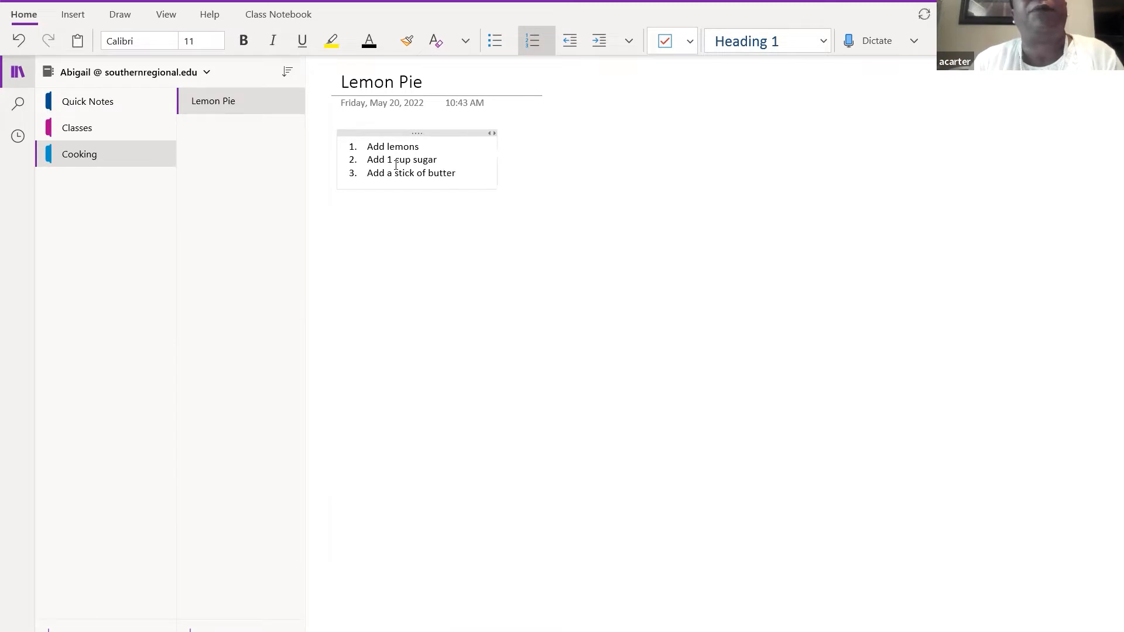
key("Return")
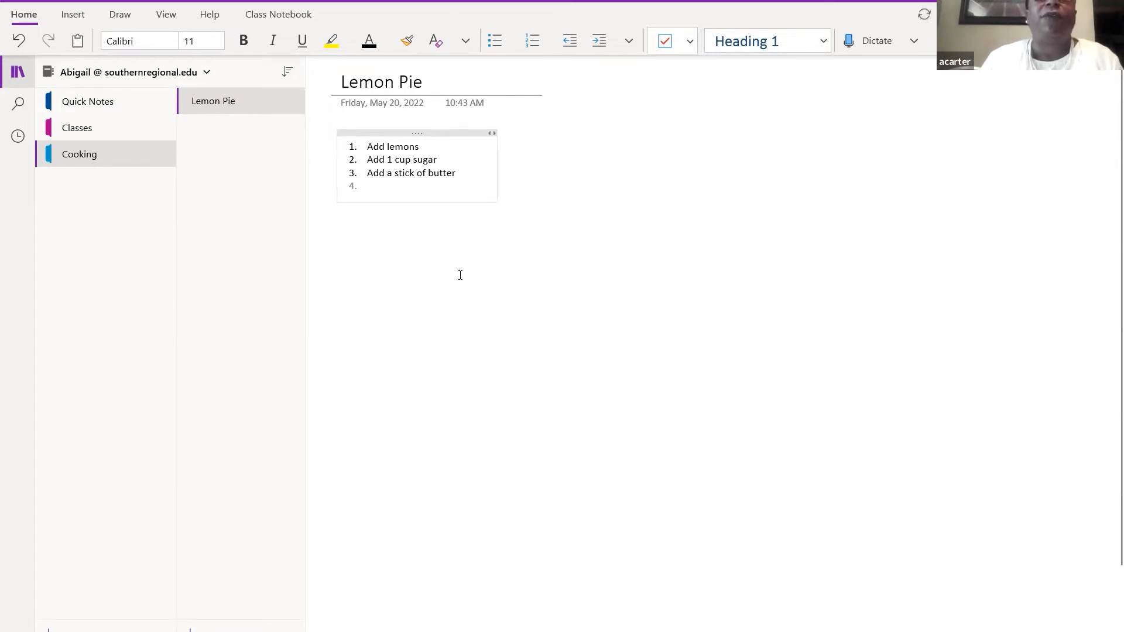
key("Return")
key("Return")
key("Return")
key("Return")
key("Return")
key("Return")
key("Return")
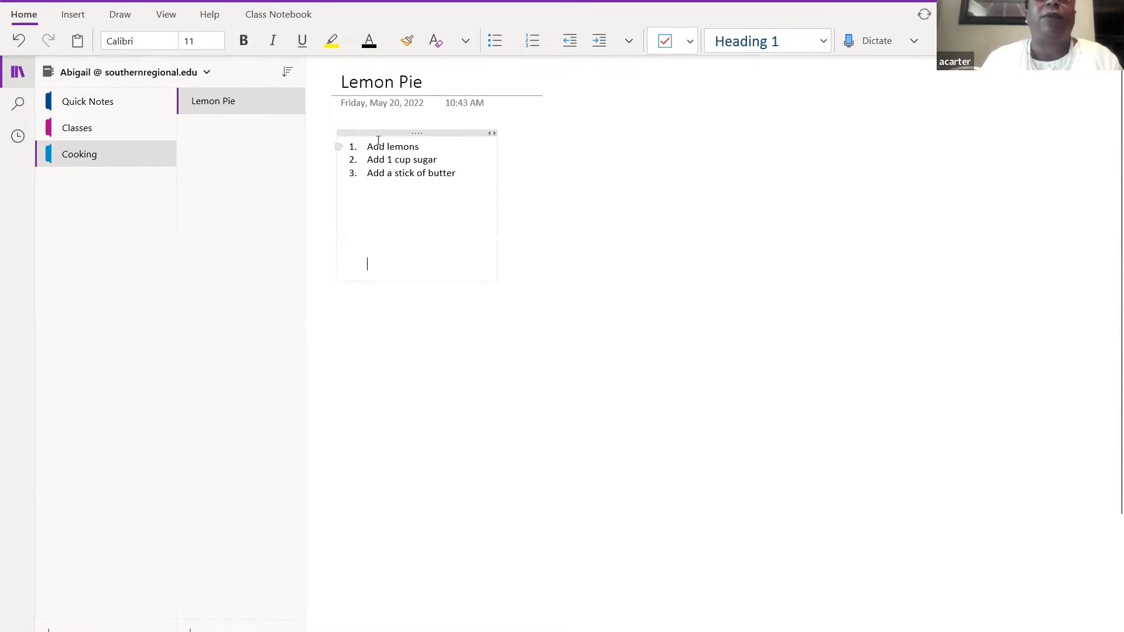
- Select the three Lemon Pie steps (lemons, 1 cup sugar, a stick of butter) and show the View ribbon
left_click(679, 150)
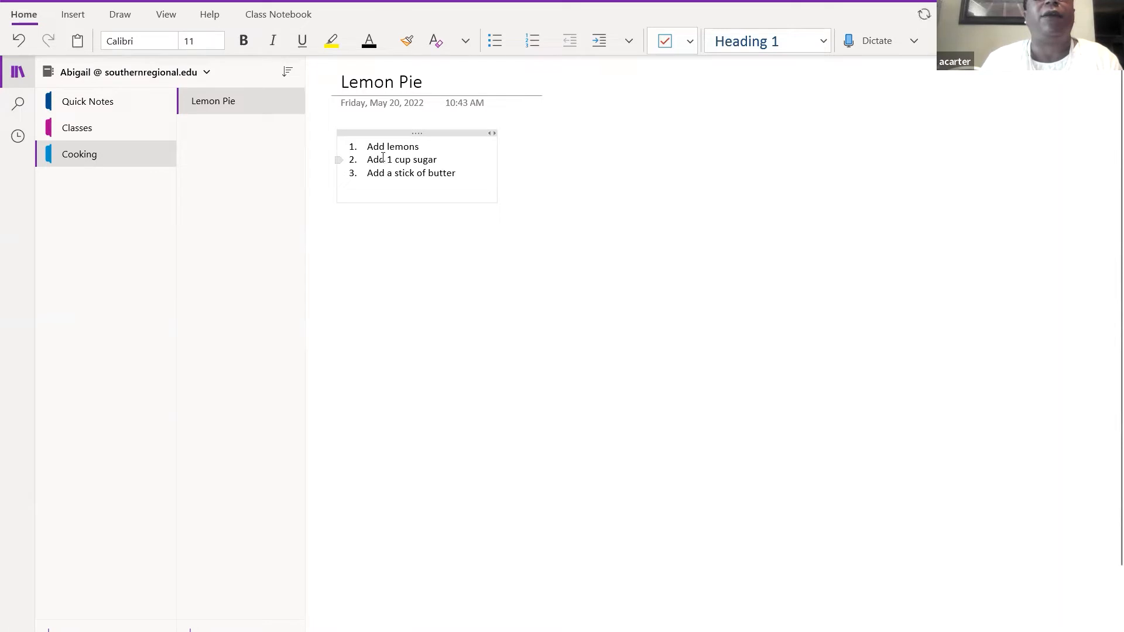
left_click_drag(368, 148, 449, 186)
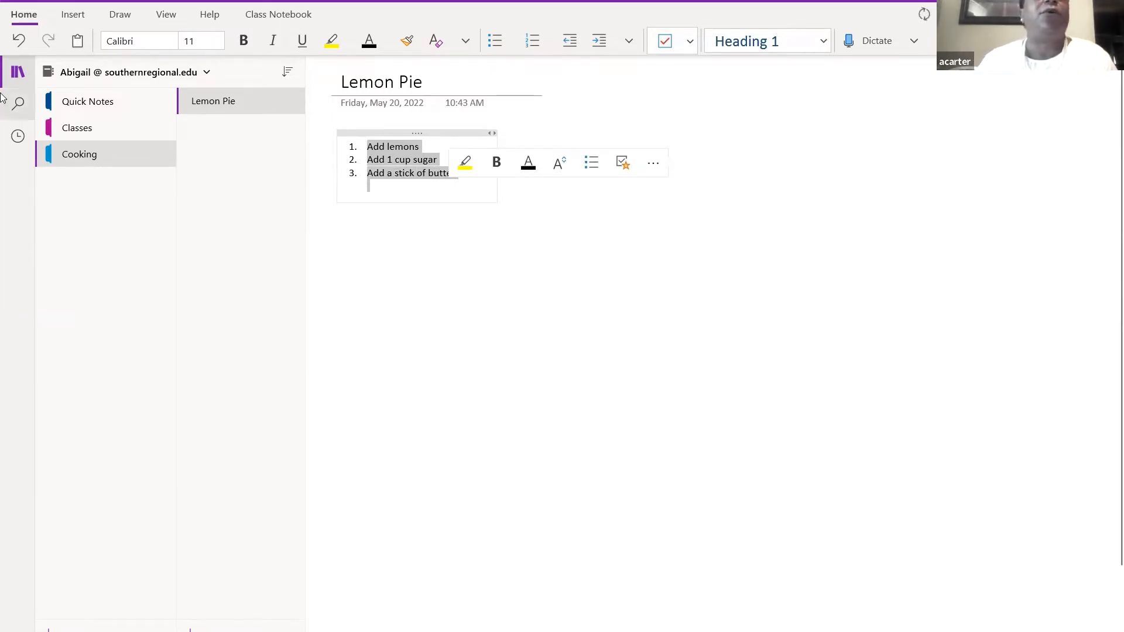
left_click(71, 16)
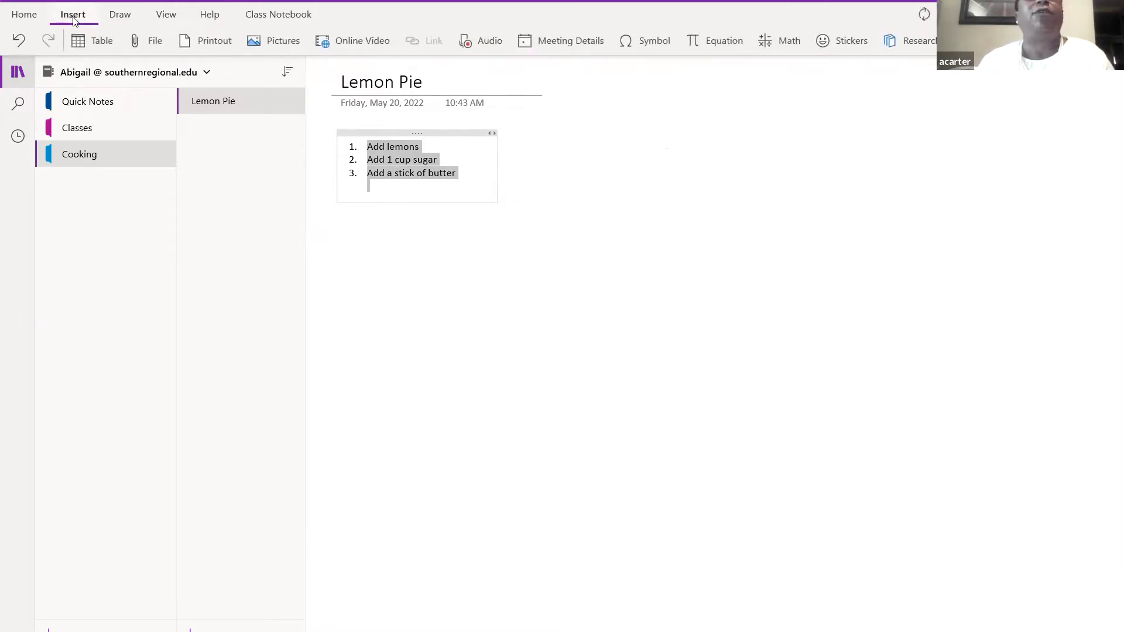
left_click(162, 18)
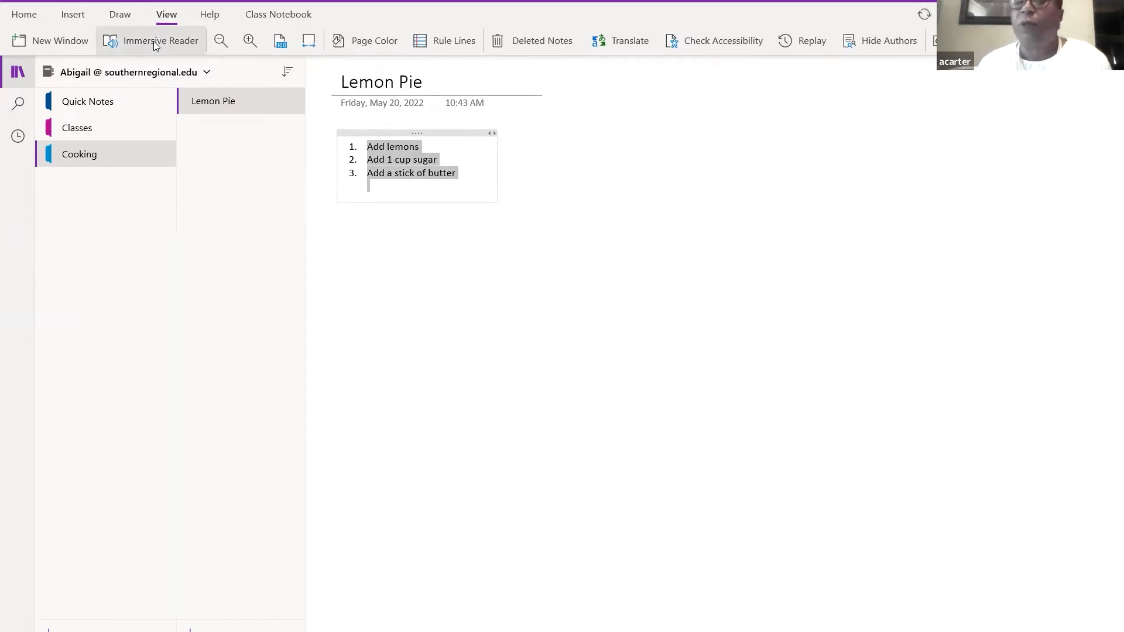
left_click(153, 41)
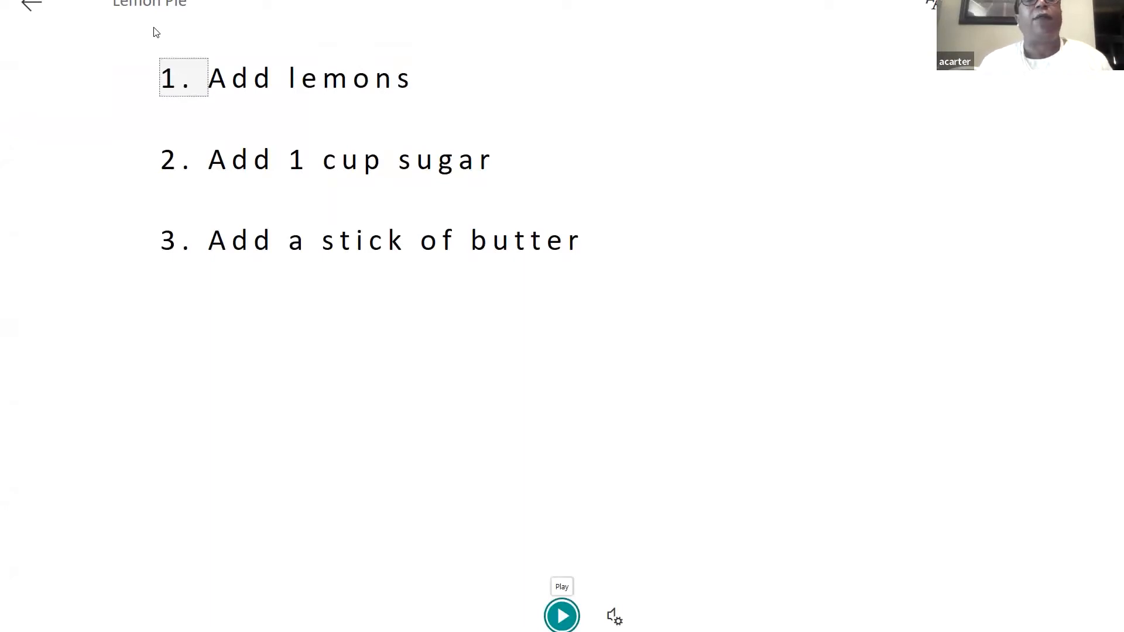
left_click(563, 613)
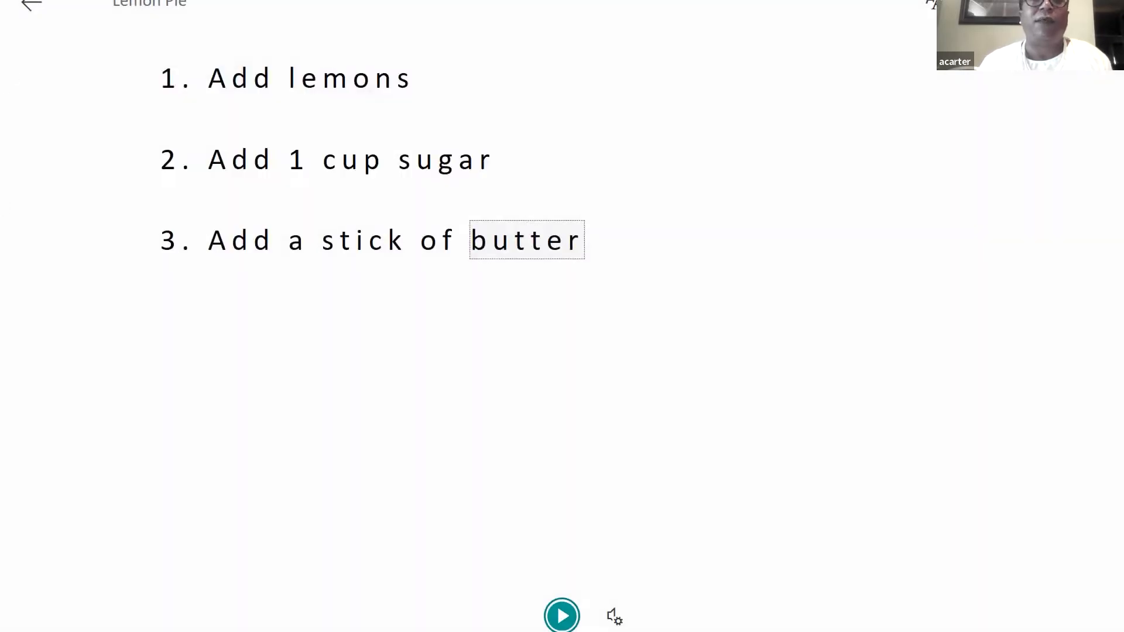
left_click(29, 6)
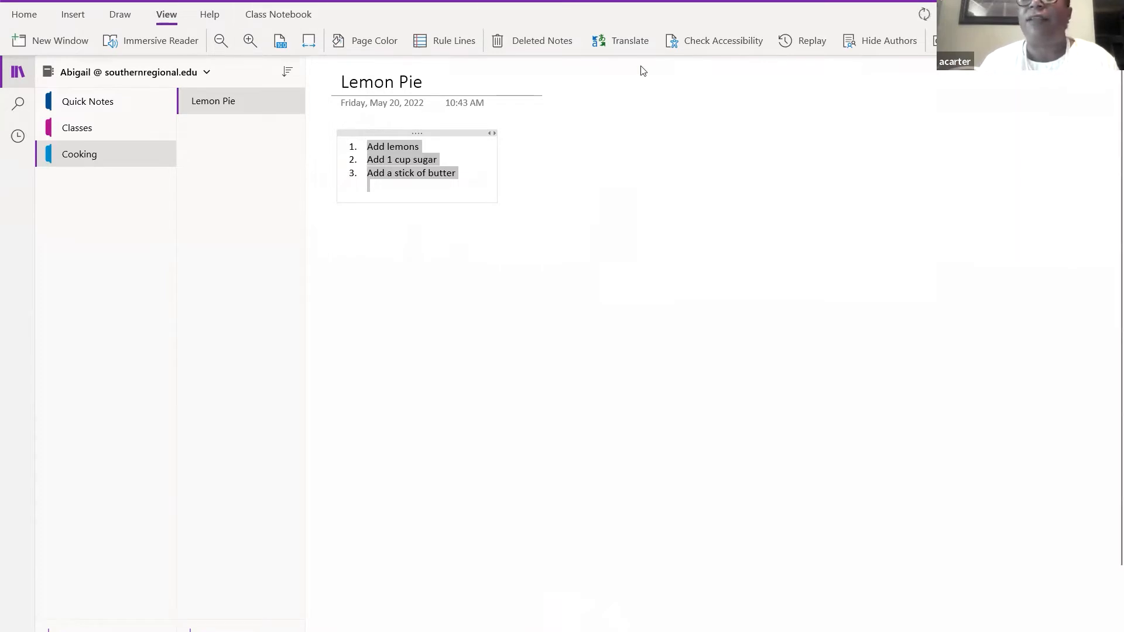
left_click(842, 178)
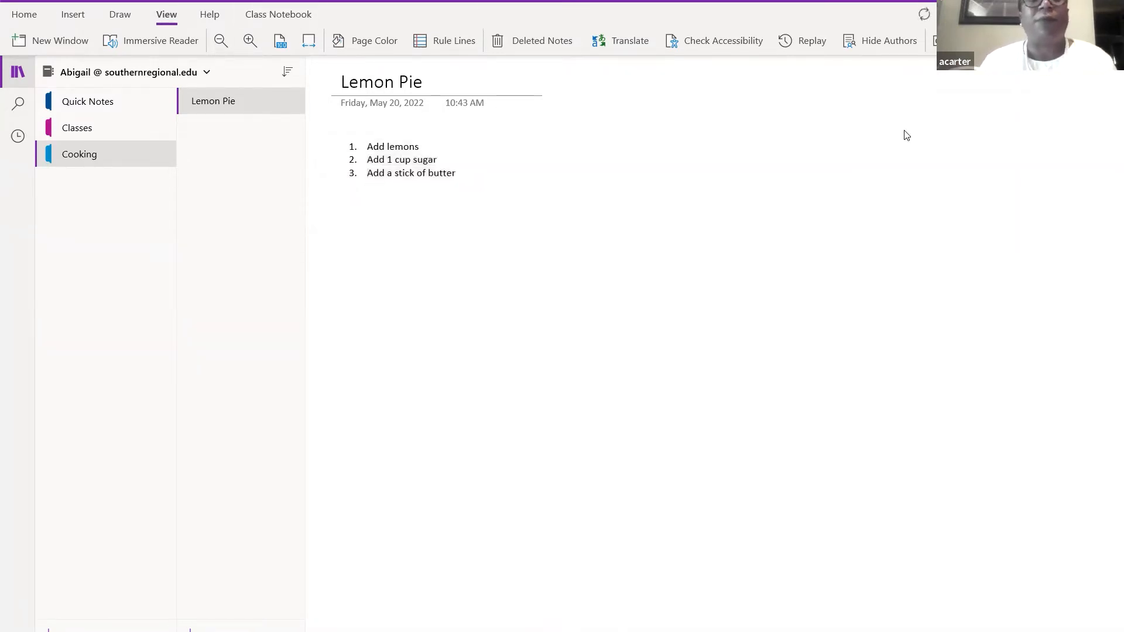
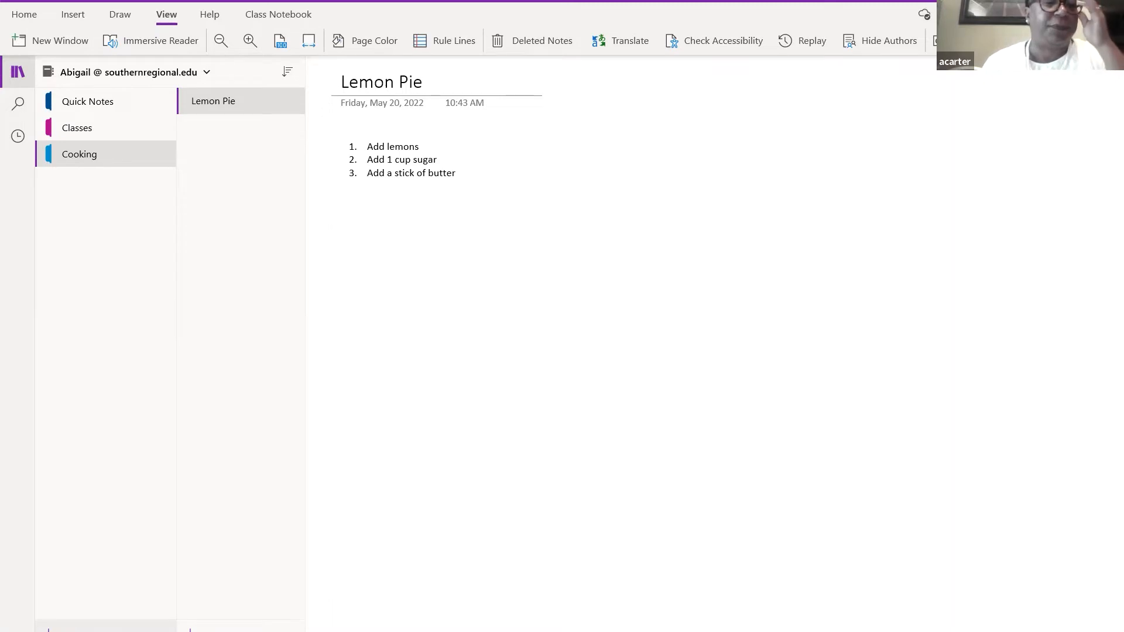
- Add a notebook section named 'Vacation' and select its new untitled page
left_click(81, 625)
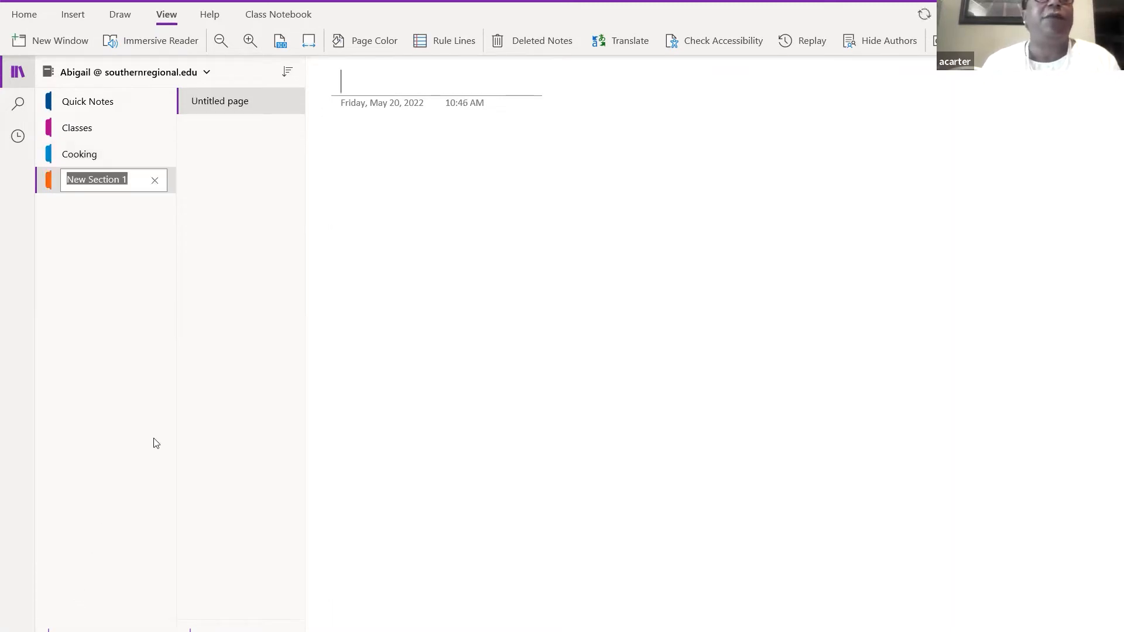
type("Vacation")
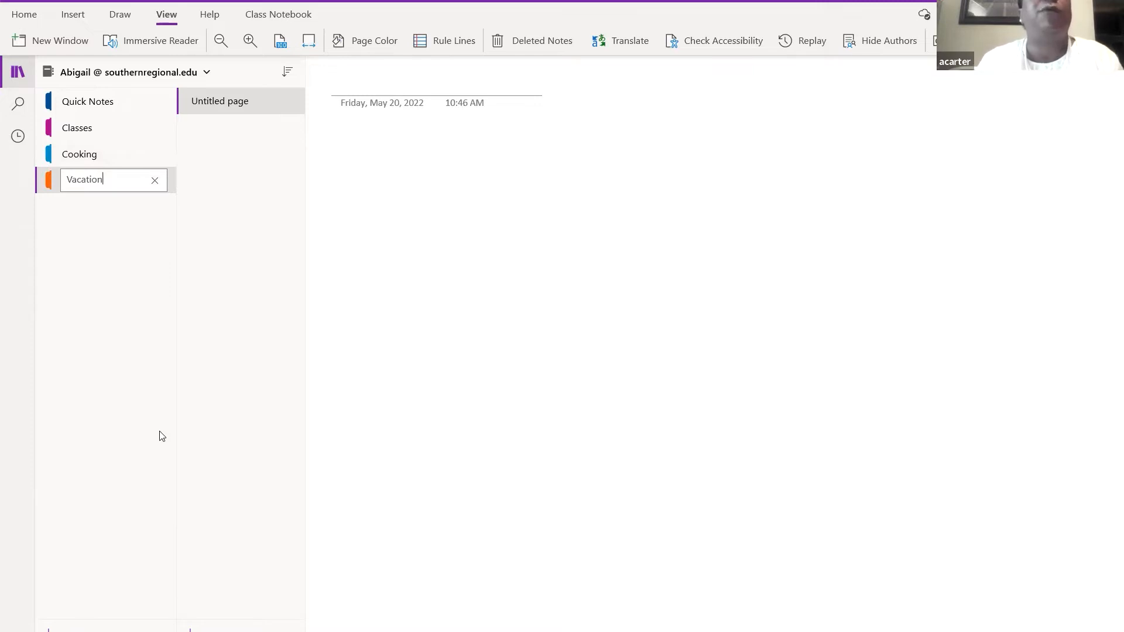
left_click(362, 173)
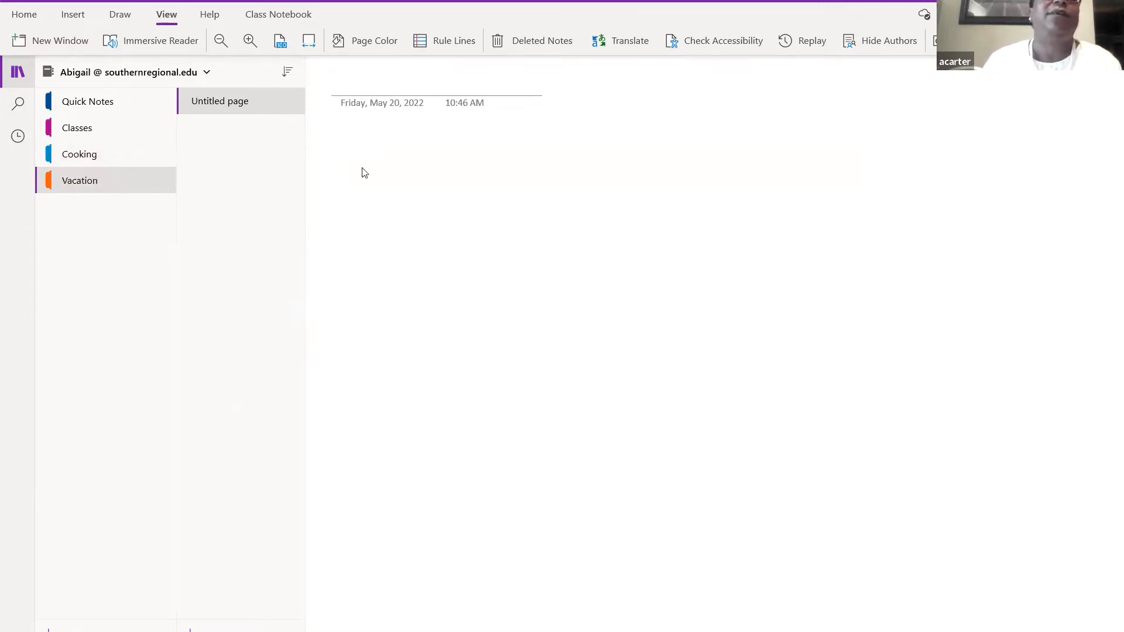
left_click(230, 102)
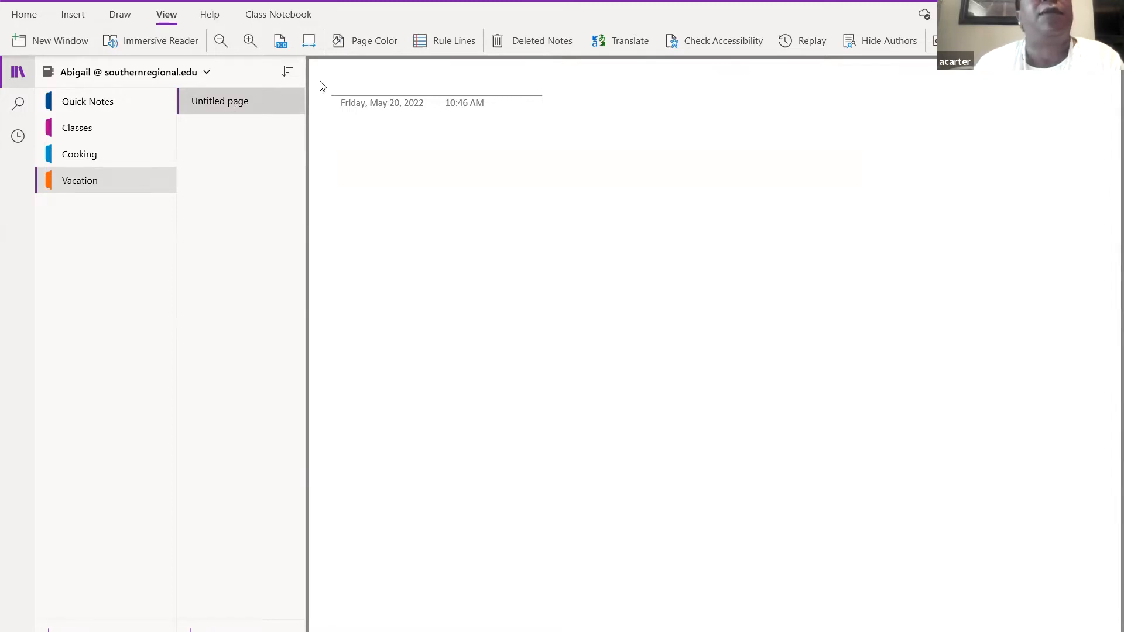
- Title the Vacation page 'Summer Vactaion' and bring up the Insert ribbon
left_click(341, 82)
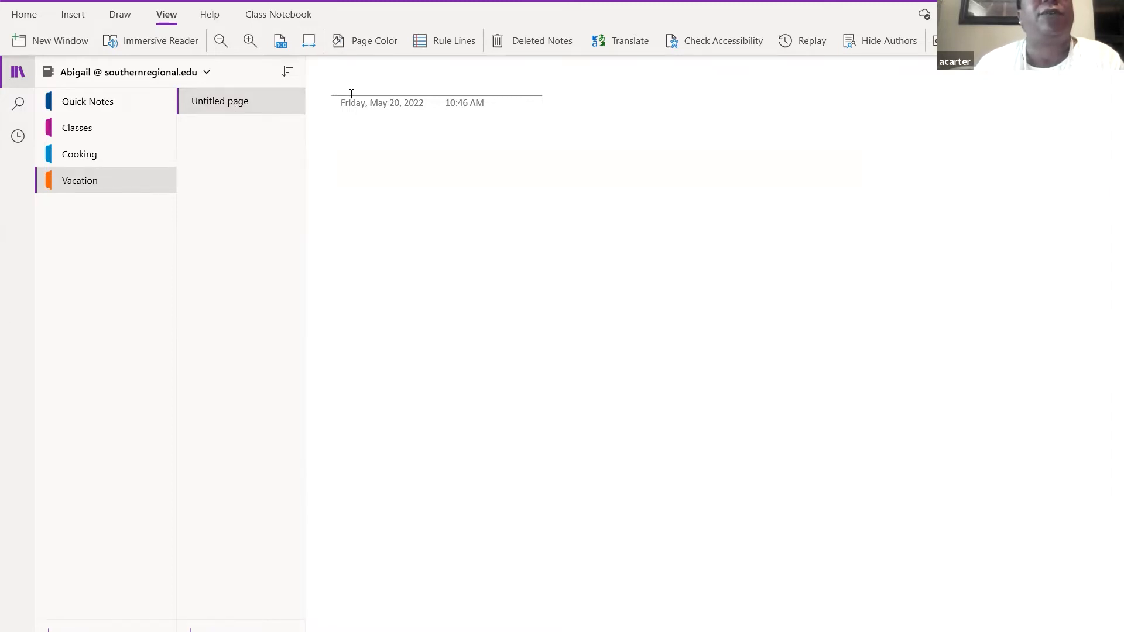
left_click(351, 94)
type("Summer ")
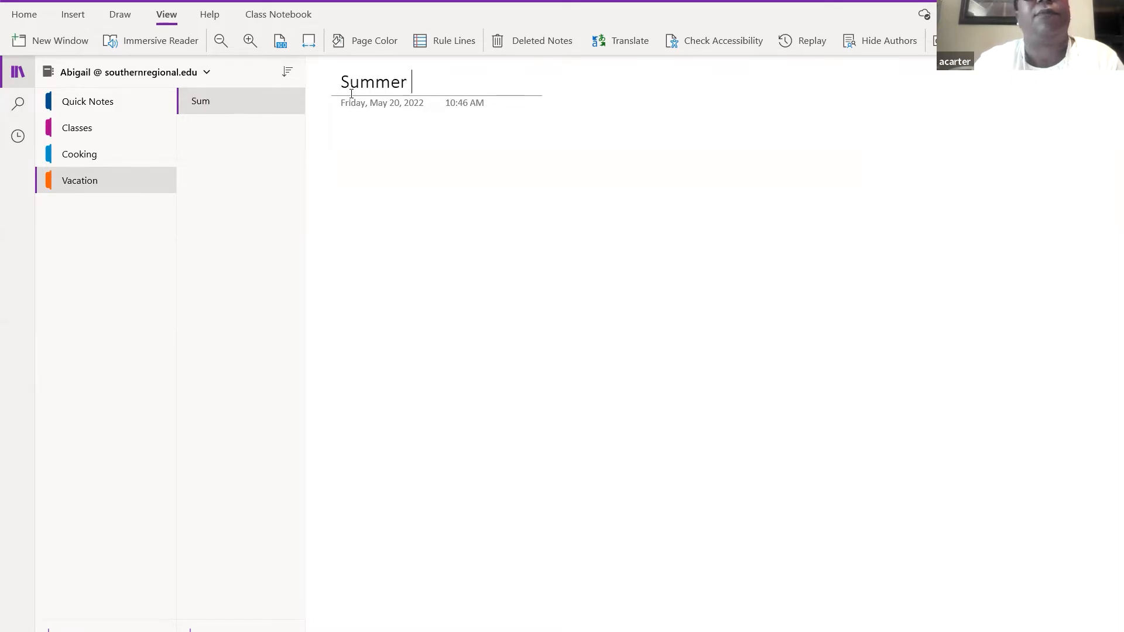
type("Vactaion")
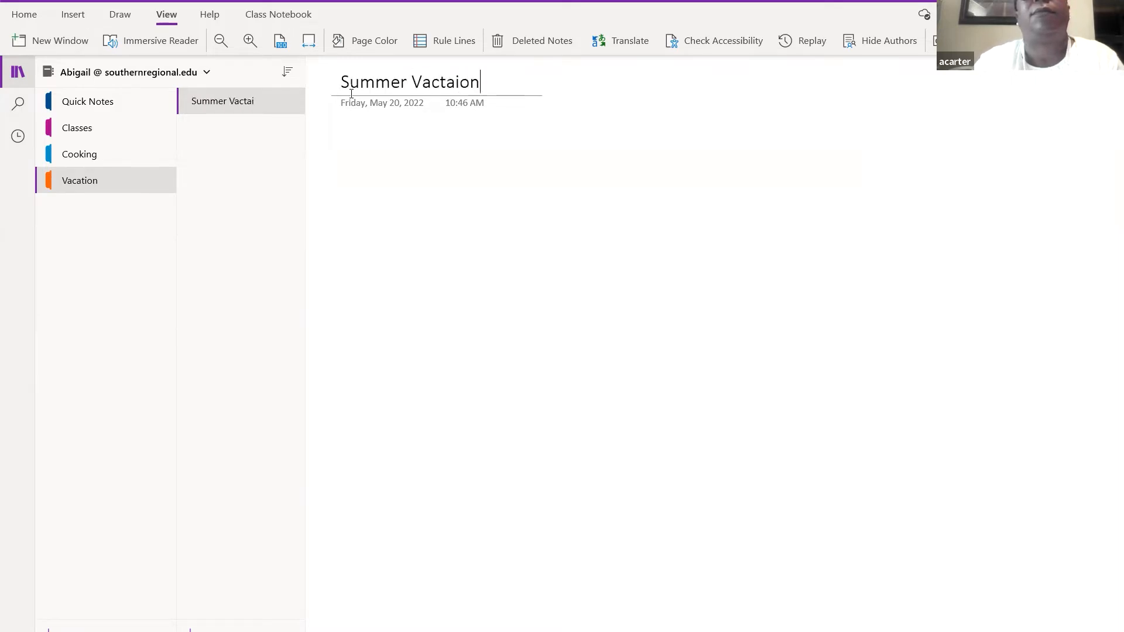
left_click(361, 196)
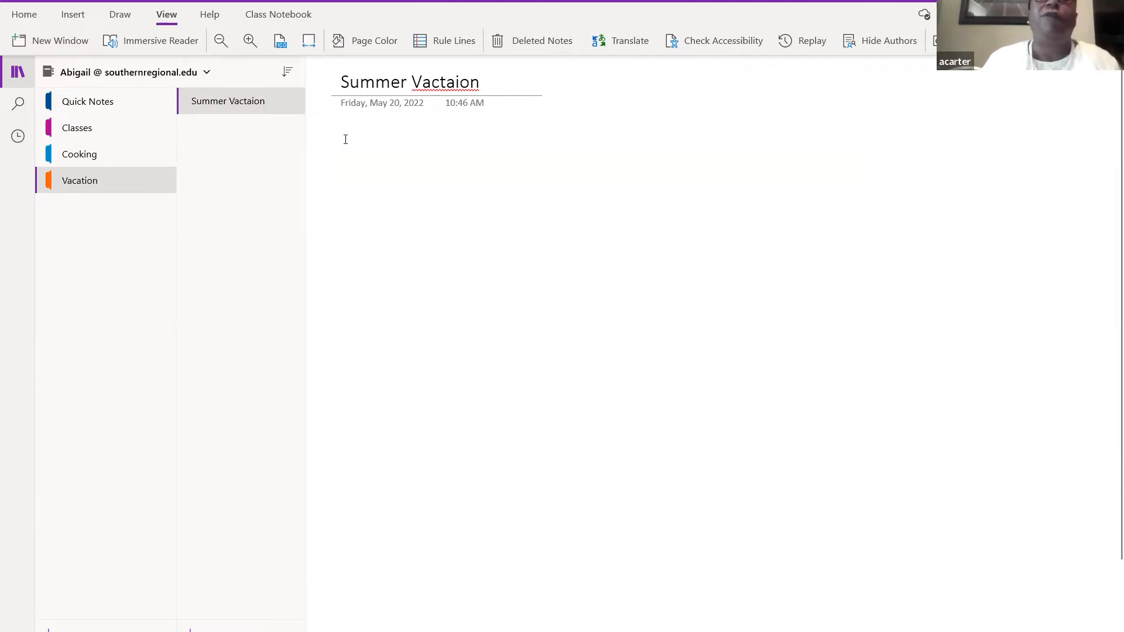
left_click(81, 17)
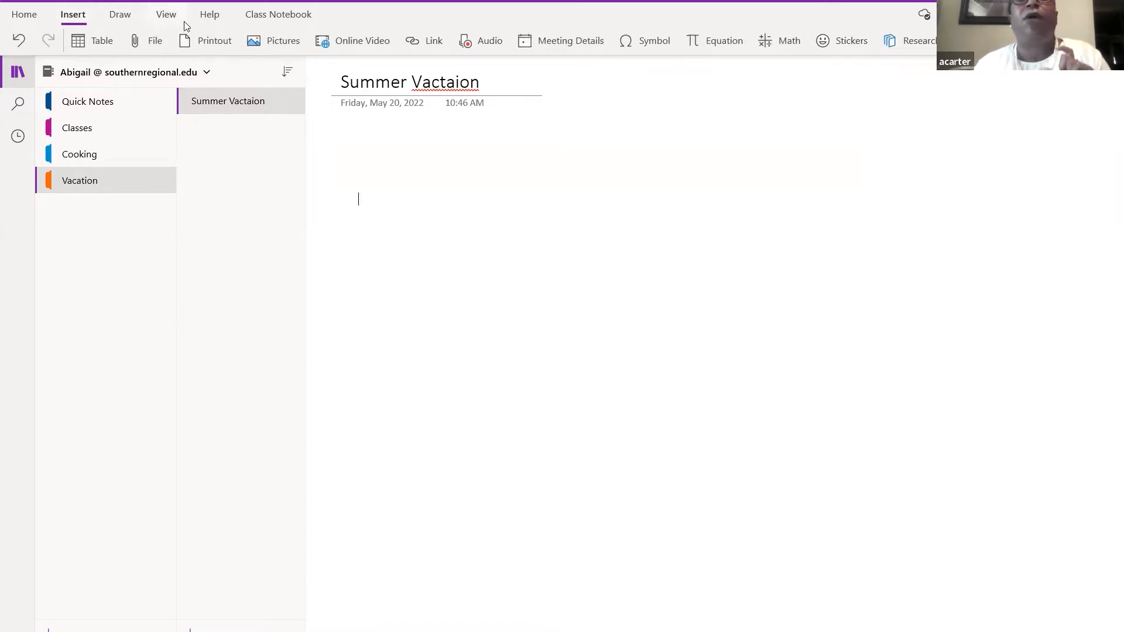
- Open the Online Pictures pane via Pictures > From Online, then insert an 'a' into the title
left_click(271, 43)
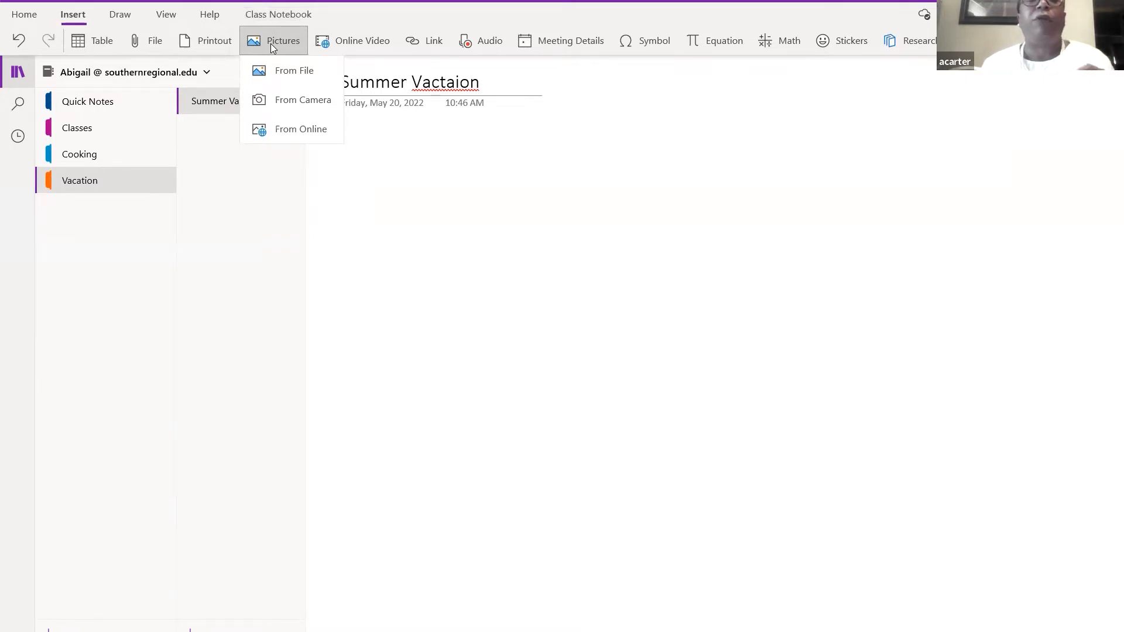
left_click(298, 130)
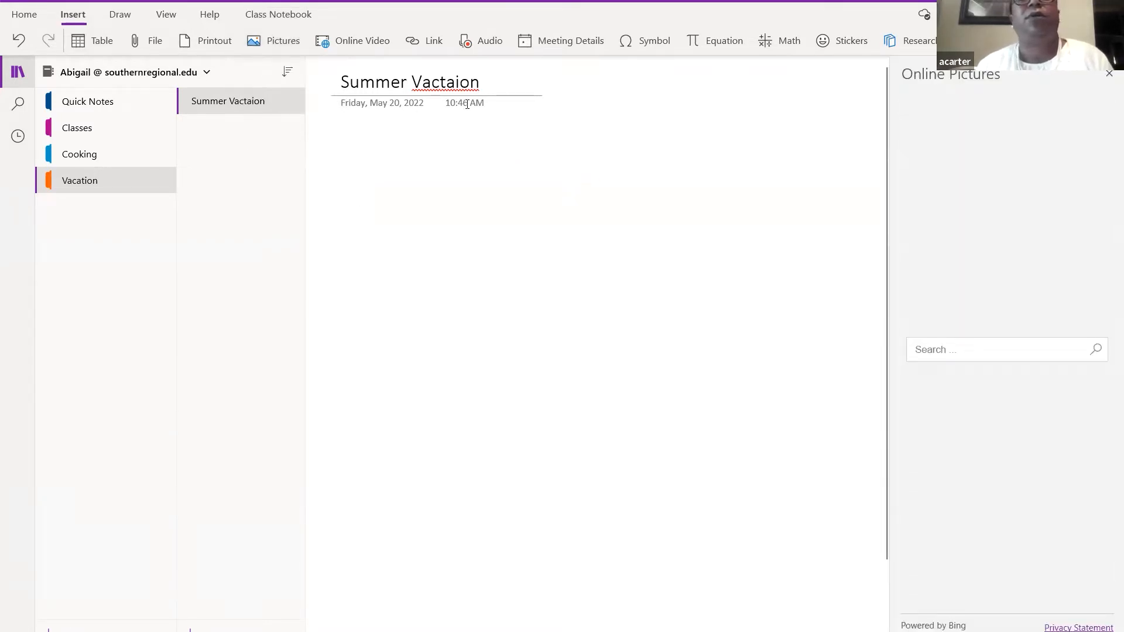
left_click(440, 84)
type("a")
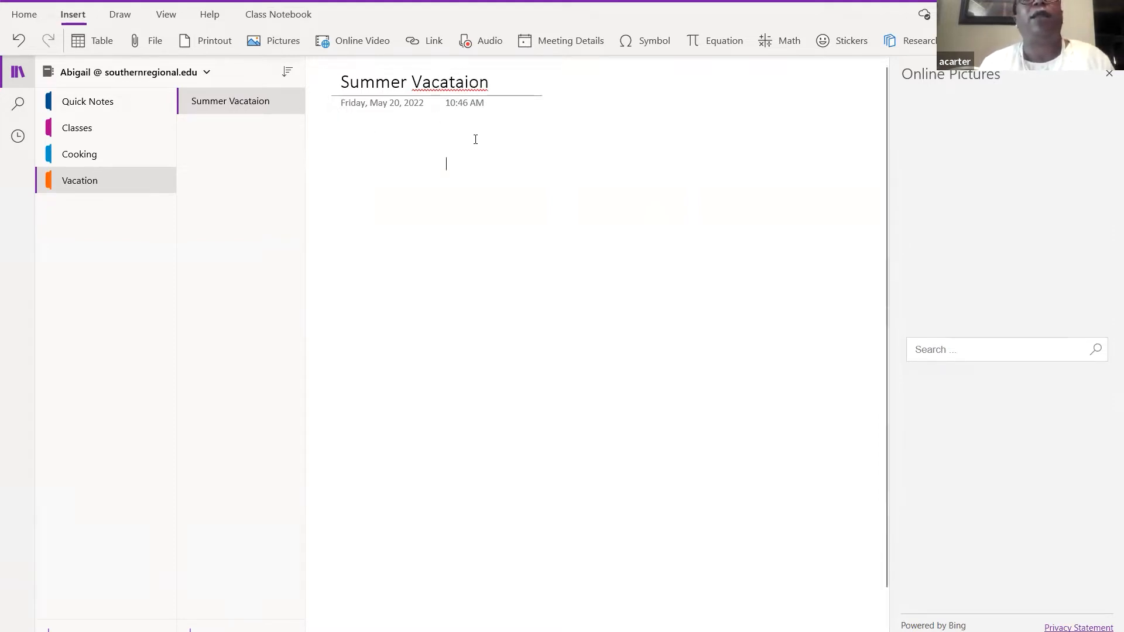
- Correct the title to 'Summer Vacation' using the spelling suggestion
right_click(472, 84)
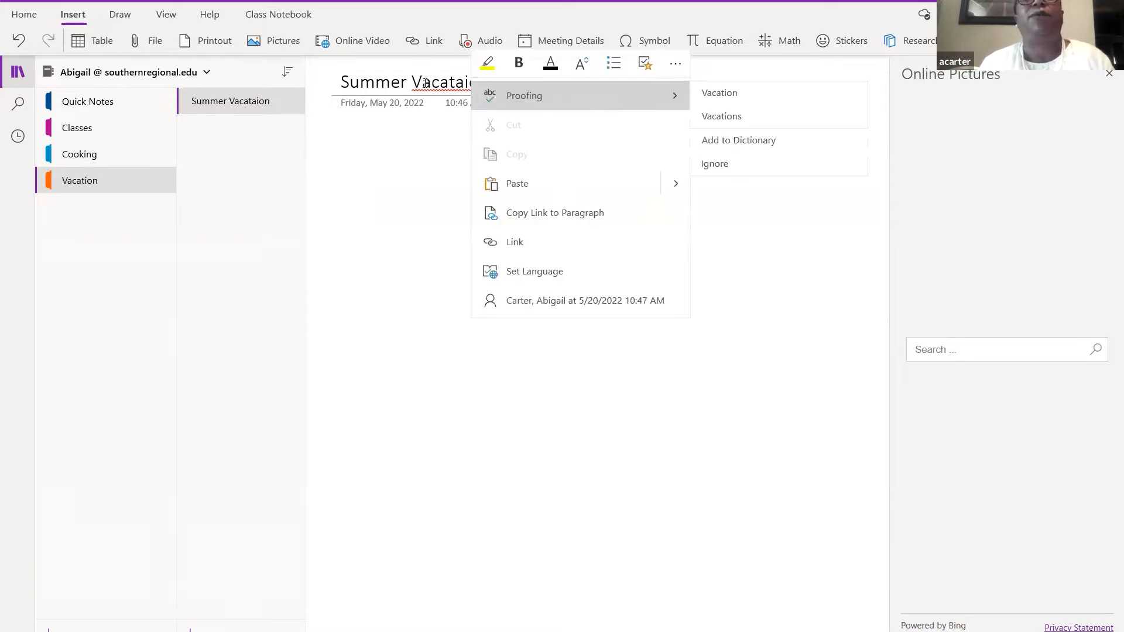
left_click(704, 104)
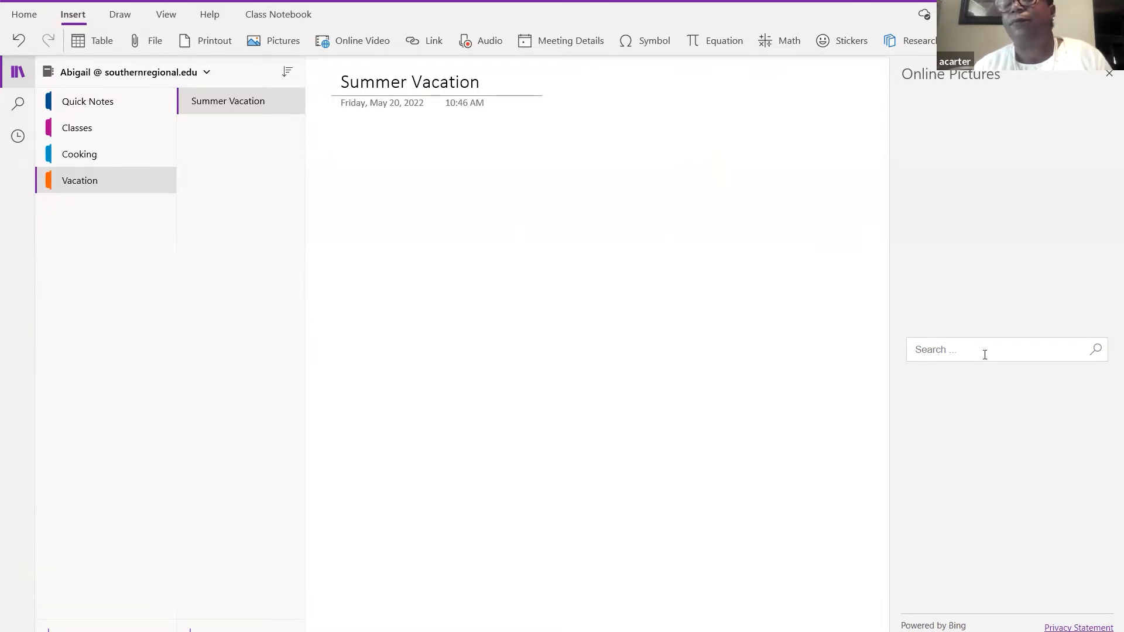
- Search online pictures for 'vacation' and insert the thatched-umbrella beach photo
type("vac")
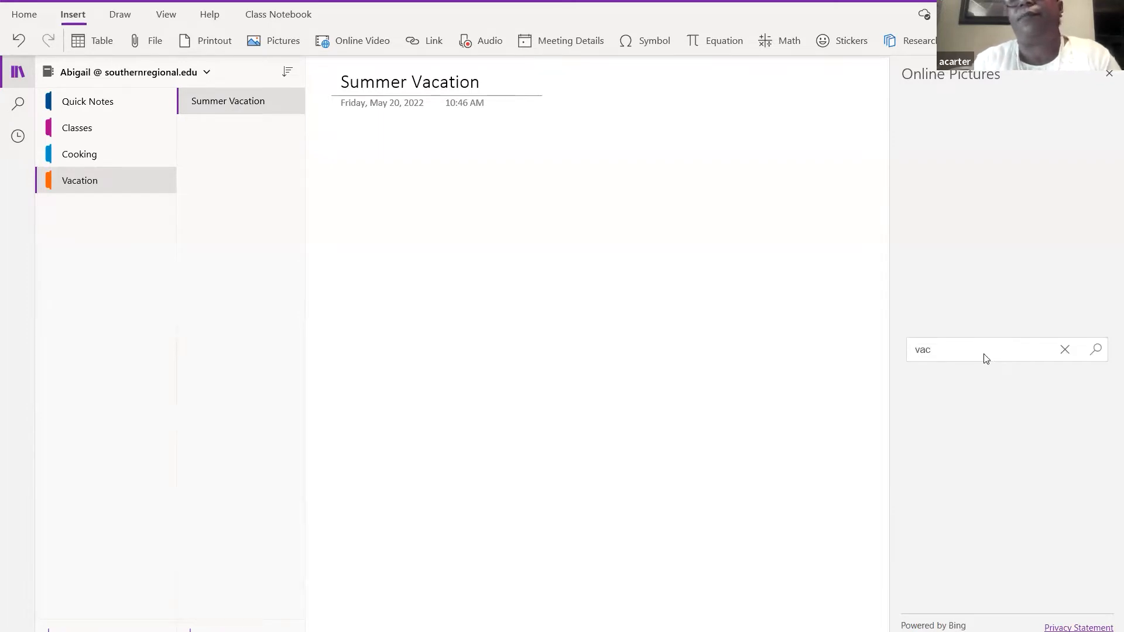
type("ation")
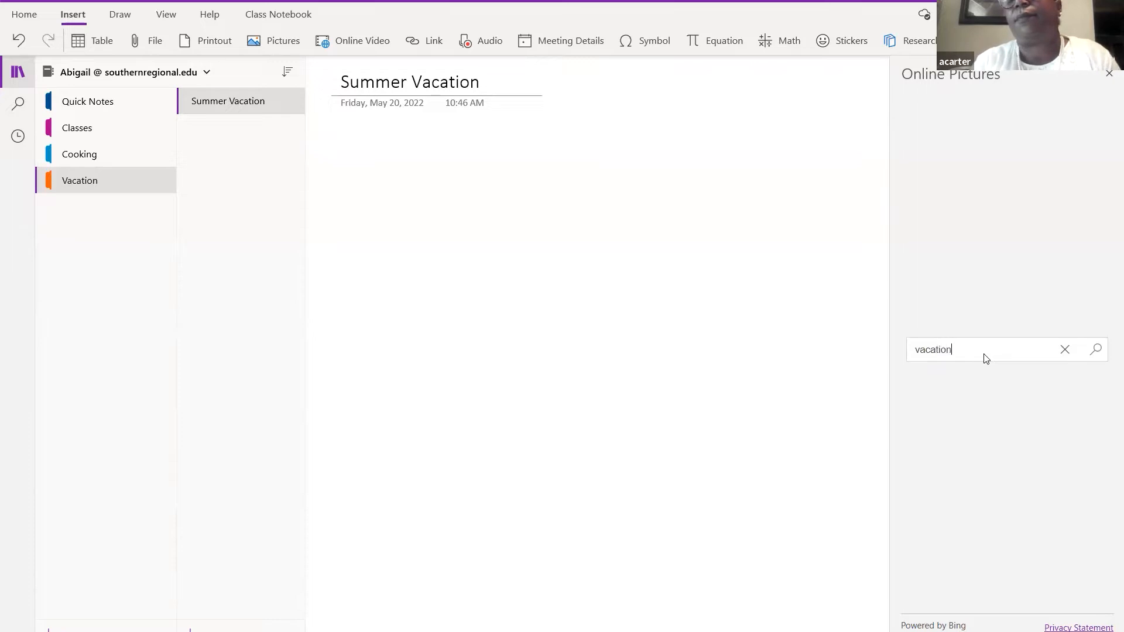
key("Return")
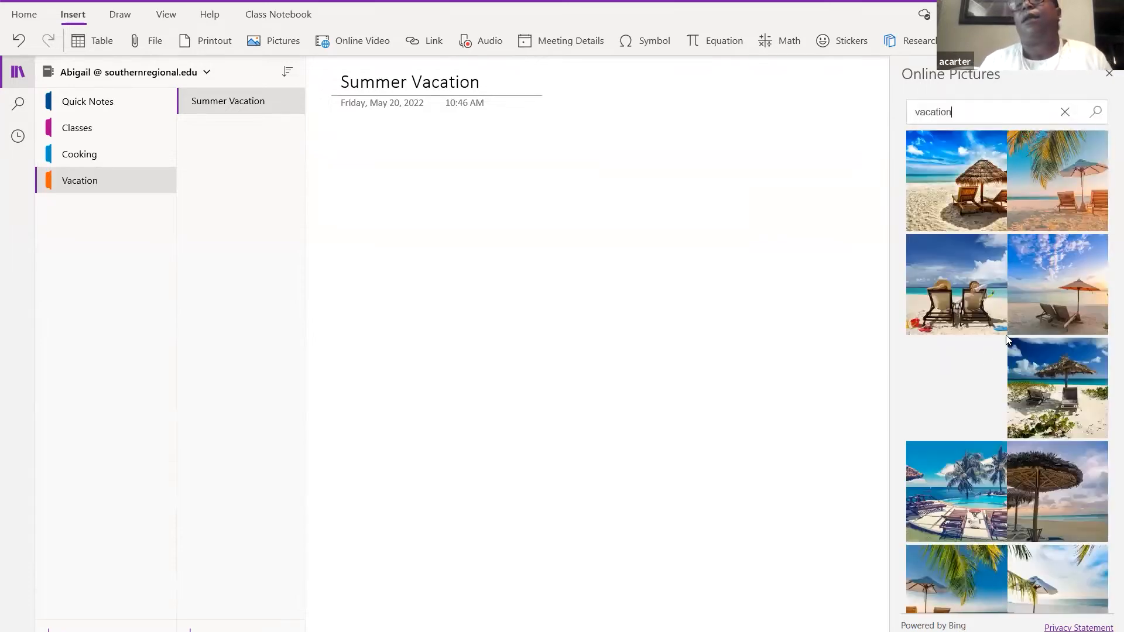
left_click(950, 205)
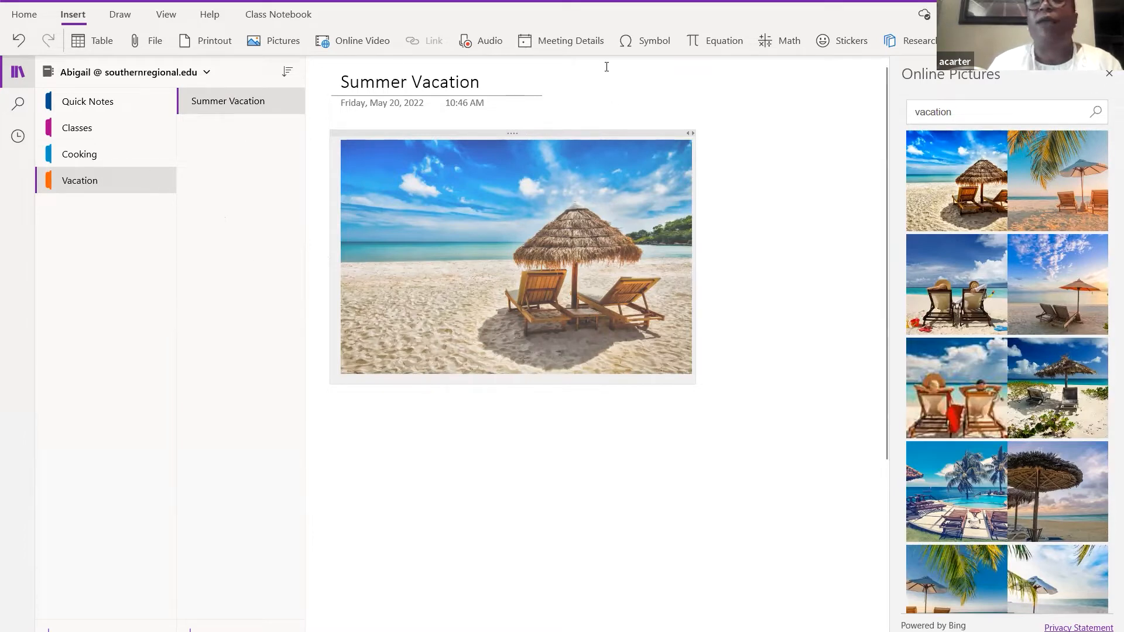
- Switch to the Cooking section's Lemon Pie page and click into its title
left_click(110, 153)
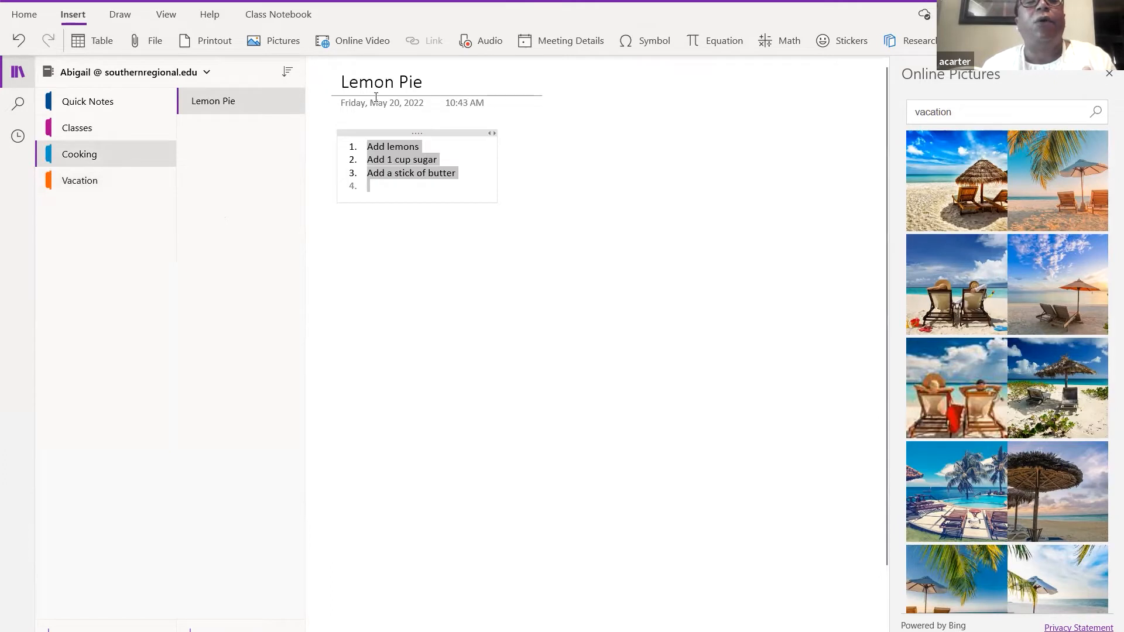
left_click(376, 100)
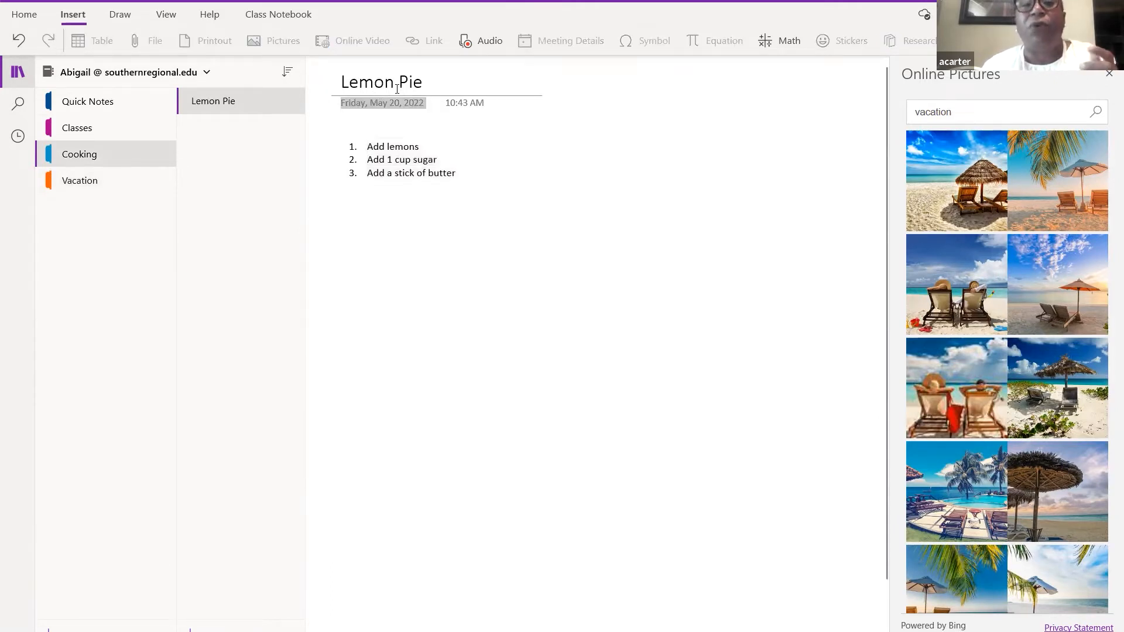
left_click(397, 87)
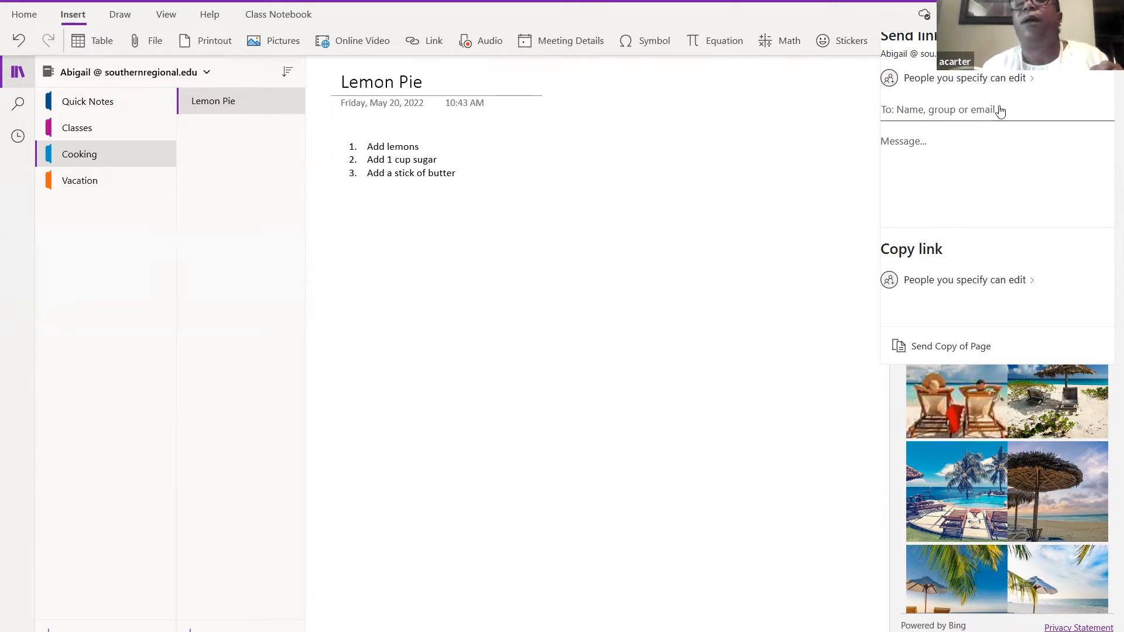
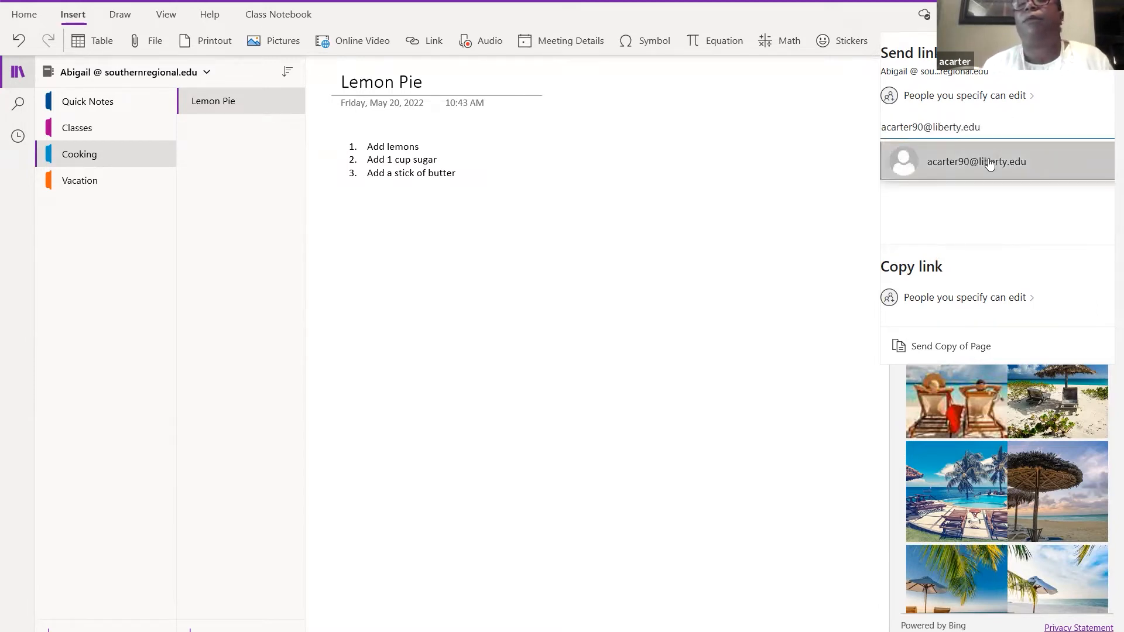
- Enter the recipient's e-mail address in the send-link To field, fixing a typo
left_click(932, 348)
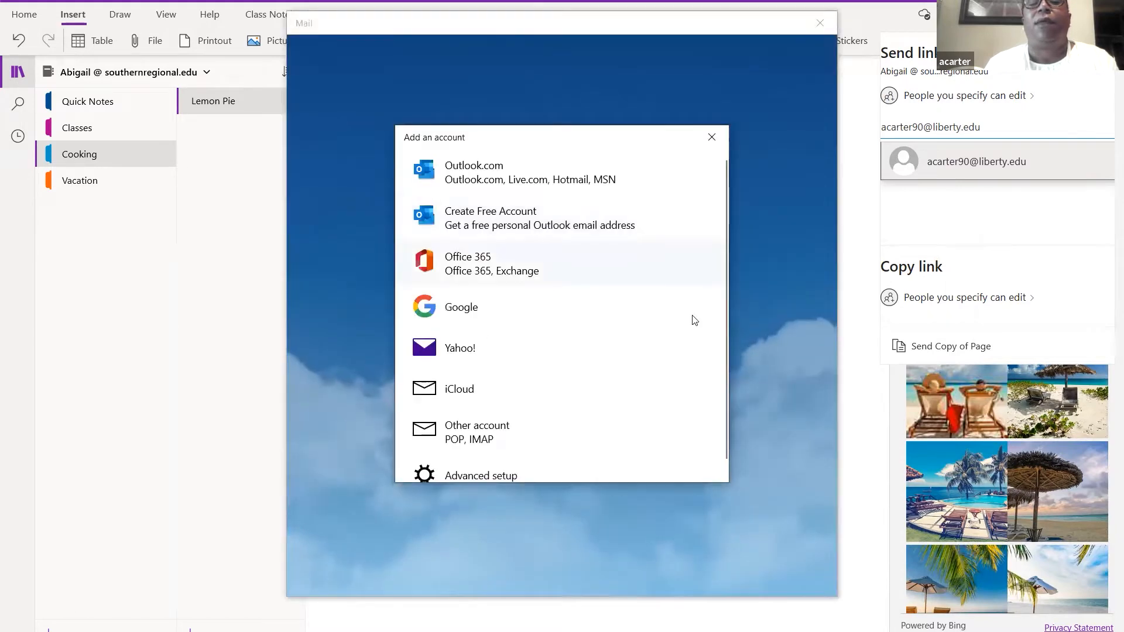
left_click(706, 141)
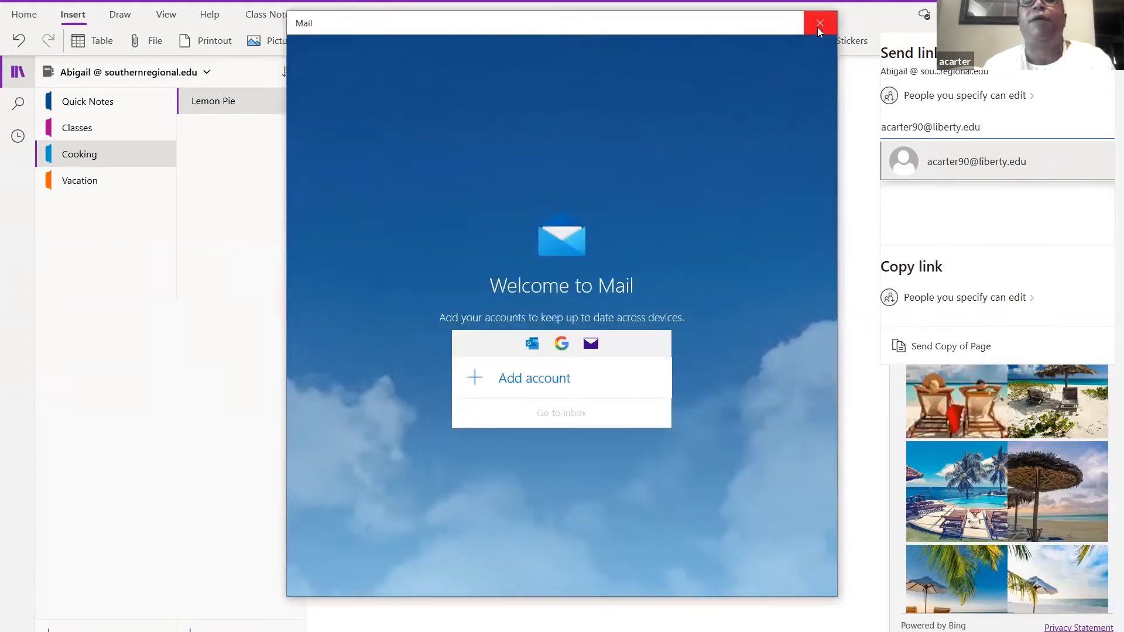
left_click(819, 23)
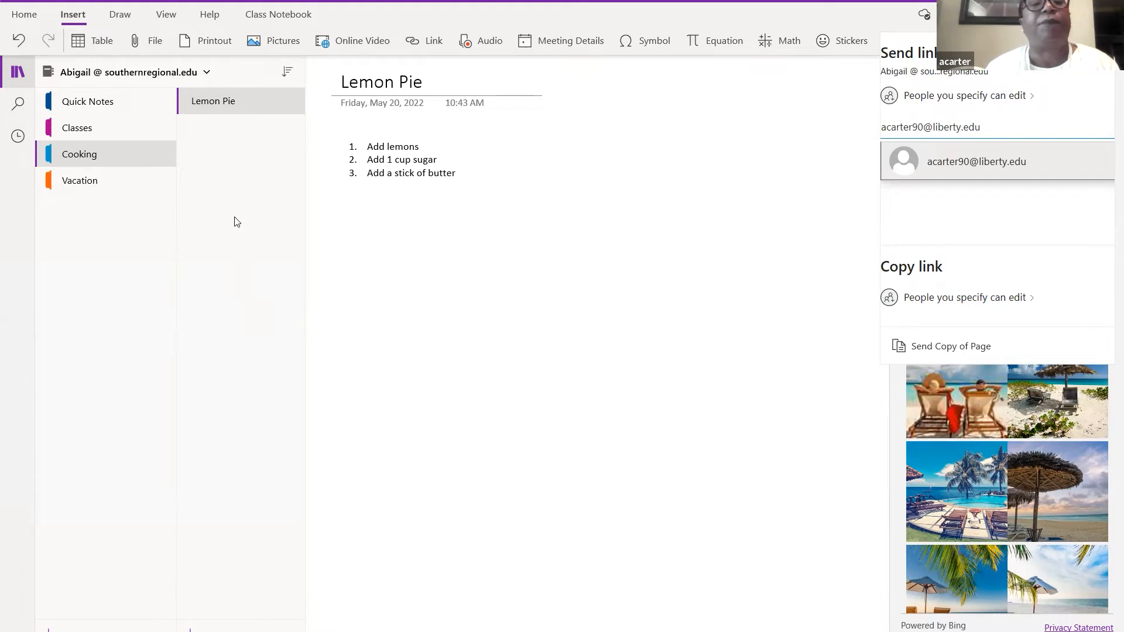
- Close the Send link pane to reveal the vacation Online Pictures results
left_click(252, 345)
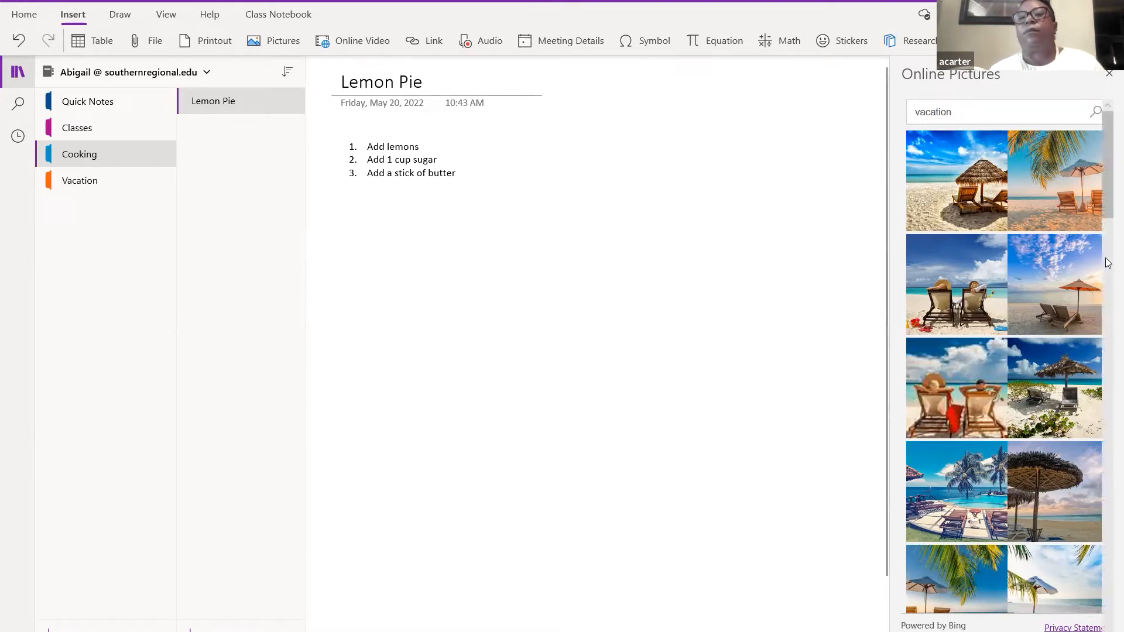
left_click(1108, 74)
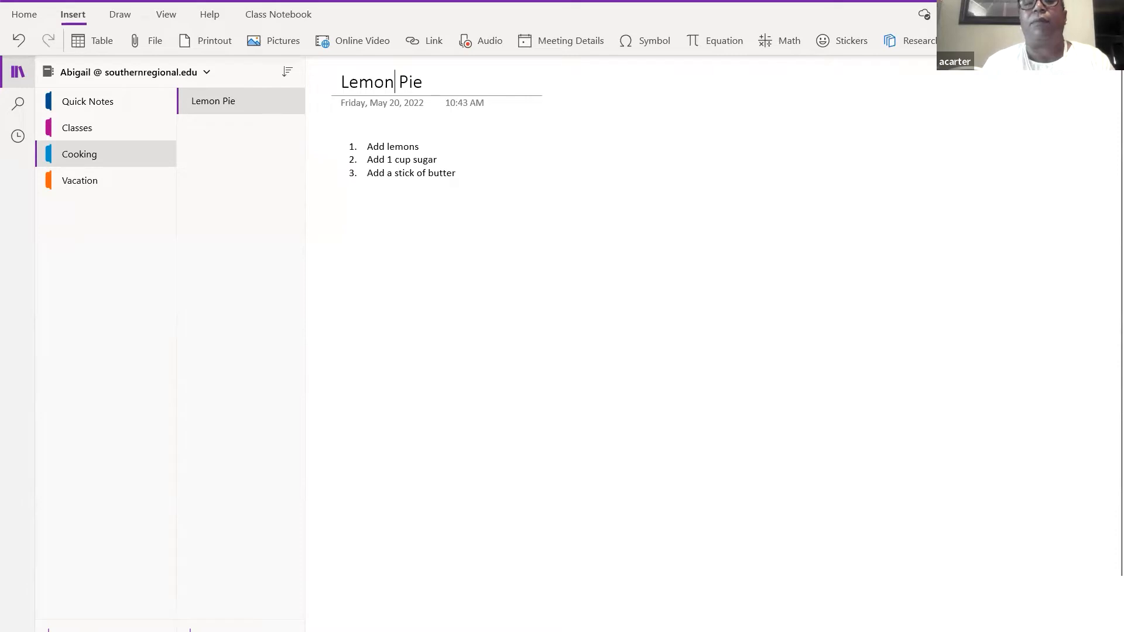
left_click(393, 620)
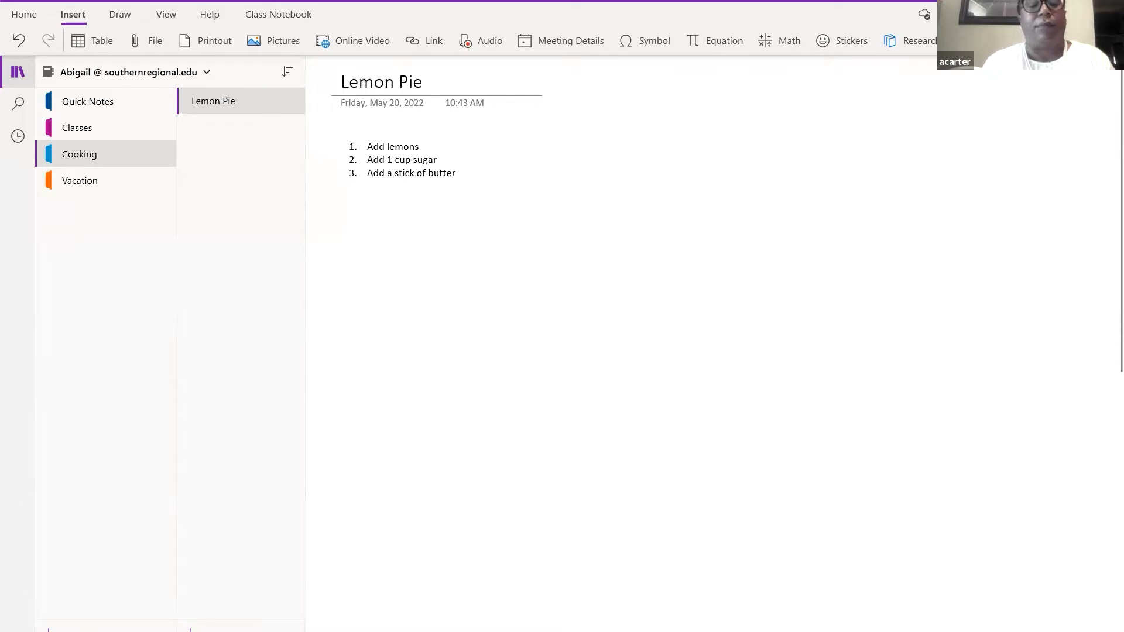
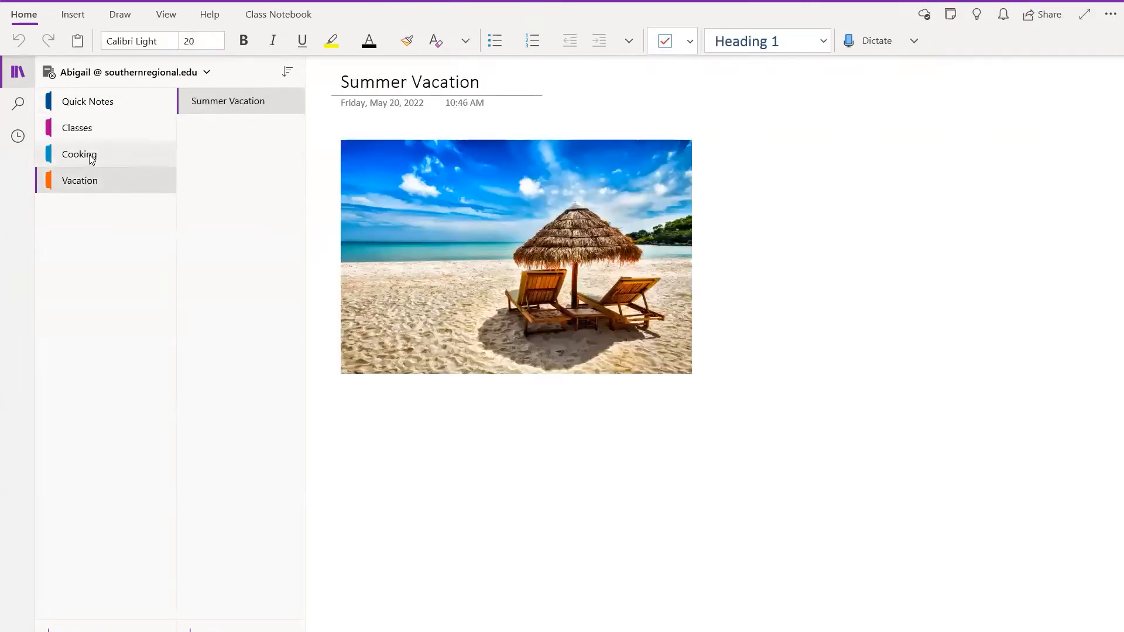
- Browse the Cooking, Classes, Quick Notes and Vacation sections, ending on the Summer Vacation page
left_click(87, 155)
left_click(85, 135)
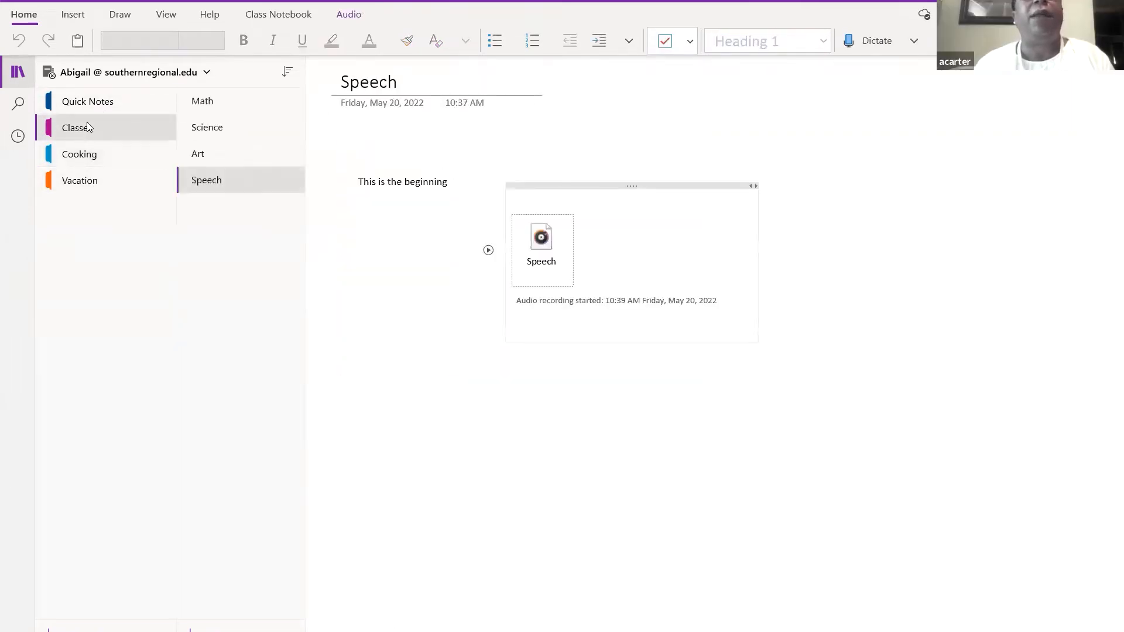
left_click(92, 103)
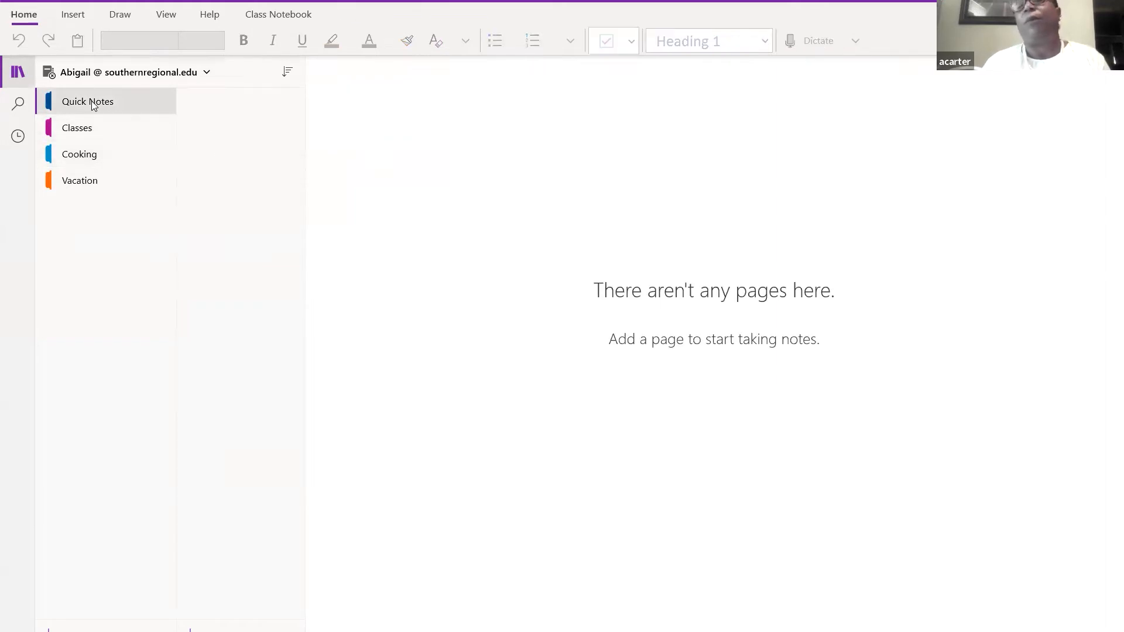
left_click(86, 128)
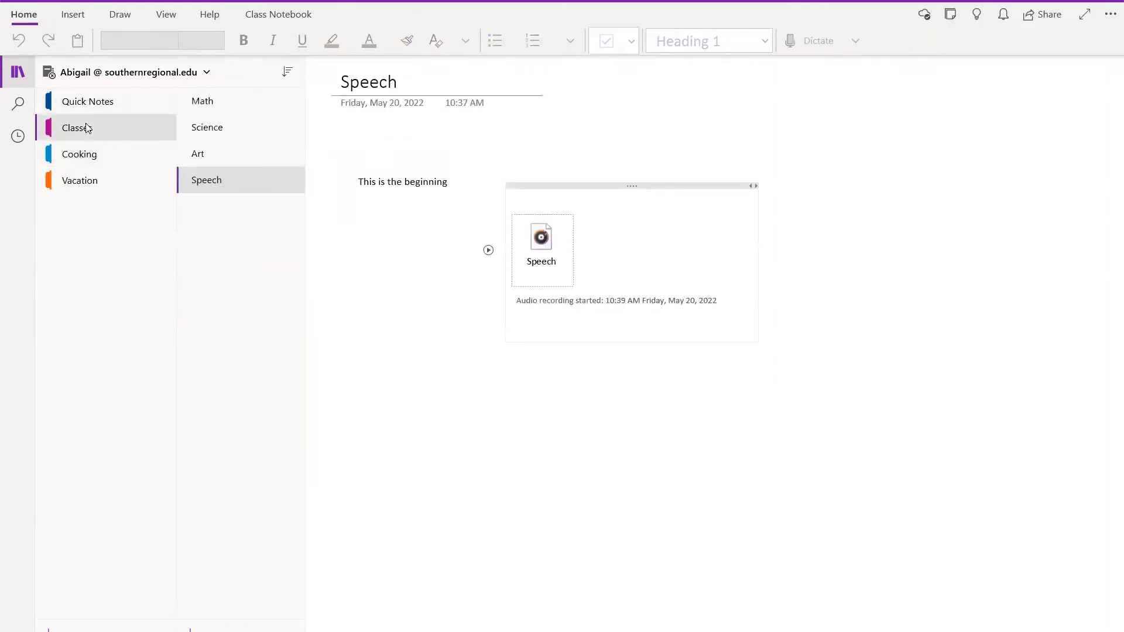
left_click(88, 185)
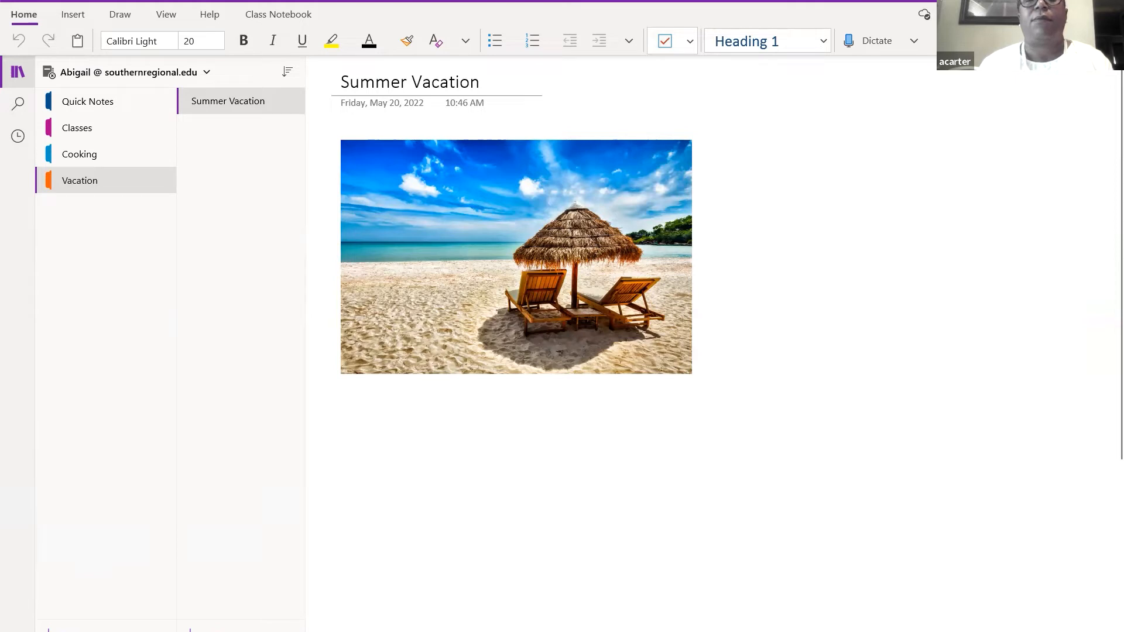
left_click(727, 621)
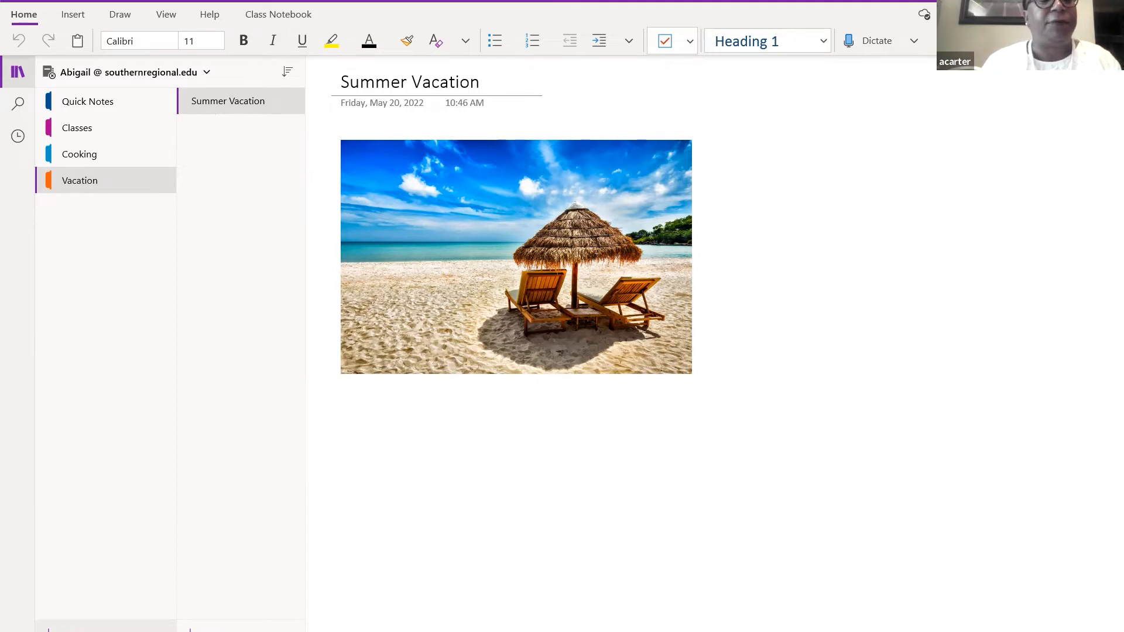
- Create a new section named 'How to Book', correcting typos in the name
left_click(105, 626)
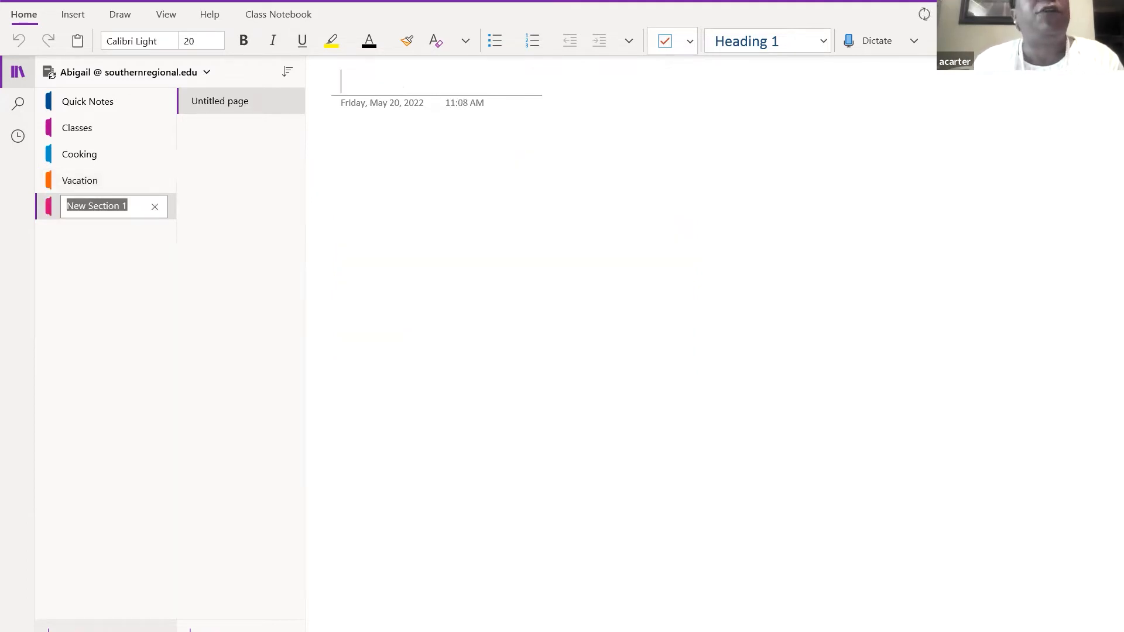
type("HO")
key("BackSpace")
type("ow to ")
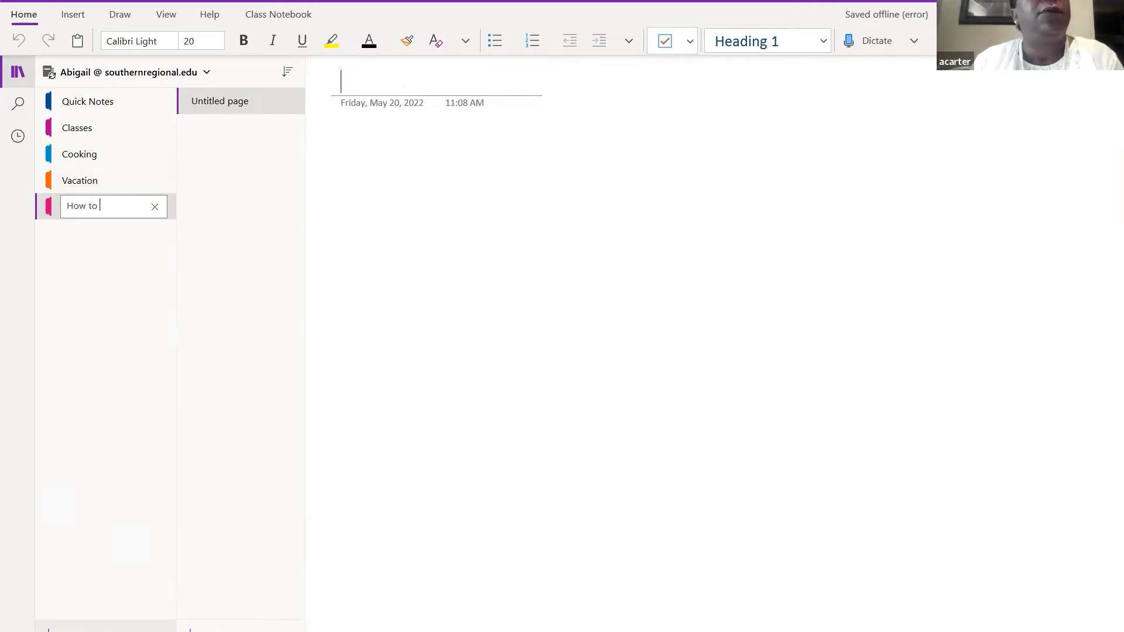
type("Book")
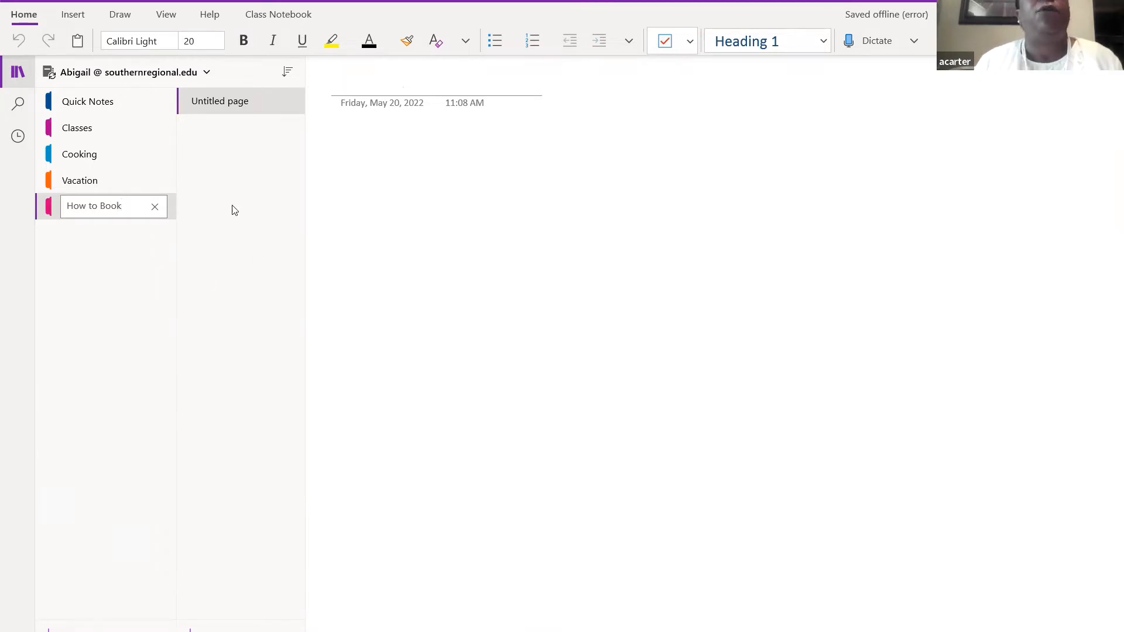
key("Return")
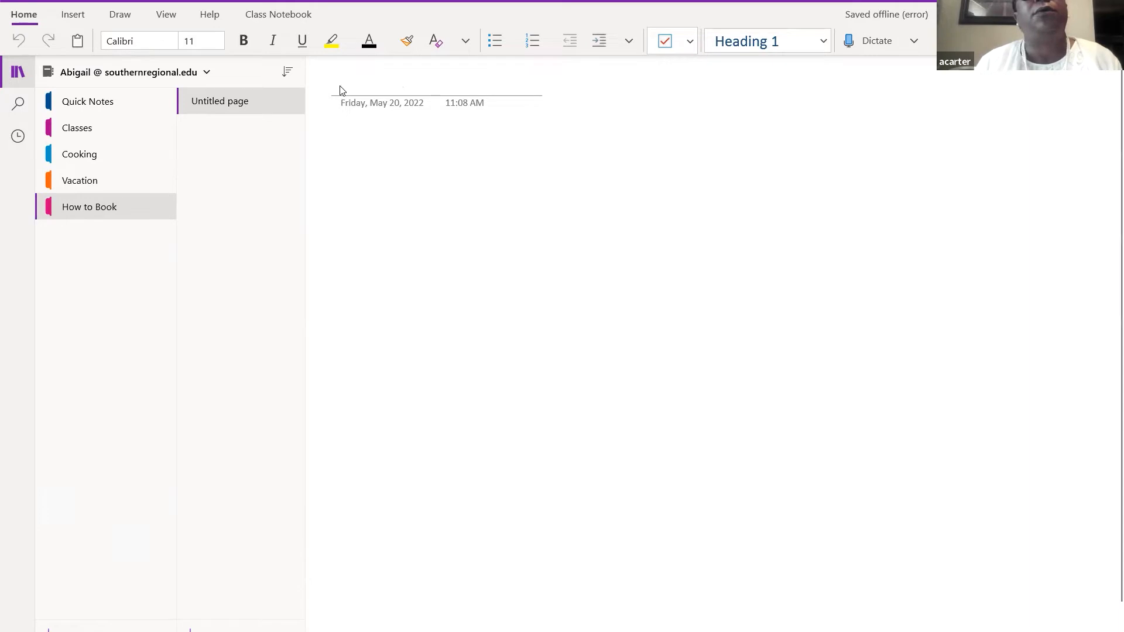
- Remove the stray 'How to' text and title the section's untitled page 'House'
type("H")
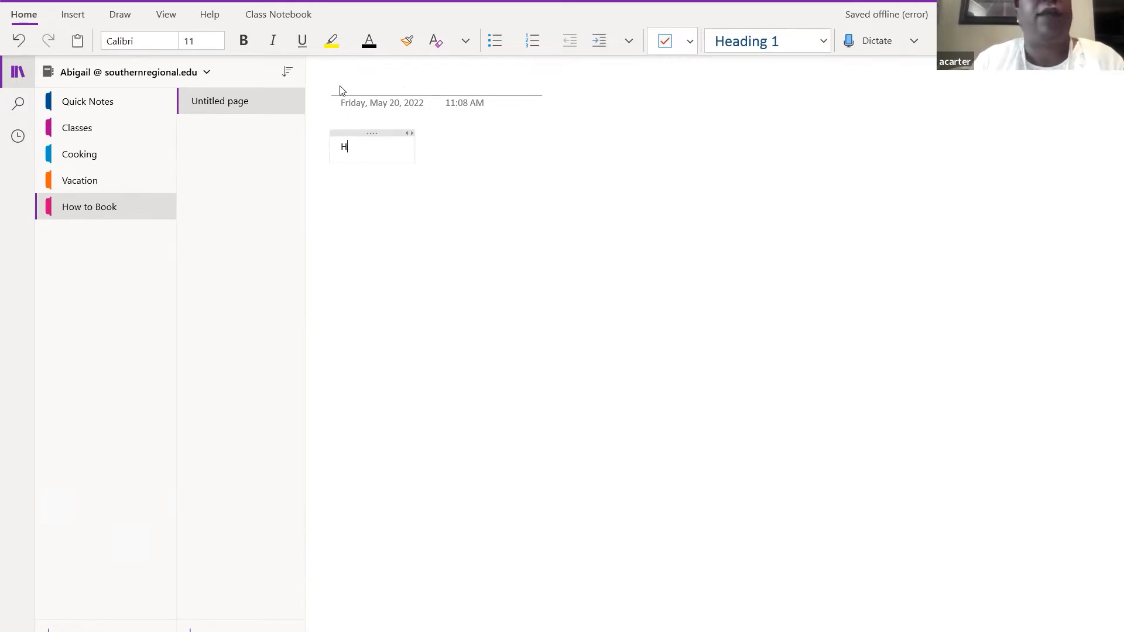
type("ow to")
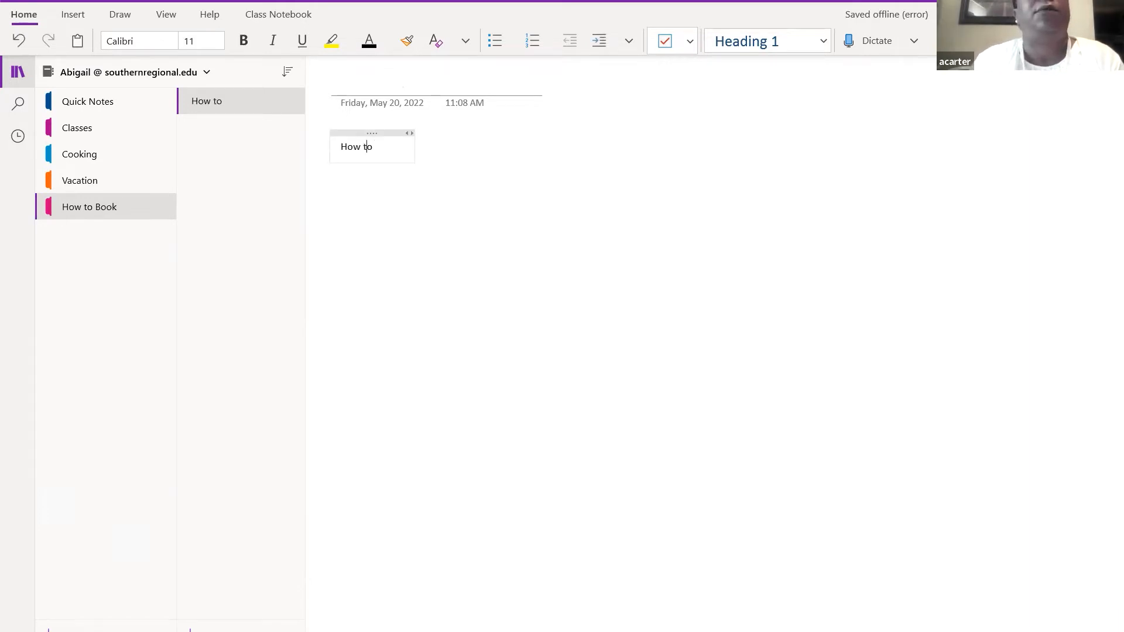
key("BackSpace")
key("BackSpace")
key("BackSpace")
key("BackSpace")
key("BackSpace")
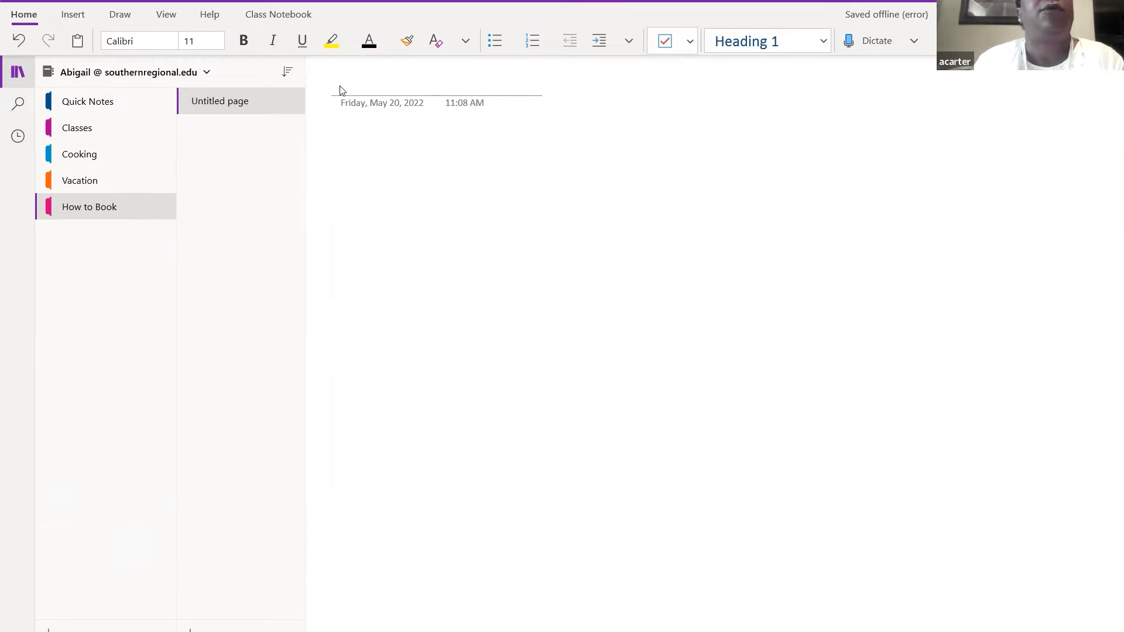
left_click(221, 108)
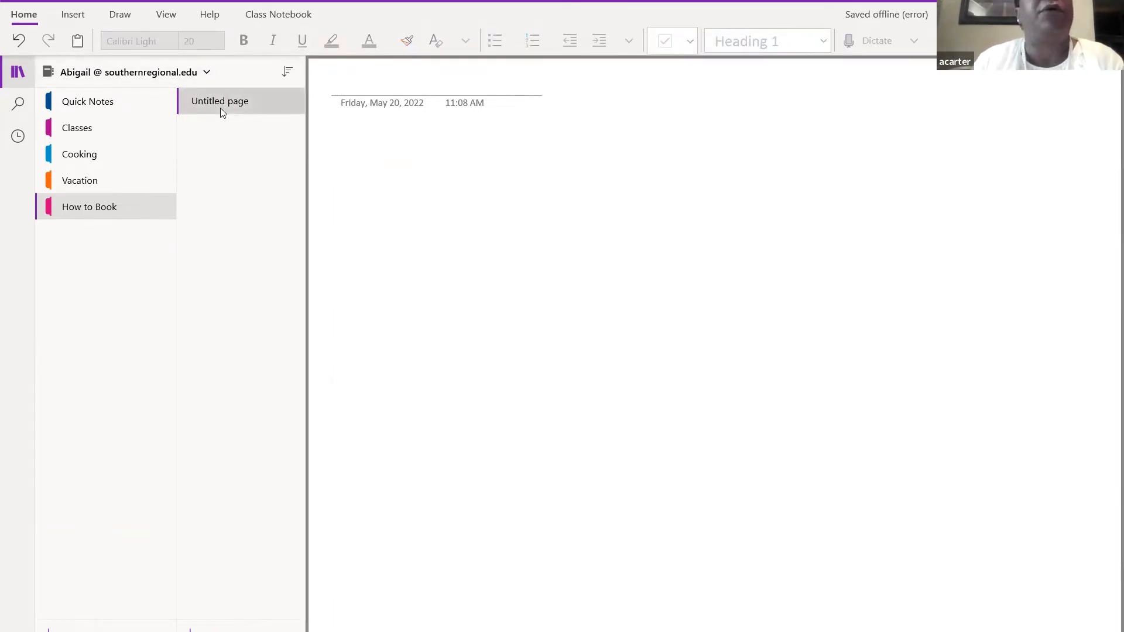
left_click(346, 91)
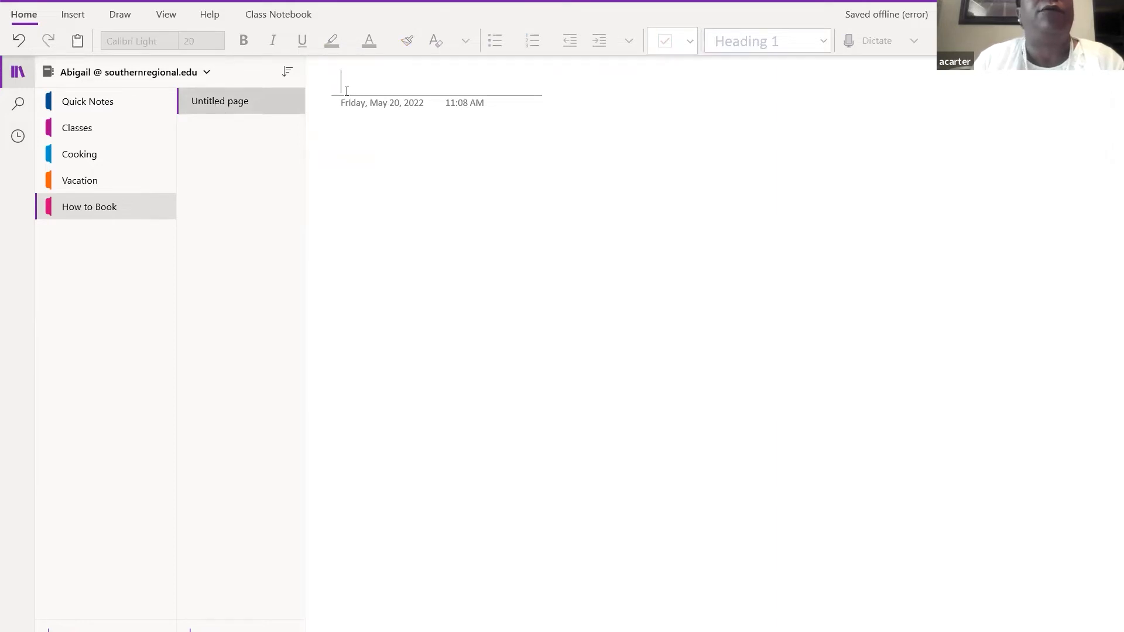
type("House")
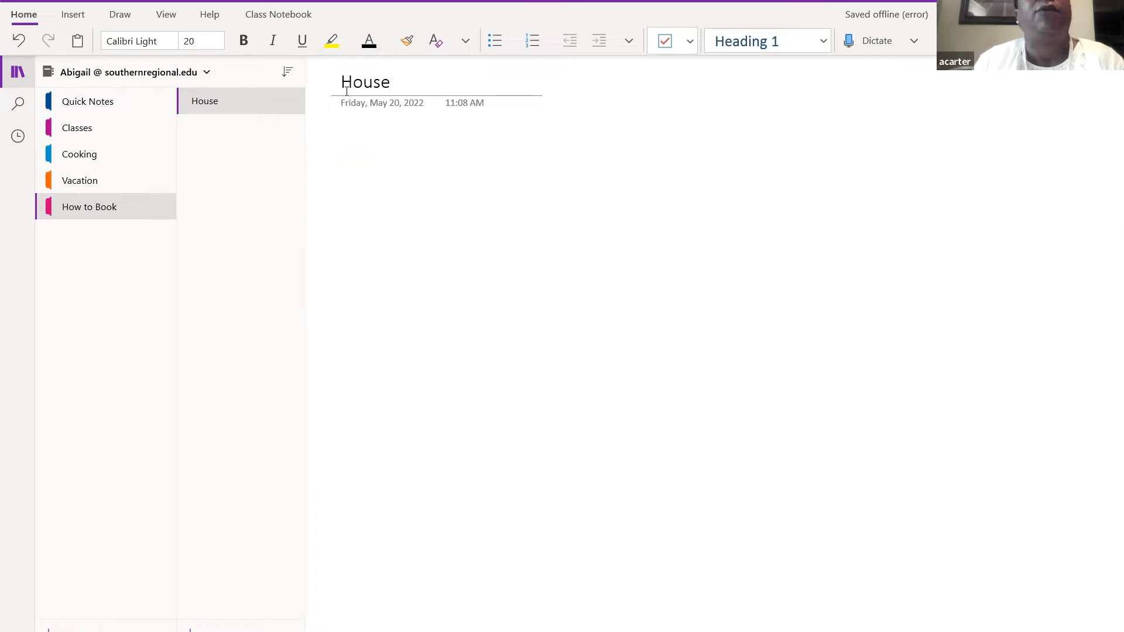
left_click(364, 161)
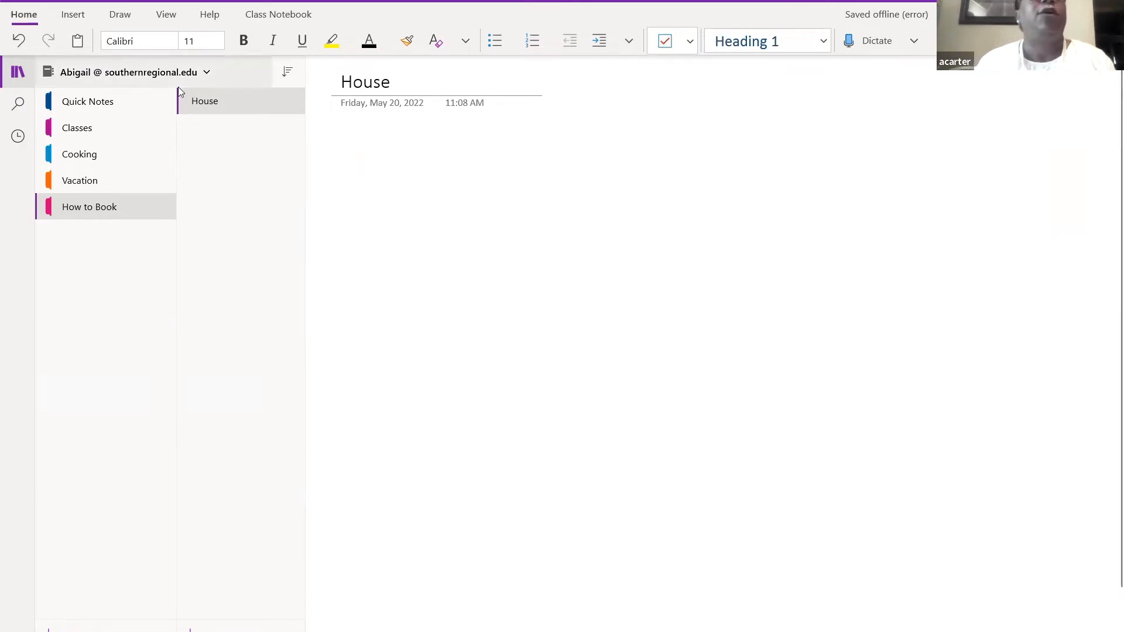
- Open the Insert Online Video dialog from the Insert ribbon
left_click(62, 15)
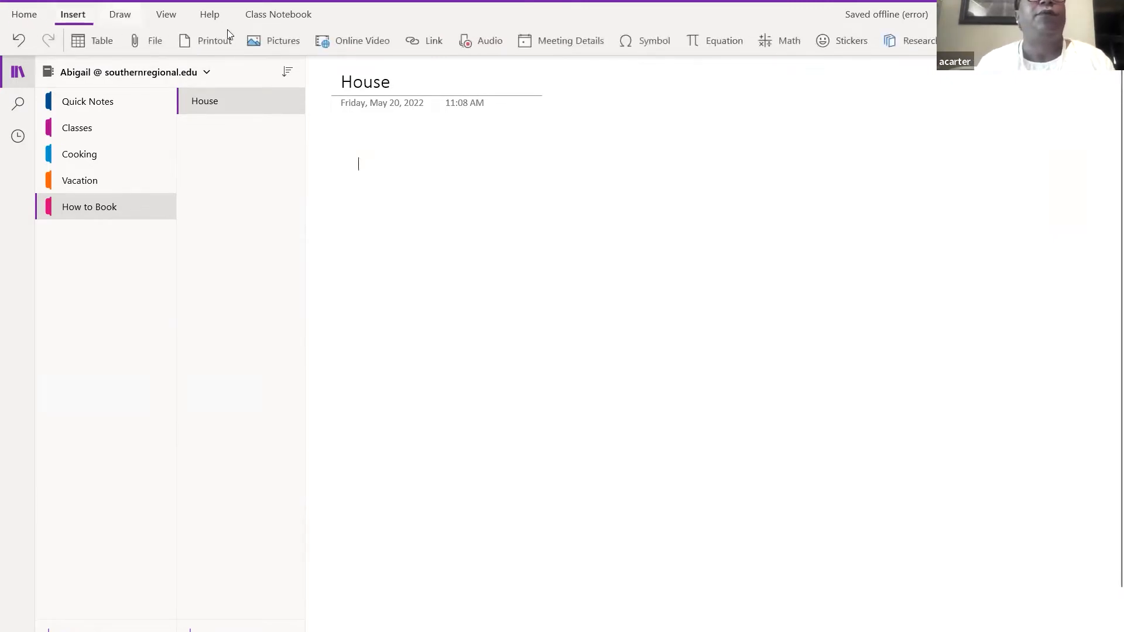
left_click(339, 51)
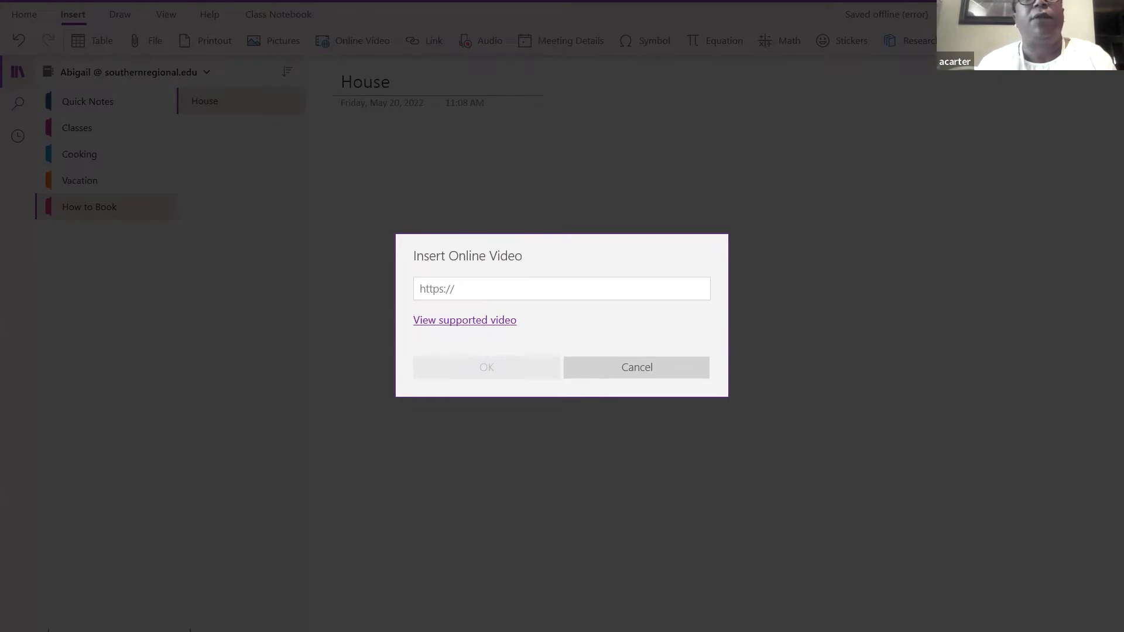
left_click(441, 293)
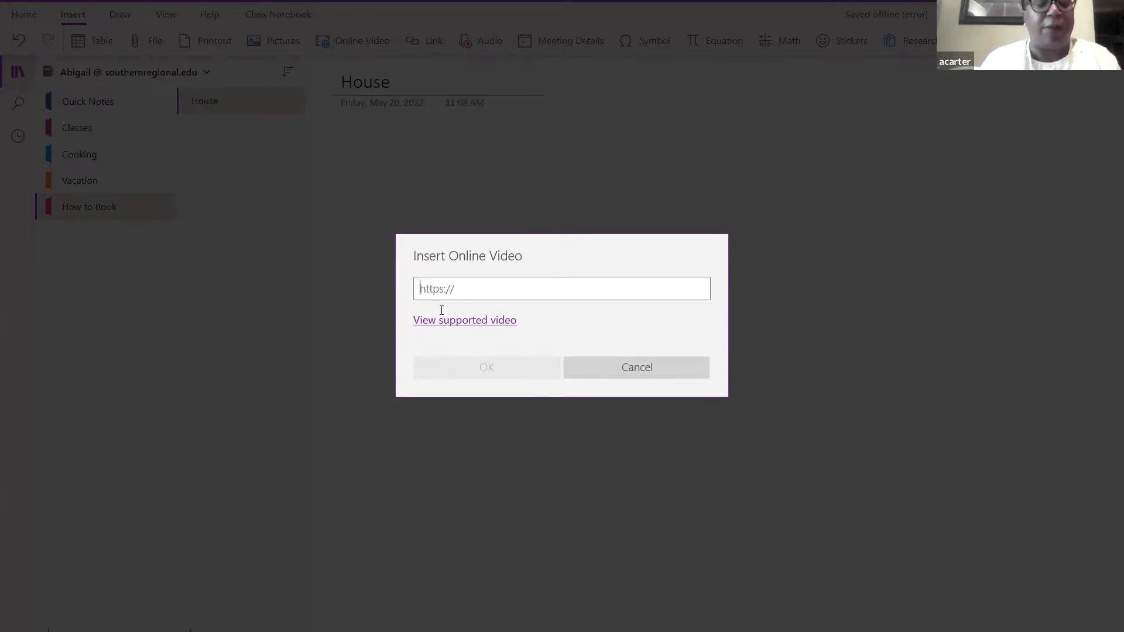
type("https://www.youtube.com/watch?v=S9w-aNU3BF8")
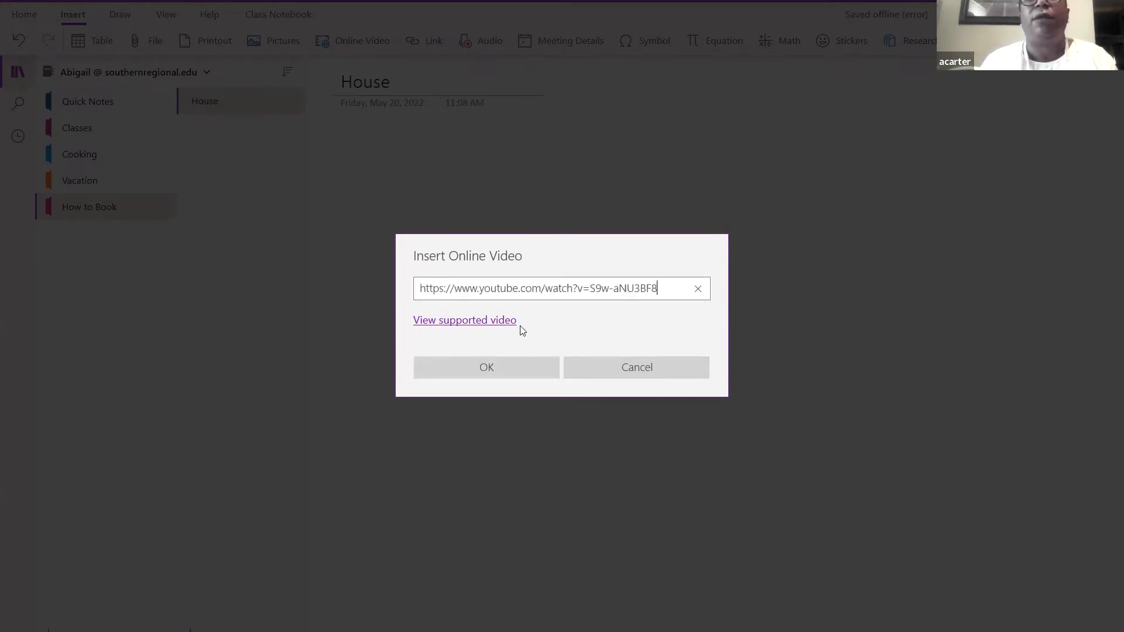
left_click(505, 318)
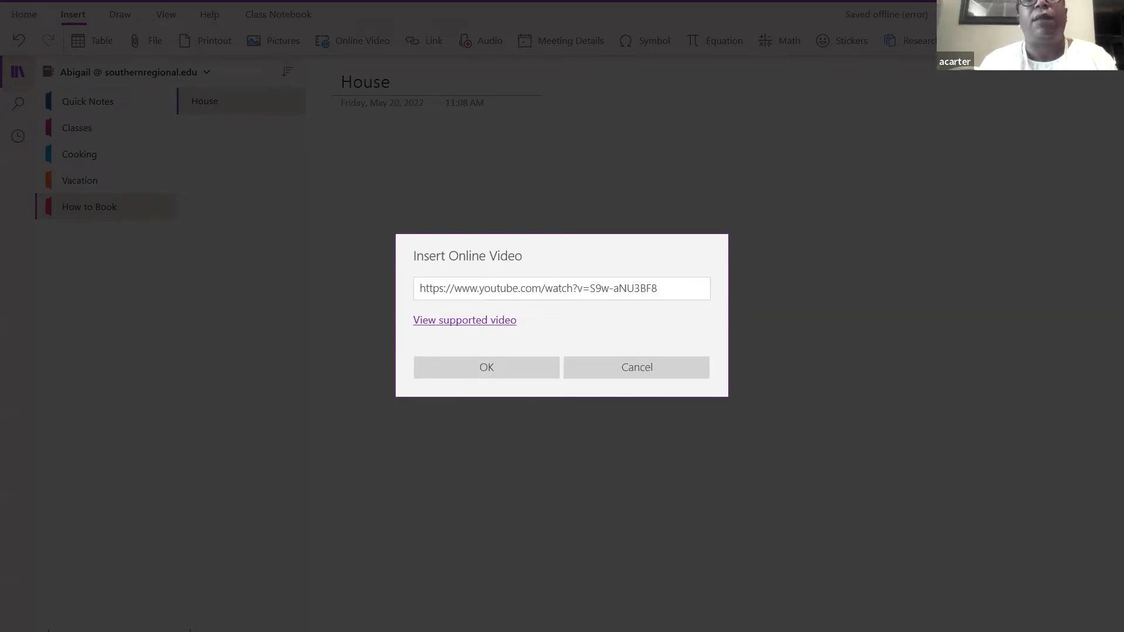
- Embed the tiny-house YouTube video on the page and pause it at 0:02
left_click(504, 366)
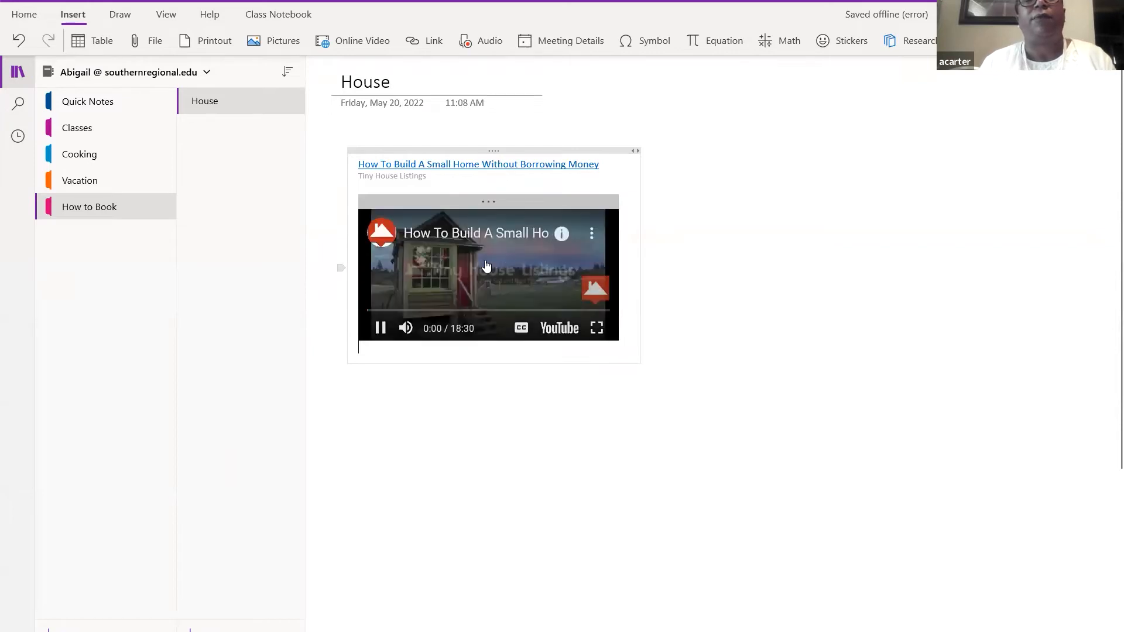
left_click(380, 330)
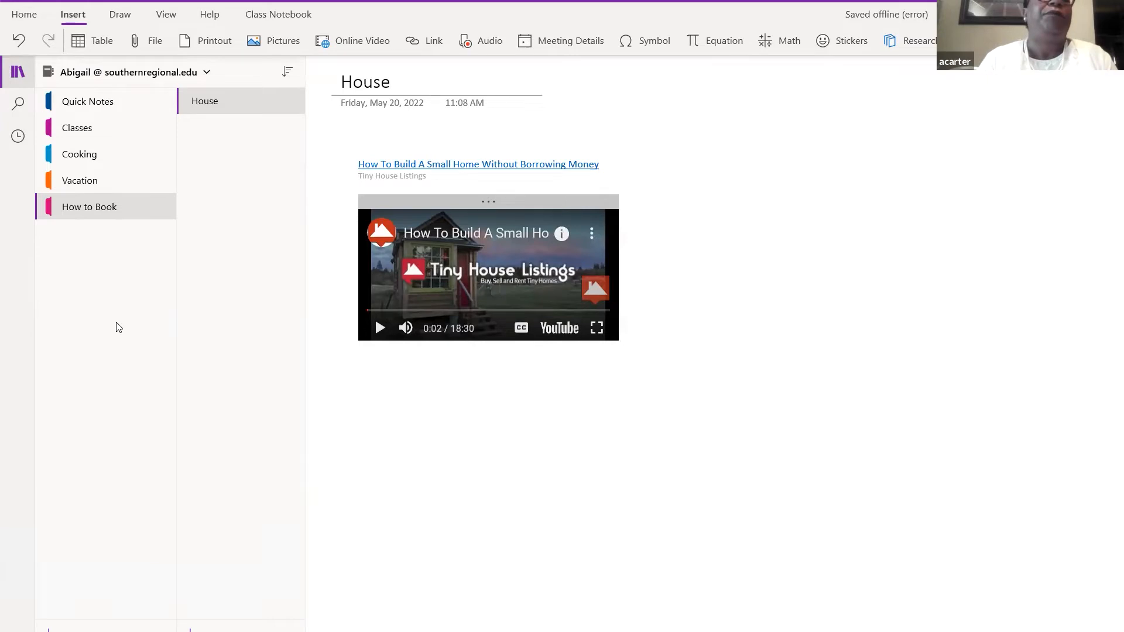
- Show the Pictures menu with From File, From Camera and From Online
left_click(253, 44)
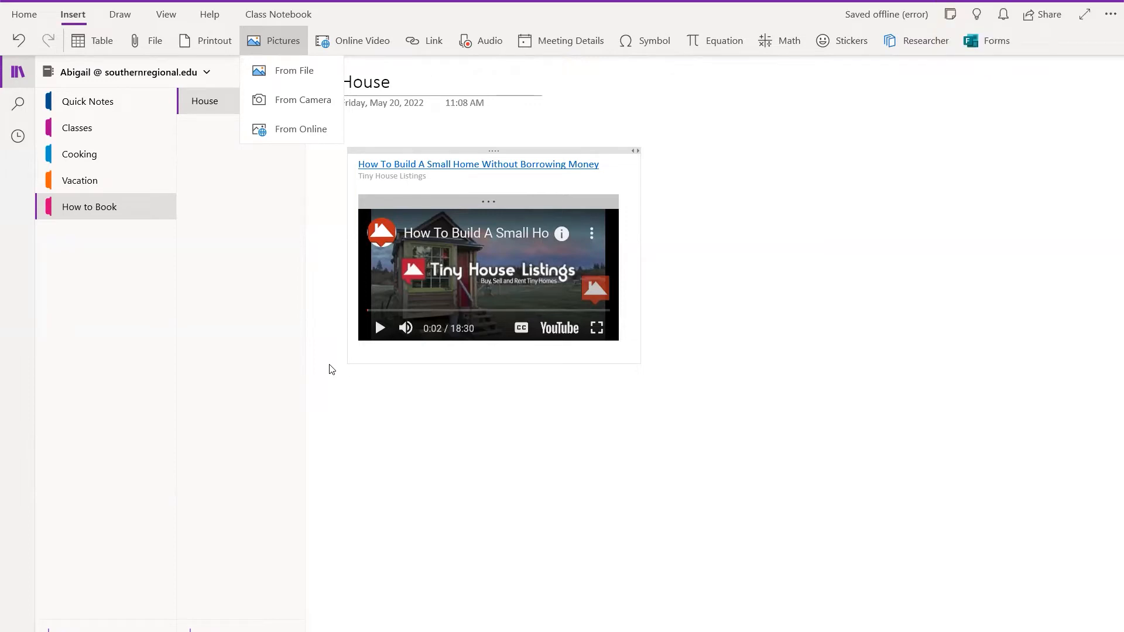
- Dismiss the picture options without inserting anything
left_click(923, 605)
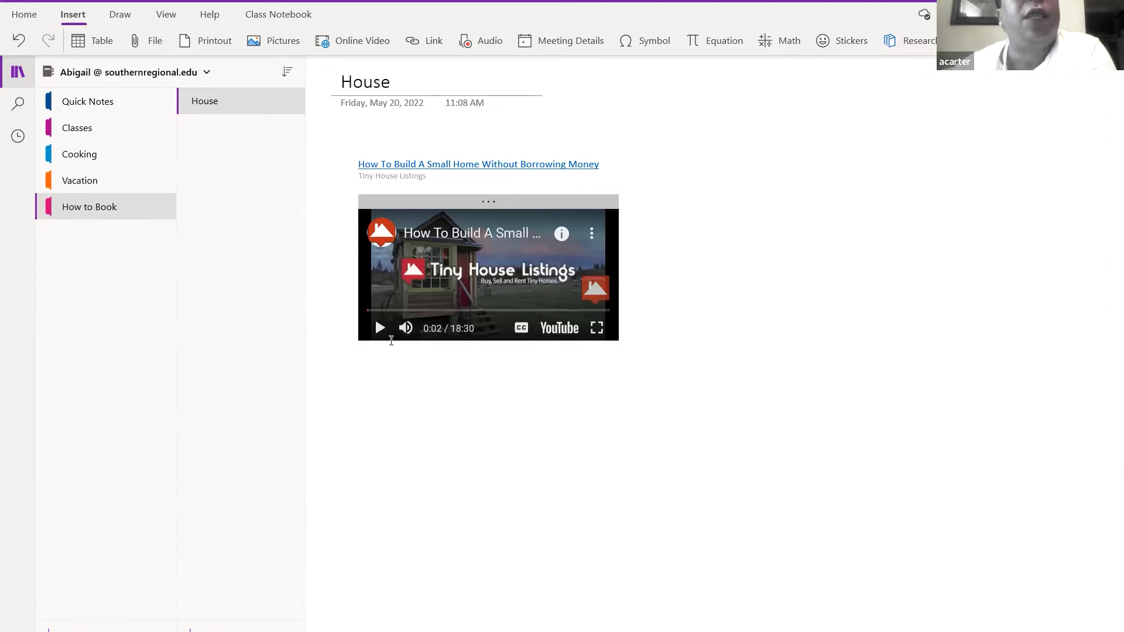
left_click(423, 424)
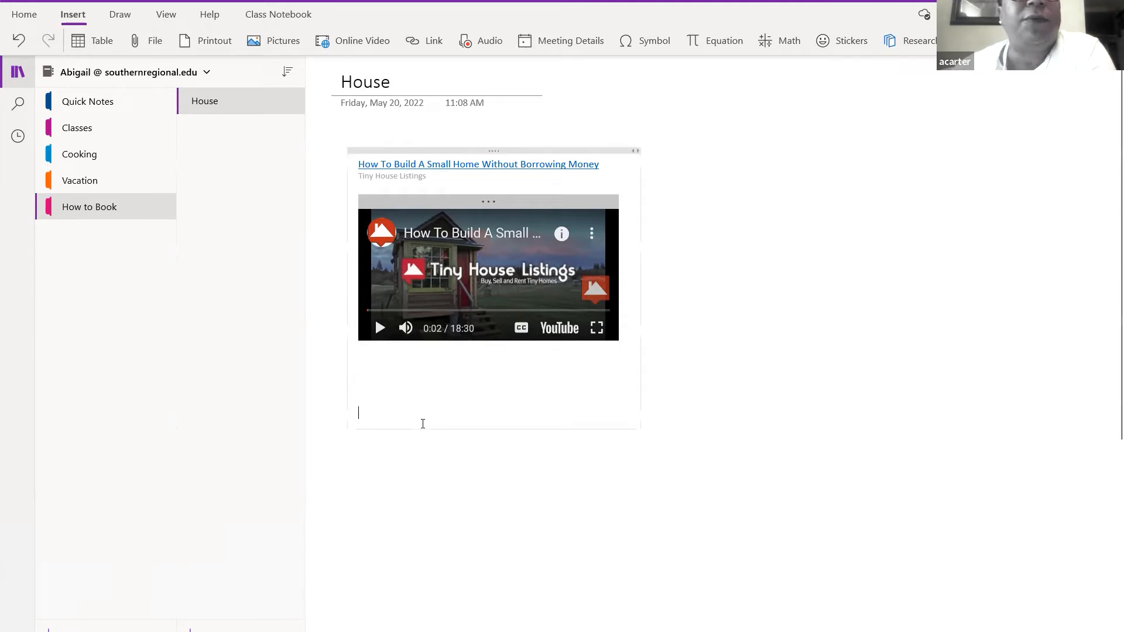
left_click(413, 496)
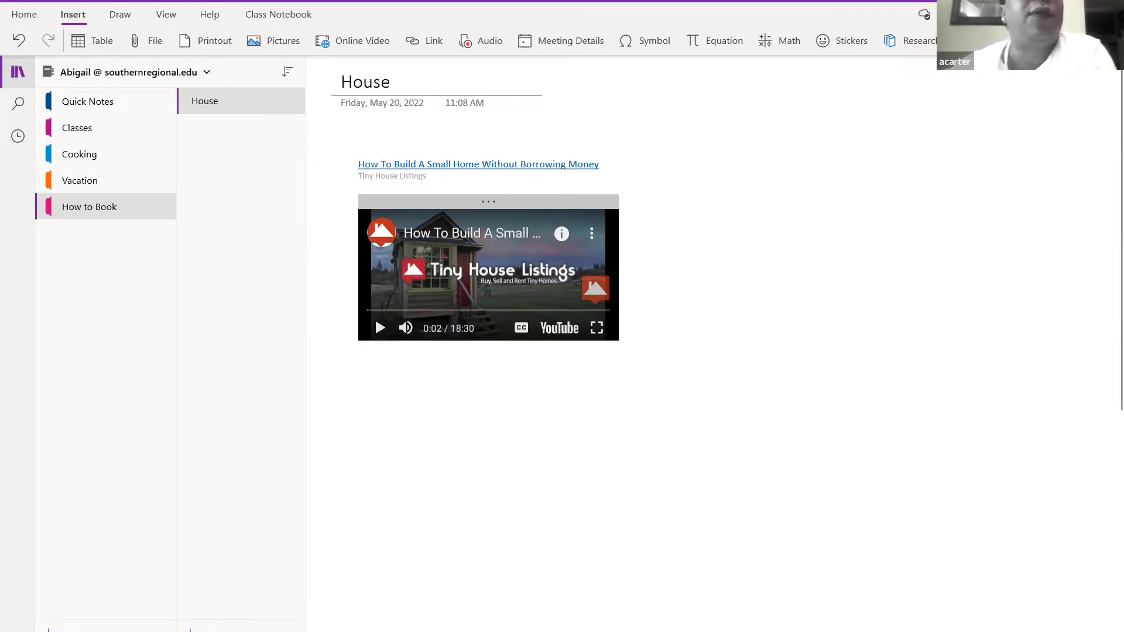
- Choose Professional Development TrainingServices RFP_5_4_16.pdf from Downloads as the file to insert
left_click(143, 41)
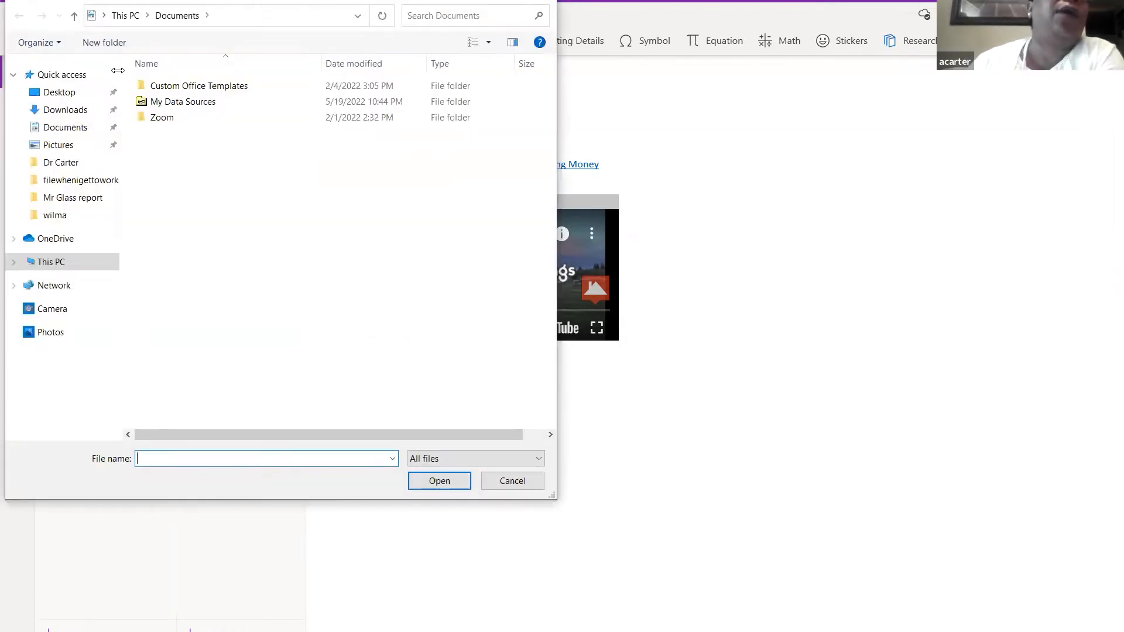
left_click(72, 150)
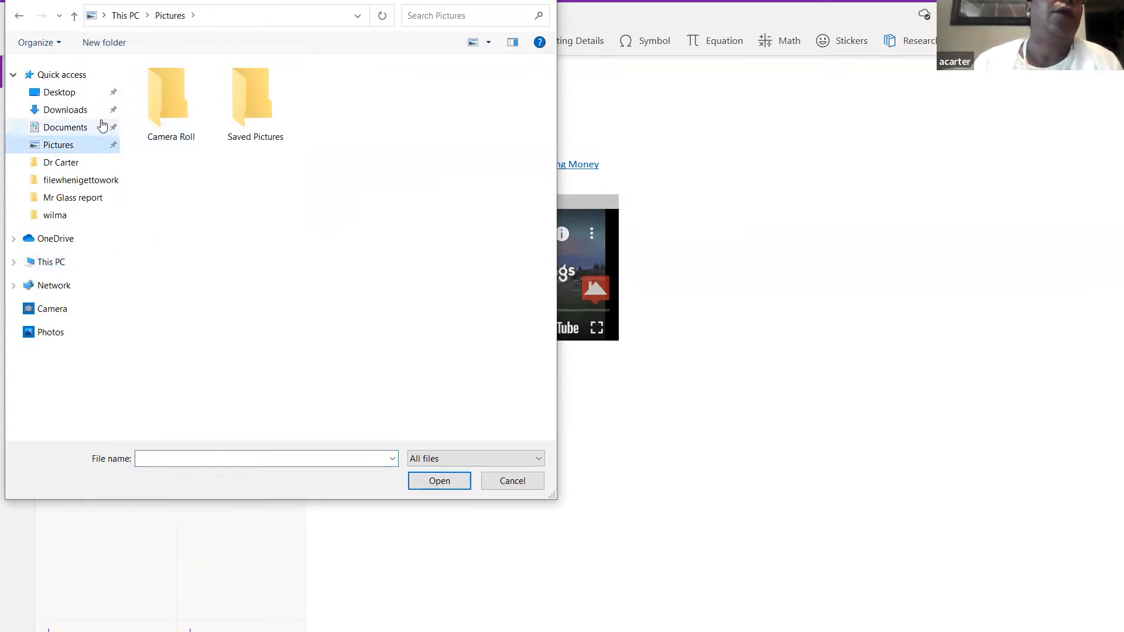
left_click(86, 116)
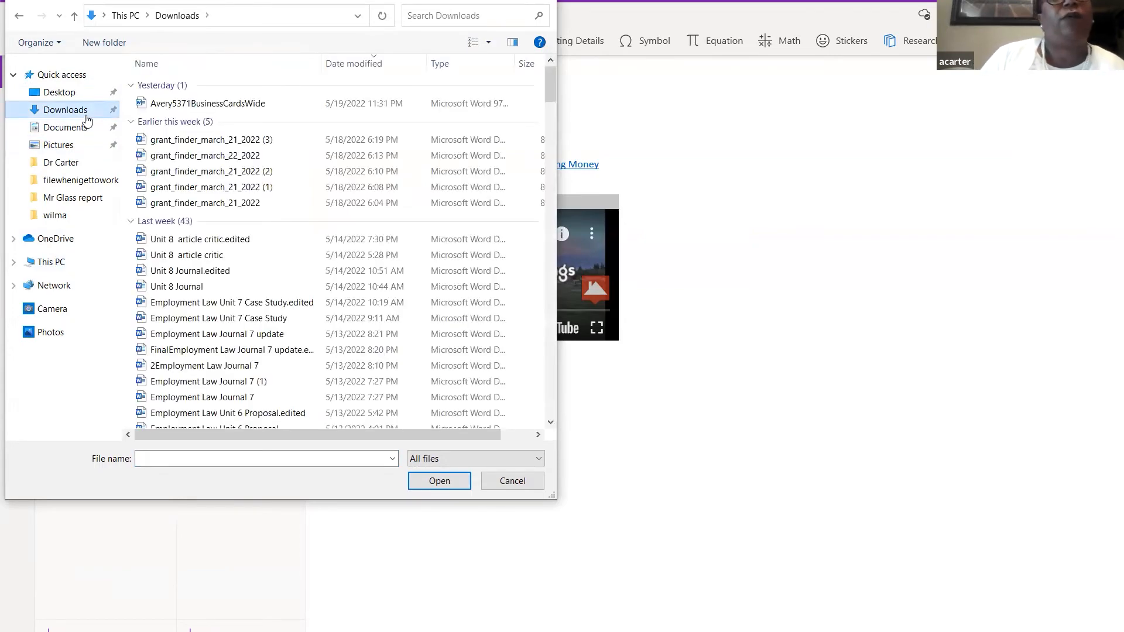
left_click_drag(550, 88, 563, 136)
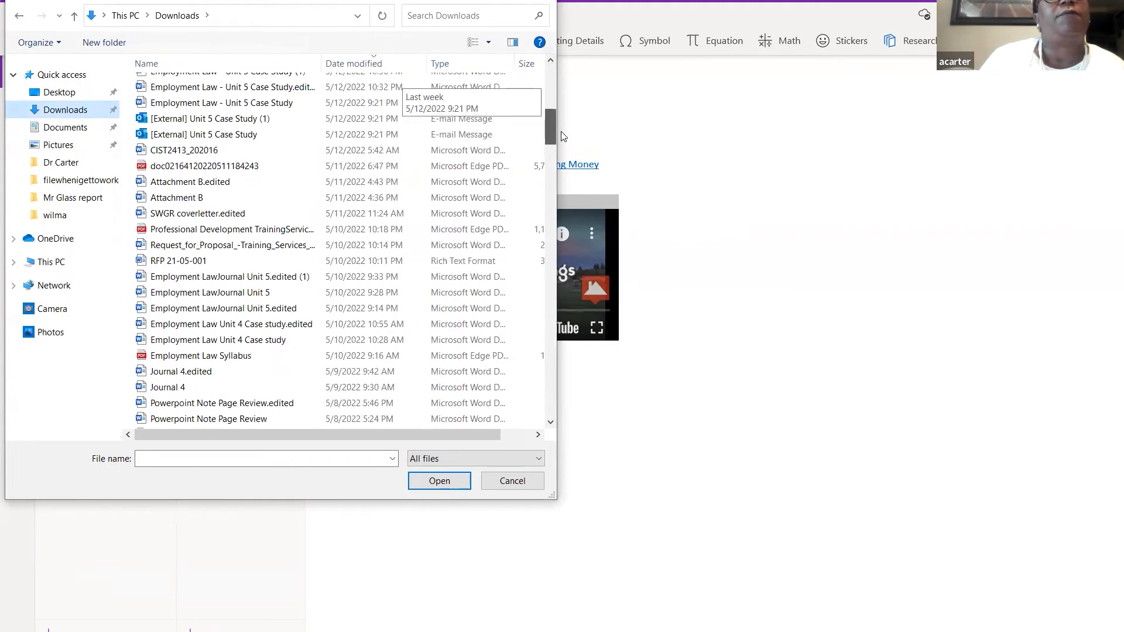
left_click(309, 235)
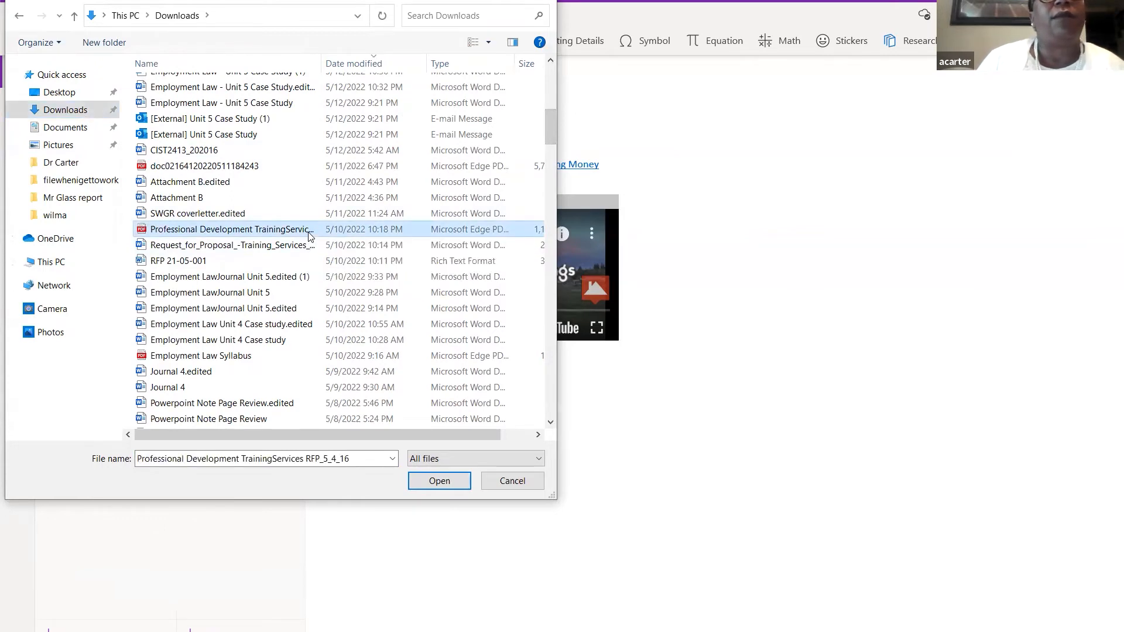
double_click(310, 231)
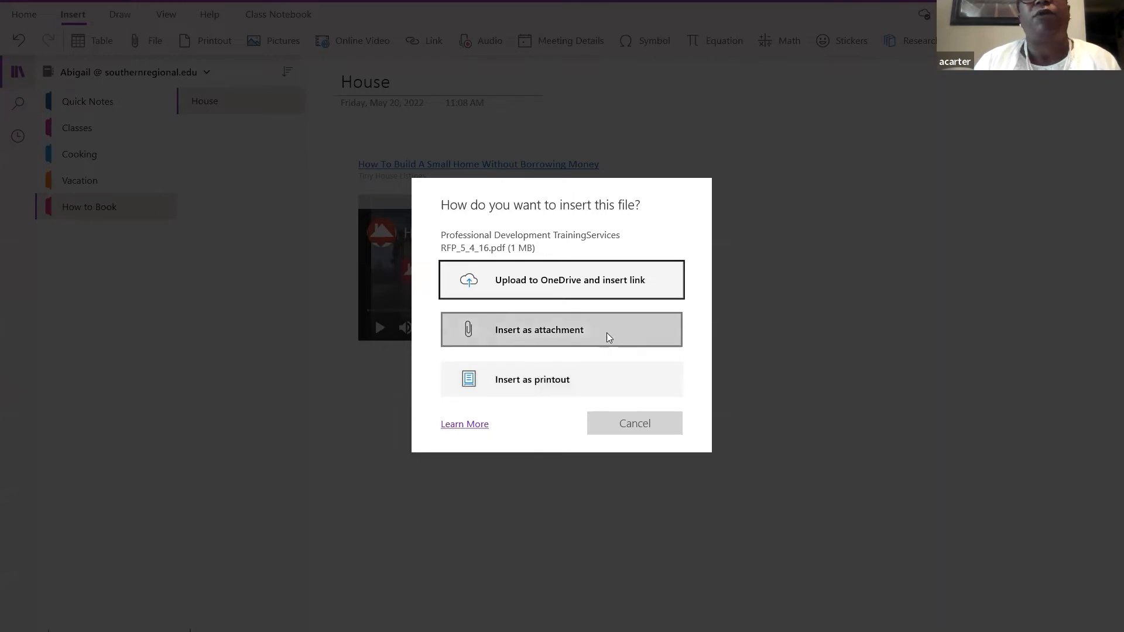
- Cancel the 'How do you want to insert this file?' prompt
left_click(639, 433)
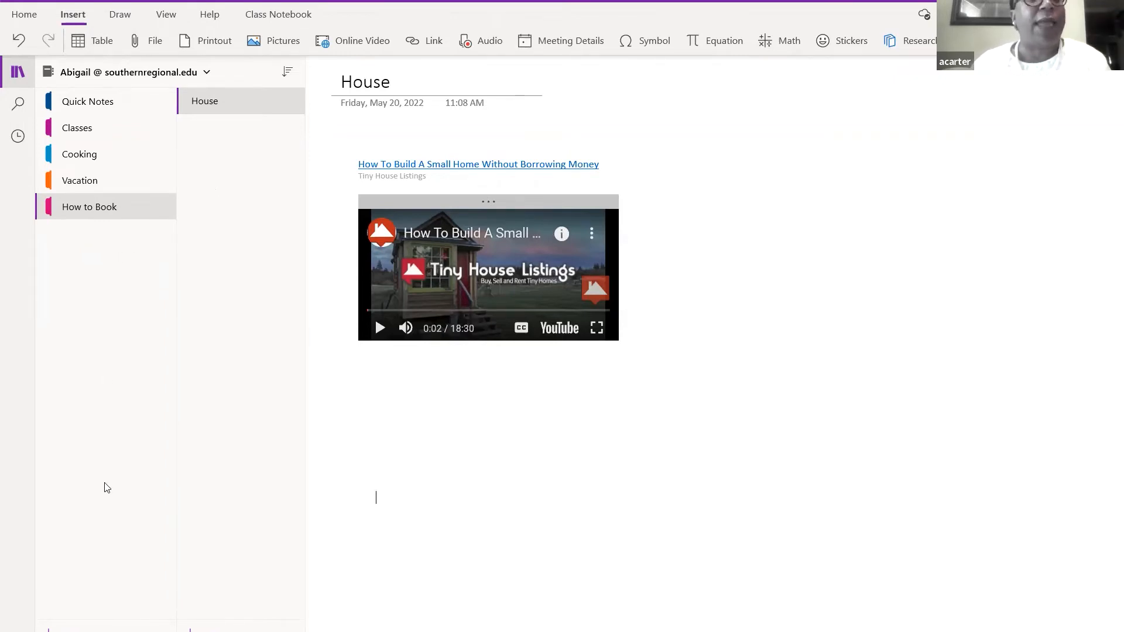
- Add a 'Notes for students' section and put the cursor in its page title
left_click(92, 630)
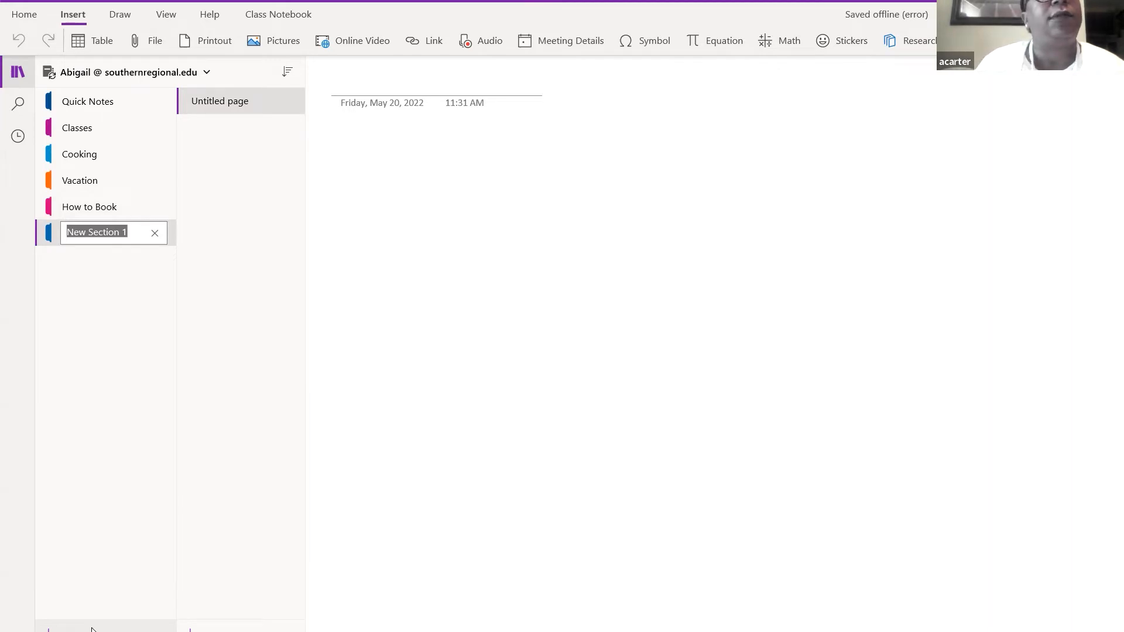
type("Notes")
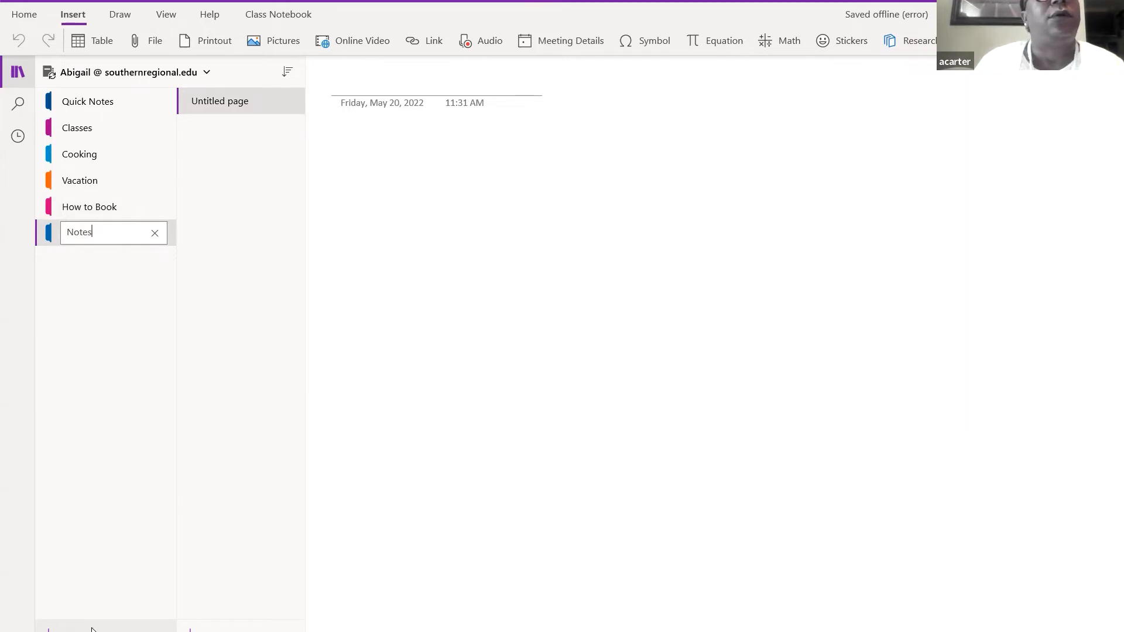
type(" for ")
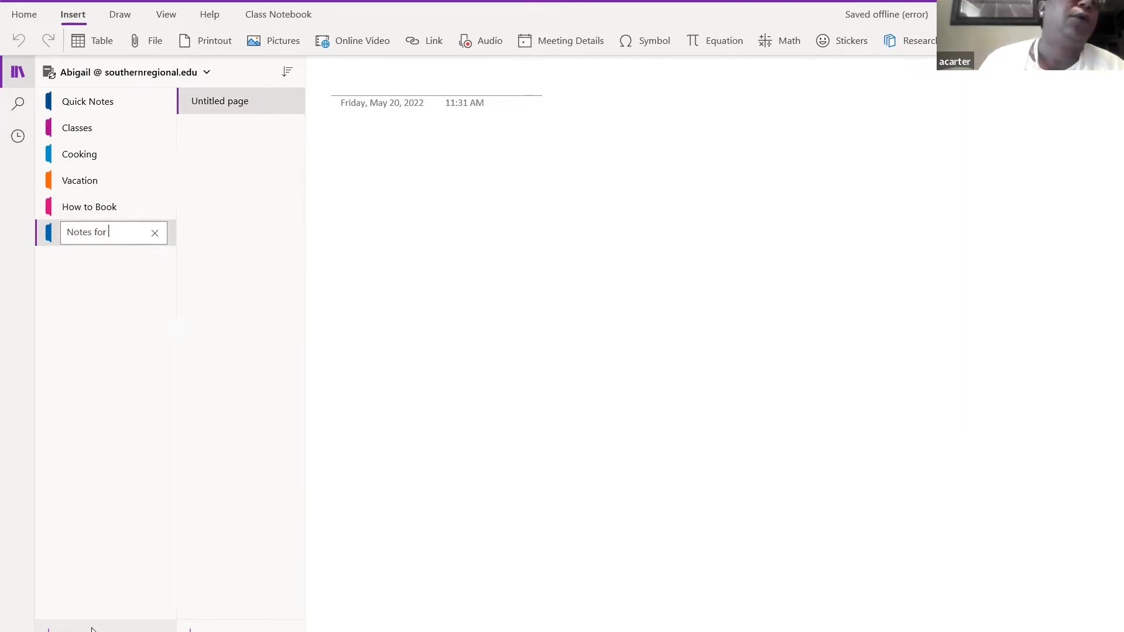
type("students")
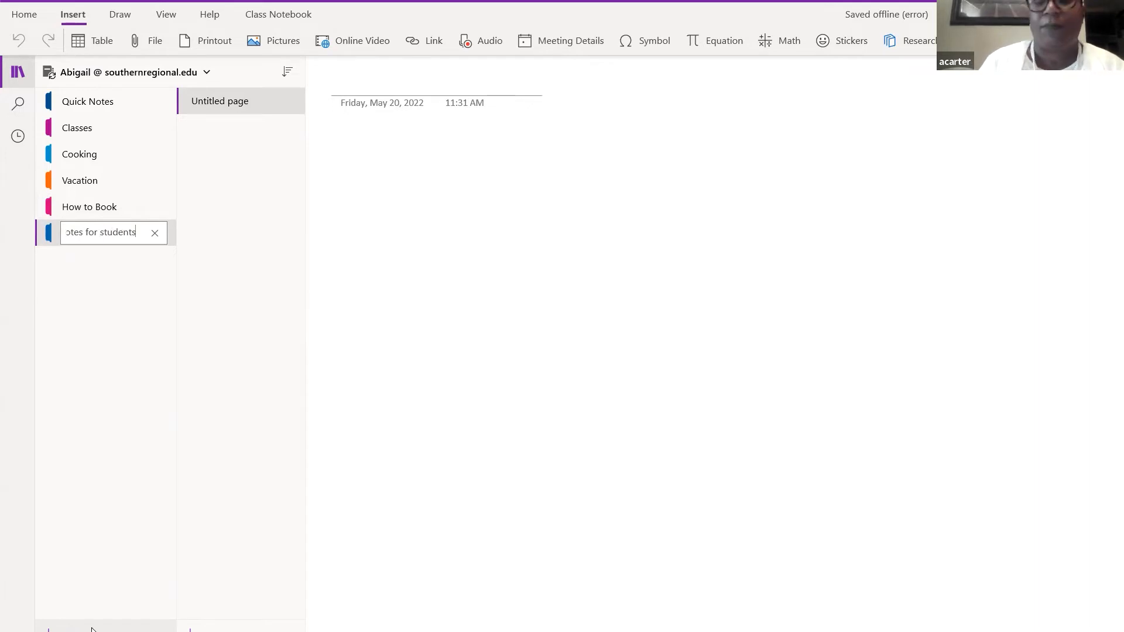
key("Return")
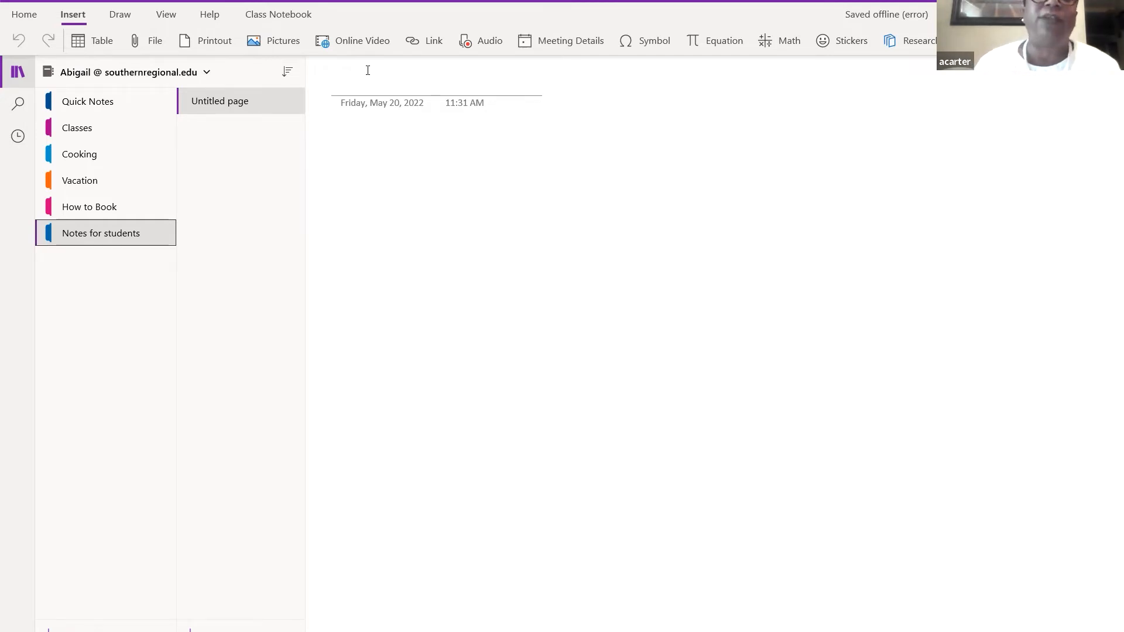
left_click(352, 79)
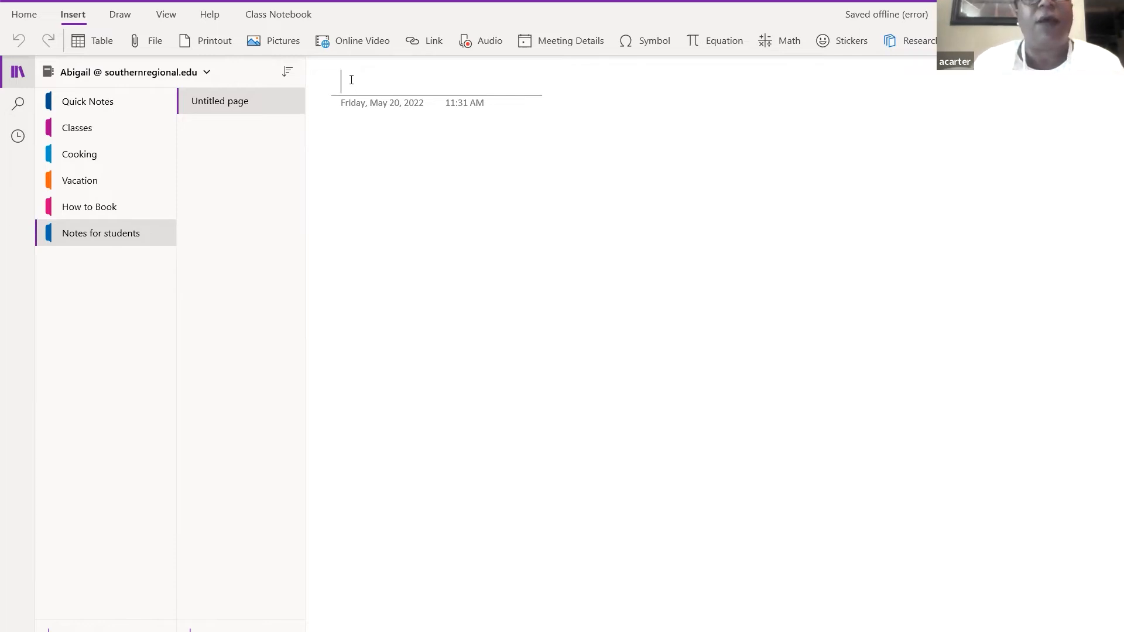
- Title the page 'attendance' and number the rules 'Don't be late' and 'You can't miss but 5 day'
type("at")
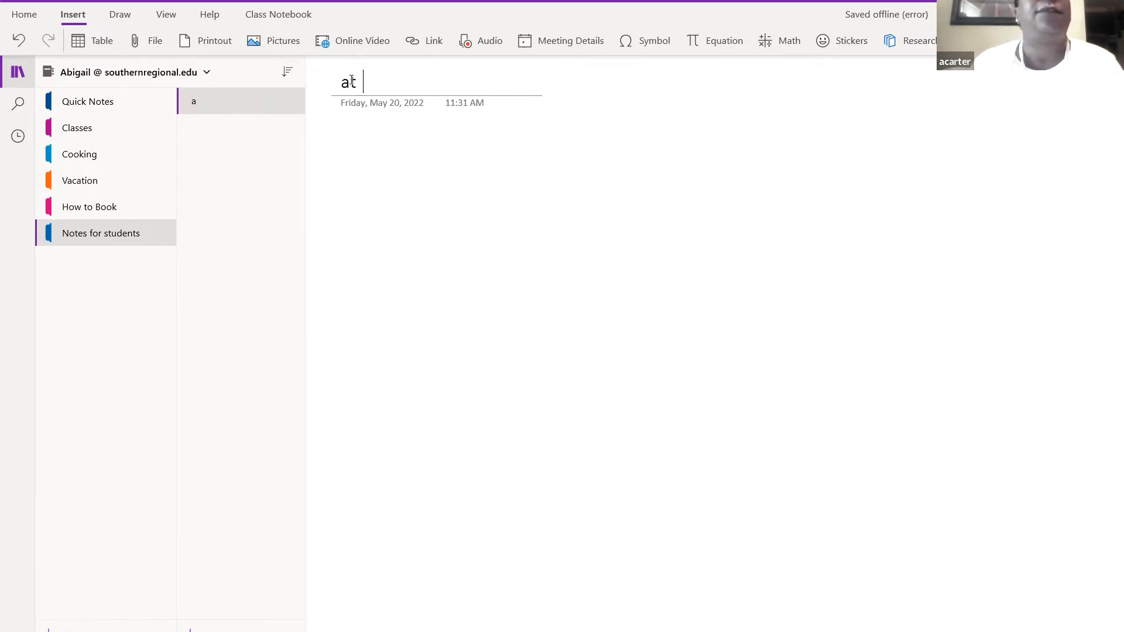
type("tendance")
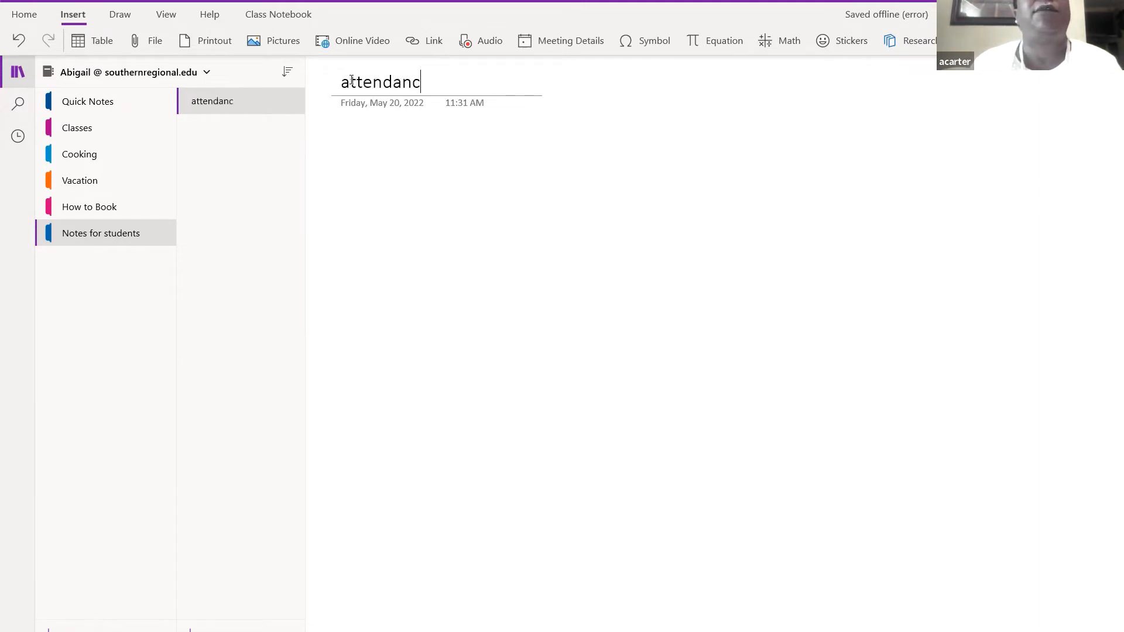
left_click(230, 104)
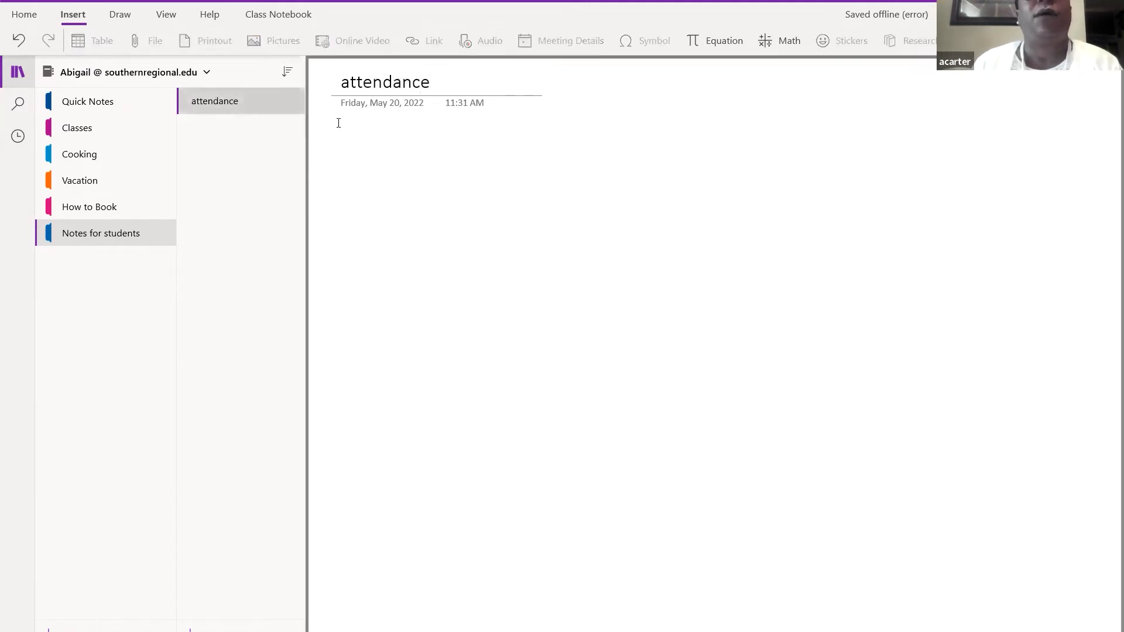
left_click(379, 144)
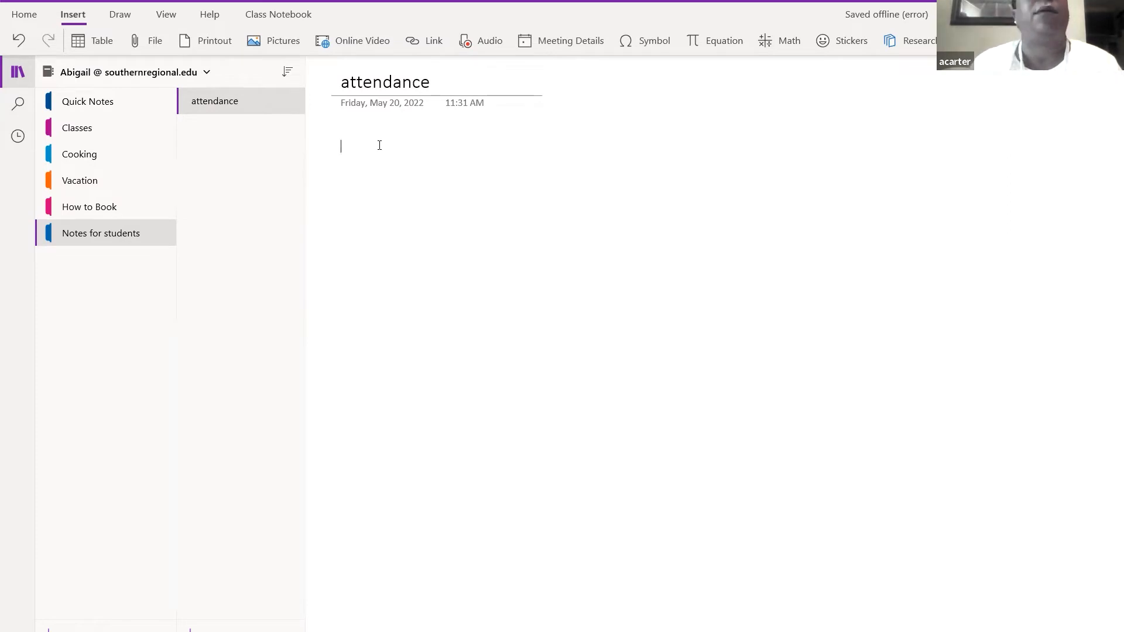
type("1. ")
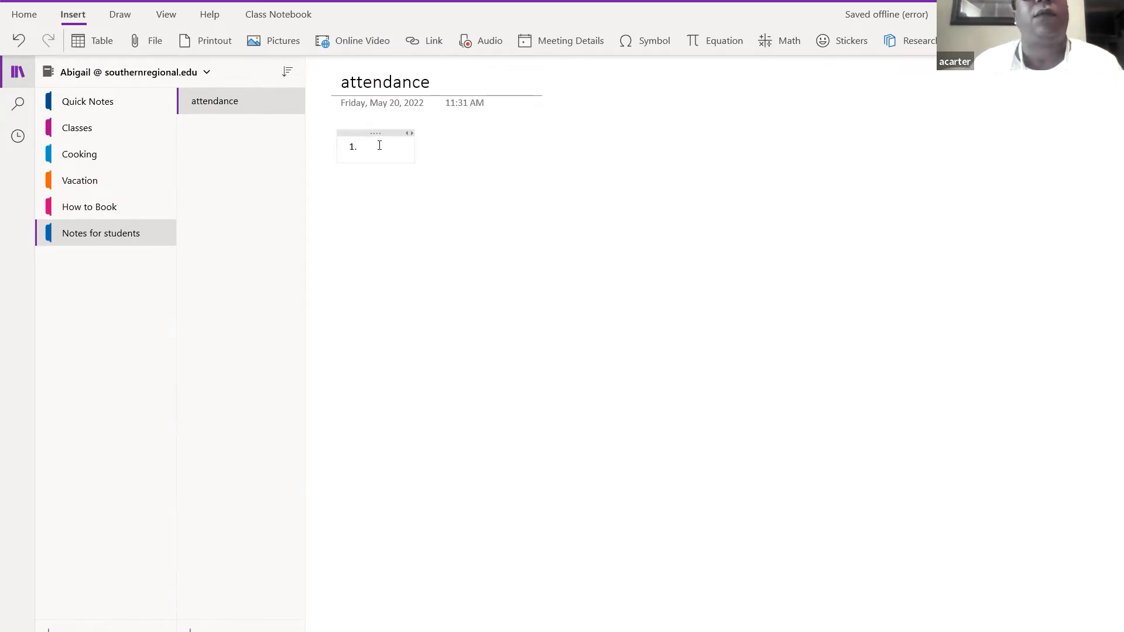
type("Don't ")
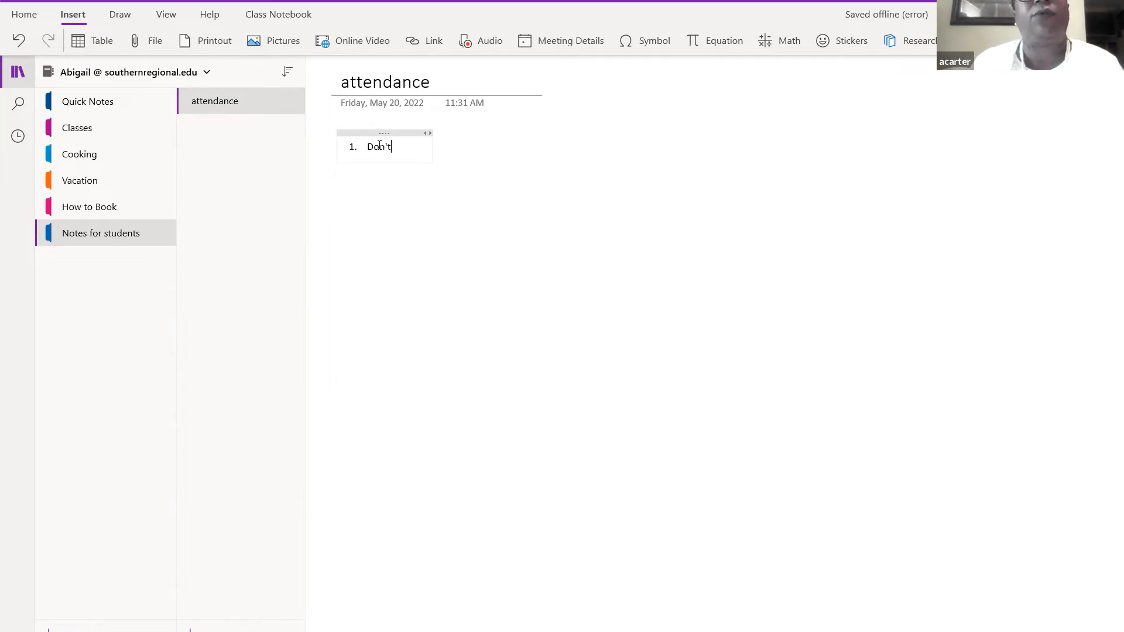
type("be late")
key("Return")
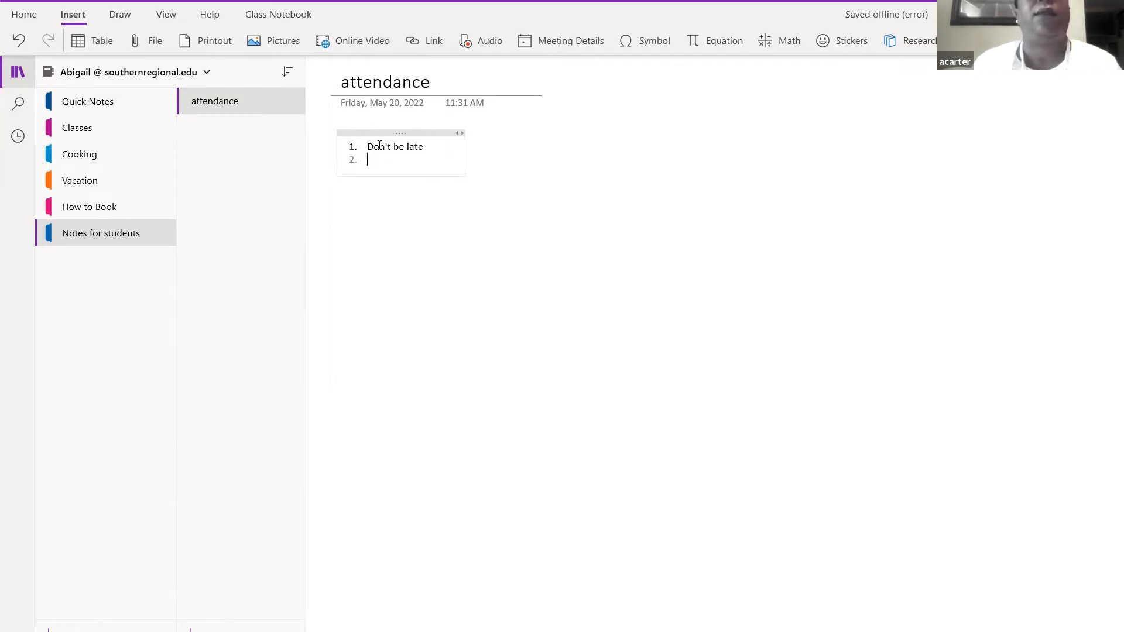
type("You can")
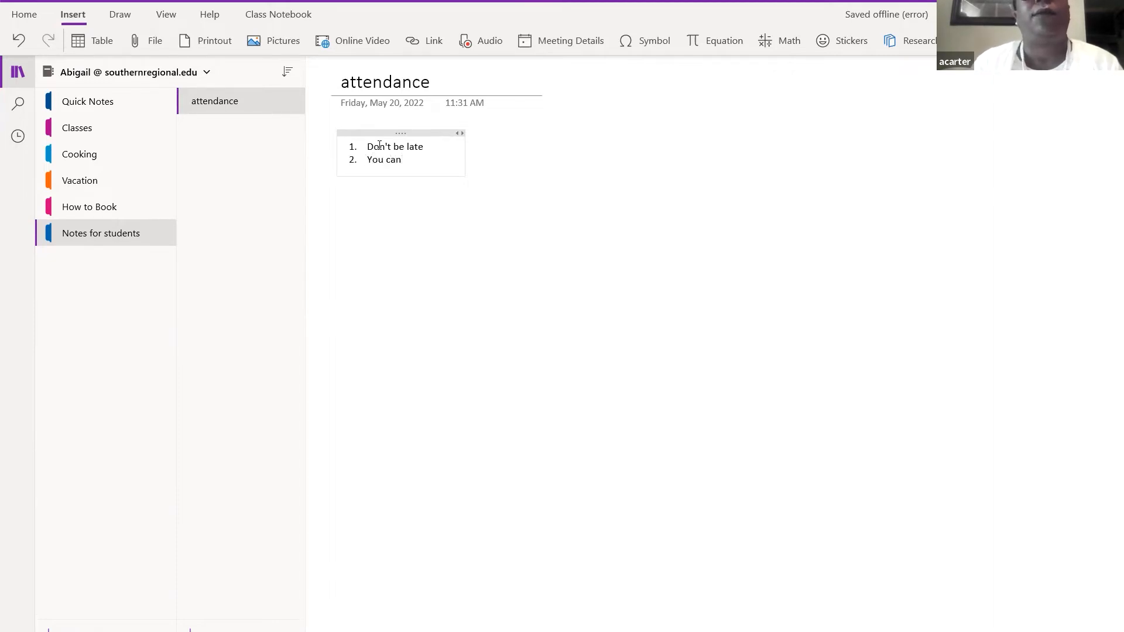
type("'t miss ")
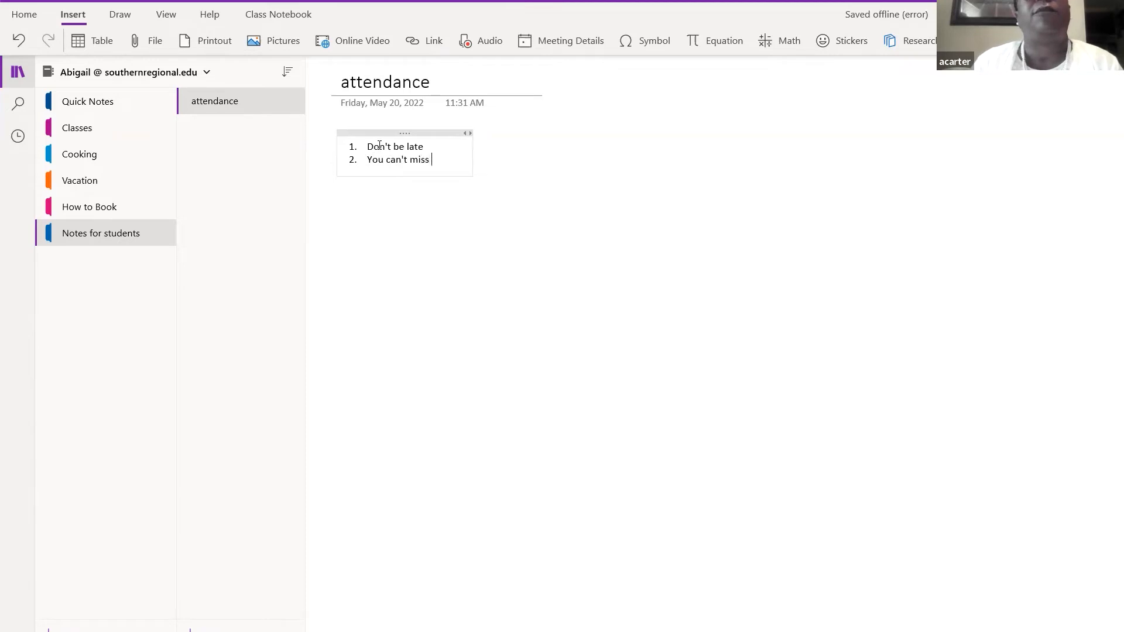
type("but 5 day")
key("Return")
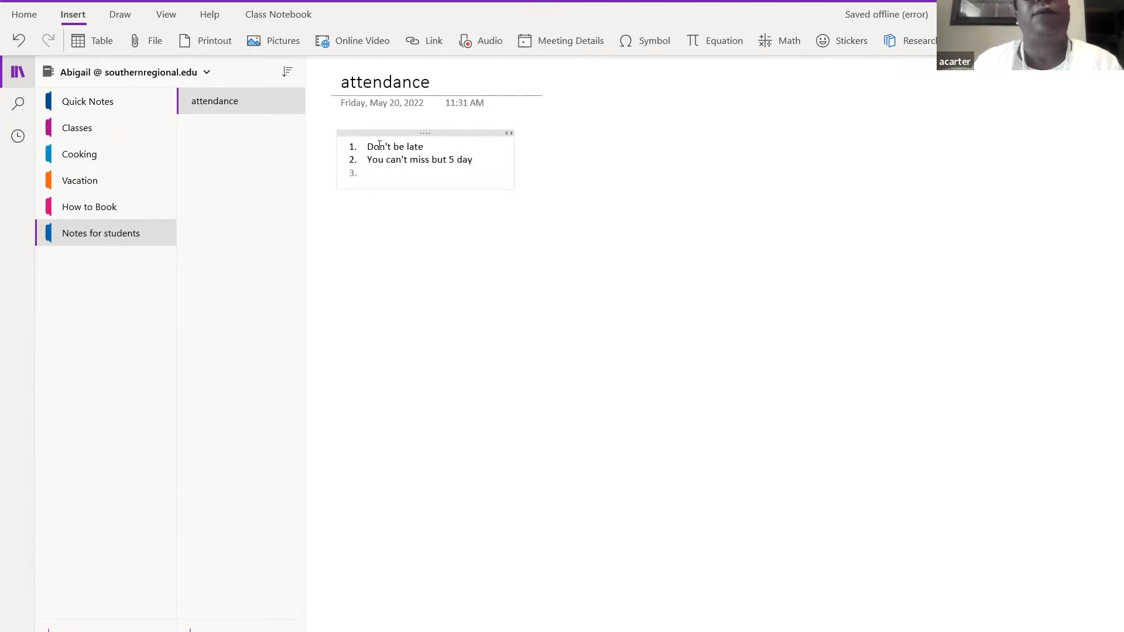
left_click(774, 181)
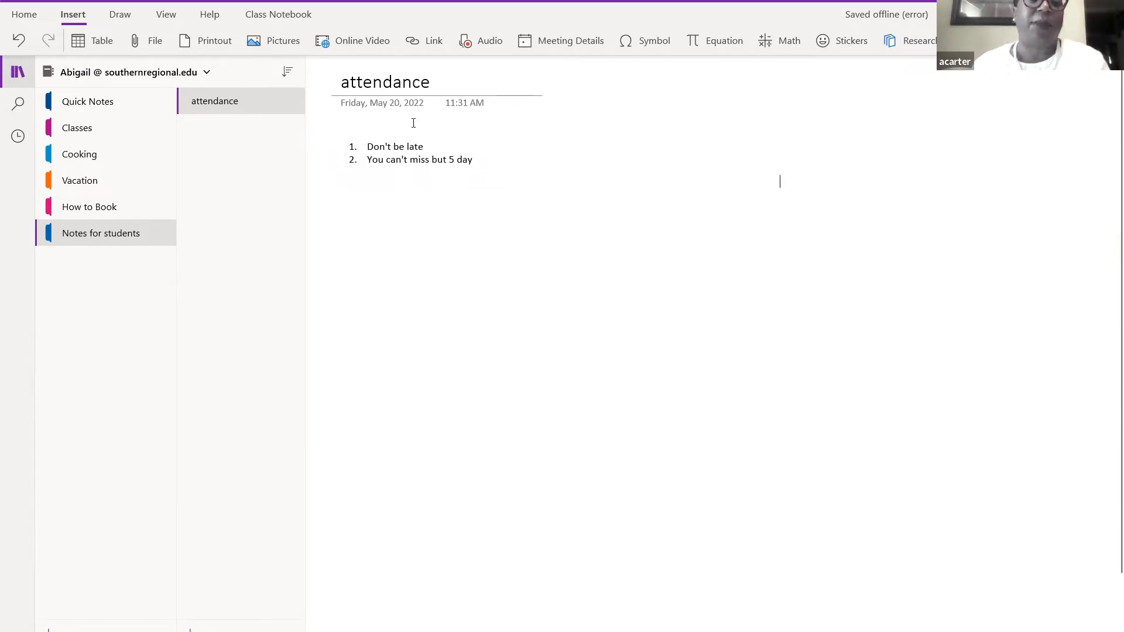
left_click(417, 260)
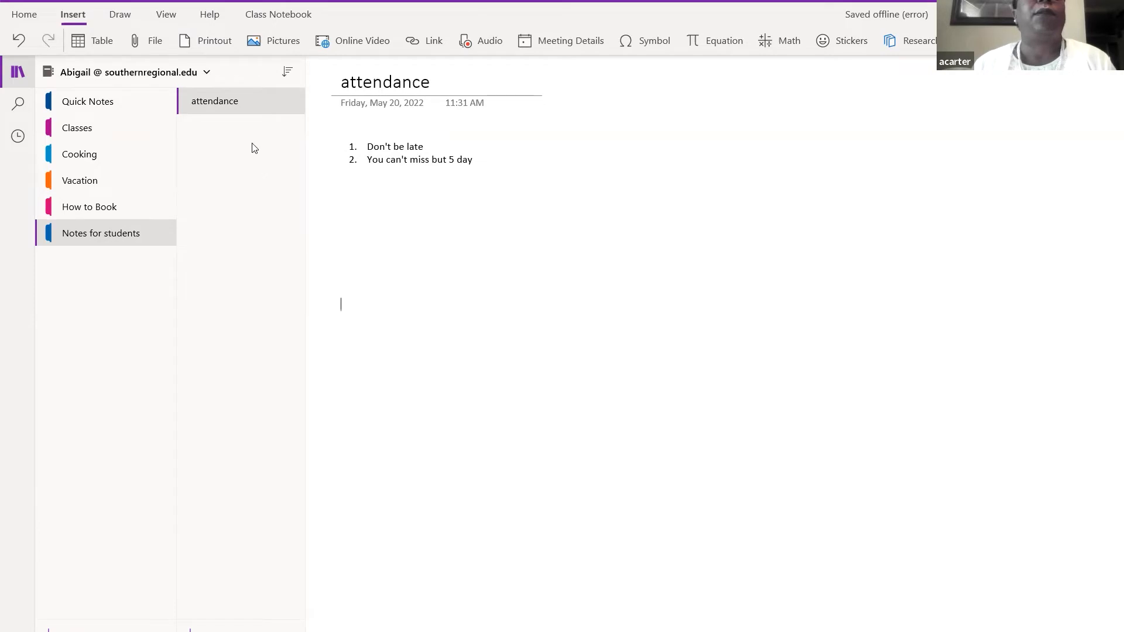
- Add a new page to the section titled 'rules for today'
left_click(219, 627)
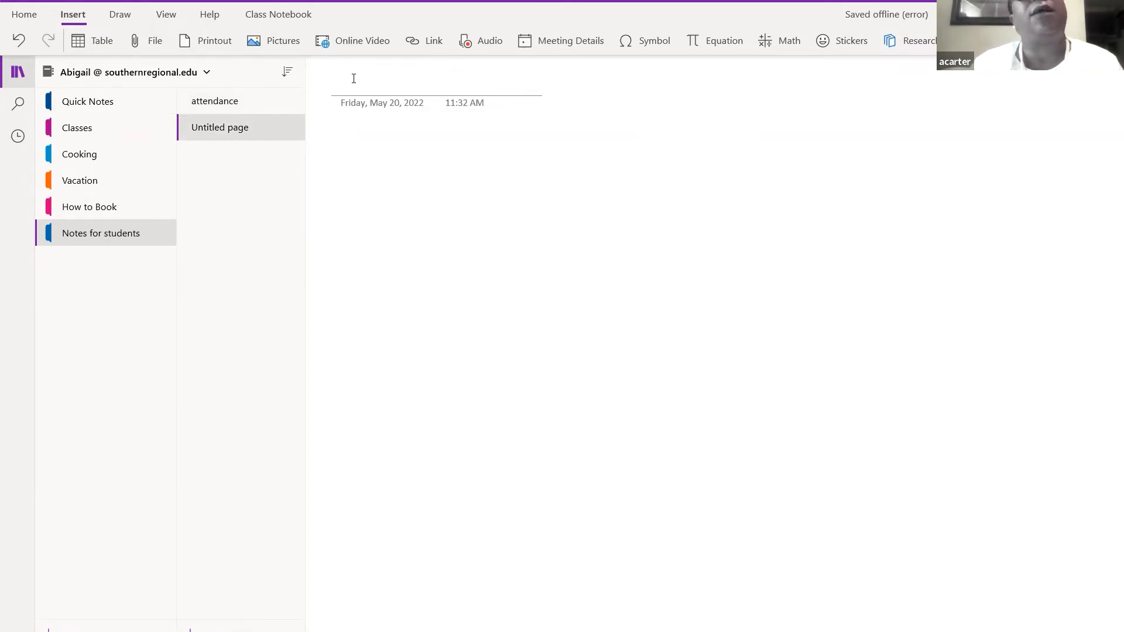
type("r")
key("BackSpace")
type("ru")
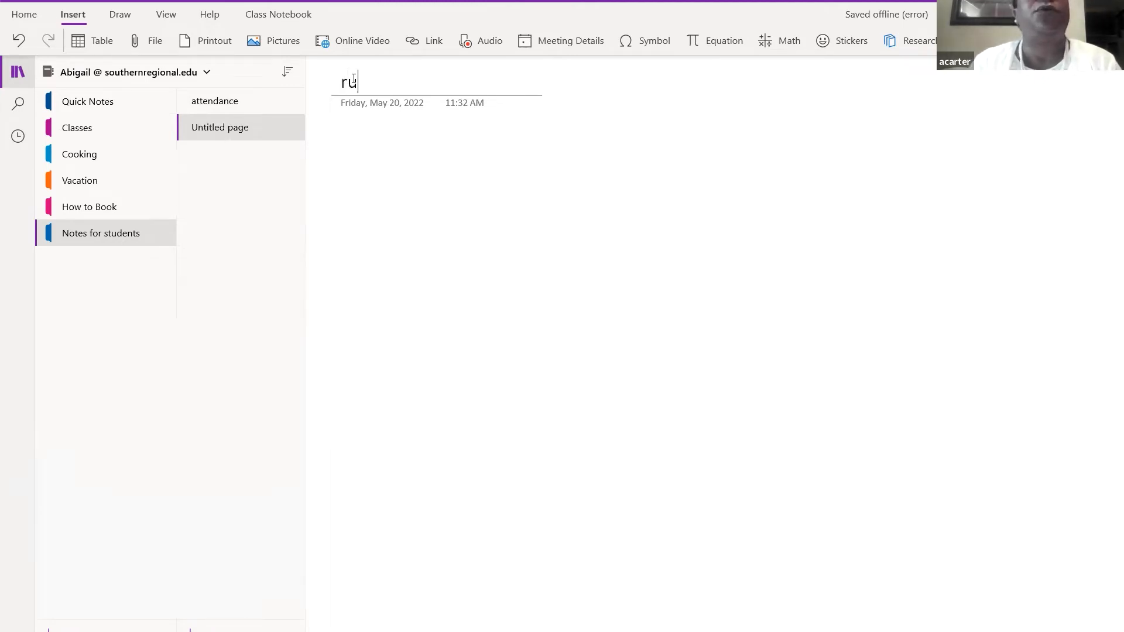
type("les for")
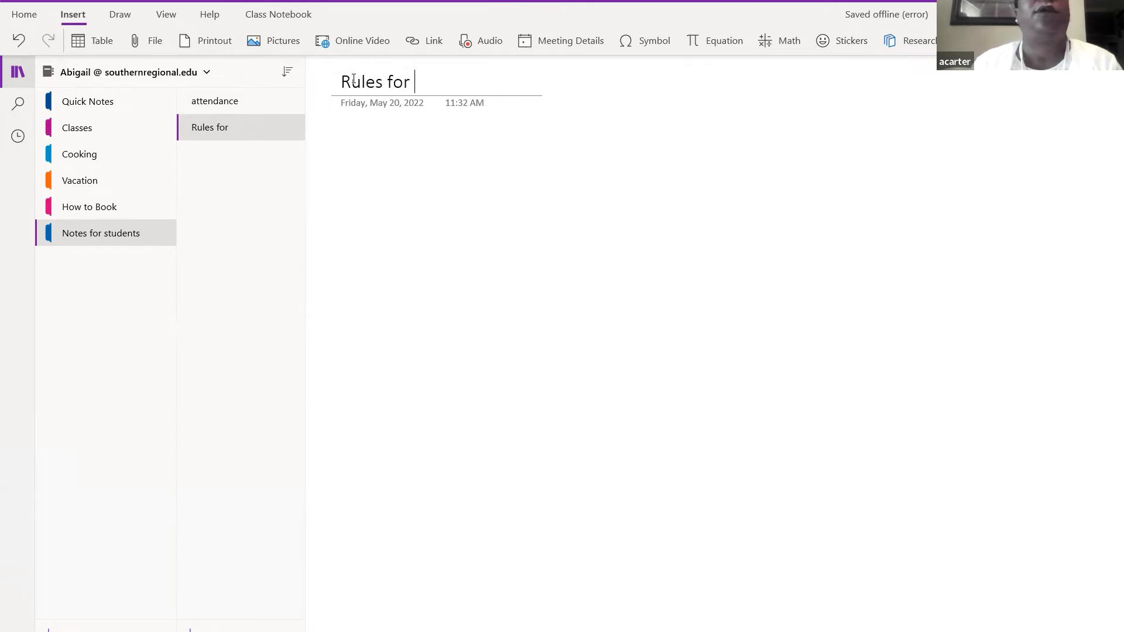
type(" today")
key("Return")
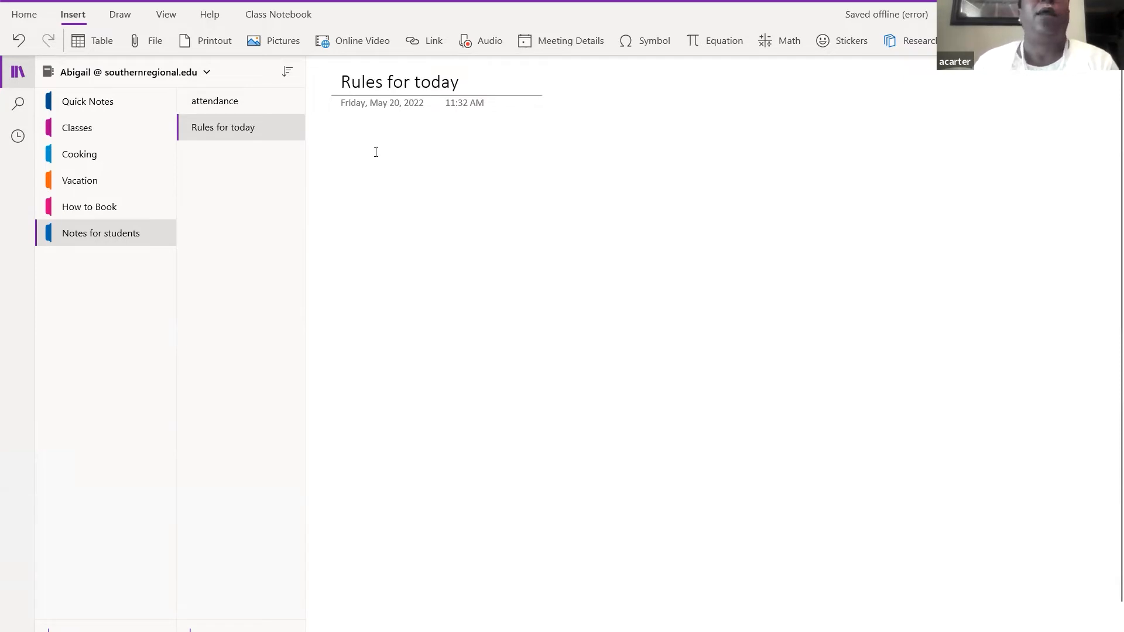
- Write the numbered rule '1. no cheating' and end the list below it
type("1")
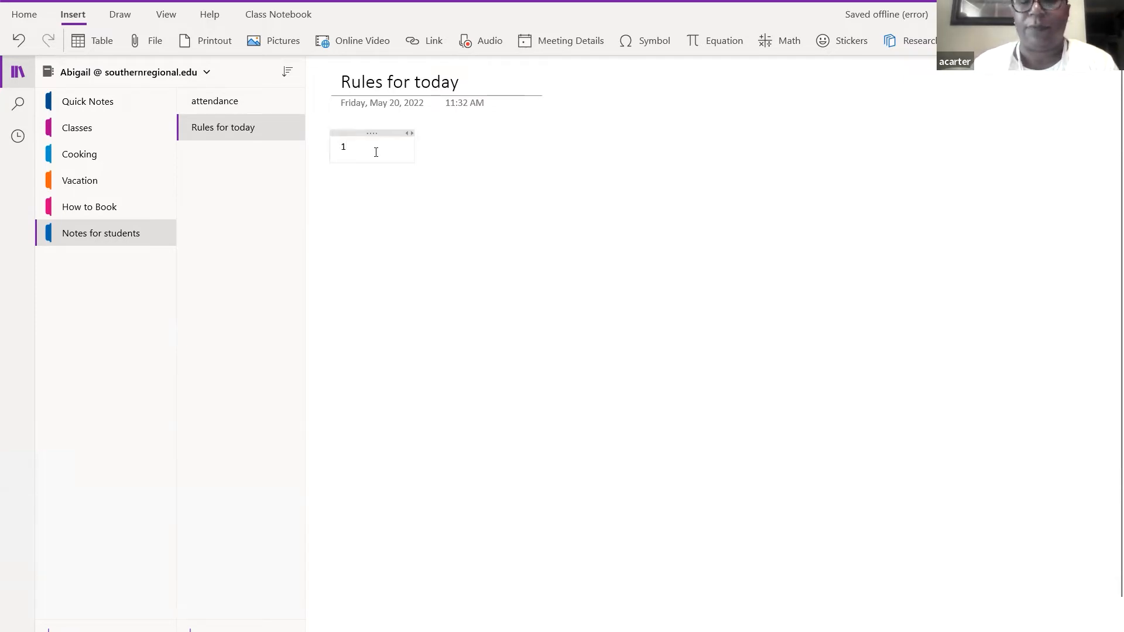
type(". no che")
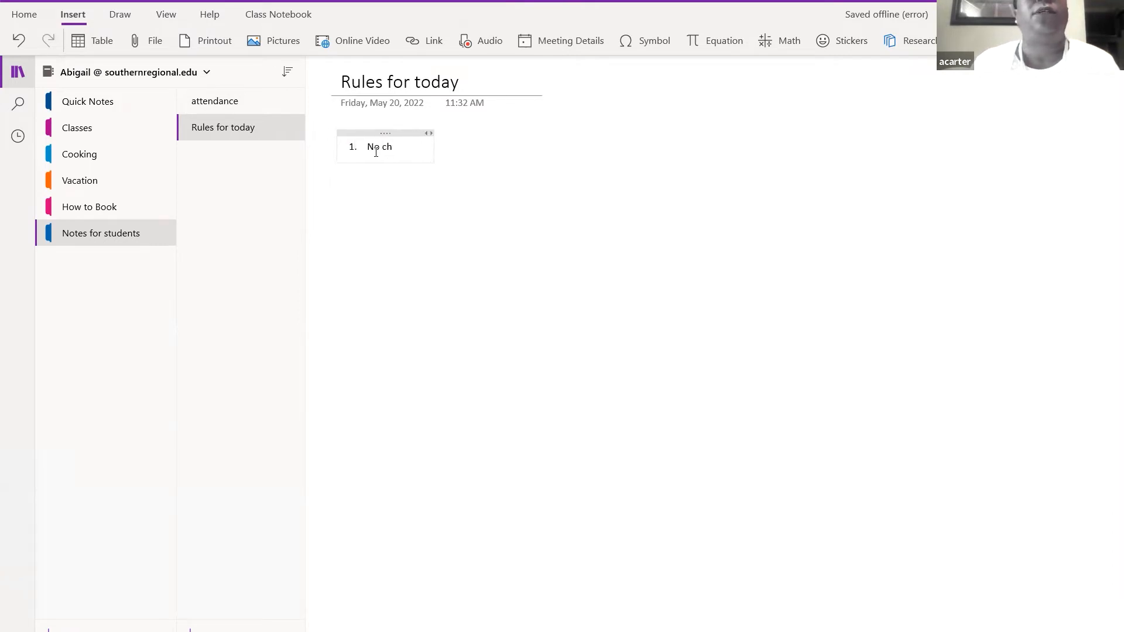
type("ating")
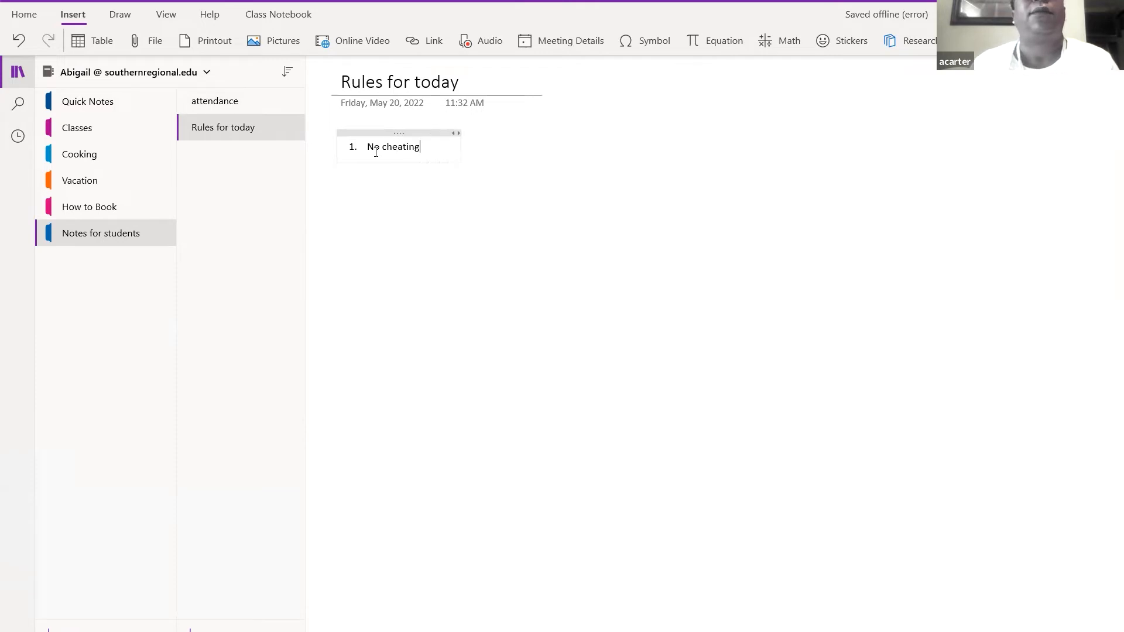
key("Return")
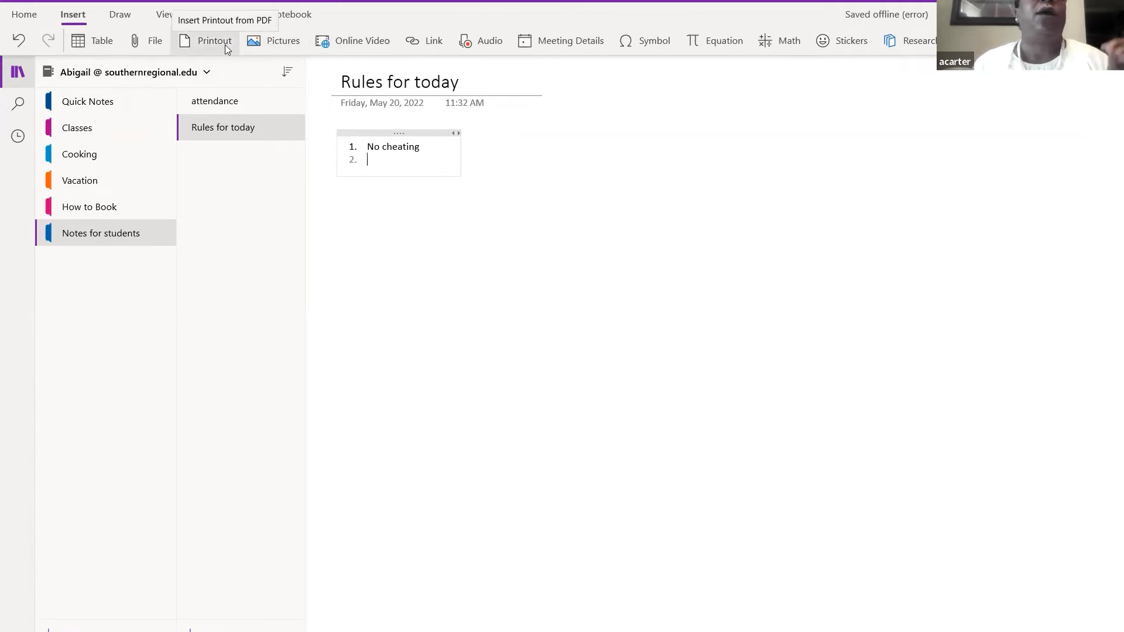
left_click(390, 238)
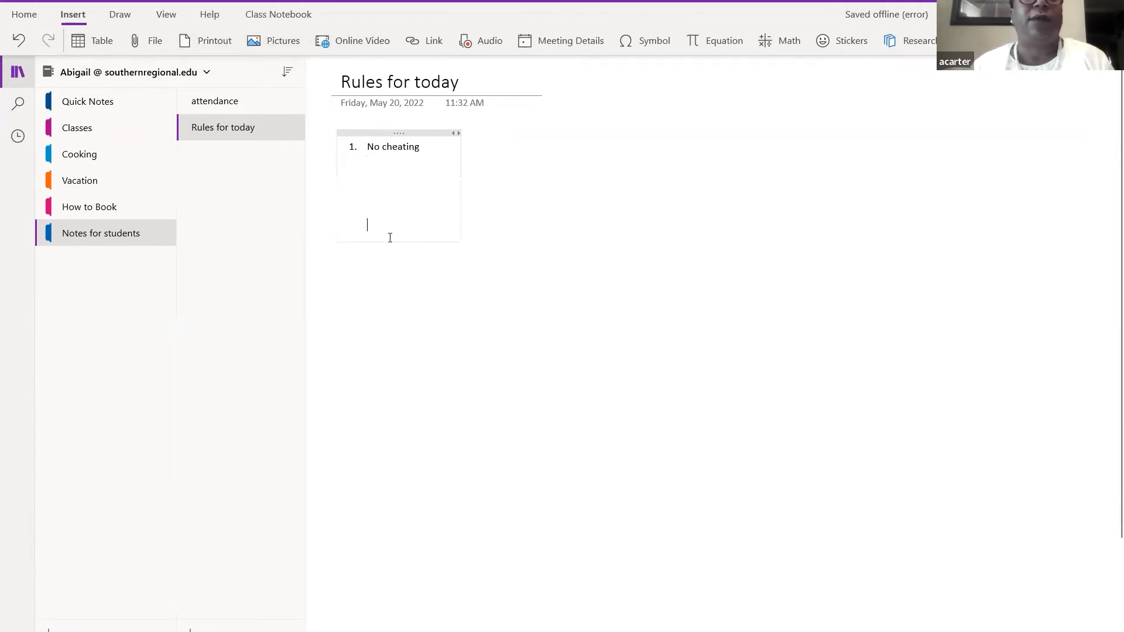
left_click(367, 294)
- Insert the Employment Law Syllabus PDF from the Dr Carter > wilma folder as a printout
left_click(209, 46)
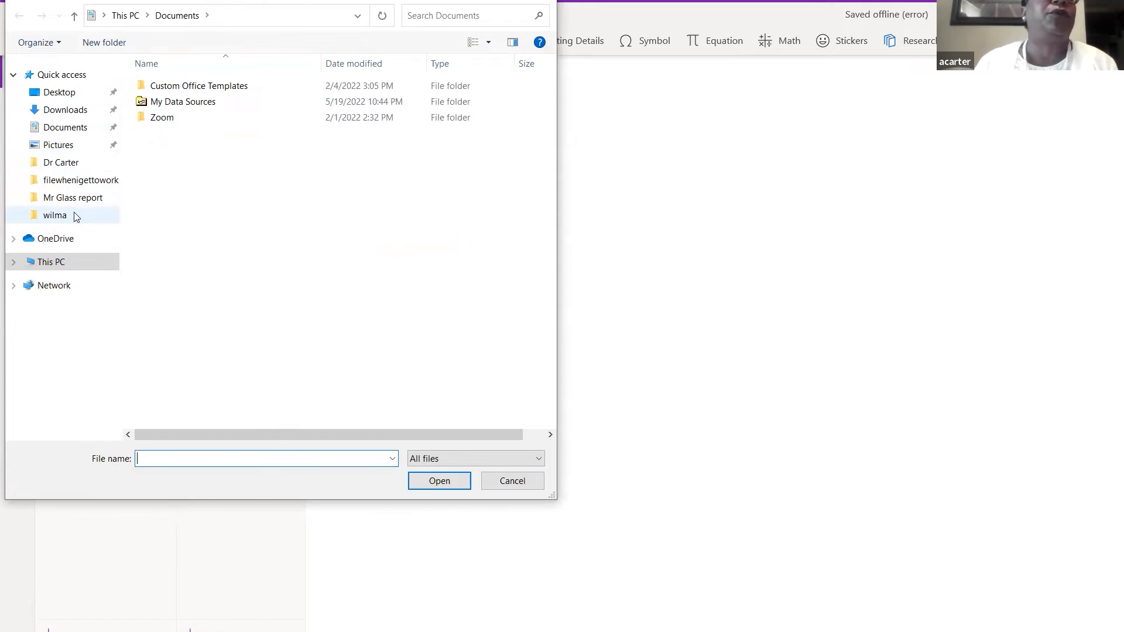
left_click(75, 168)
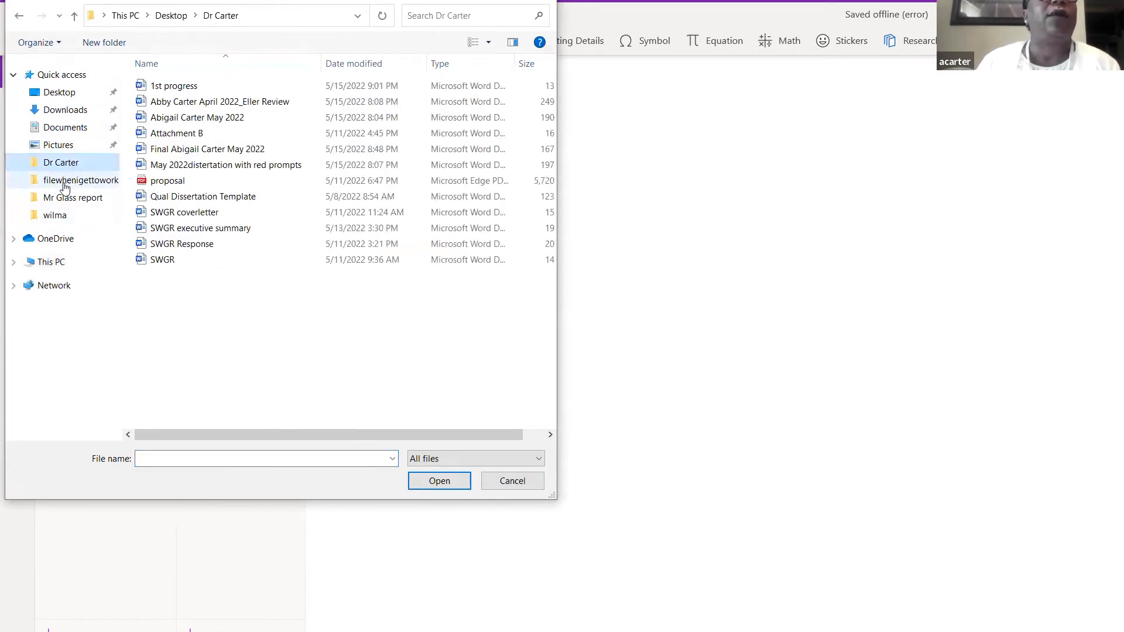
left_click(56, 216)
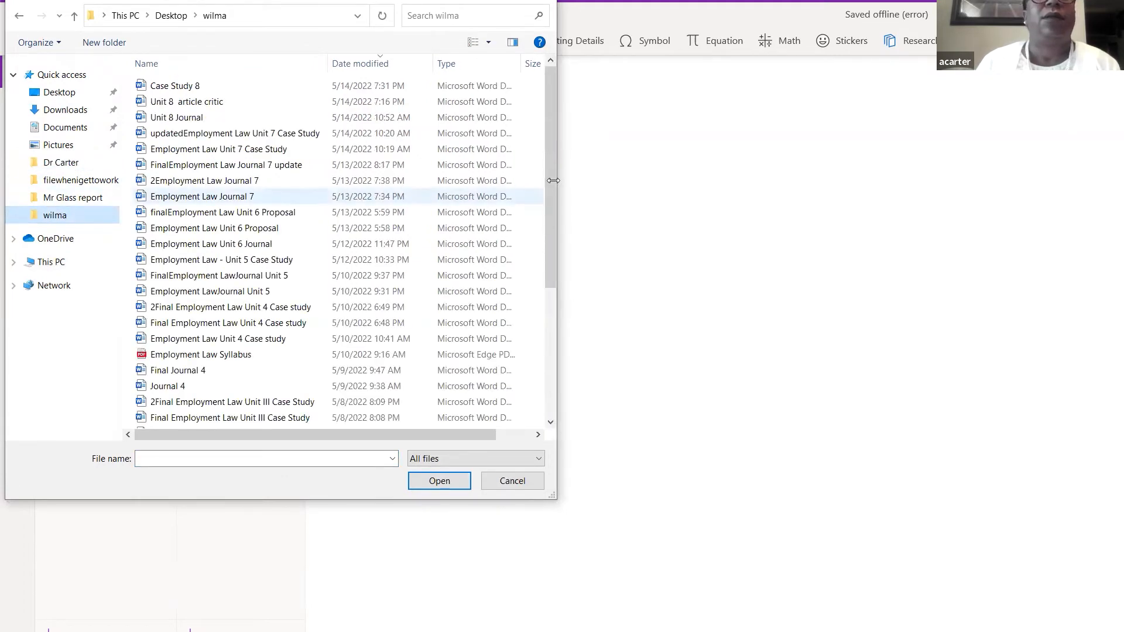
left_click_drag(549, 177, 548, 224)
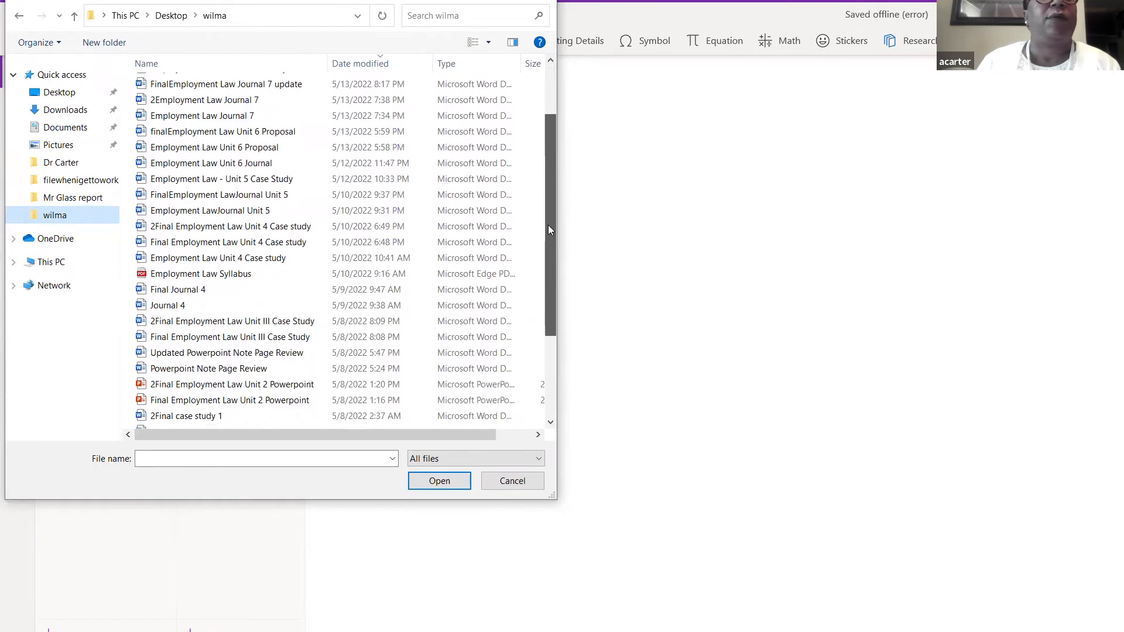
left_click(192, 274)
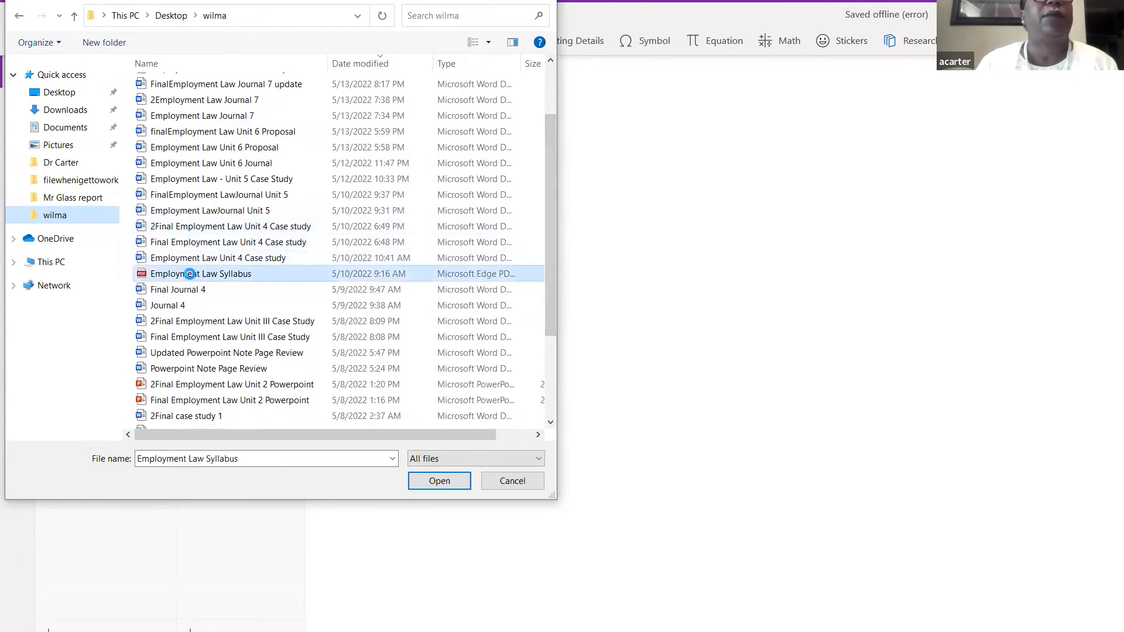
double_click(192, 274)
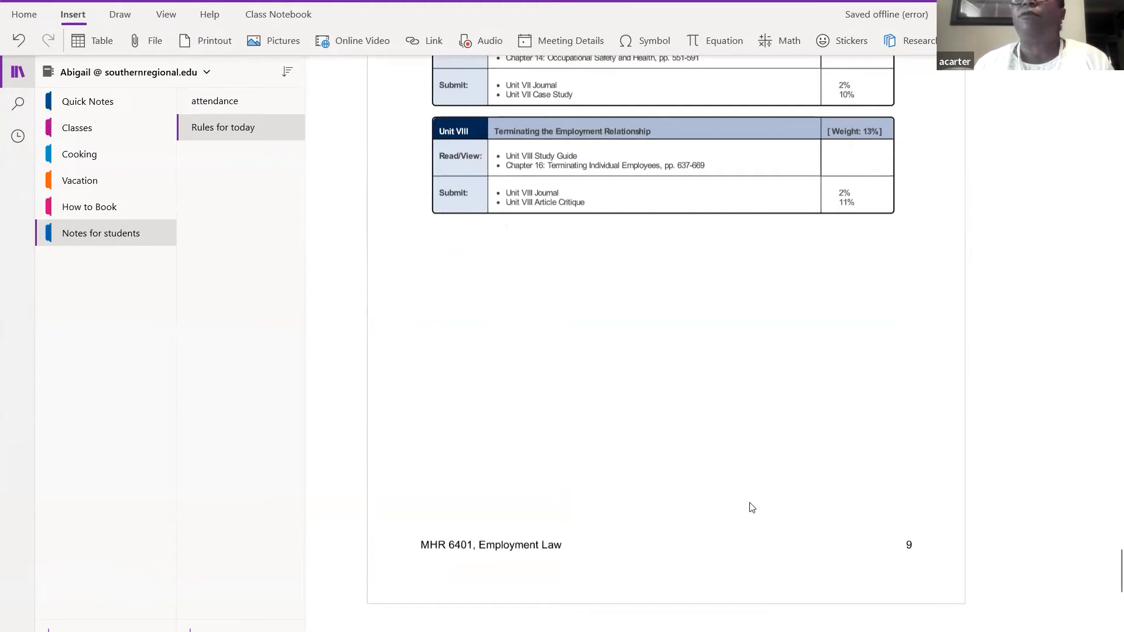
- Select the inserted syllabus printout and return to the top of the Rules for today page
left_click(730, 221)
scroll(730, 222, "up", 15)
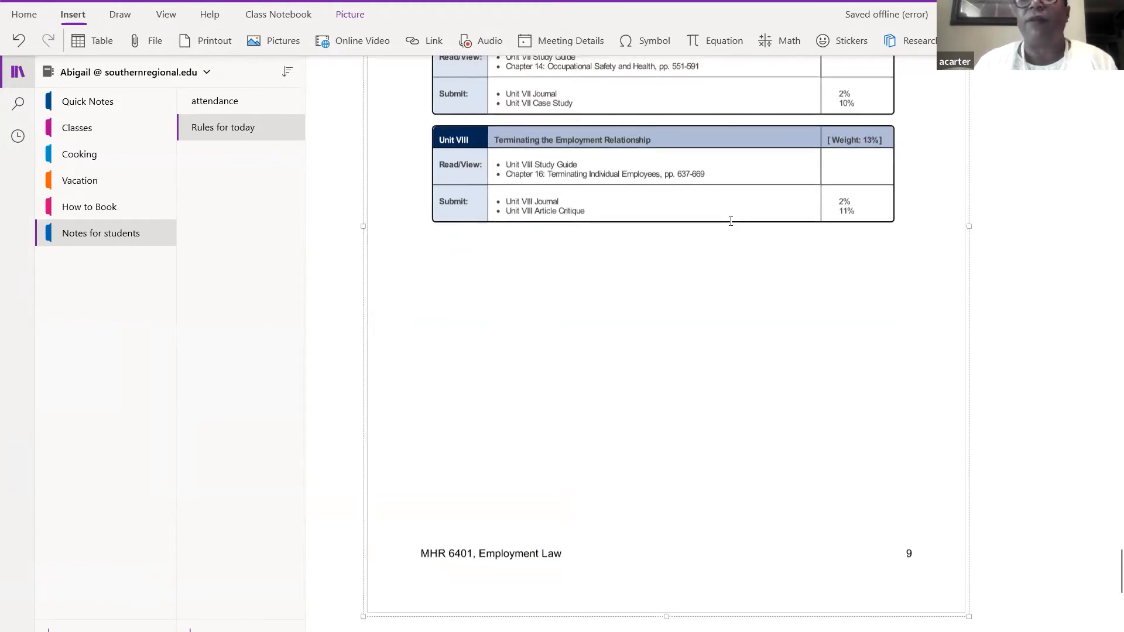
scroll(731, 221, "up", 20)
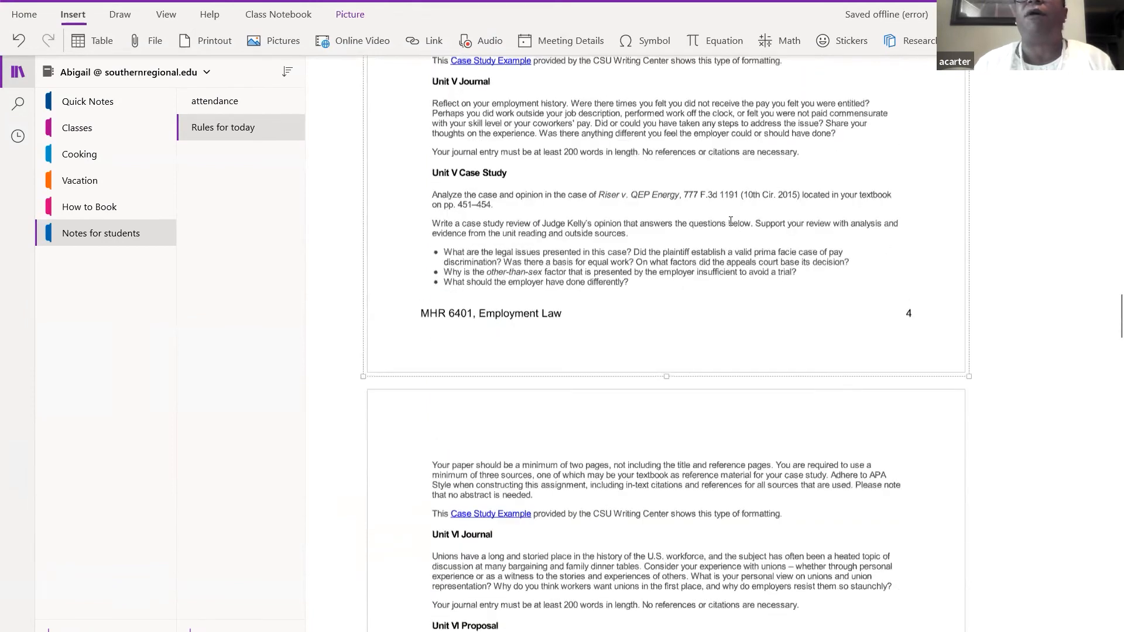
scroll(731, 221, "up", 2)
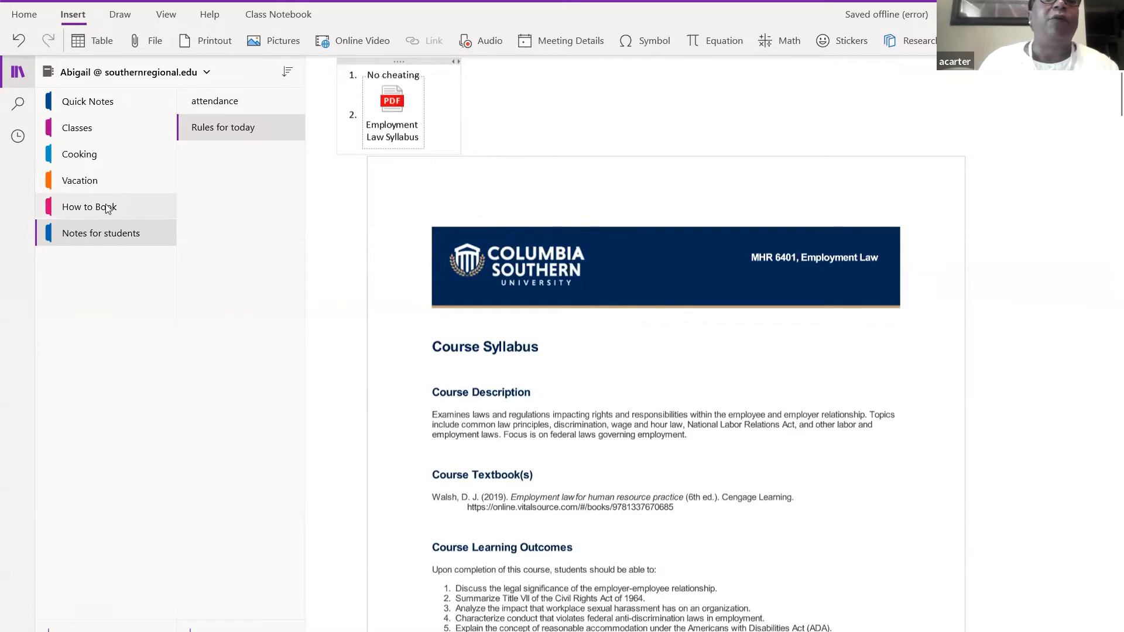
left_click(90, 180)
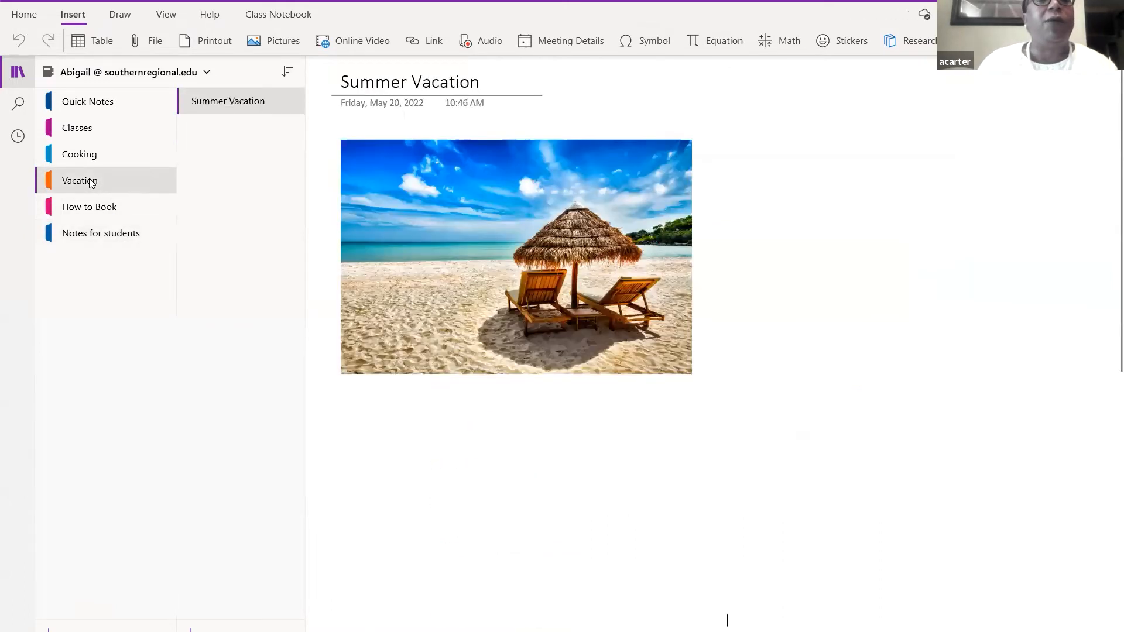
left_click(85, 240)
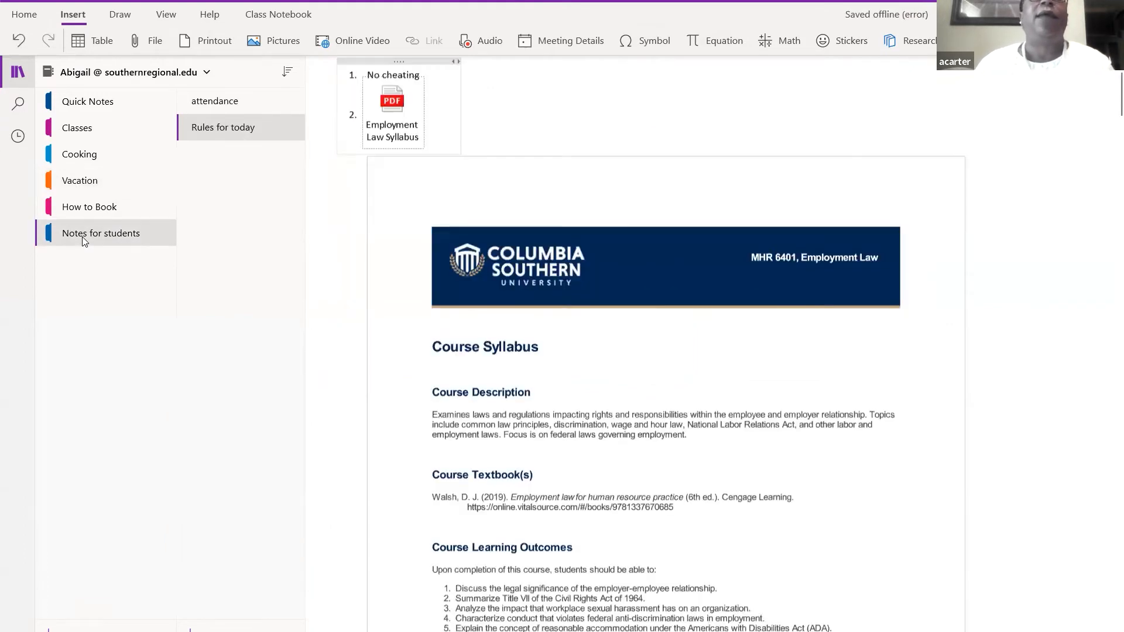
left_click(223, 100)
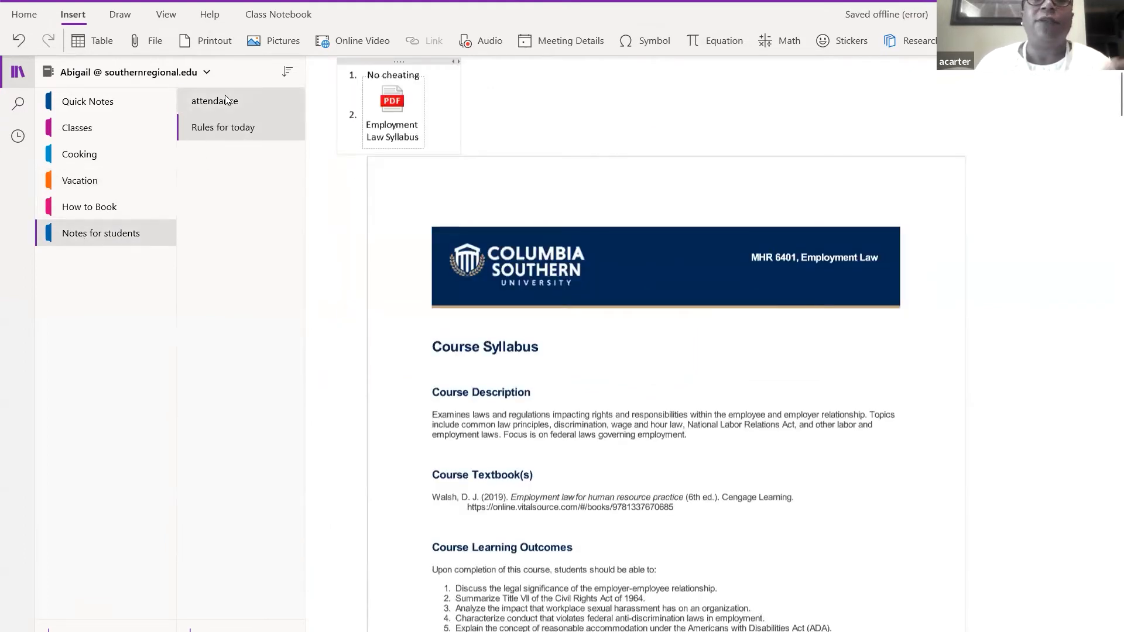
left_click(225, 125)
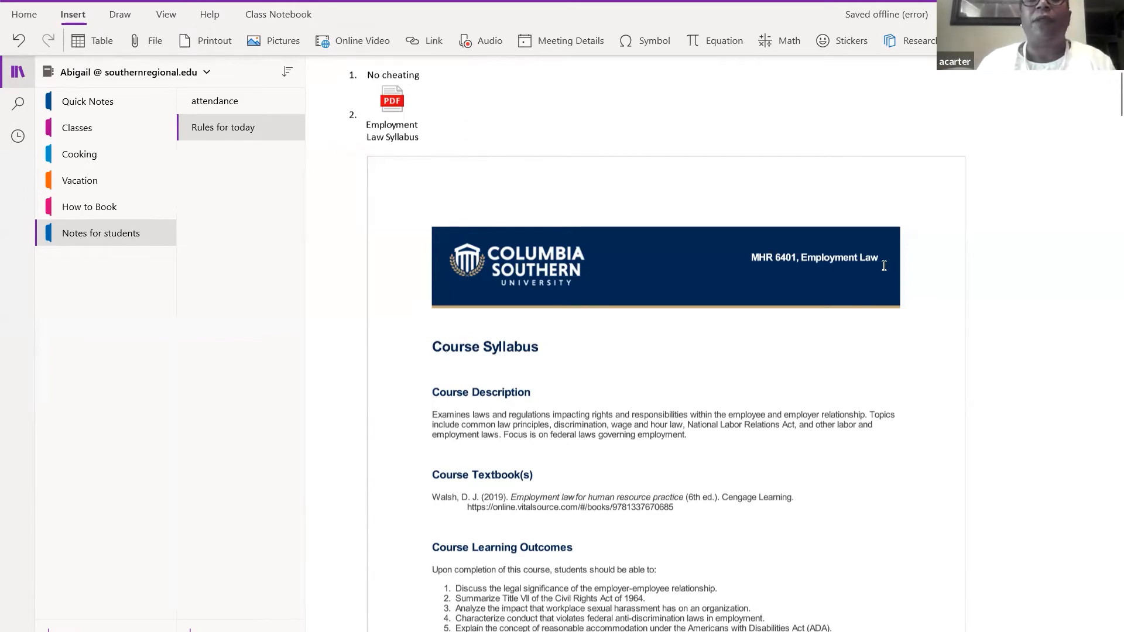
left_click_drag(1108, 95, 1106, 259)
left_click(618, 375)
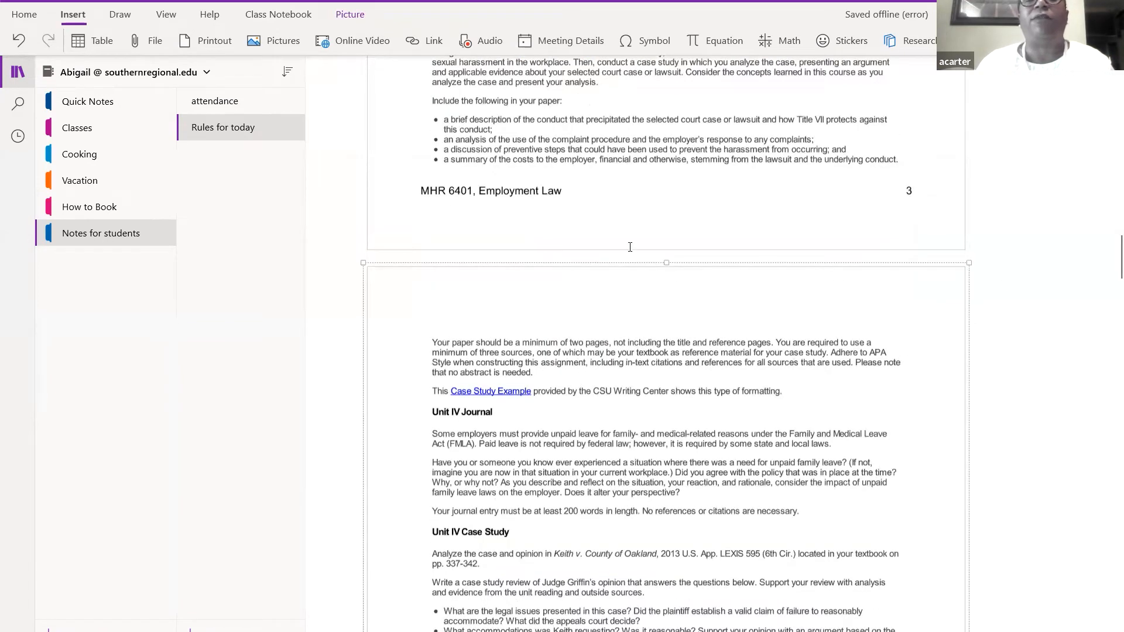
left_click(646, 199)
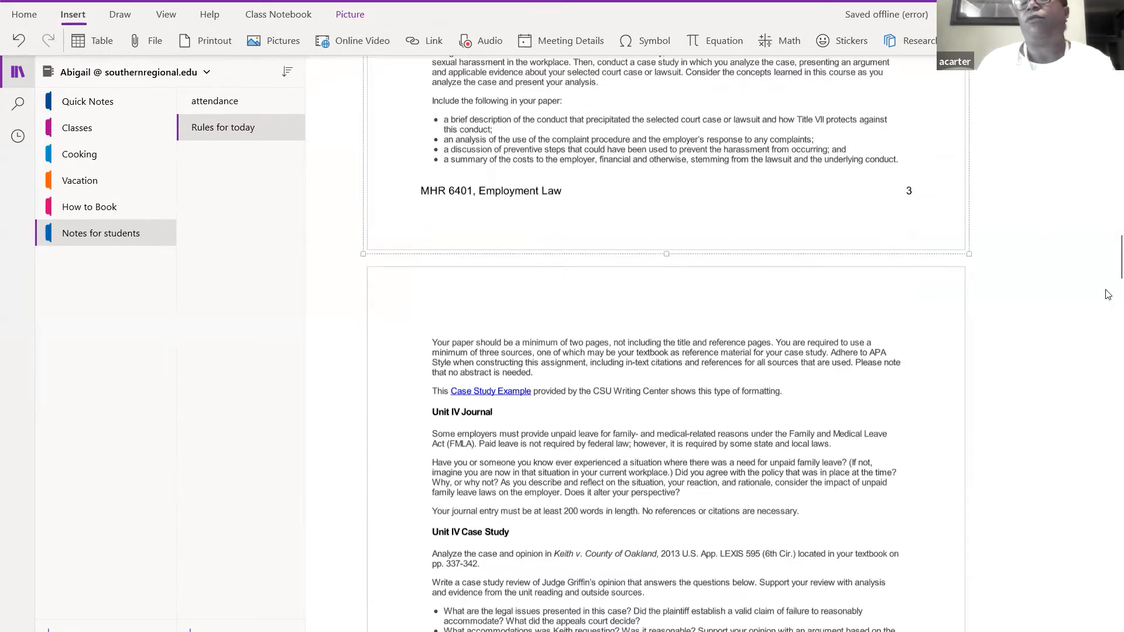
left_click_drag(1109, 277, 1109, 120)
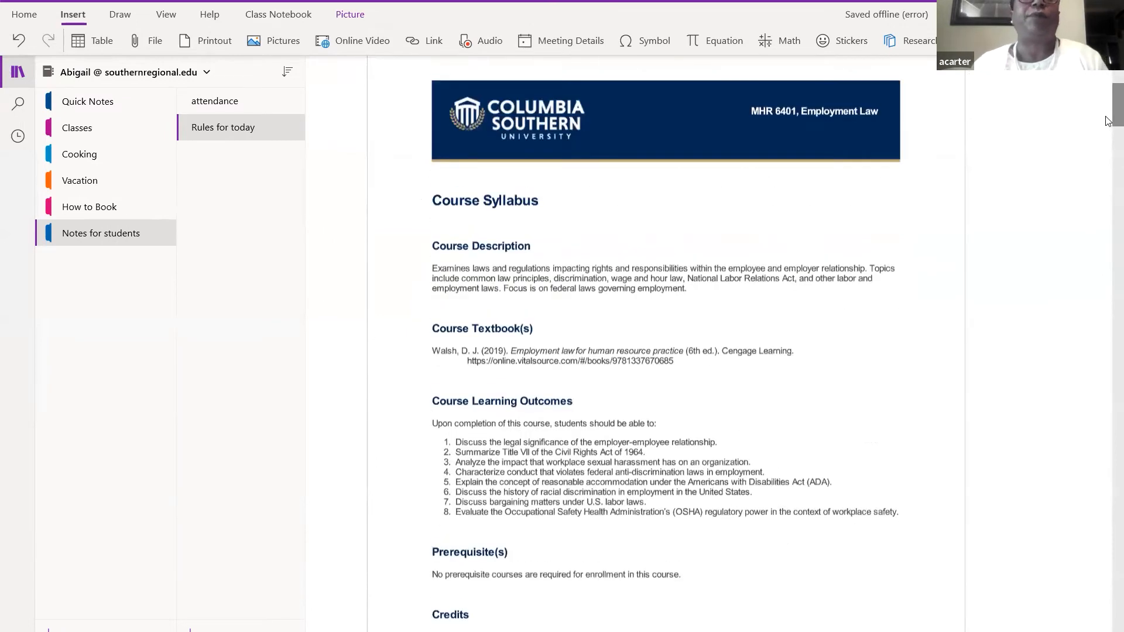
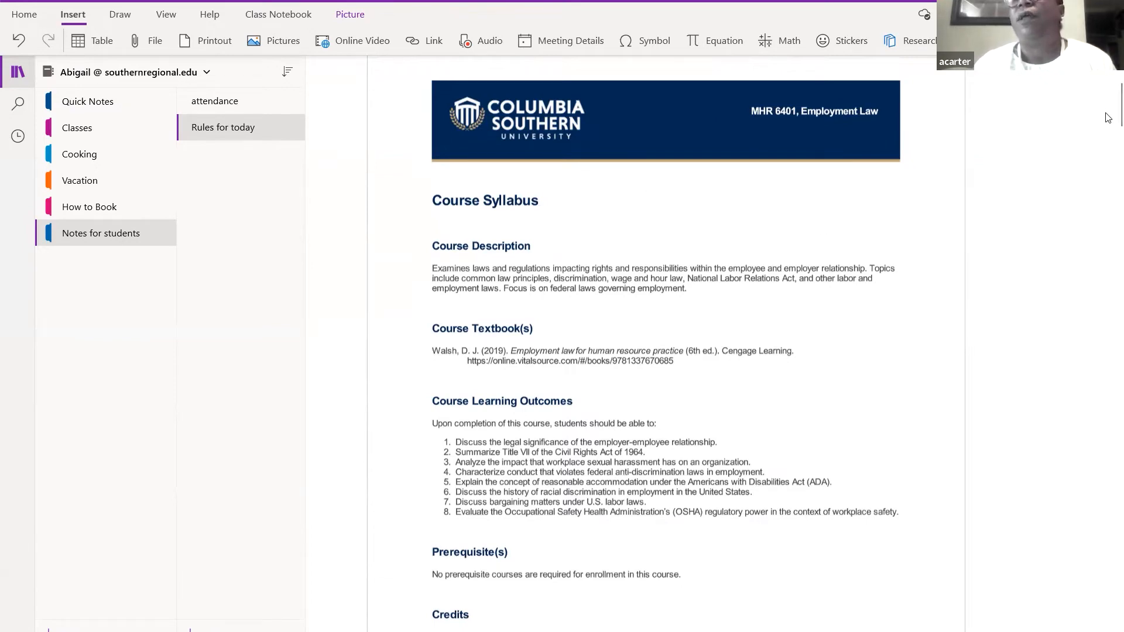
- Add a page titled 'Good Job' to Notes for students and open the Stickers gallery
scroll(1108, 82, "up", 3)
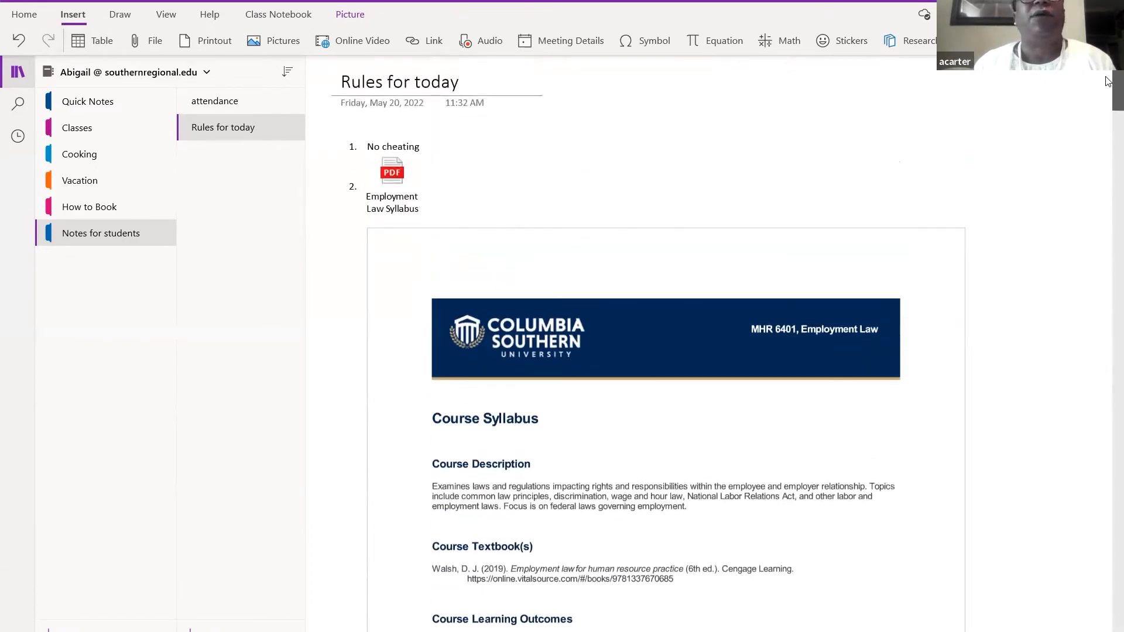
scroll(1109, 110, "down", 20)
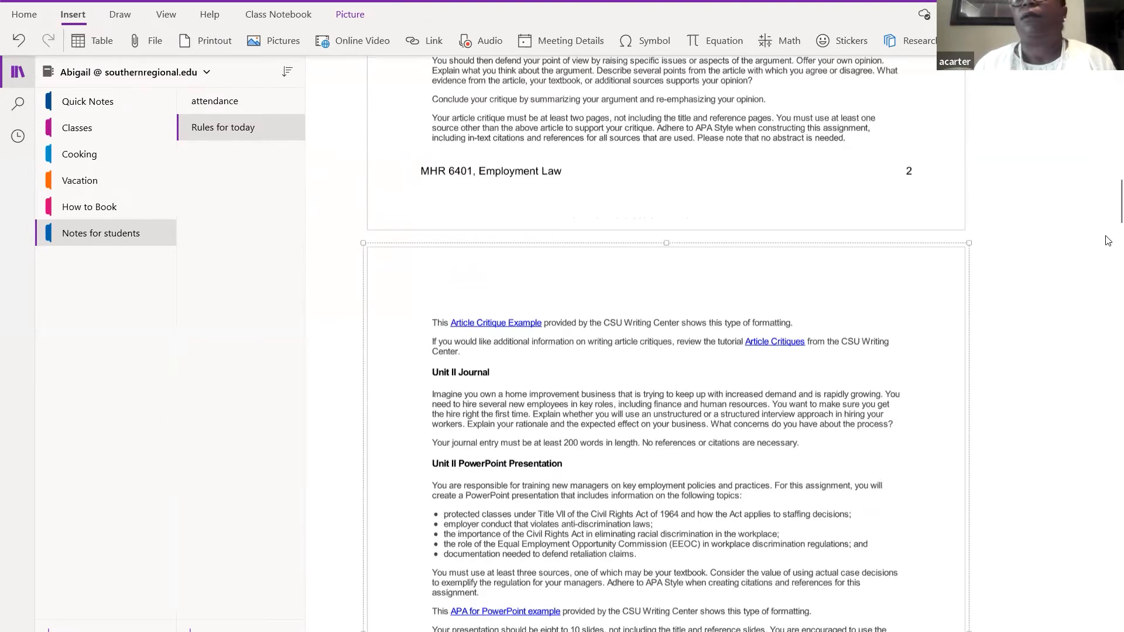
left_click_drag(1108, 223, 1107, 73)
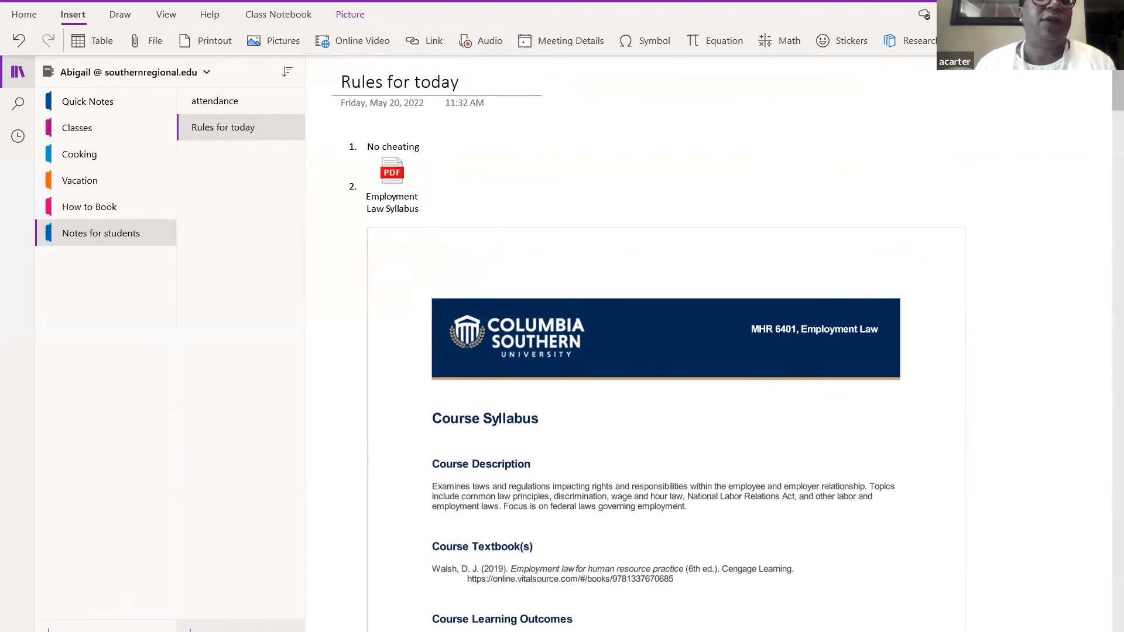
left_click(211, 628)
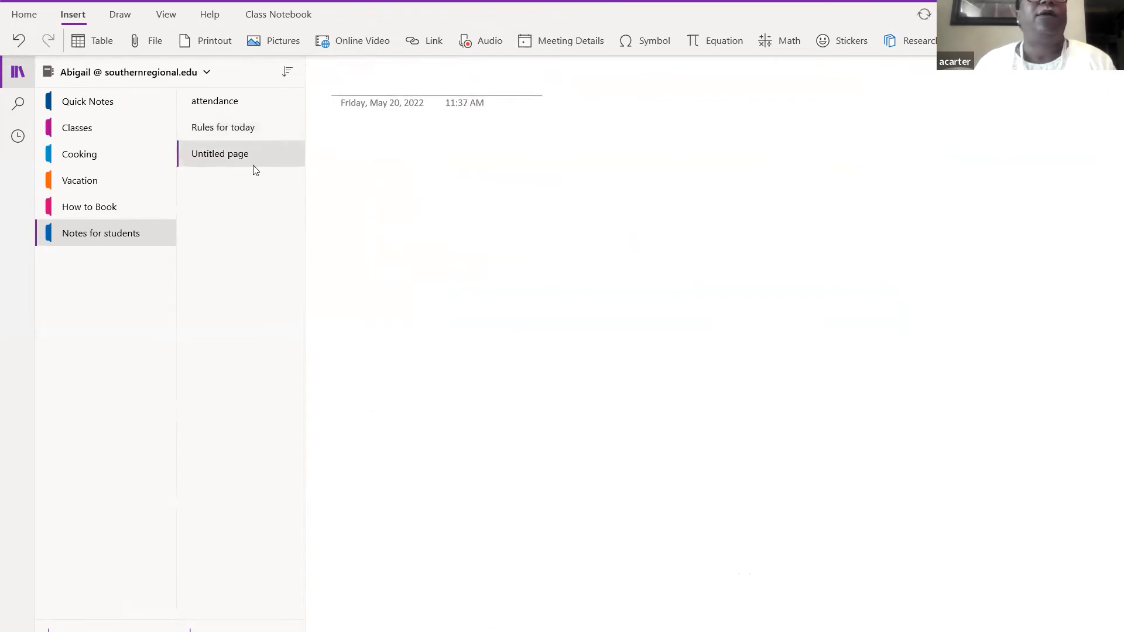
type("G")
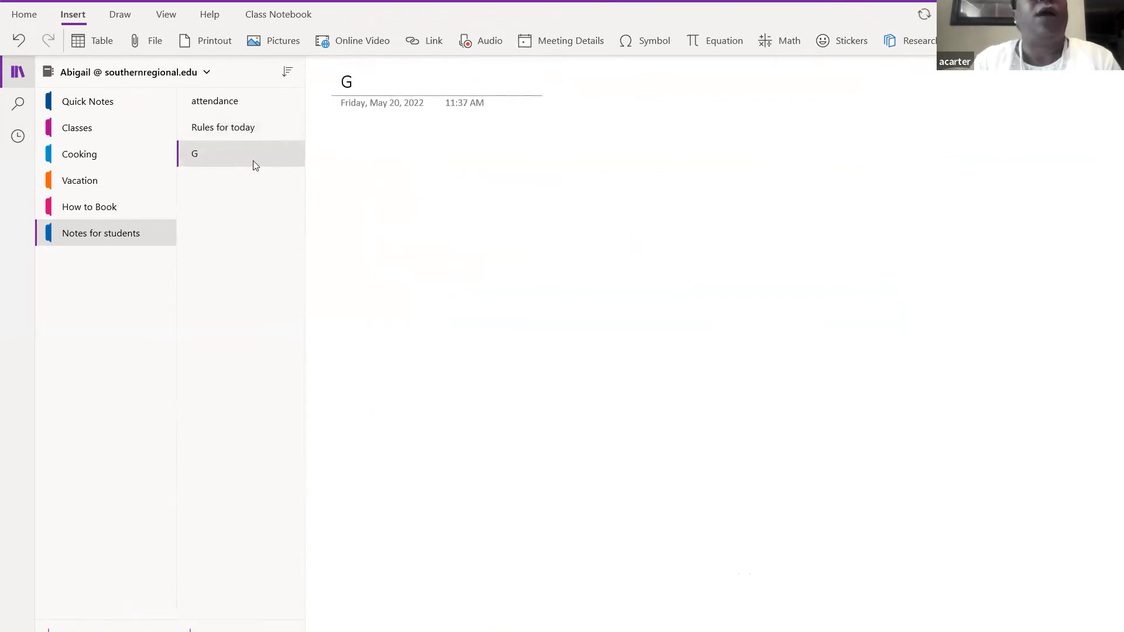
type("oo")
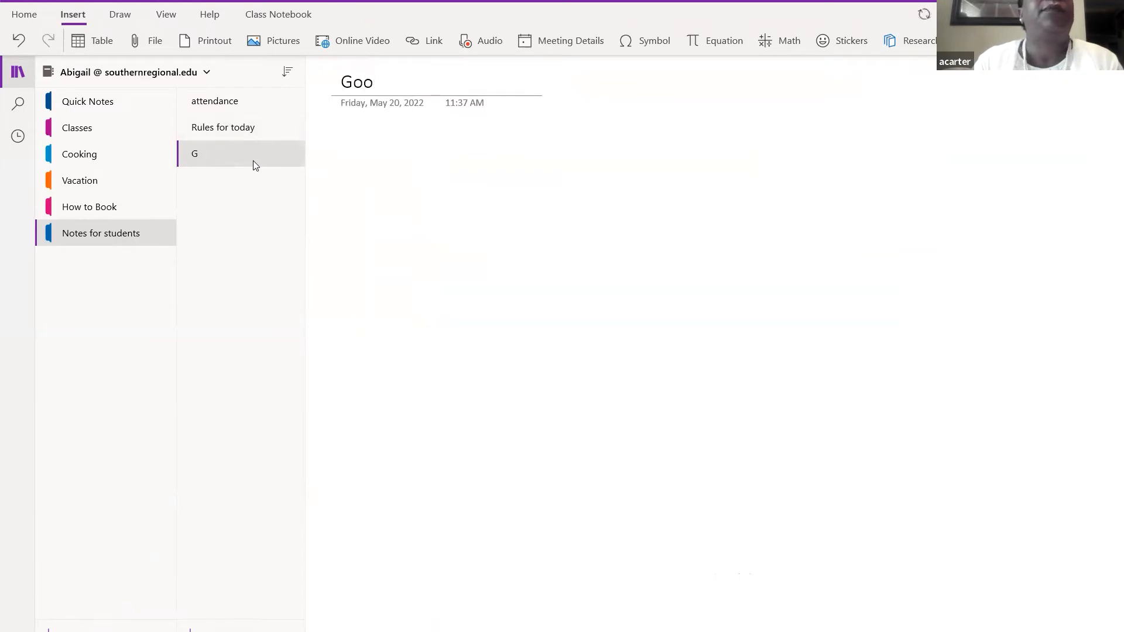
type("d Job")
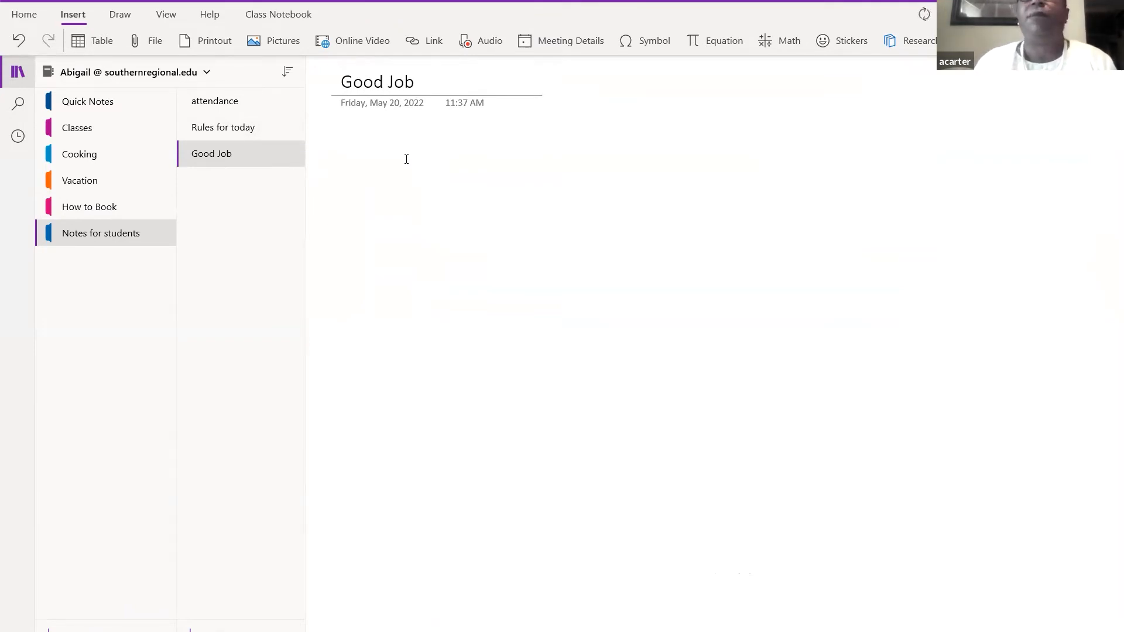
left_click(847, 40)
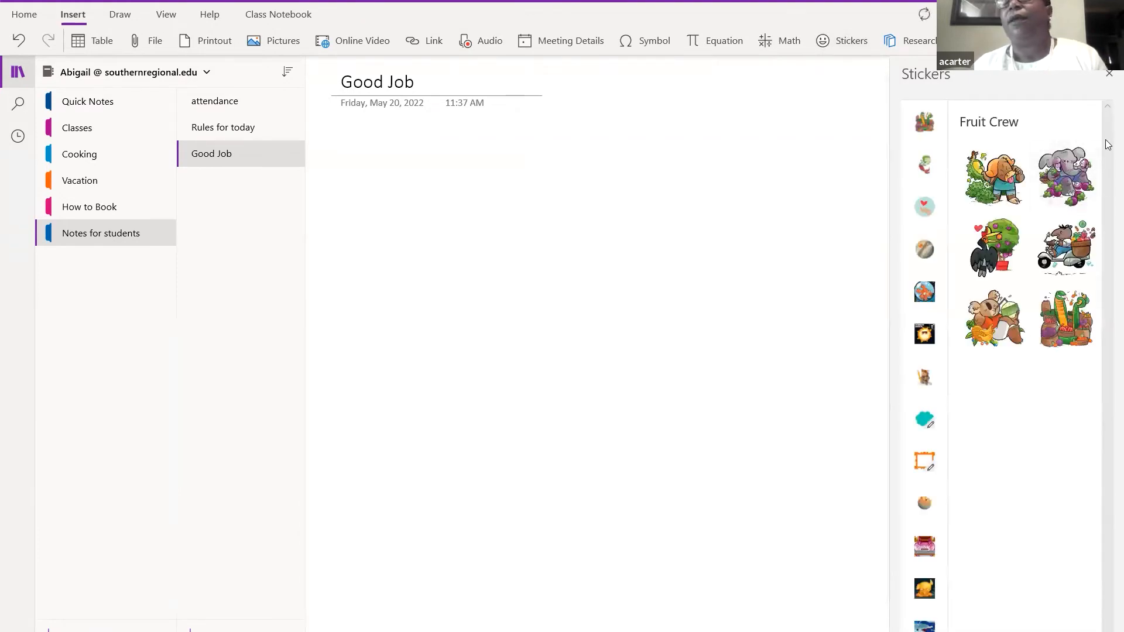
- Insert the Fruit Crew sticker of a tapir on a scooter below the date
left_click(1070, 260)
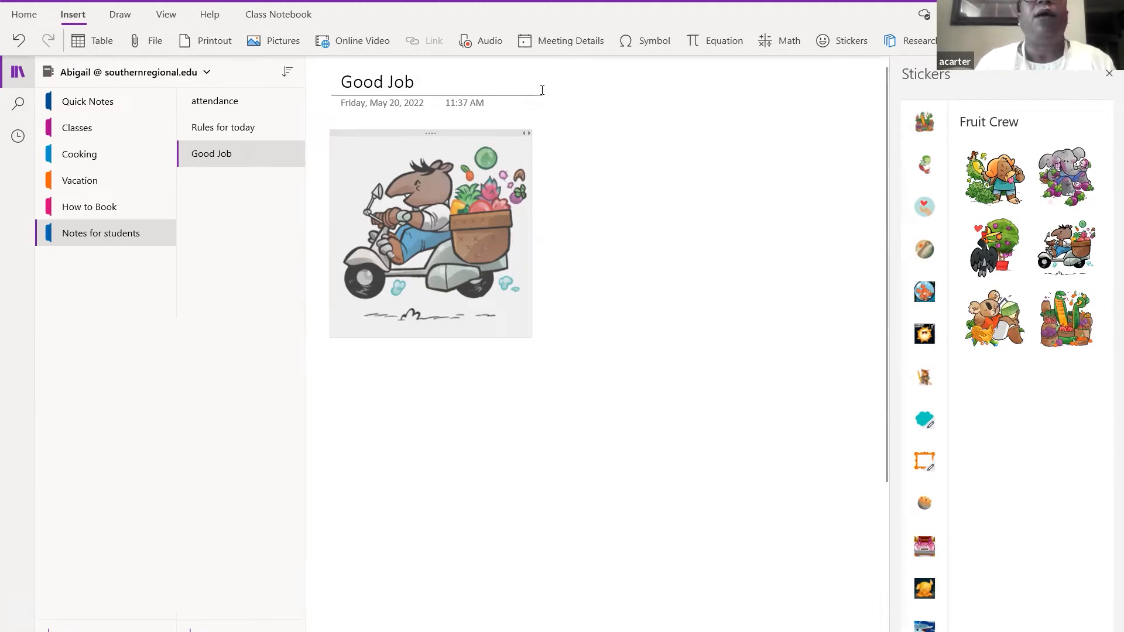
- Deselect the scooter sticker and close both the Meeting Details and Stickers panes
left_click(578, 46)
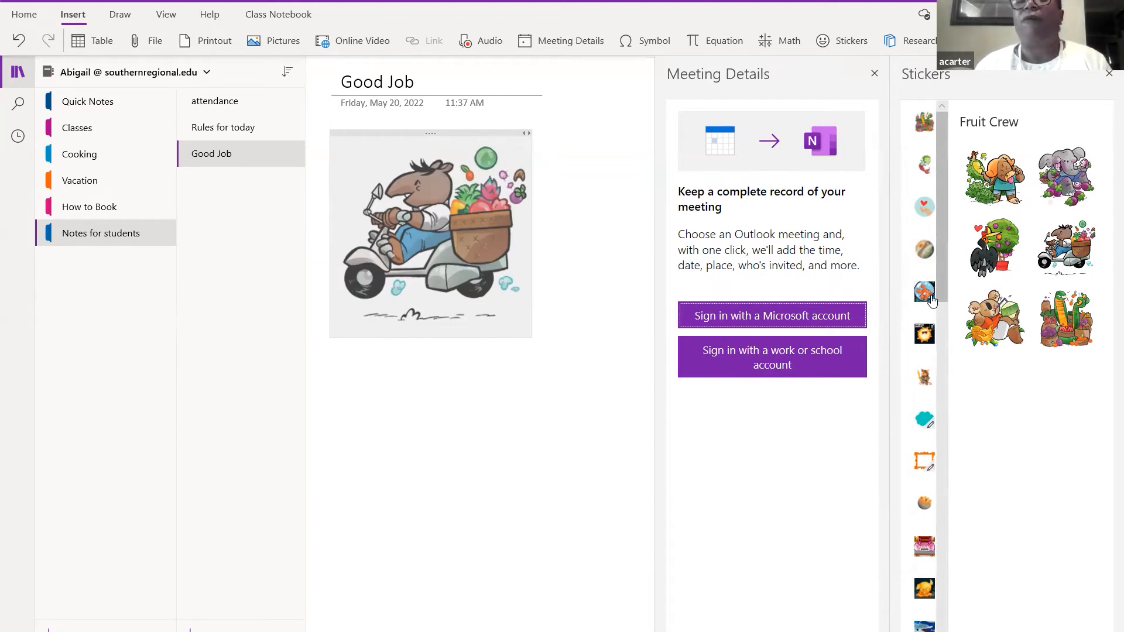
left_click(781, 283)
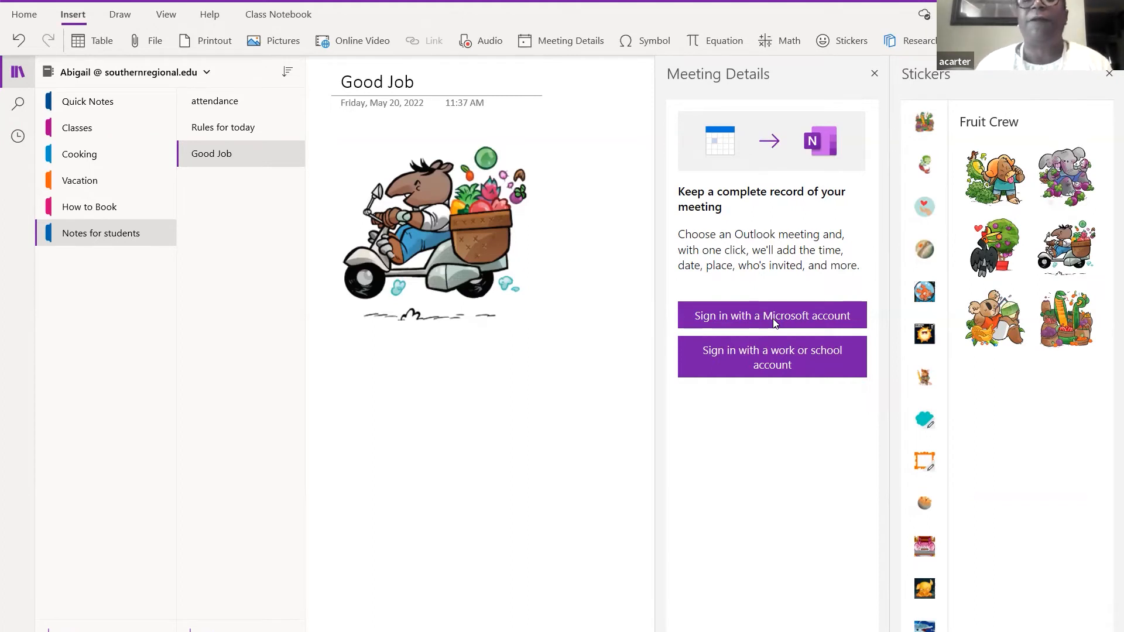
left_click(878, 76)
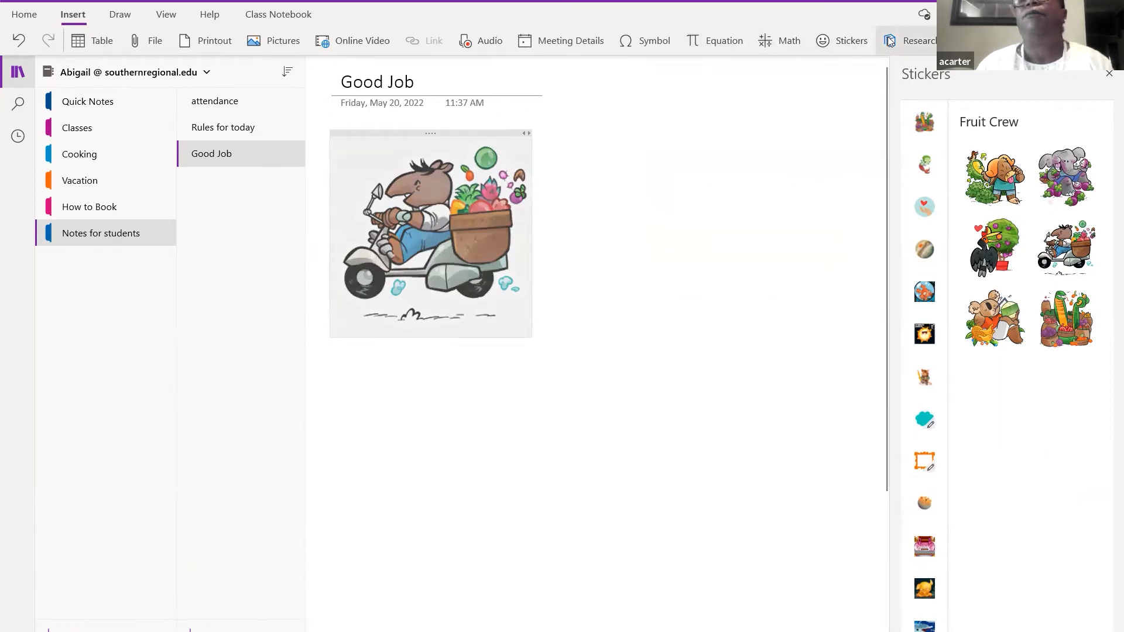
left_click(1106, 77)
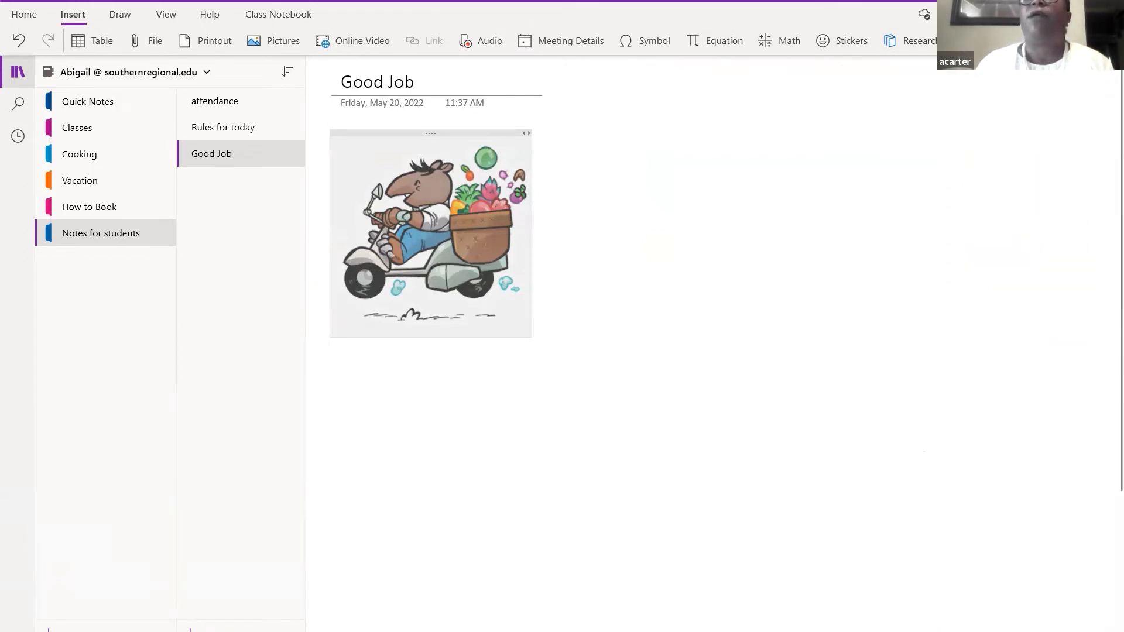
left_click(923, 44)
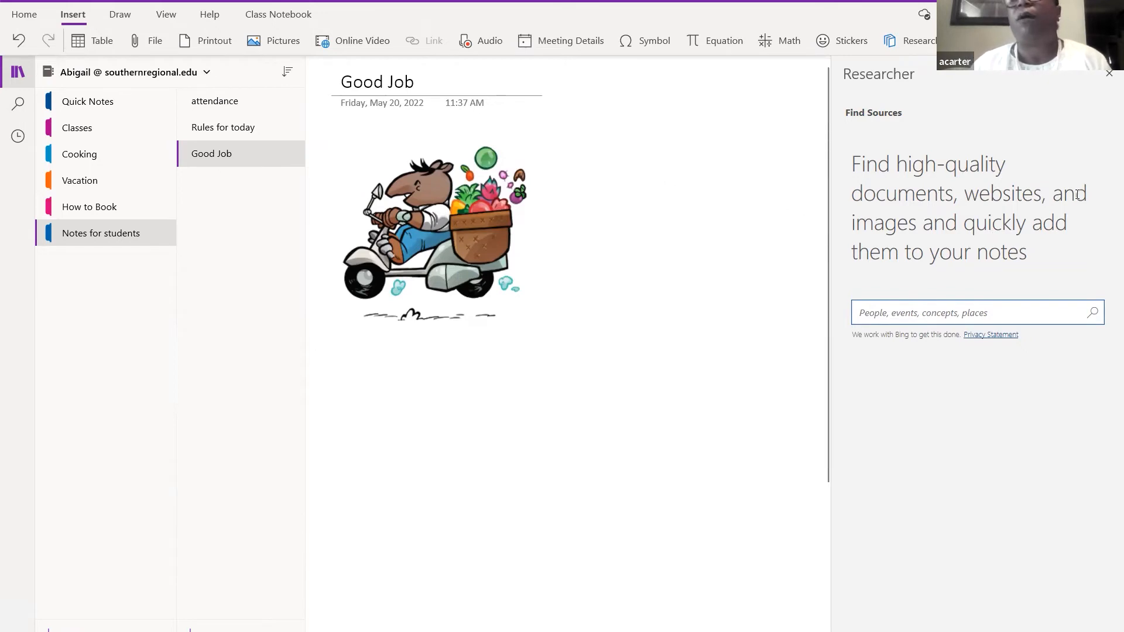
left_click(1109, 76)
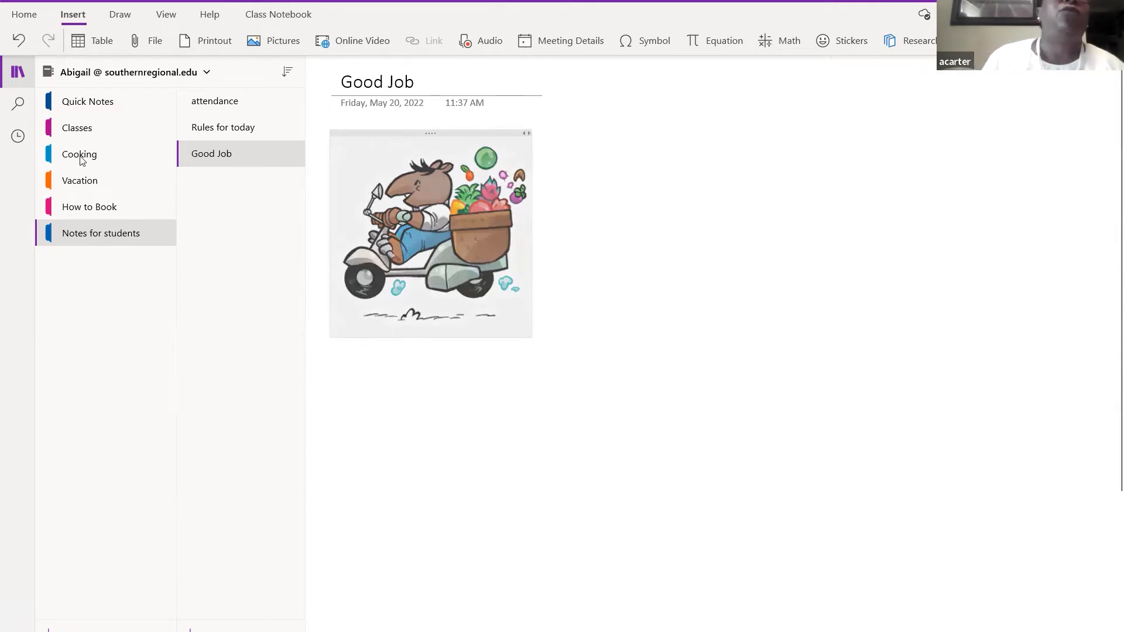
- Show the Draw tab tools and dismiss the Shapes gallery without adding a shape
left_click(120, 15)
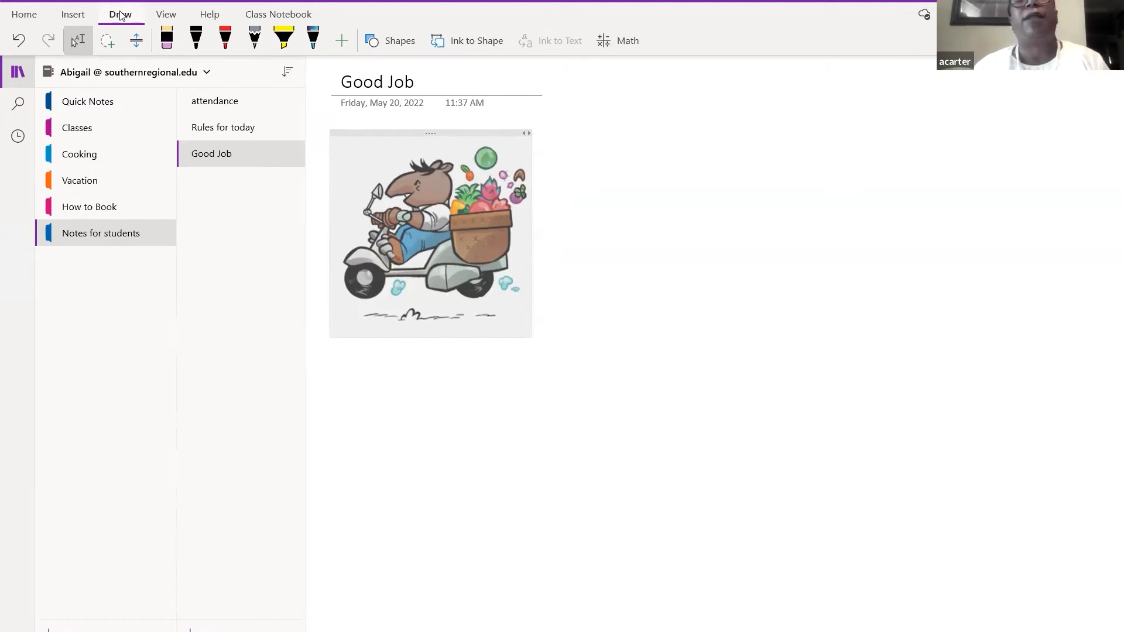
left_click(405, 45)
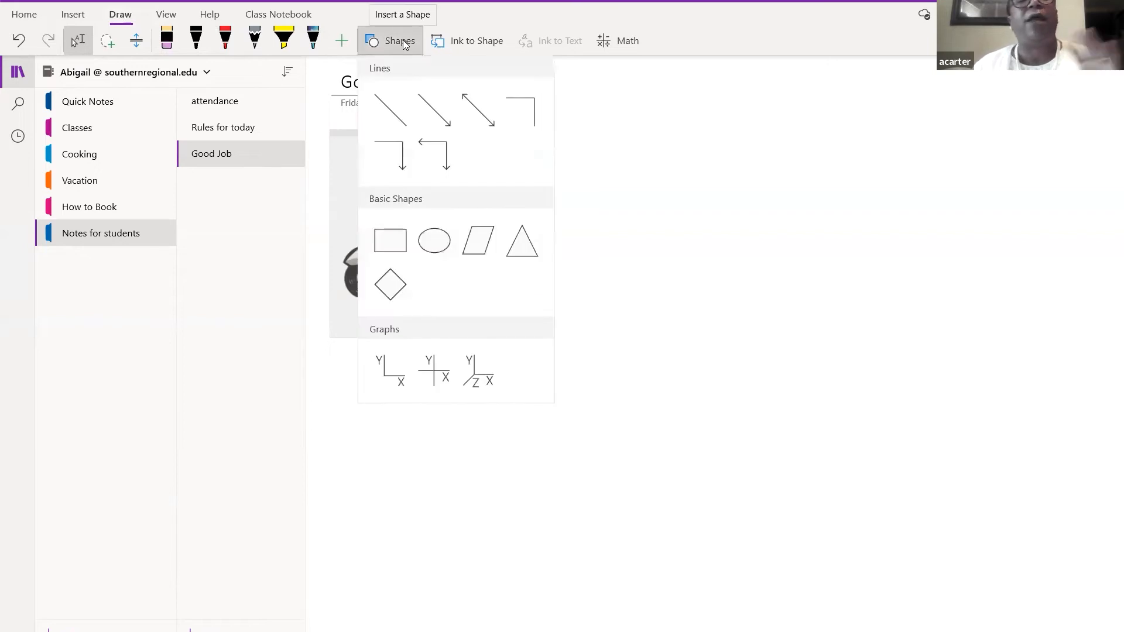
left_click(595, 120)
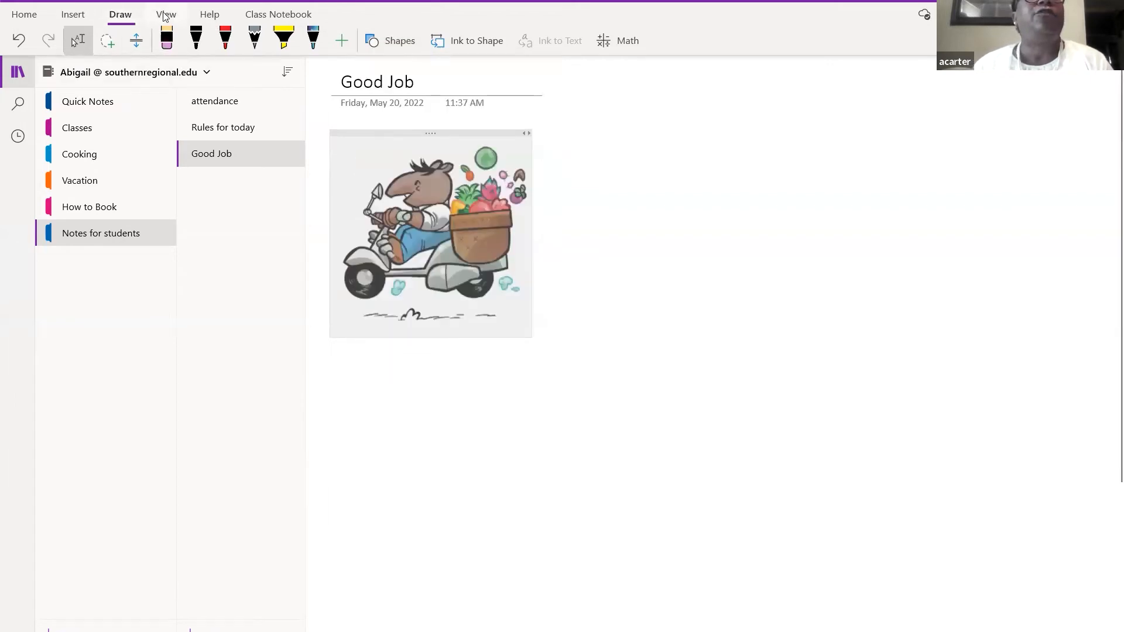
- Switch to the attendance page and select both items of its list
left_click(165, 15)
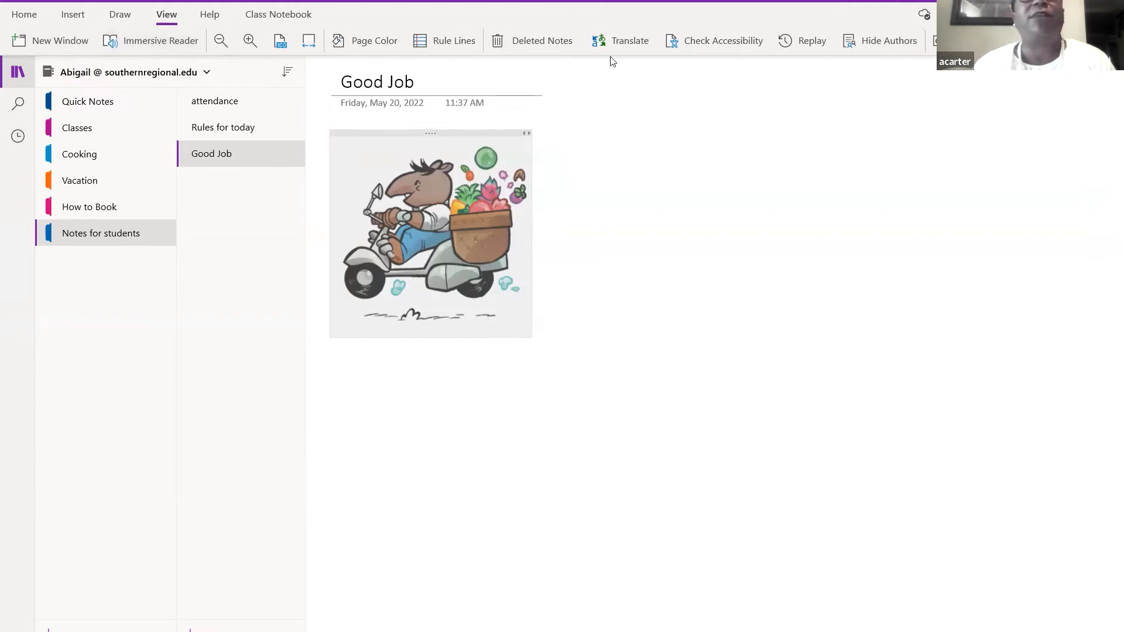
left_click(220, 104)
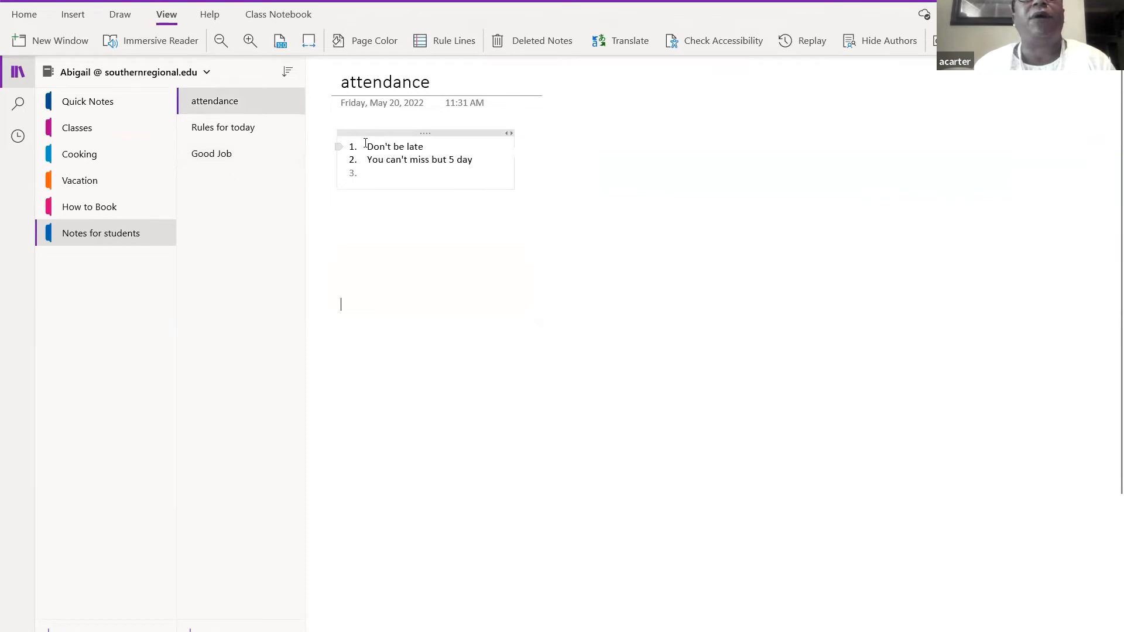
left_click_drag(365, 143, 473, 164)
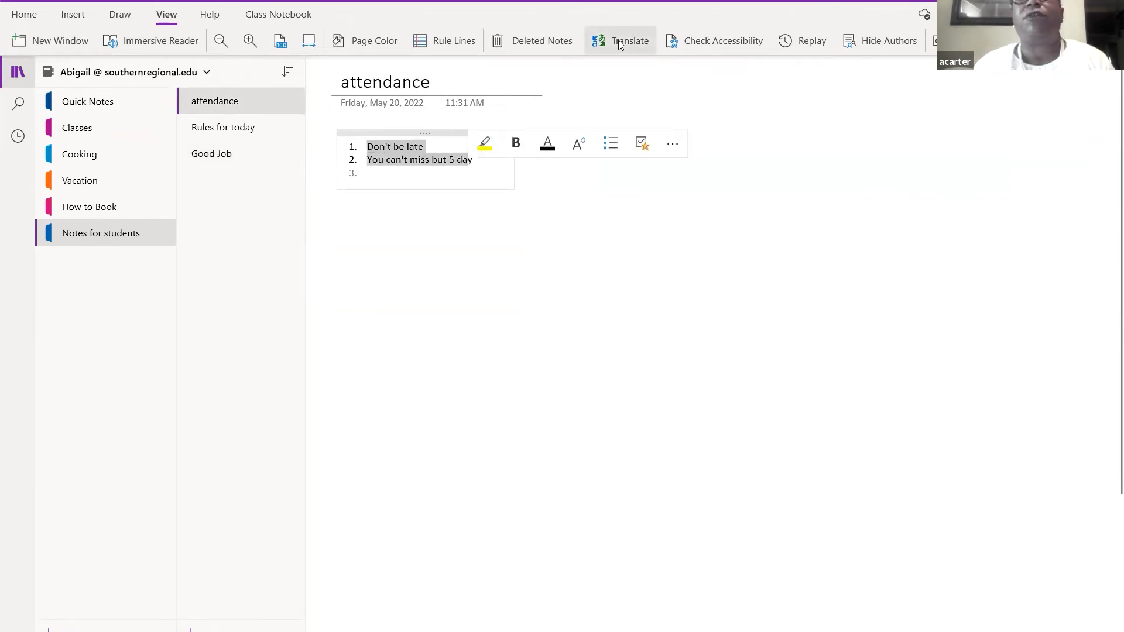
- Translate the attendance page into French using the Translator pane
left_click(620, 44)
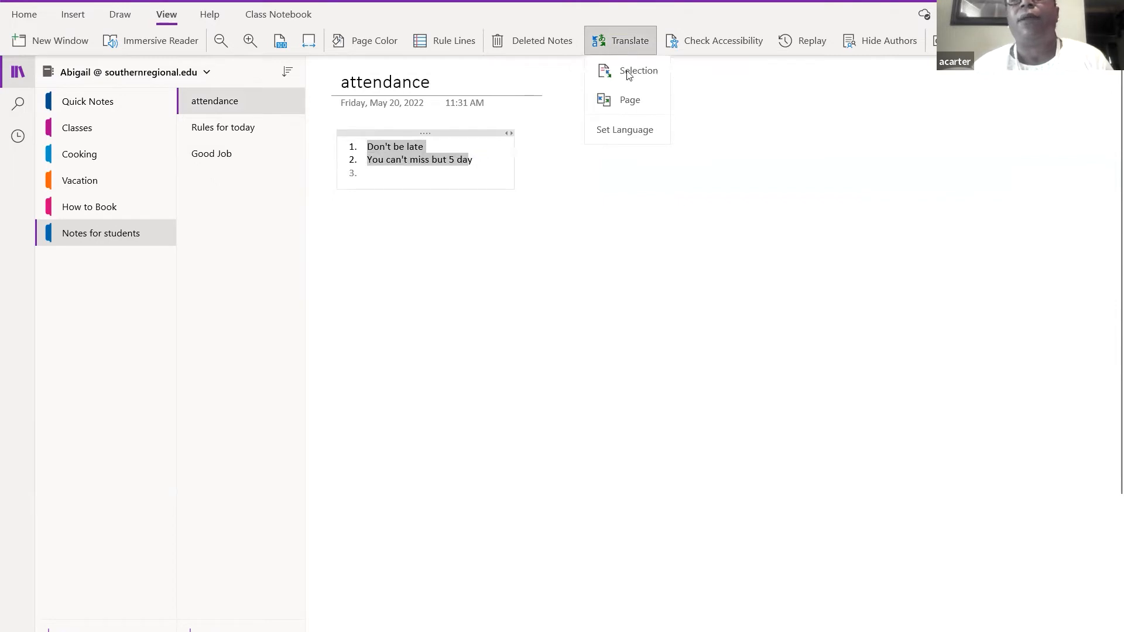
left_click(628, 129)
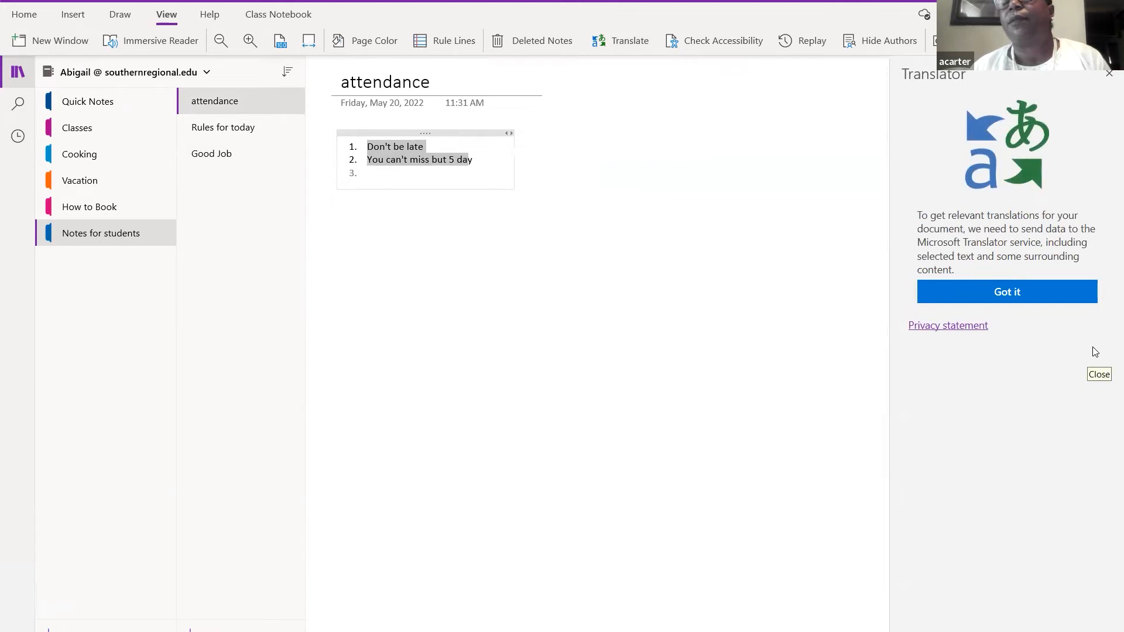
left_click(1048, 295)
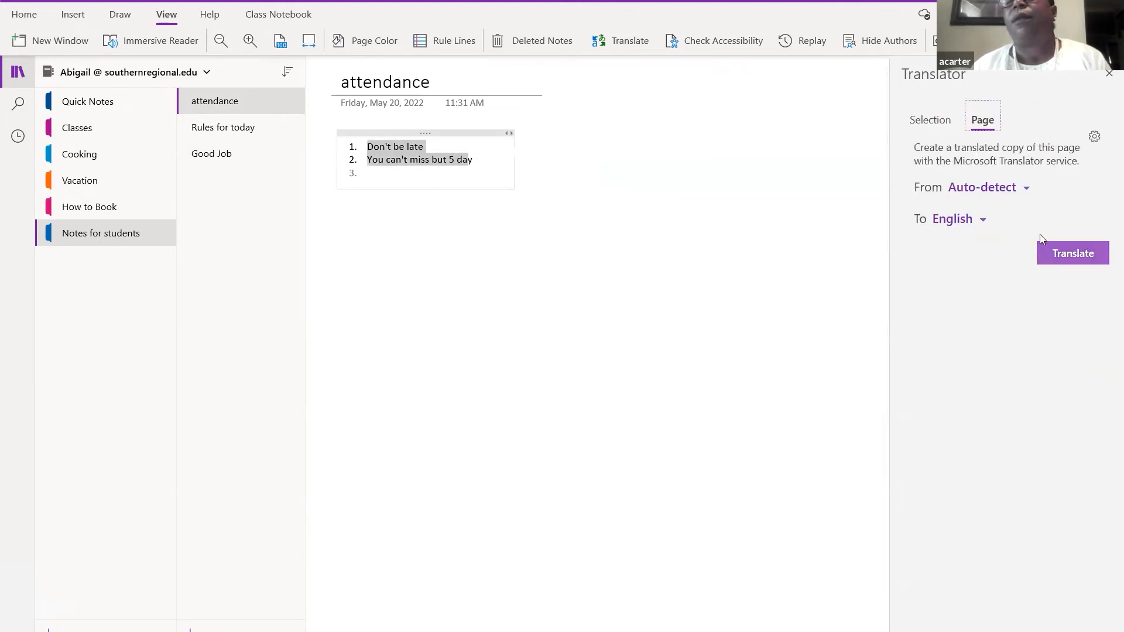
left_click(982, 222)
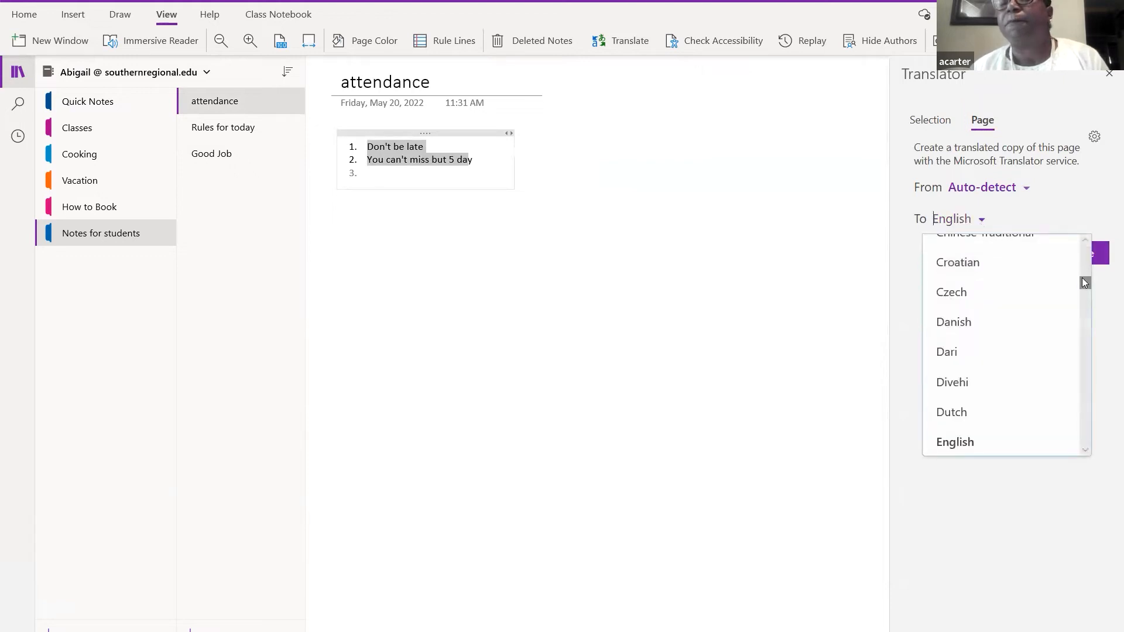
left_click_drag(1083, 282, 1086, 296)
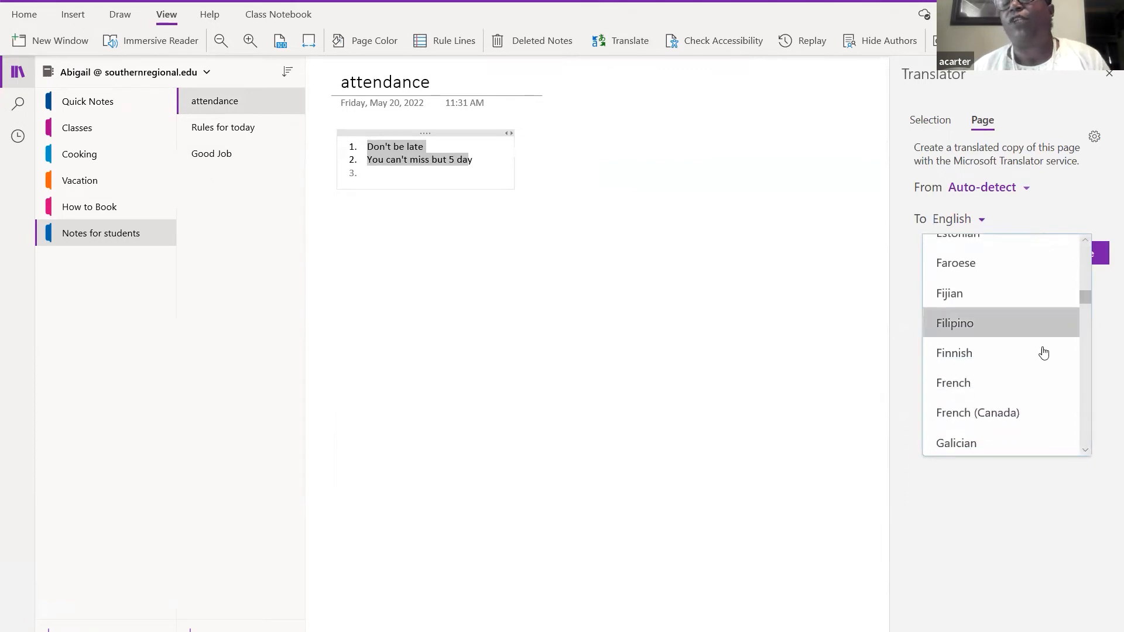
left_click(1018, 382)
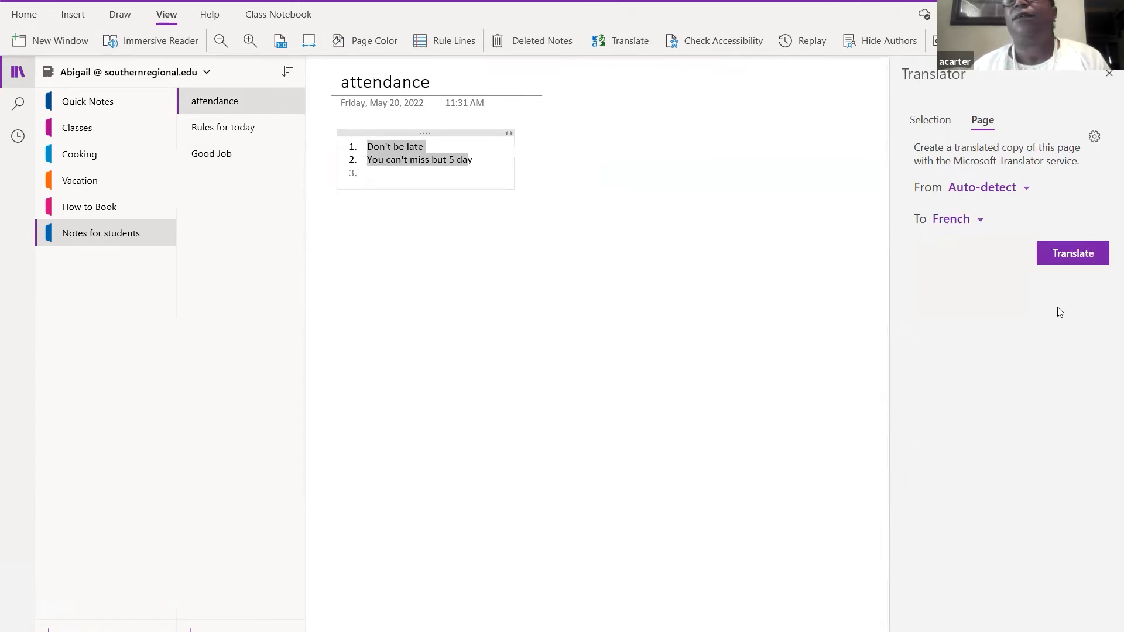
left_click(1072, 259)
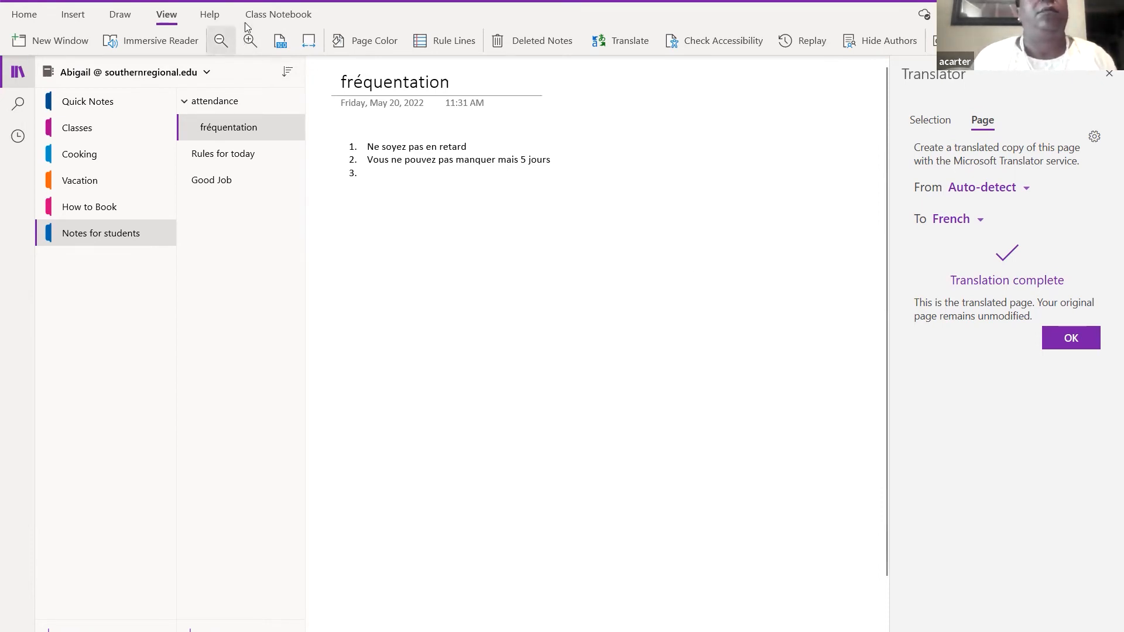
- Show the Class Notebook tab tools in the ribbon
left_click(264, 20)
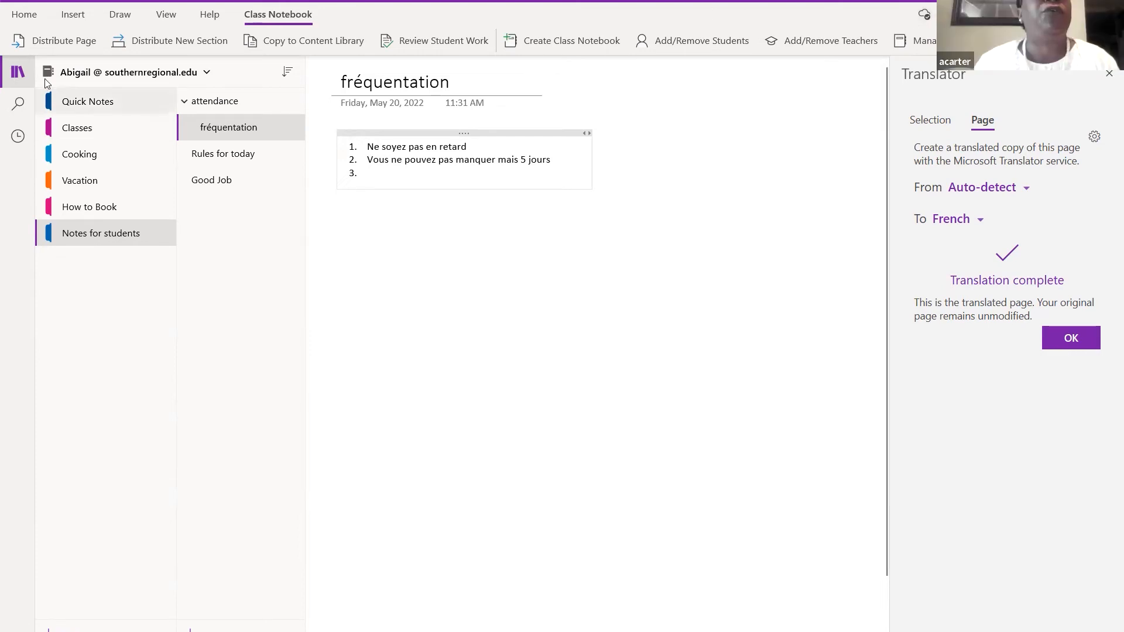
- Return to the Home ribbon, dismiss the Dictate language list, and close the Translator pane
left_click(26, 16)
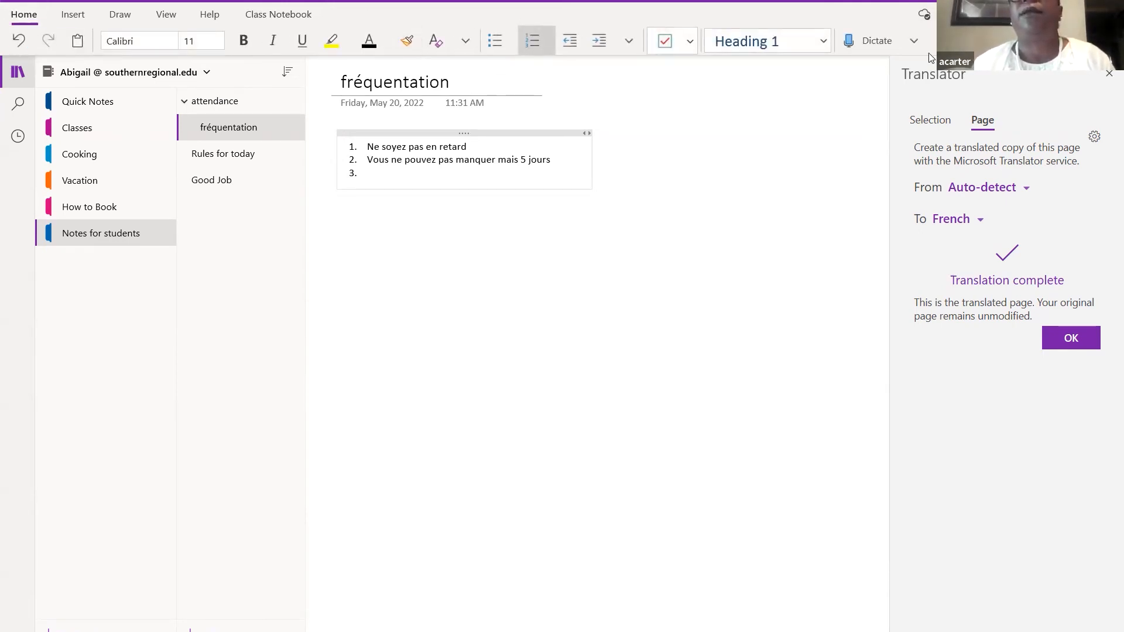
left_click(915, 41)
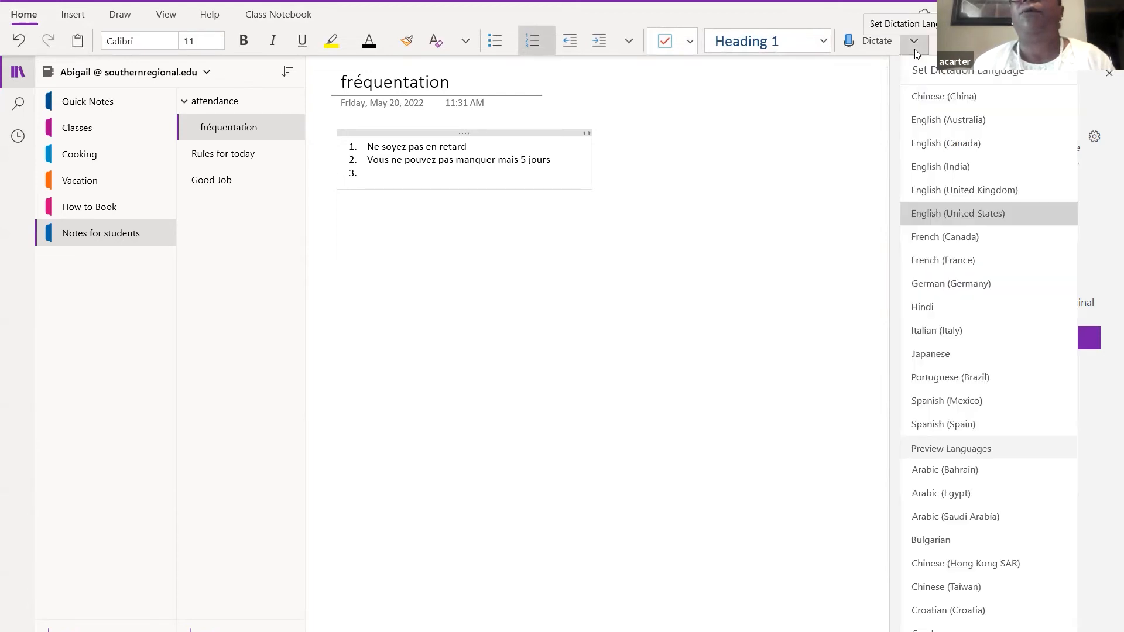
left_click(914, 50)
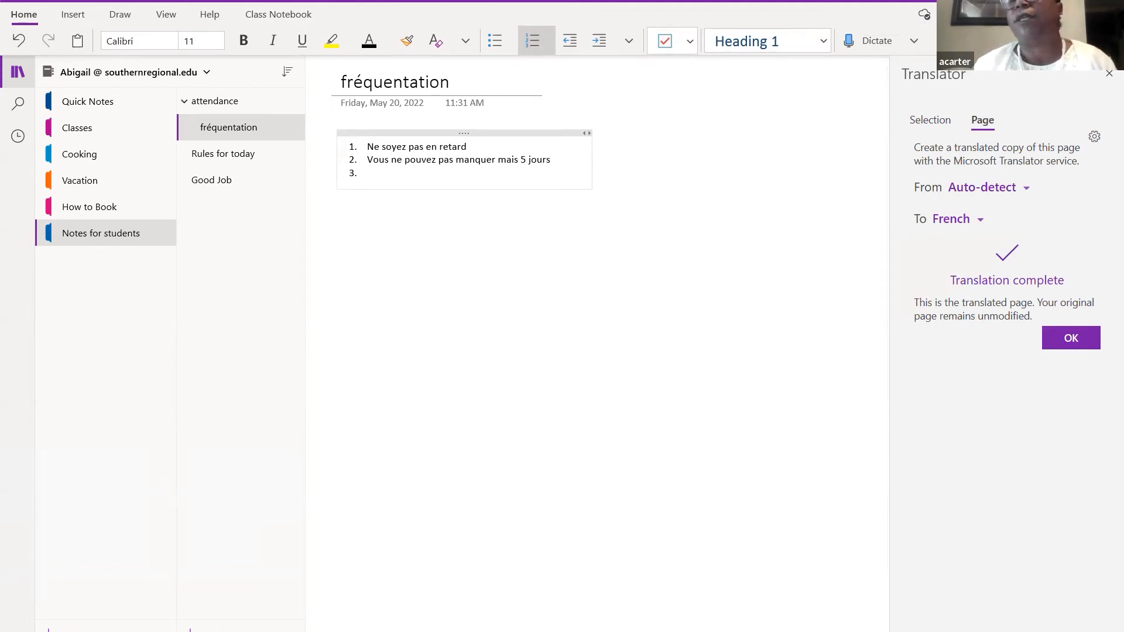
left_click(1108, 77)
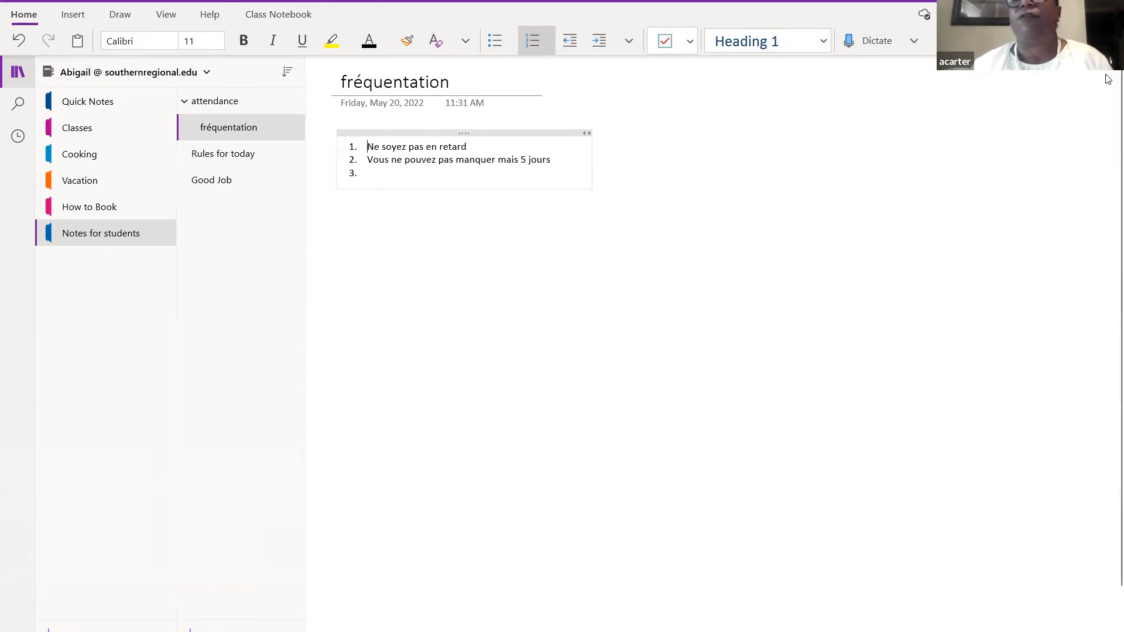
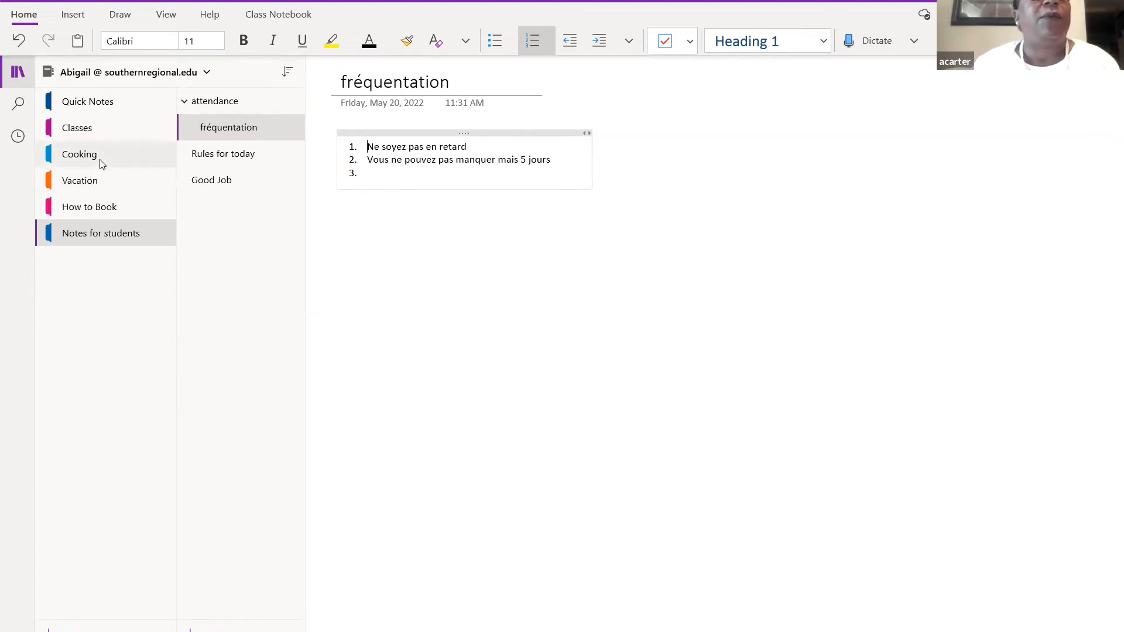
- Open the Art page in the Classes section and place the cursor on the page
left_click(89, 134)
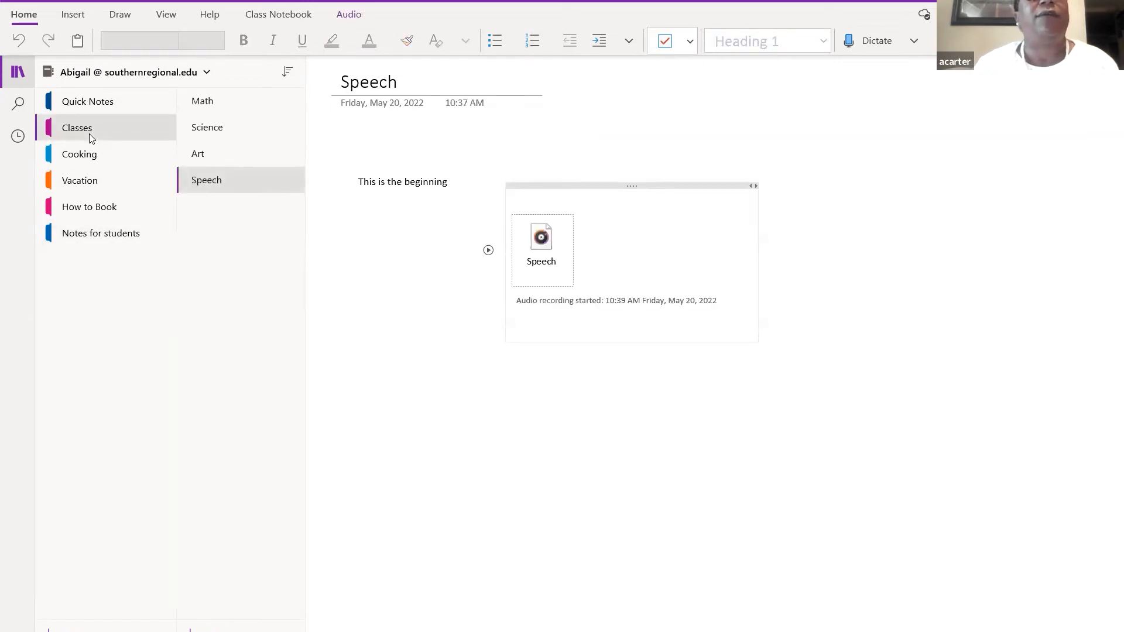
left_click(220, 156)
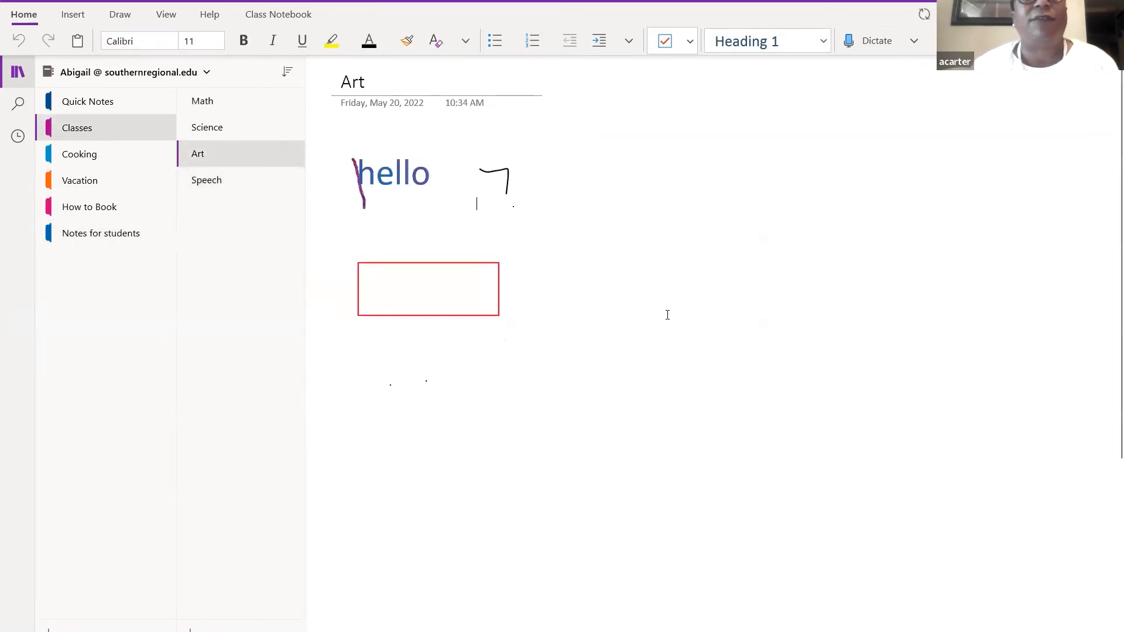
left_click(474, 379)
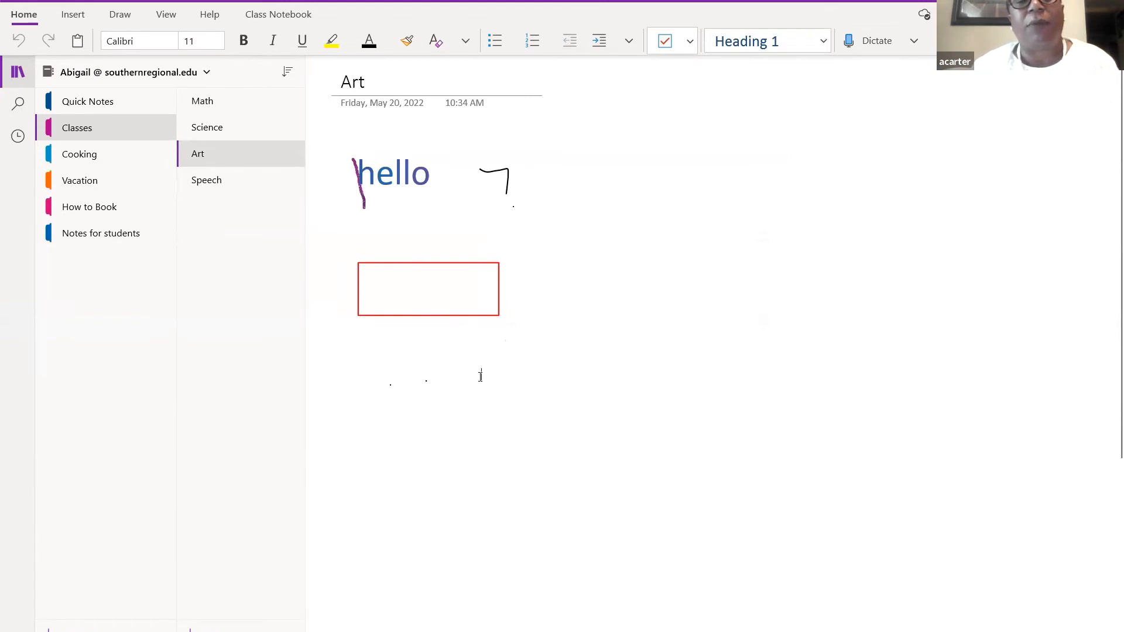
- Handwrite 'Look at me' below the red rectangle using the Draw tab's multicoloured pen
left_click(118, 16)
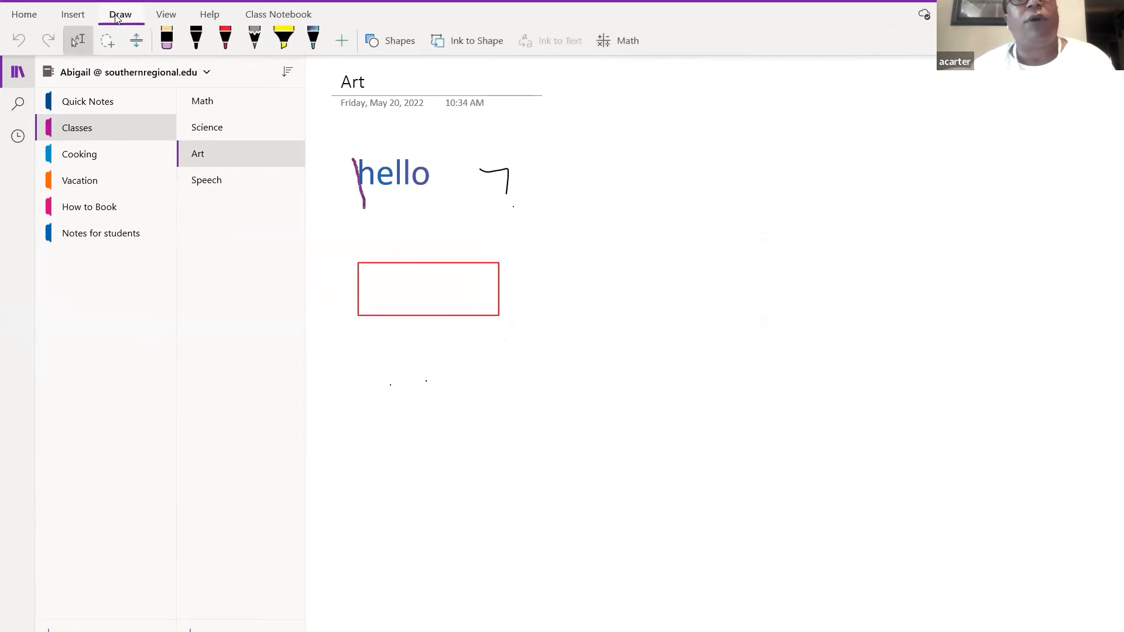
left_click(313, 40)
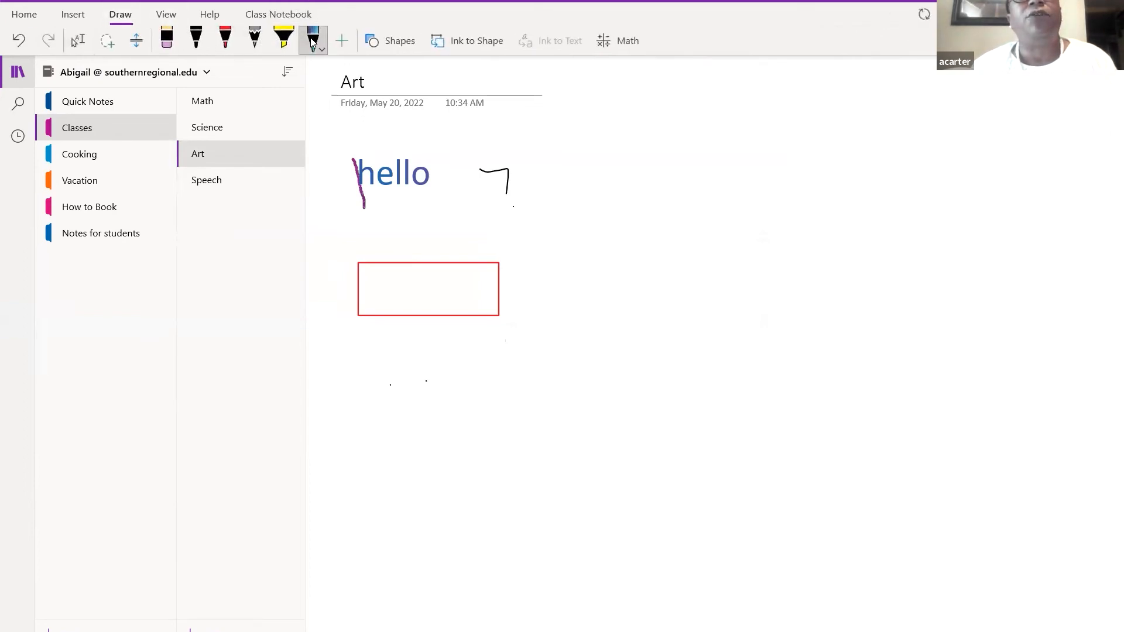
left_click(428, 356)
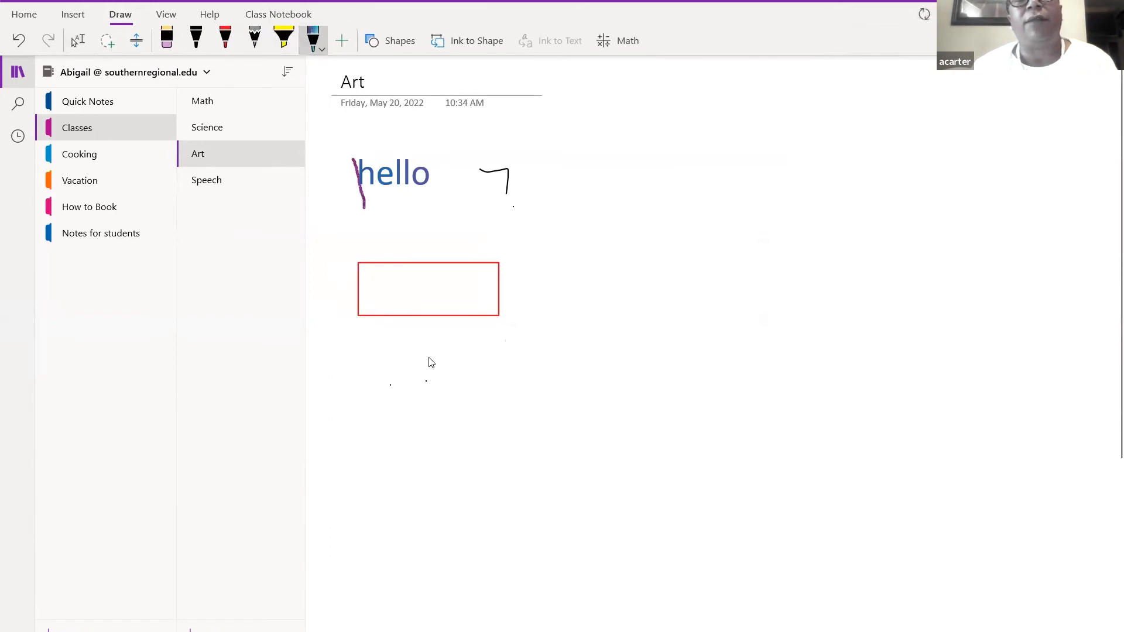
mouse_move(428, 356)
left_mouse_down()
mouse_move(434, 394)
mouse_move(463, 398)
mouse_move(488, 384)
mouse_move(563, 403)
left_mouse_up()
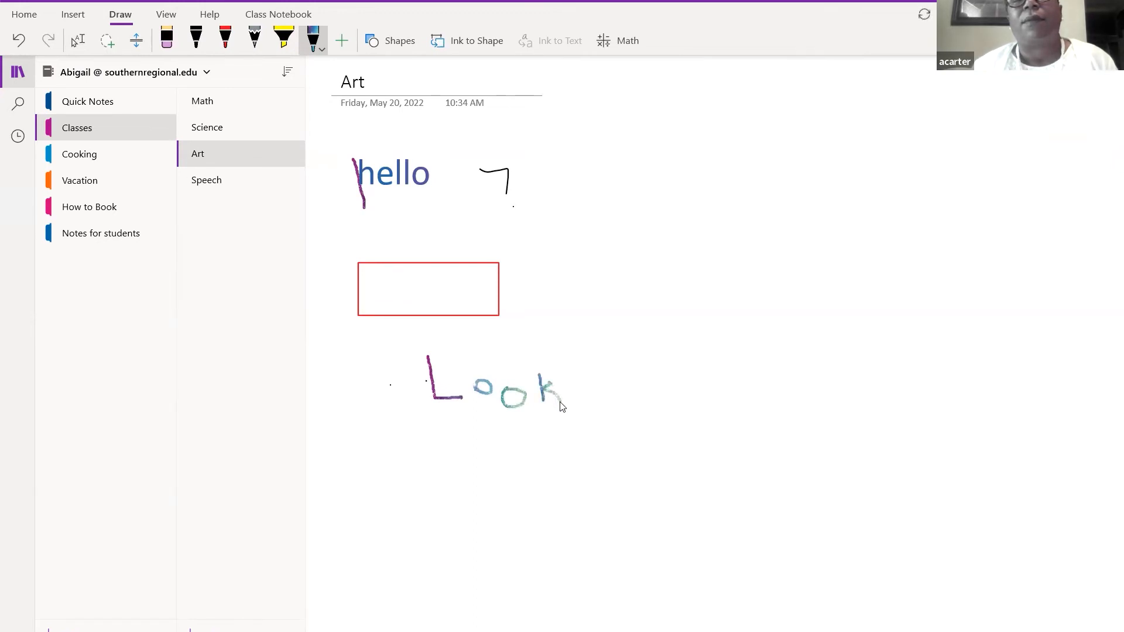
mouse_move(623, 395)
left_mouse_down()
mouse_move(616, 411)
mouse_move(656, 383)
mouse_move(638, 381)
mouse_move(644, 407)
mouse_move(698, 391)
mouse_move(710, 405)
mouse_move(732, 392)
mouse_move(716, 400)
mouse_move(733, 402)
left_mouse_up()
left_click(627, 388)
left_click(680, 391)
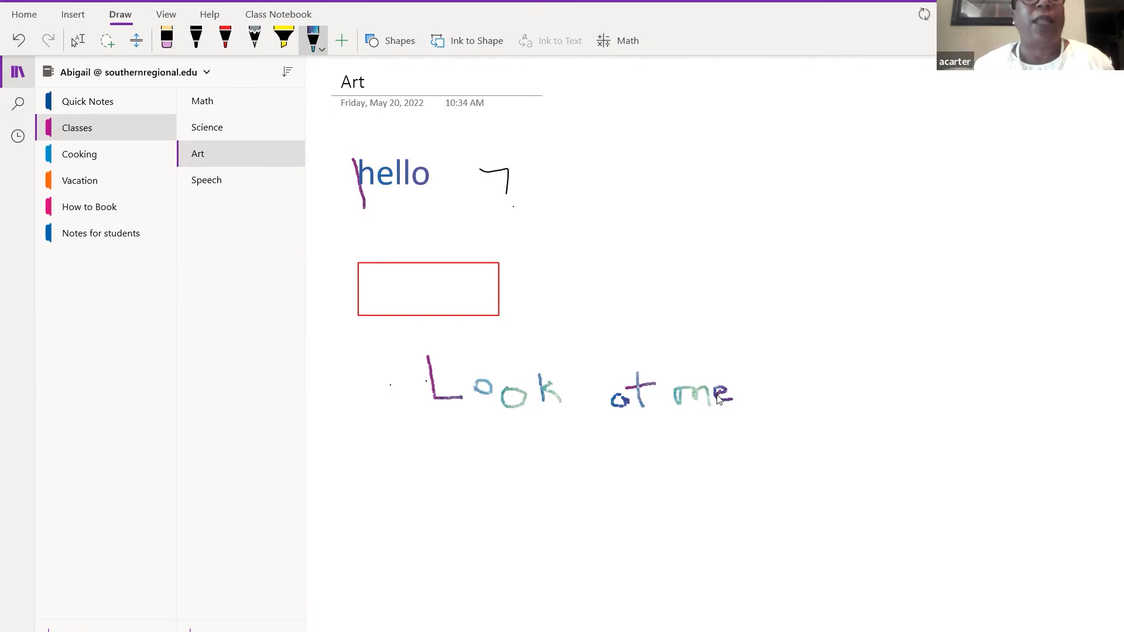
- Lasso-select all of the handwritten 'Look at me' ink
left_click(108, 41)
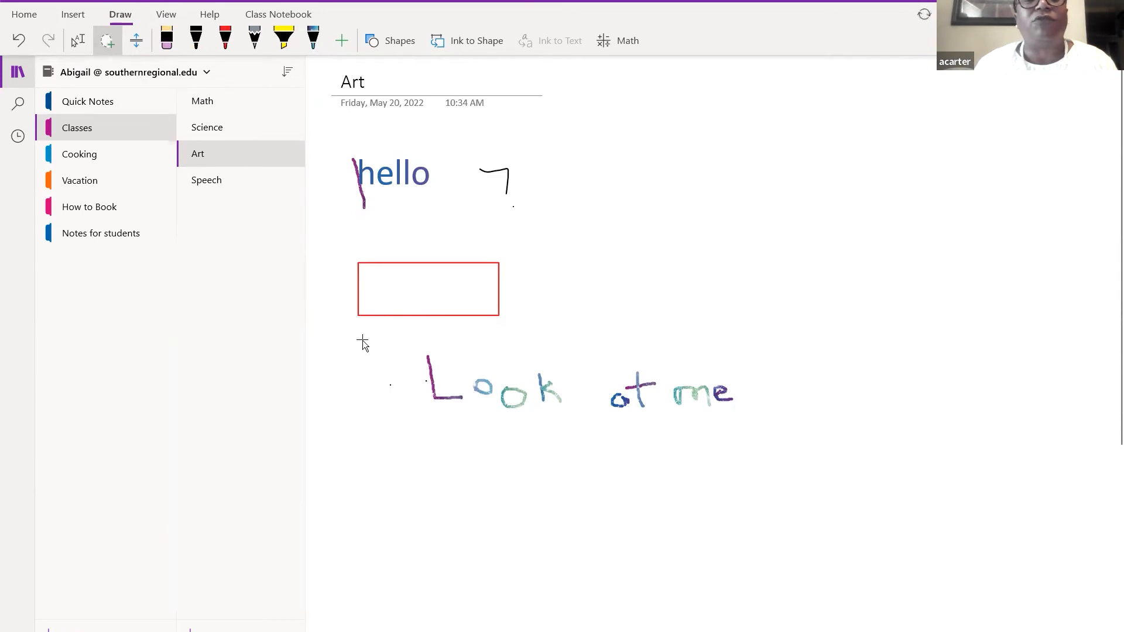
mouse_move(370, 338)
left_mouse_down()
mouse_move(406, 410)
mouse_move(459, 454)
mouse_move(602, 447)
mouse_move(620, 360)
mouse_move(648, 343)
mouse_move(708, 367)
mouse_move(722, 283)
mouse_move(743, 272)
left_mouse_up()
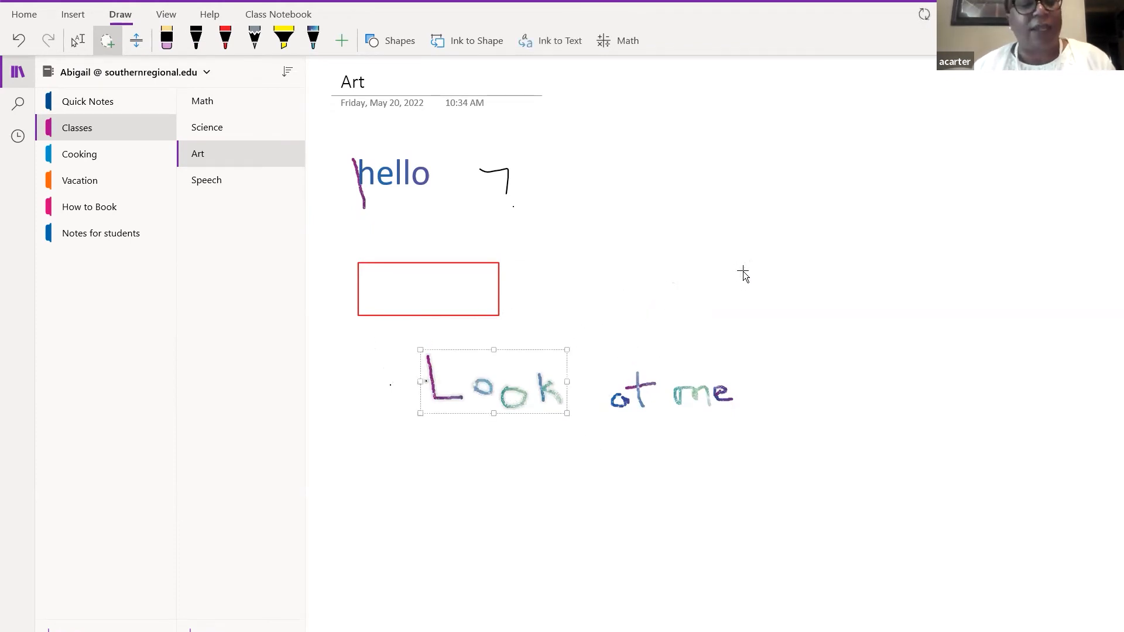
key("Escape")
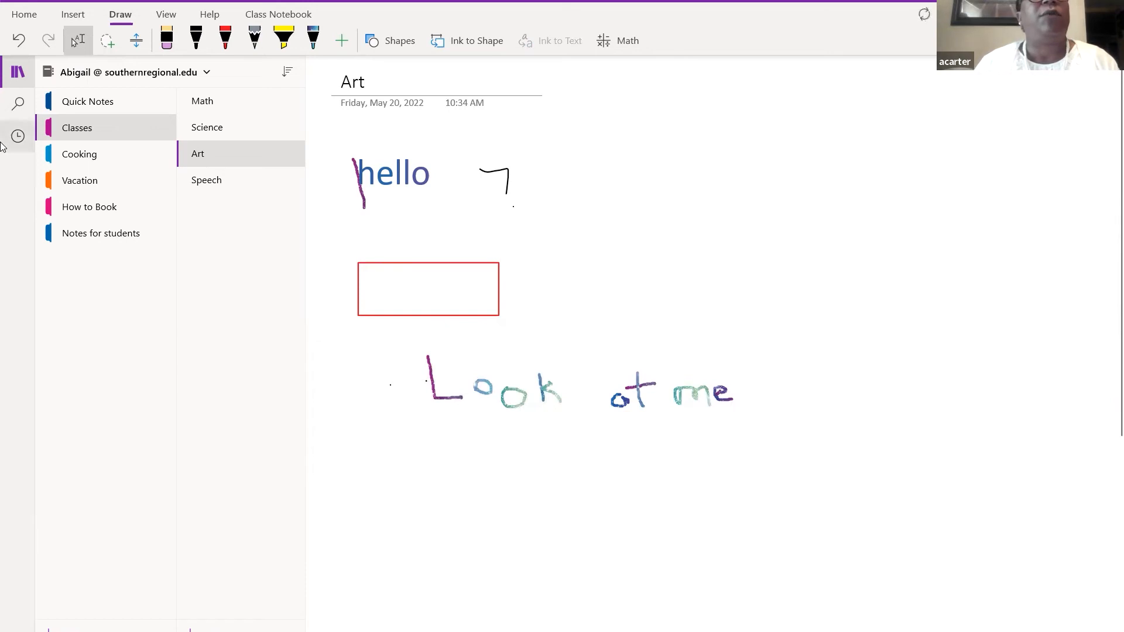
left_click(104, 46)
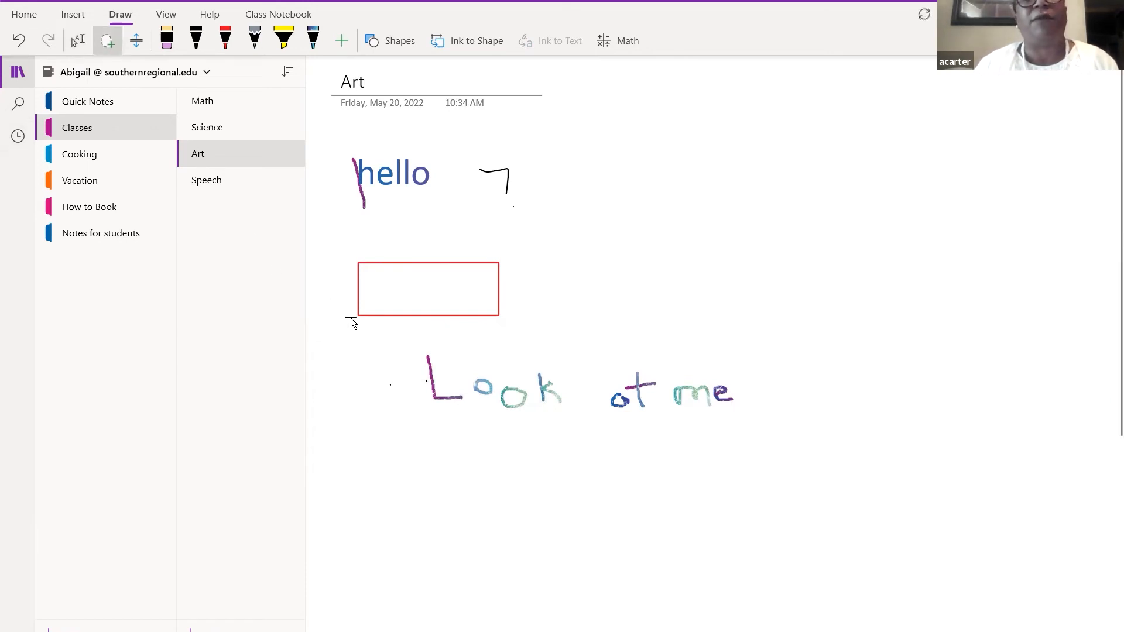
mouse_move(370, 336)
left_mouse_down()
mouse_move(388, 367)
mouse_move(483, 424)
mouse_move(603, 432)
mouse_move(760, 419)
mouse_move(841, 350)
mouse_move(838, 312)
left_mouse_up()
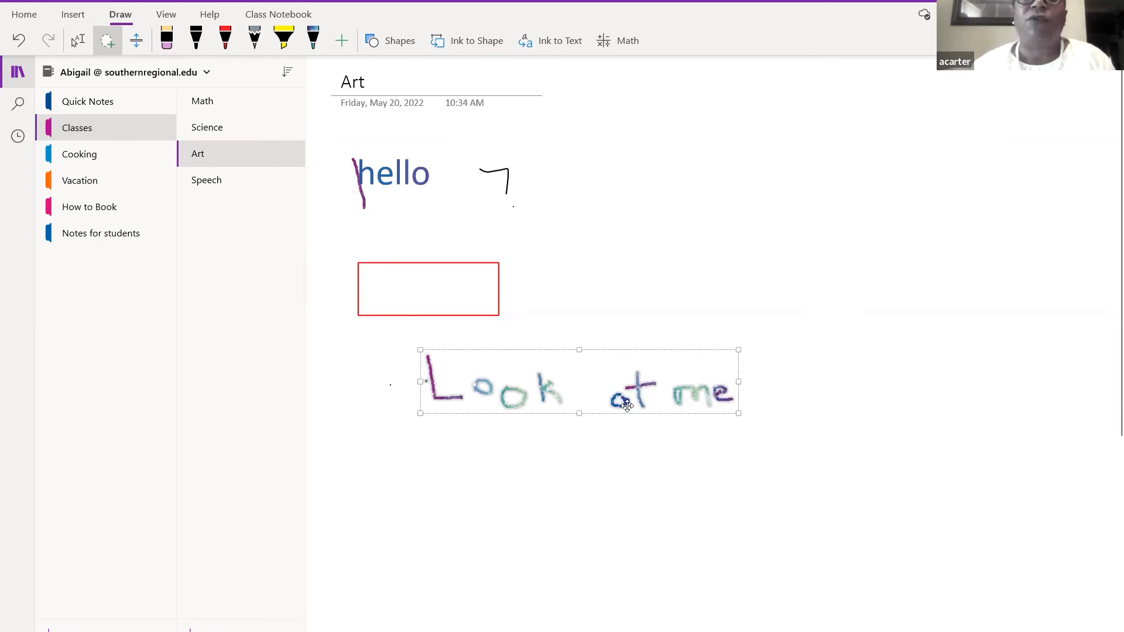
- Convert the selected handwriting to typed text with Ink to Text and deselect it
left_click(538, 46)
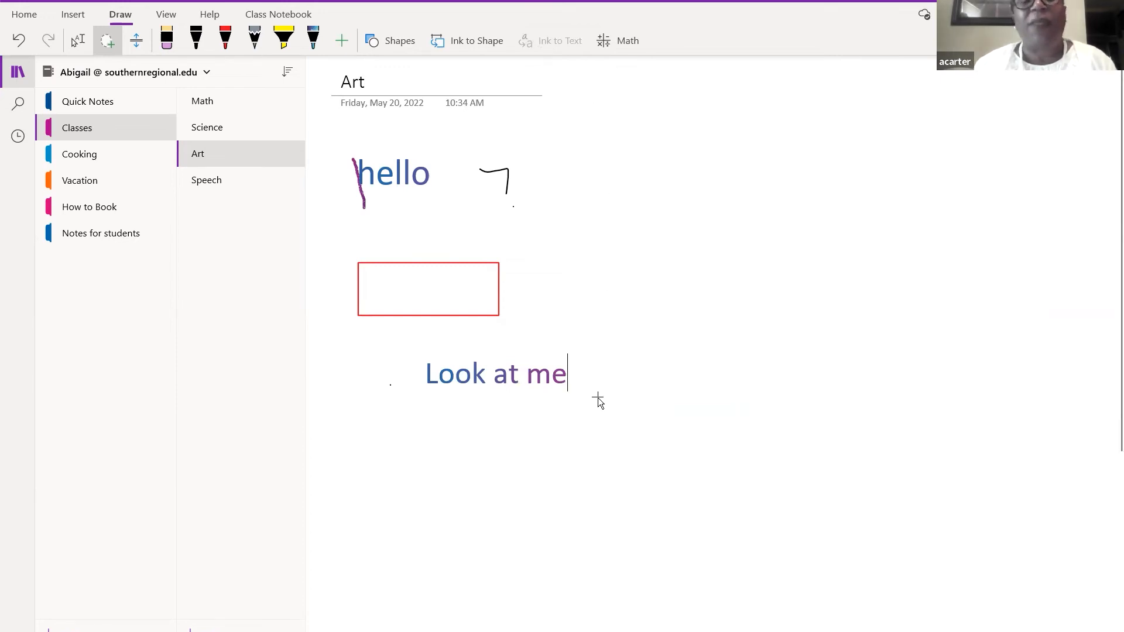
key("Return")
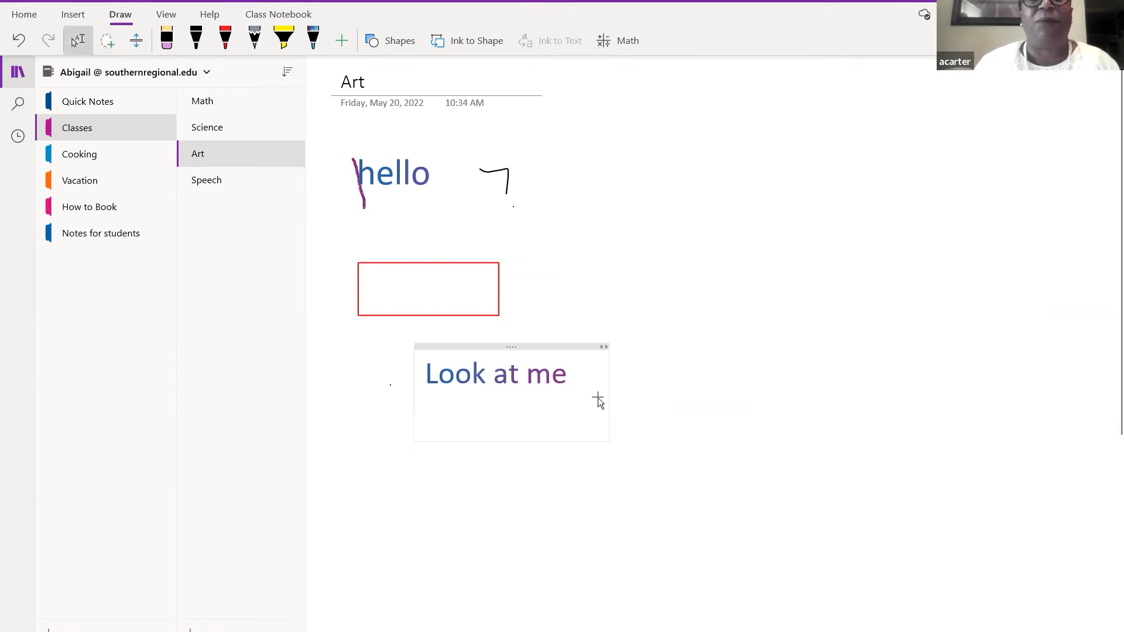
left_click(484, 495)
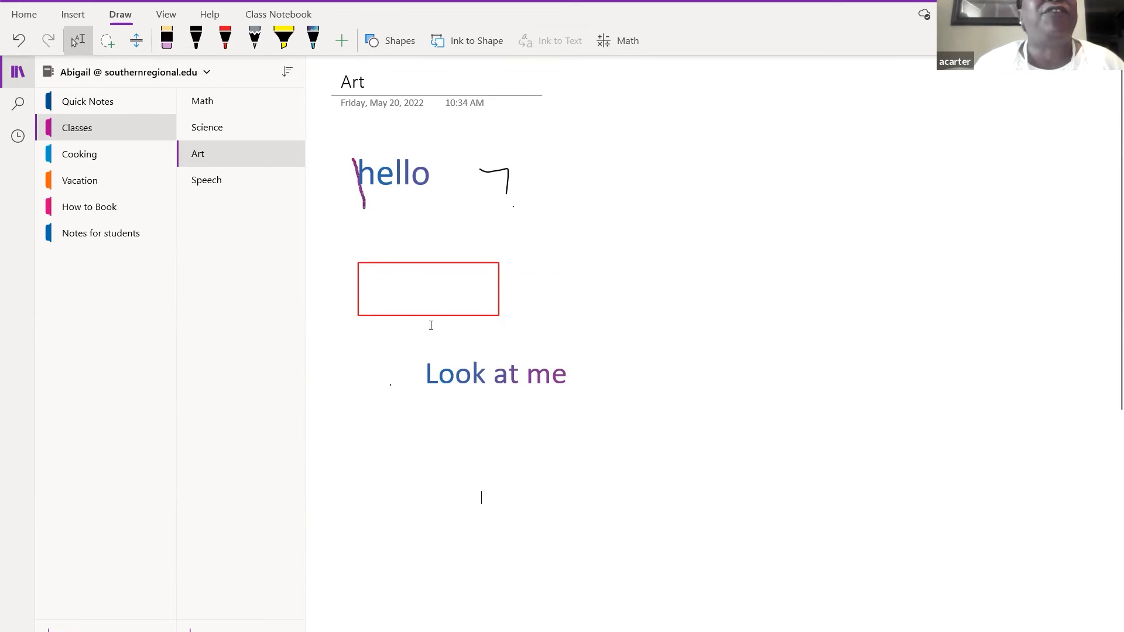
- Sketch a flower with stem, leaf and petals in galaxy-pen ink below 'Look at me'
left_click(313, 42)
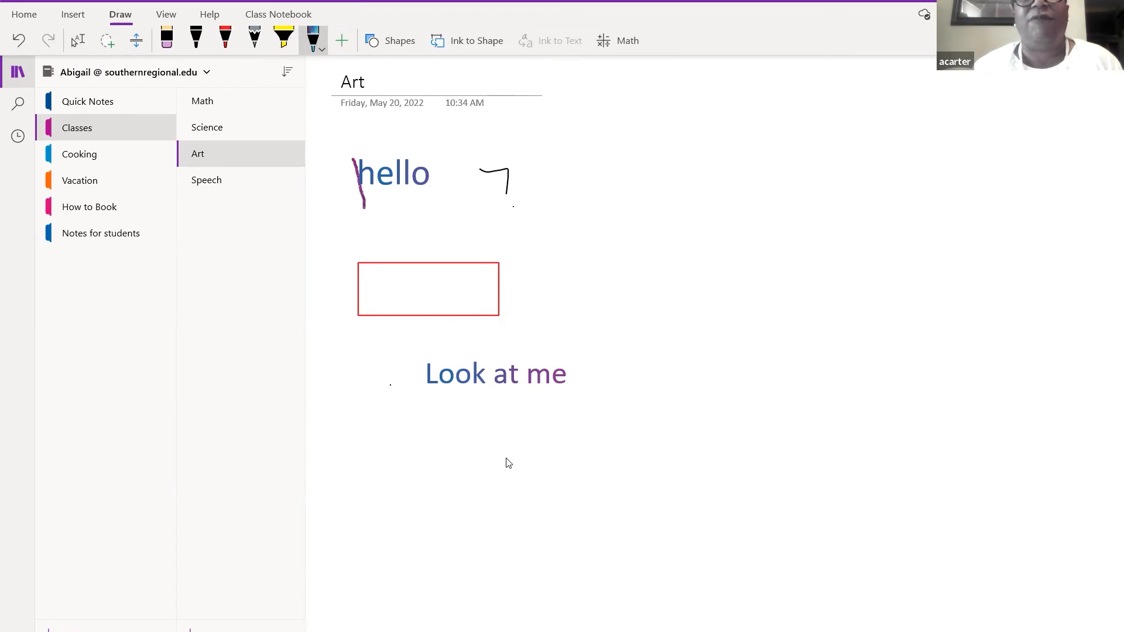
mouse_move(504, 462)
left_mouse_down()
mouse_move(509, 487)
mouse_move(523, 467)
mouse_move(505, 464)
mouse_move(502, 541)
left_mouse_up()
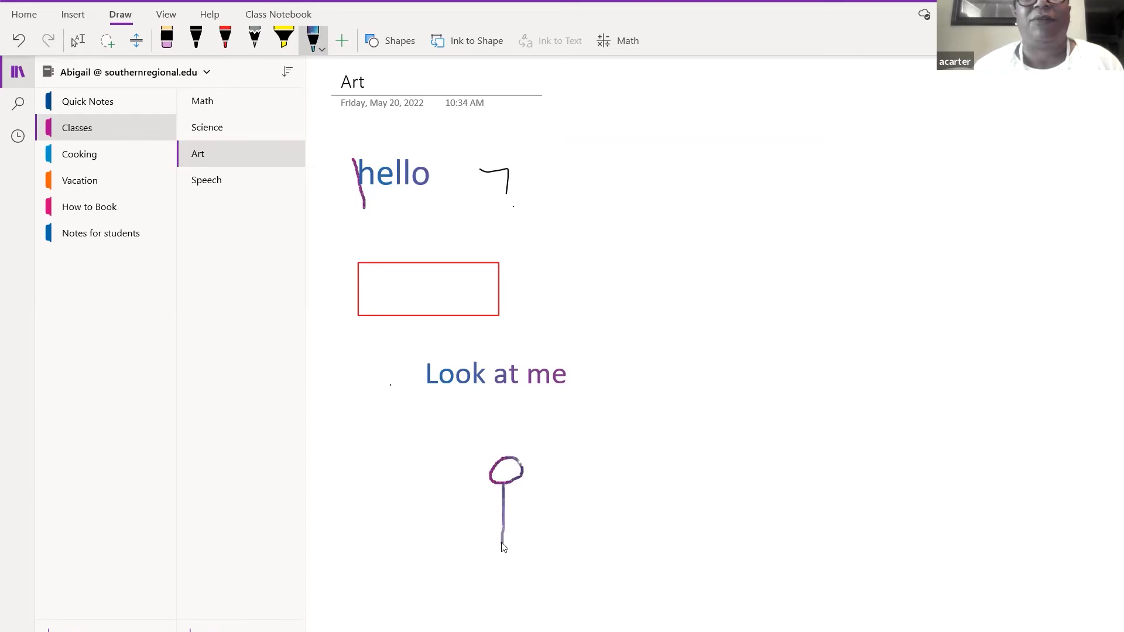
mouse_move(504, 531)
left_mouse_down()
mouse_move(538, 522)
mouse_move(507, 547)
mouse_move(495, 533)
mouse_move(484, 546)
mouse_move(503, 544)
left_mouse_up()
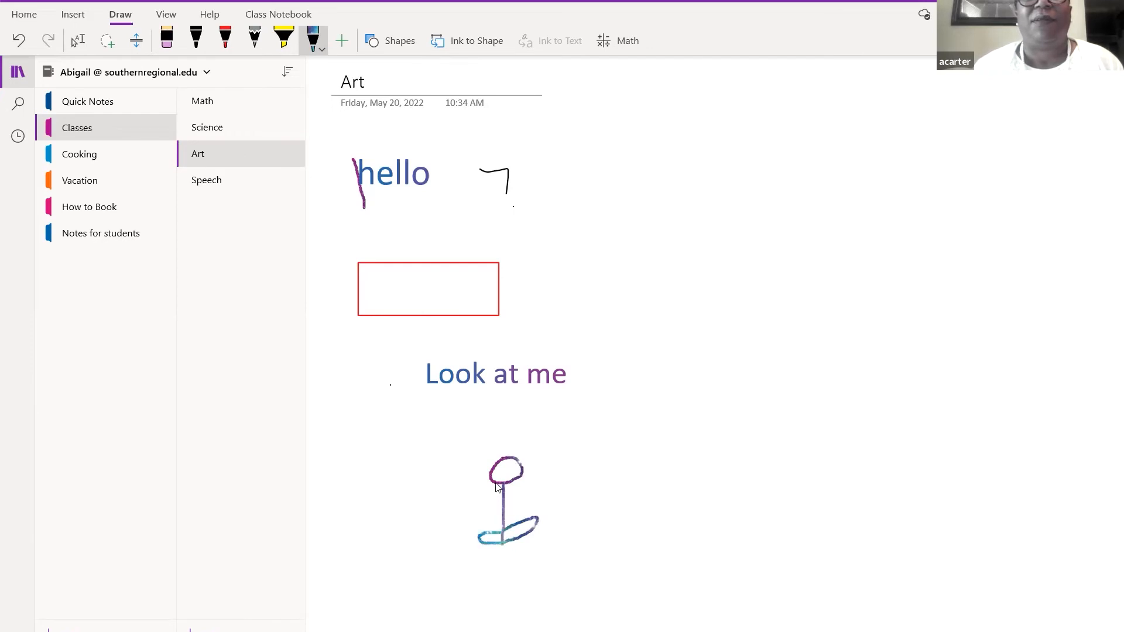
mouse_move(494, 490)
left_mouse_down()
mouse_move(467, 469)
mouse_move(496, 467)
mouse_move(492, 452)
mouse_move(507, 456)
mouse_move(527, 439)
mouse_move(522, 462)
mouse_move(538, 460)
mouse_move(521, 489)
mouse_move(501, 490)
left_mouse_up()
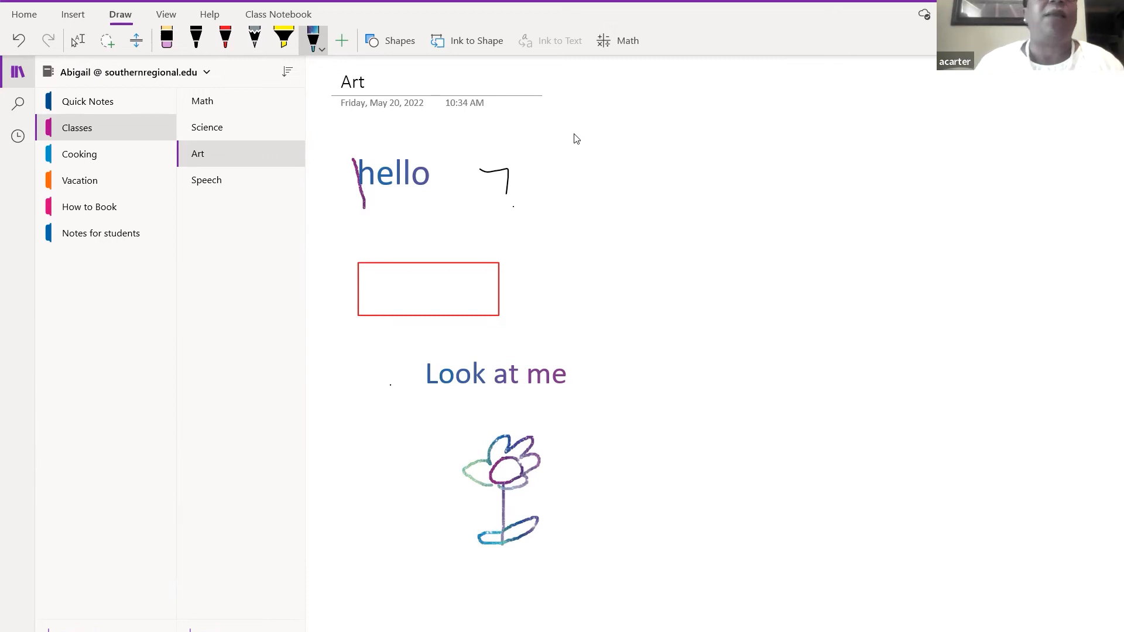
- Lasso-select the flower, move it up and right, and recolour it with the galaxy pen
left_click(101, 41)
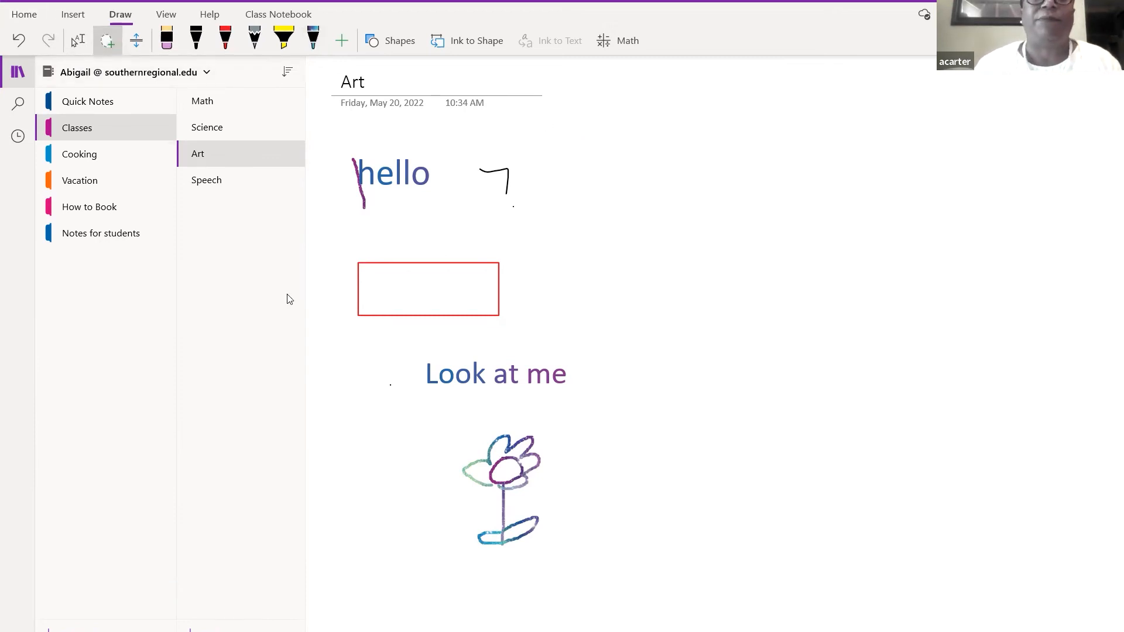
mouse_move(392, 420)
left_mouse_down()
mouse_move(454, 528)
mouse_move(501, 562)
mouse_move(590, 541)
mouse_move(672, 483)
mouse_move(694, 416)
left_mouse_up()
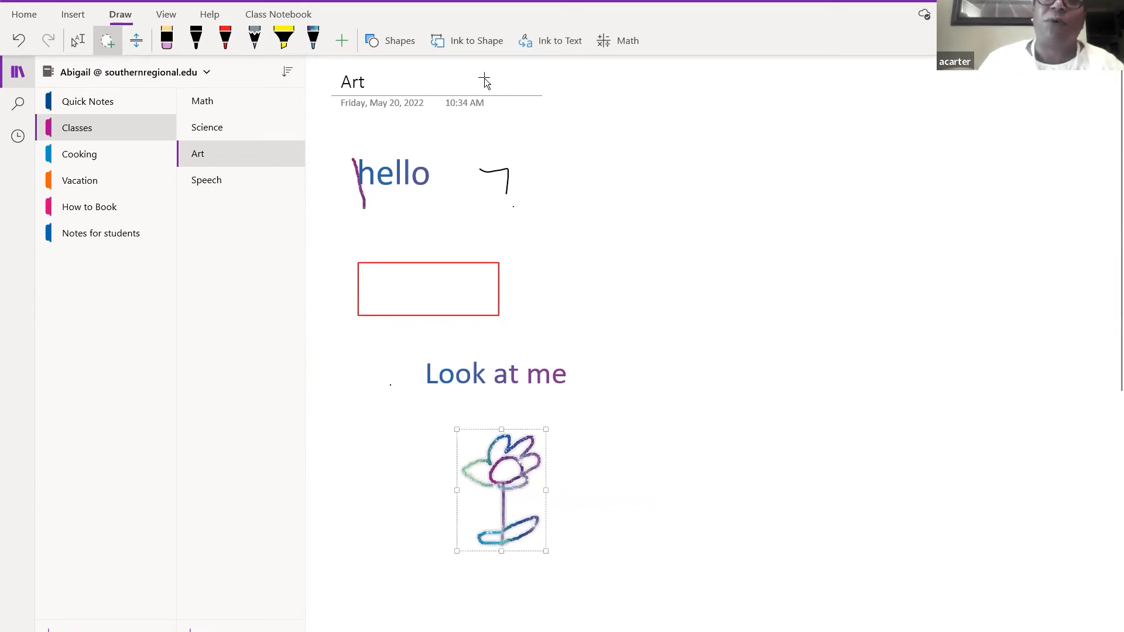
left_click(481, 38)
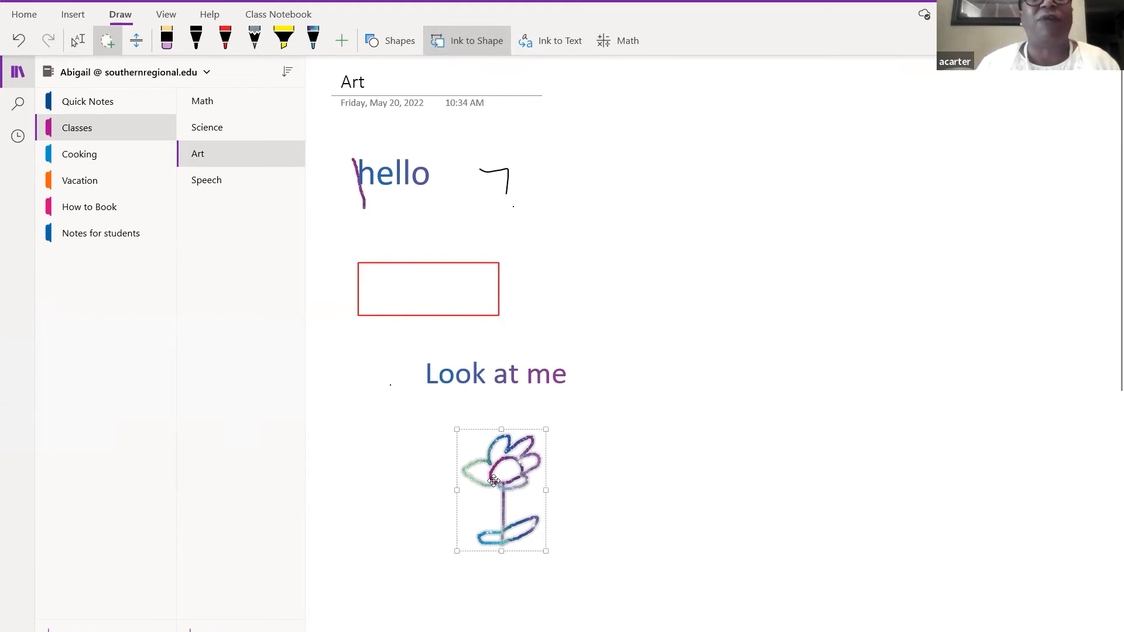
mouse_move(494, 482)
left_mouse_down()
mouse_move(605, 438)
mouse_move(619, 464)
left_mouse_up()
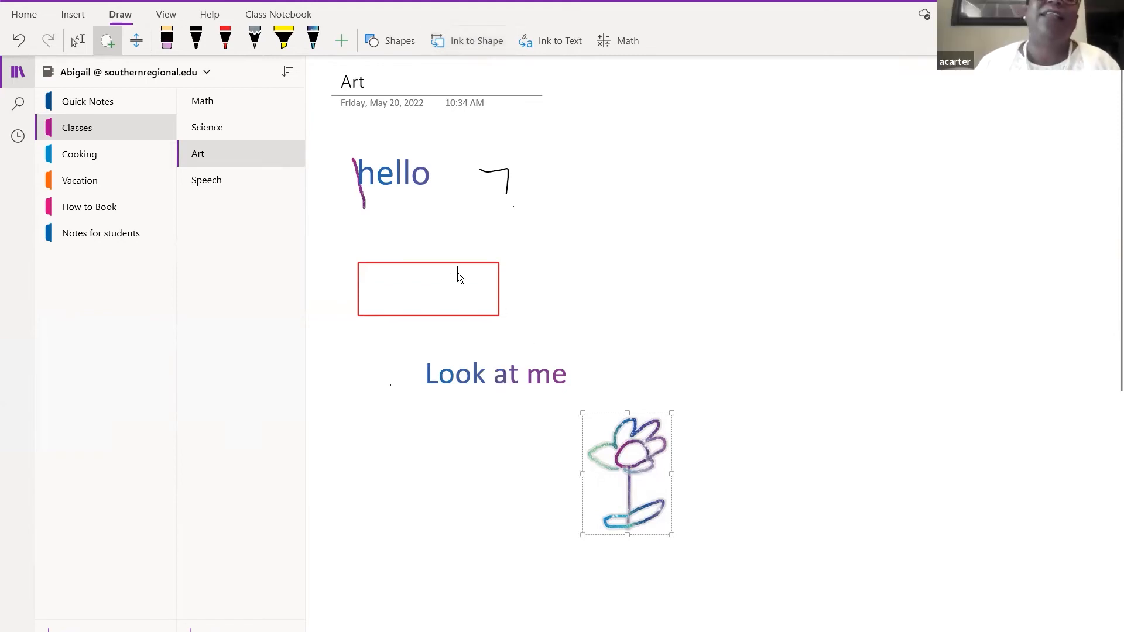
left_click(313, 38)
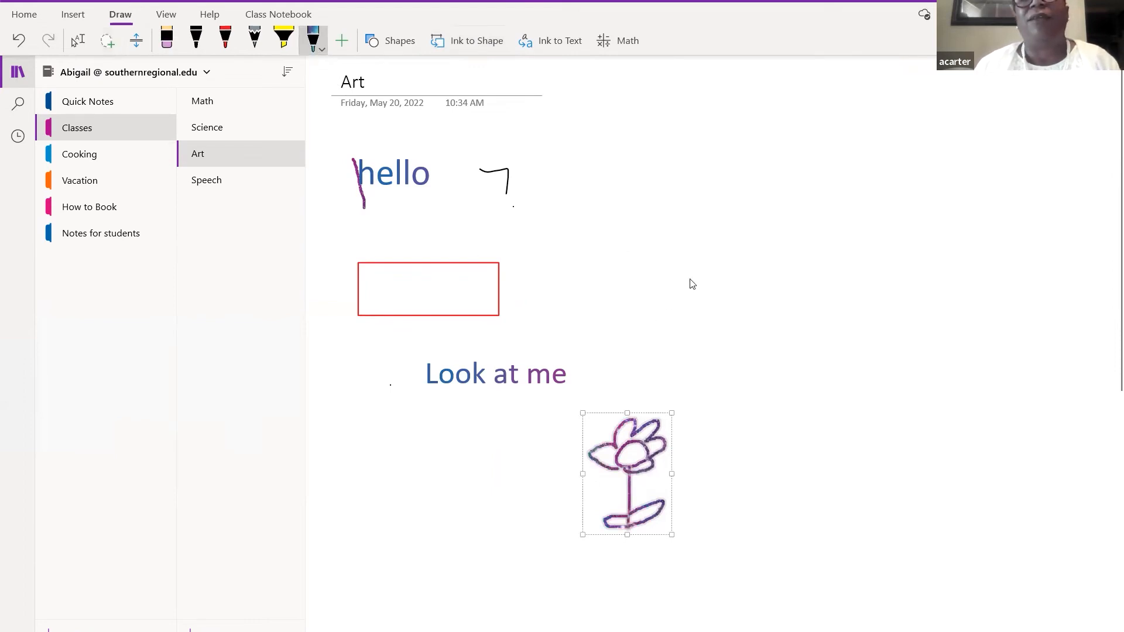
- Draw an oval right of the red rectangle, lasso-select it, and toggle Ink to Shape
mouse_move(695, 256)
left_mouse_down()
mouse_move(664, 292)
mouse_move(737, 281)
mouse_move(705, 253)
mouse_move(688, 263)
left_mouse_up()
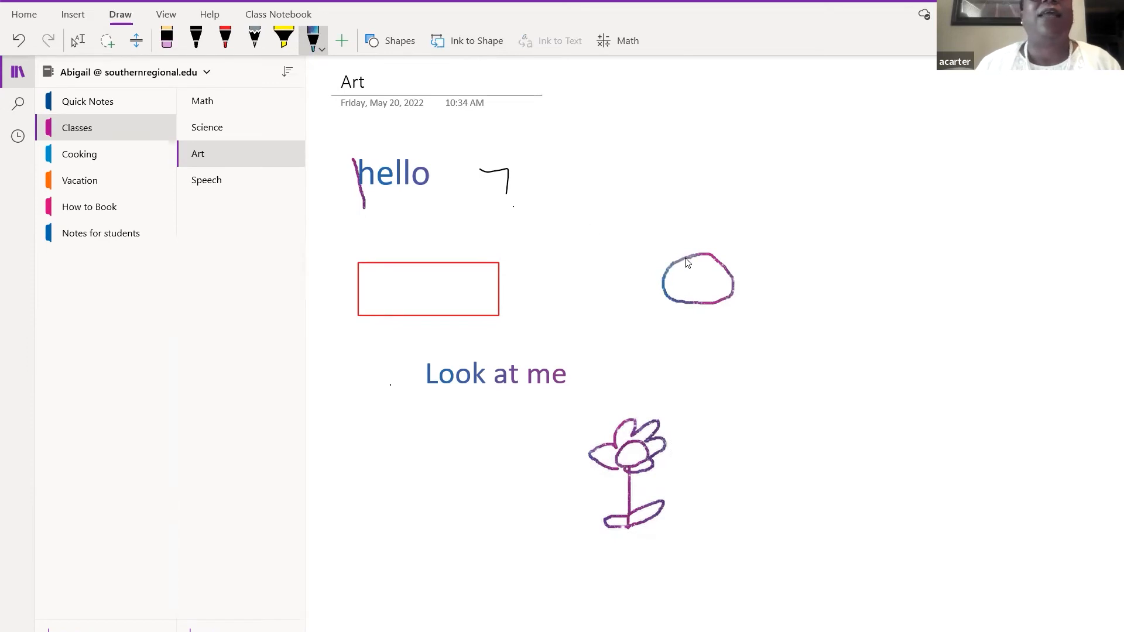
left_click(107, 44)
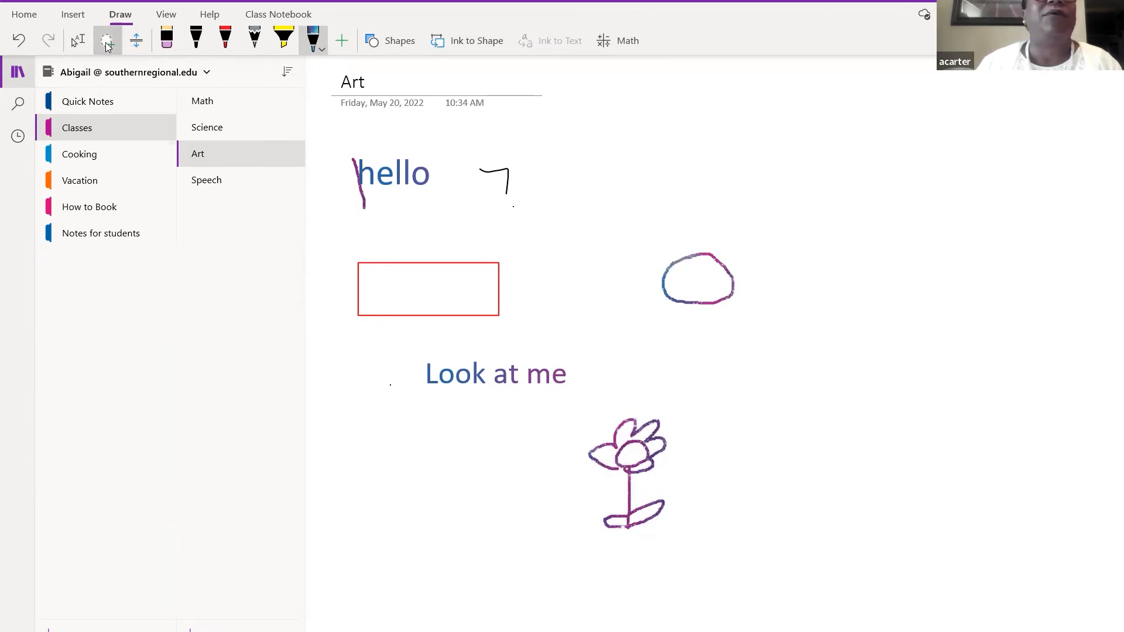
mouse_move(616, 230)
left_mouse_down()
mouse_move(721, 336)
mouse_move(813, 244)
left_mouse_up()
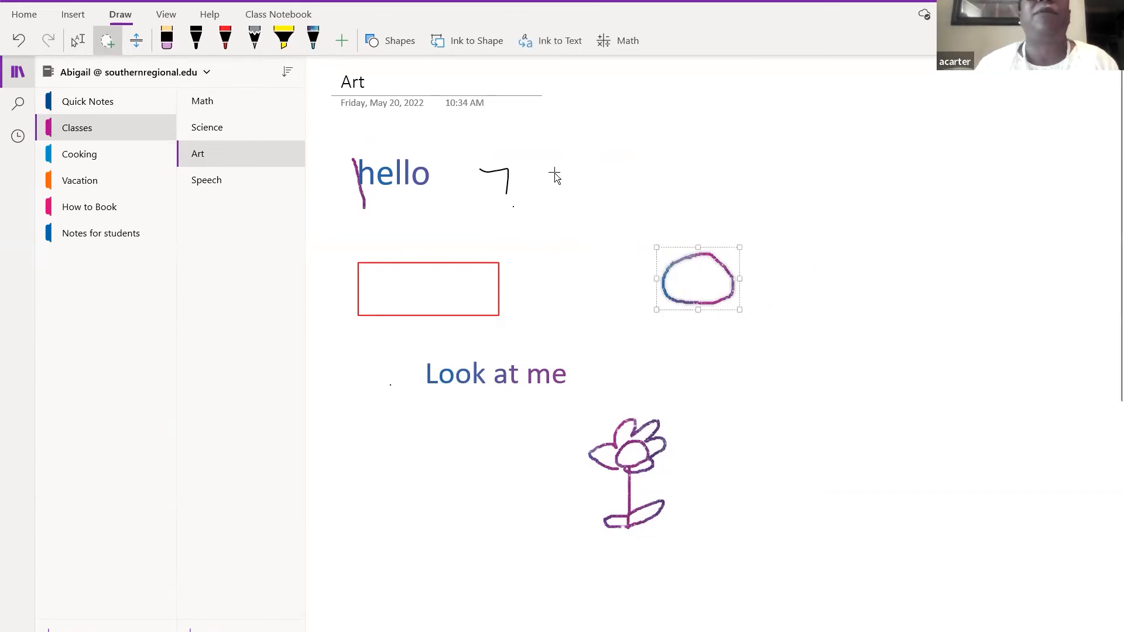
left_click(480, 43)
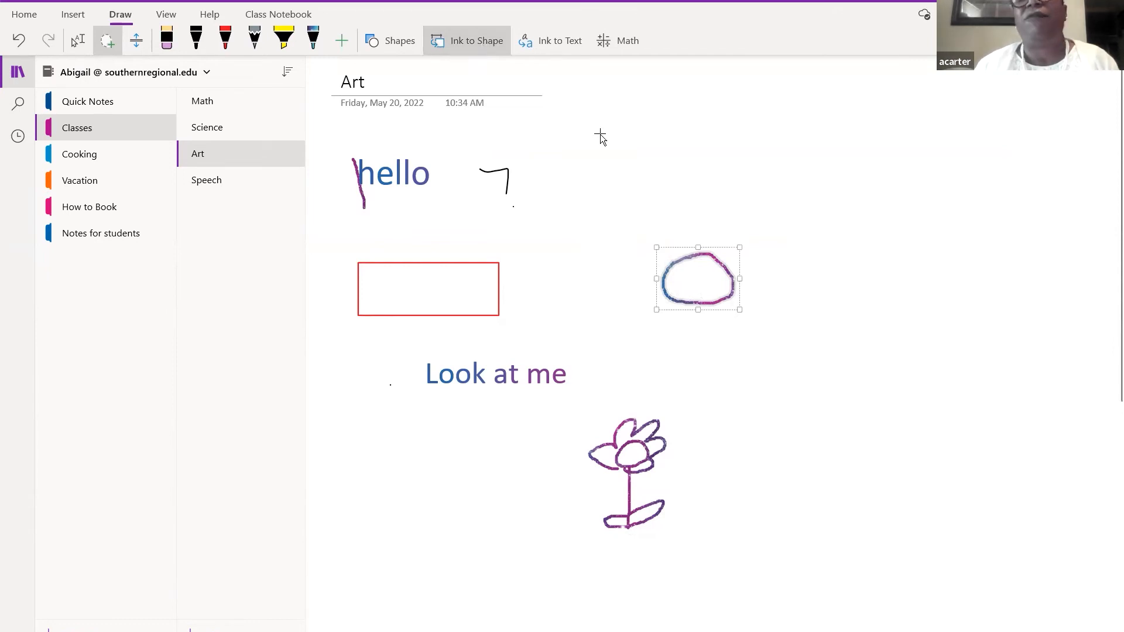
- Open and dismiss the oval's context menu, then deselect the oval
right_click(705, 287)
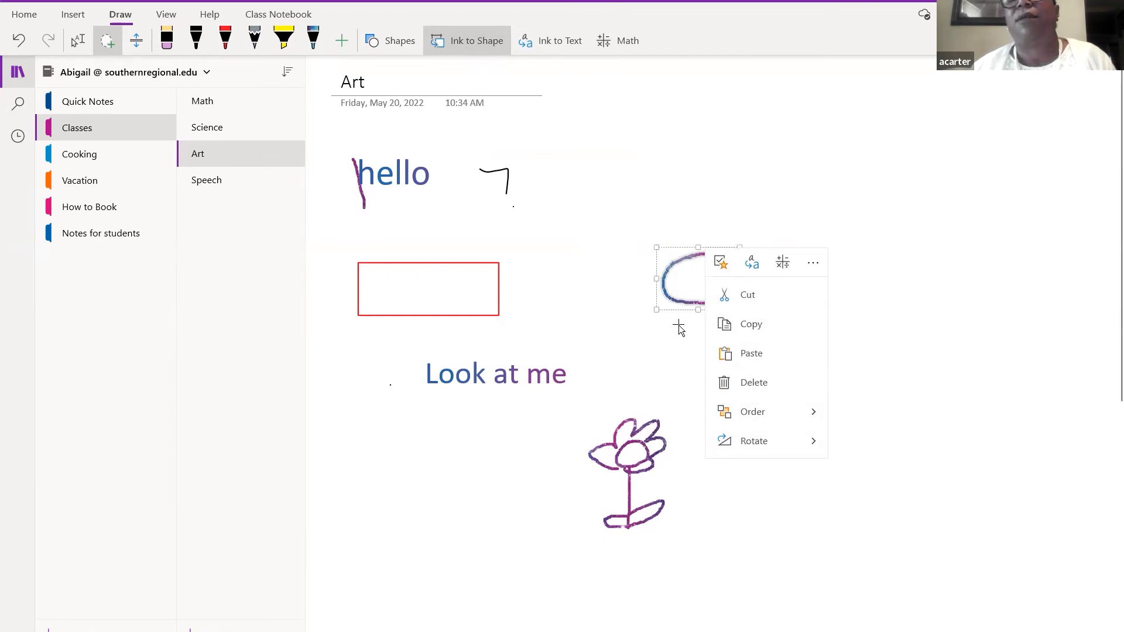
left_click(673, 287)
right_click(673, 284)
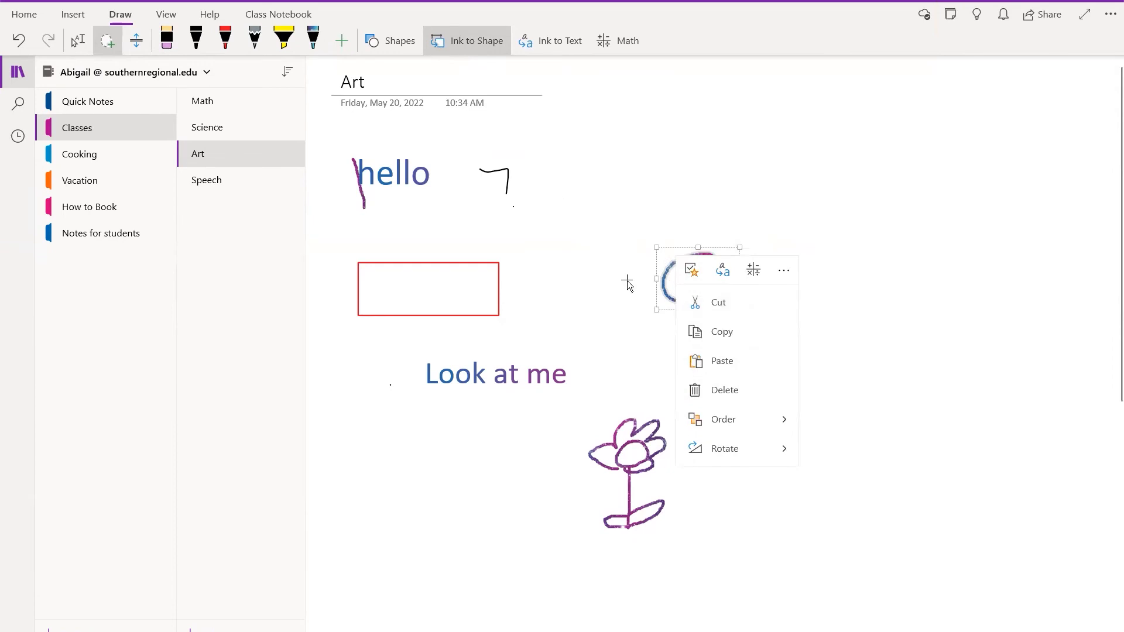
left_click(658, 199)
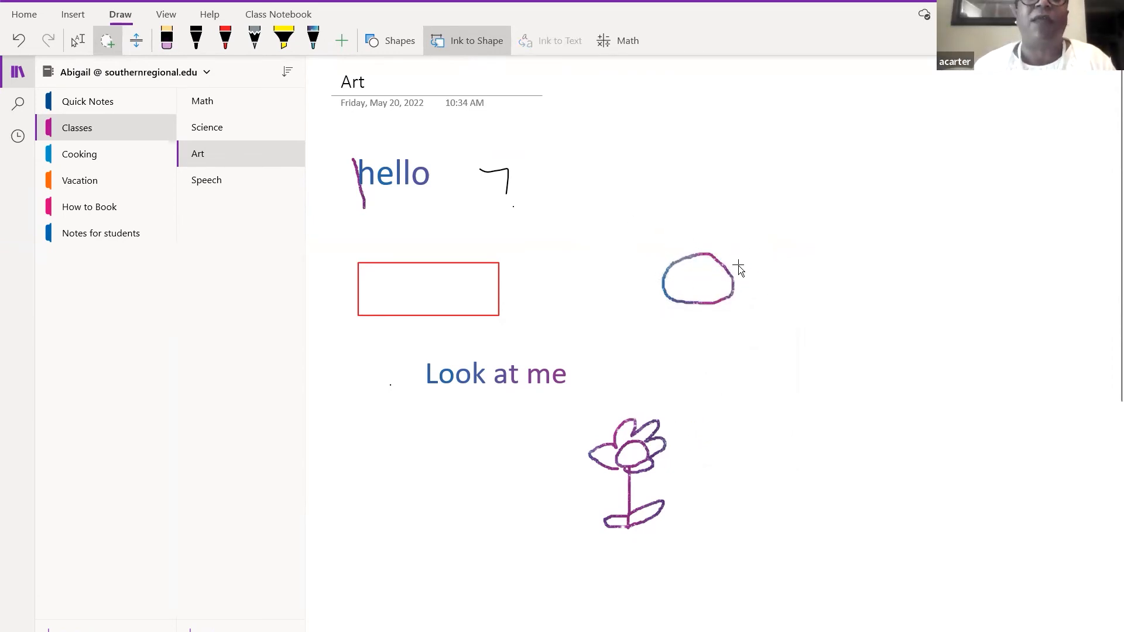
left_click(122, 16)
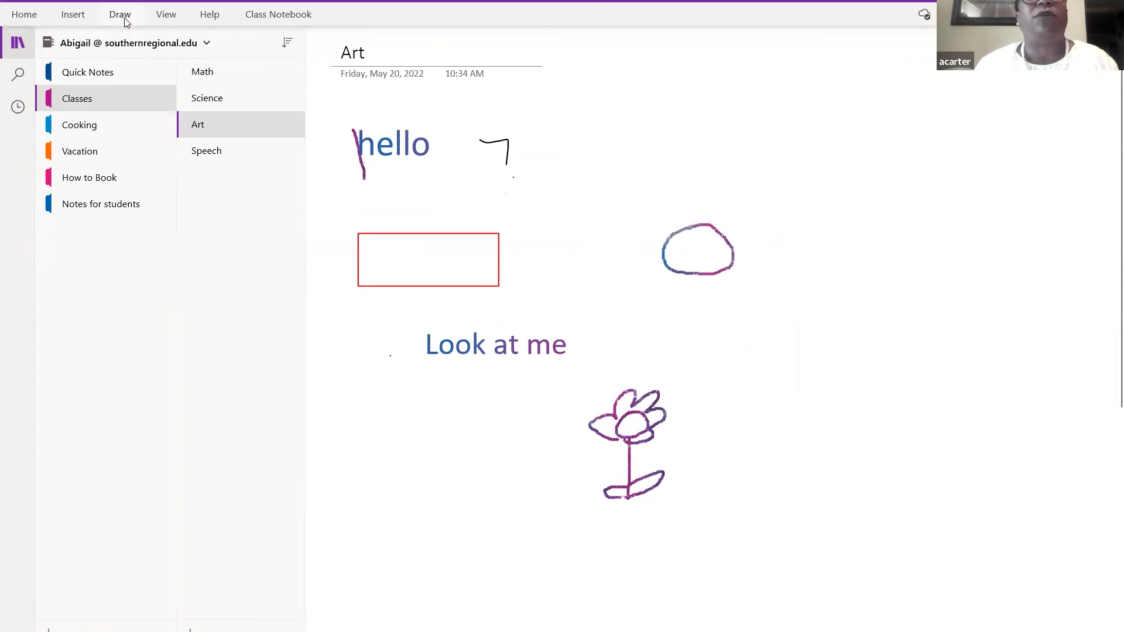
left_click(124, 18)
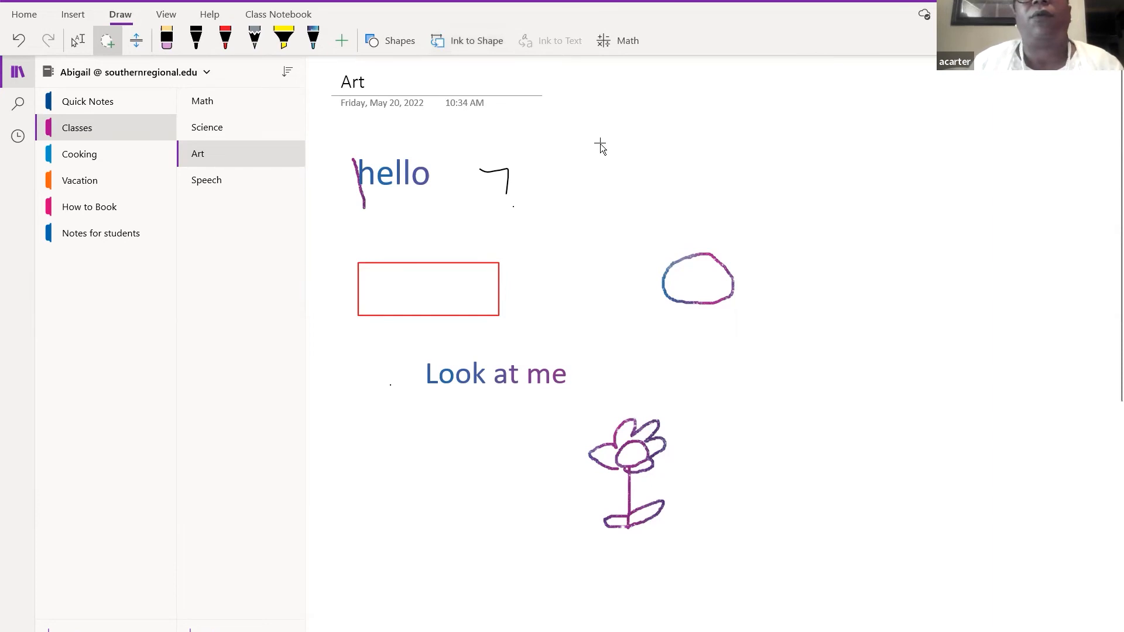
- Release an empty lasso near the top and switch to the Type/Select tool
mouse_move(666, 170)
left_mouse_down()
mouse_move(664, 112)
mouse_move(616, 117)
mouse_move(603, 142)
left_mouse_up()
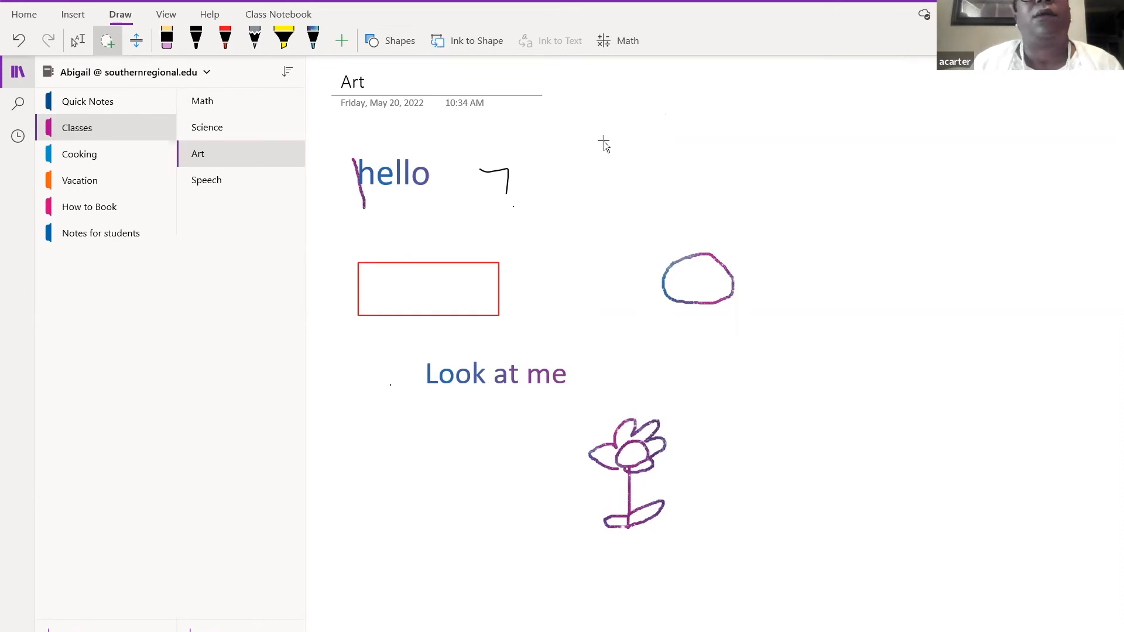
left_click_drag(673, 174, 674, 174)
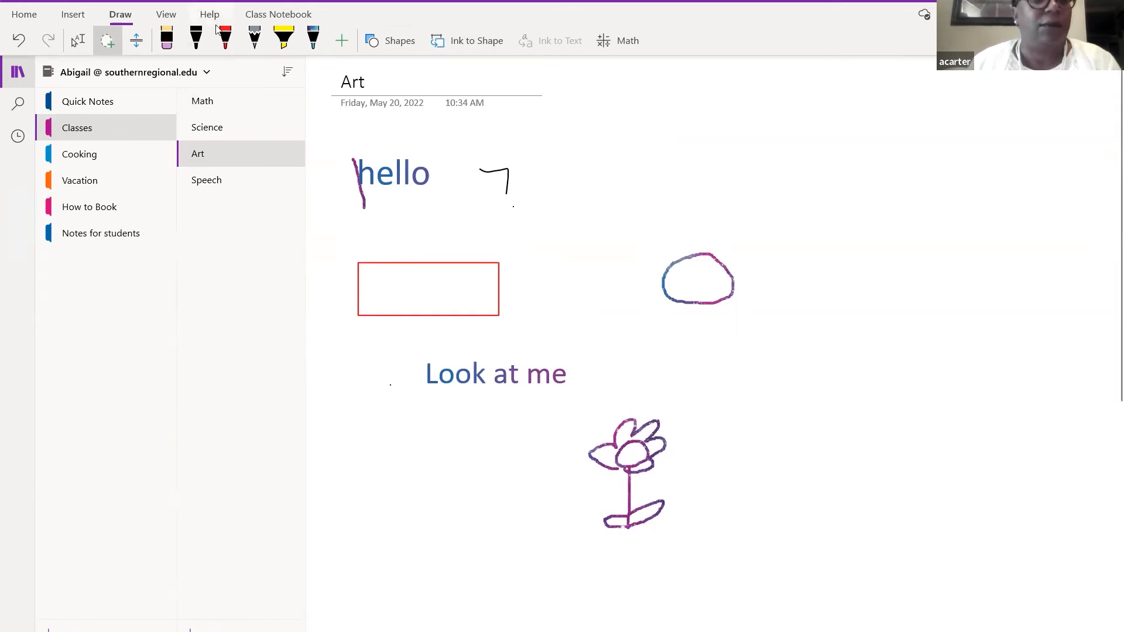
left_click(78, 40)
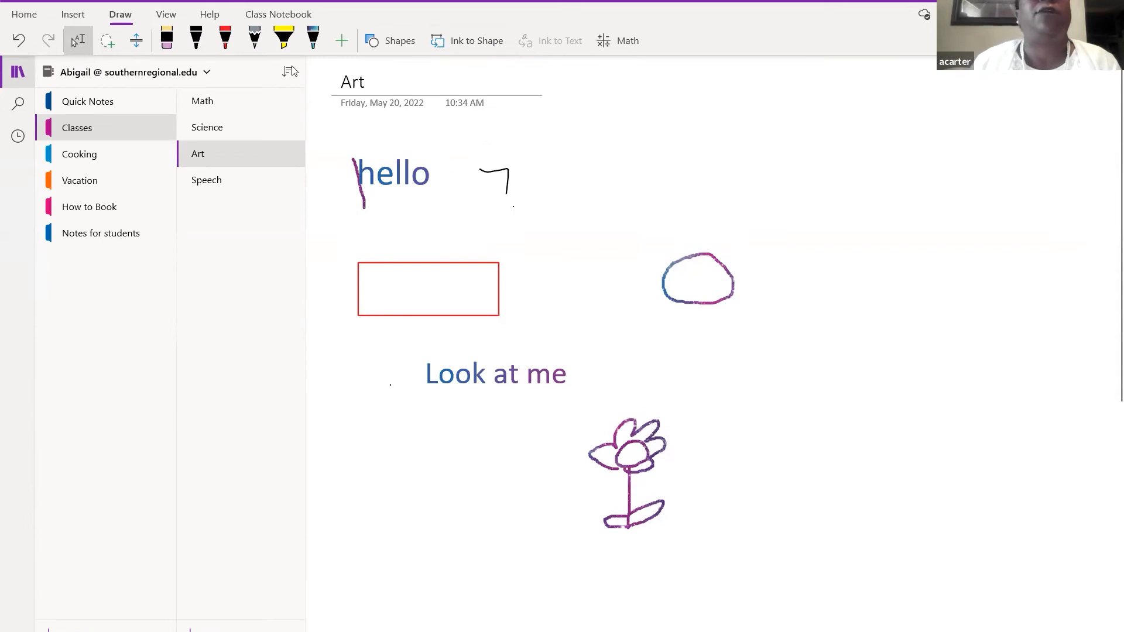
left_click(127, 20)
left_click(127, 19)
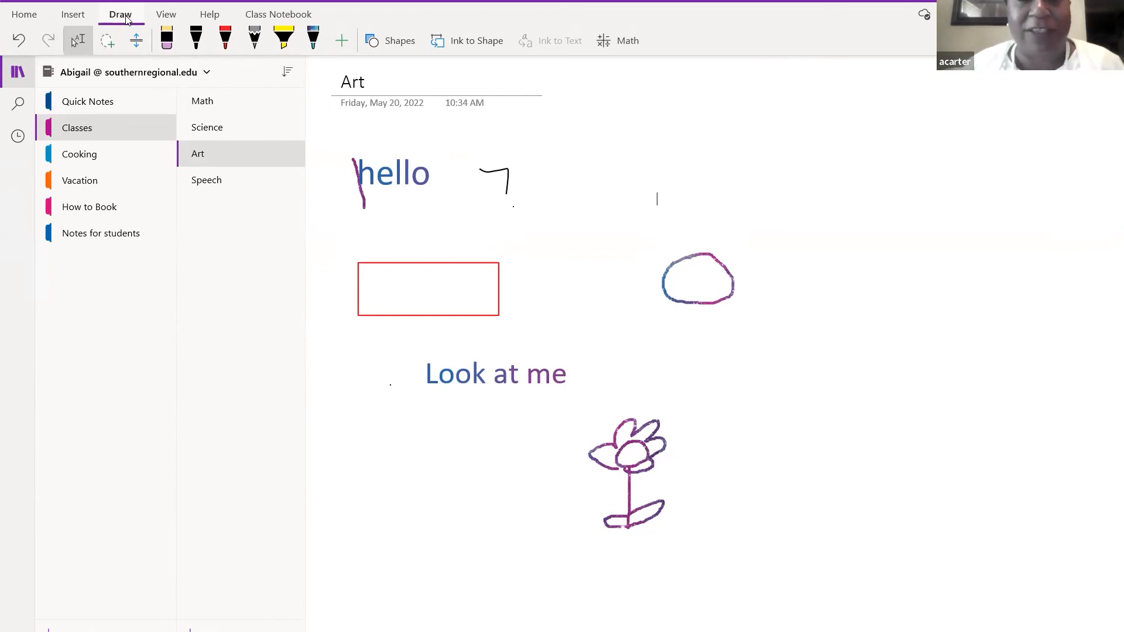
- Insert a Basic Shapes ellipse as a circle right of 'hello', with Ink to Shape on
left_click(401, 42)
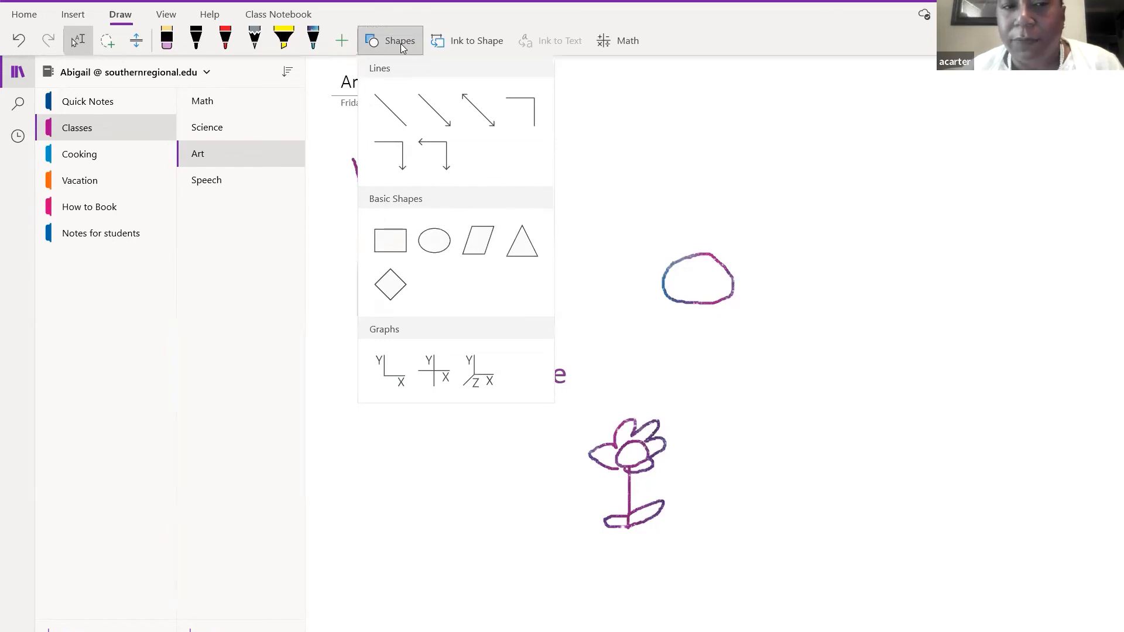
left_click(646, 137)
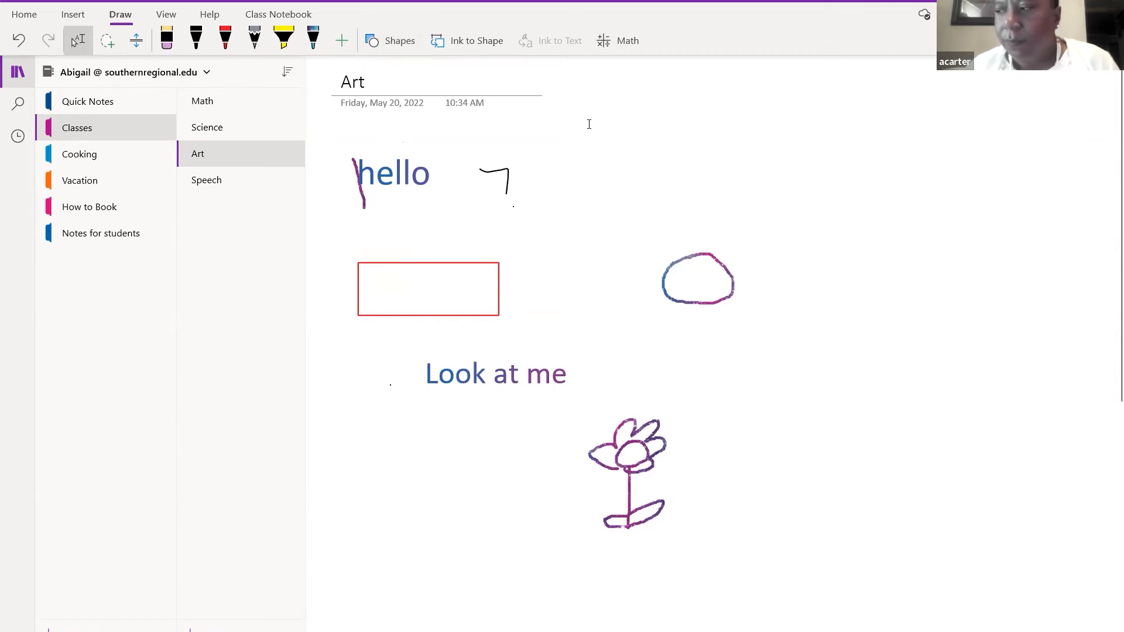
left_click(398, 46)
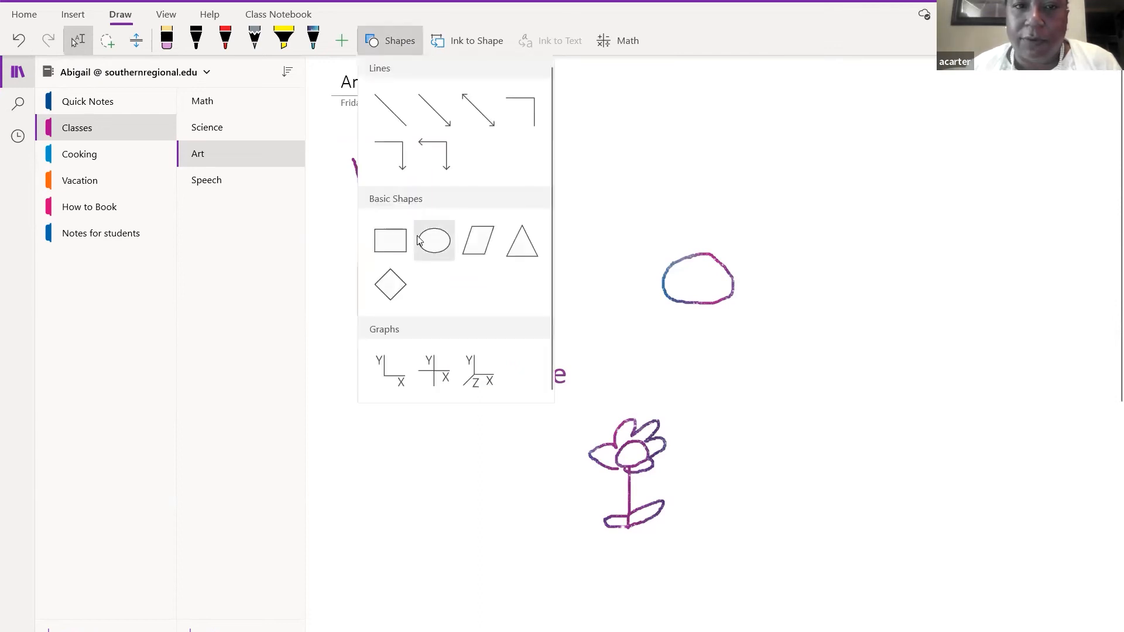
left_click(419, 240)
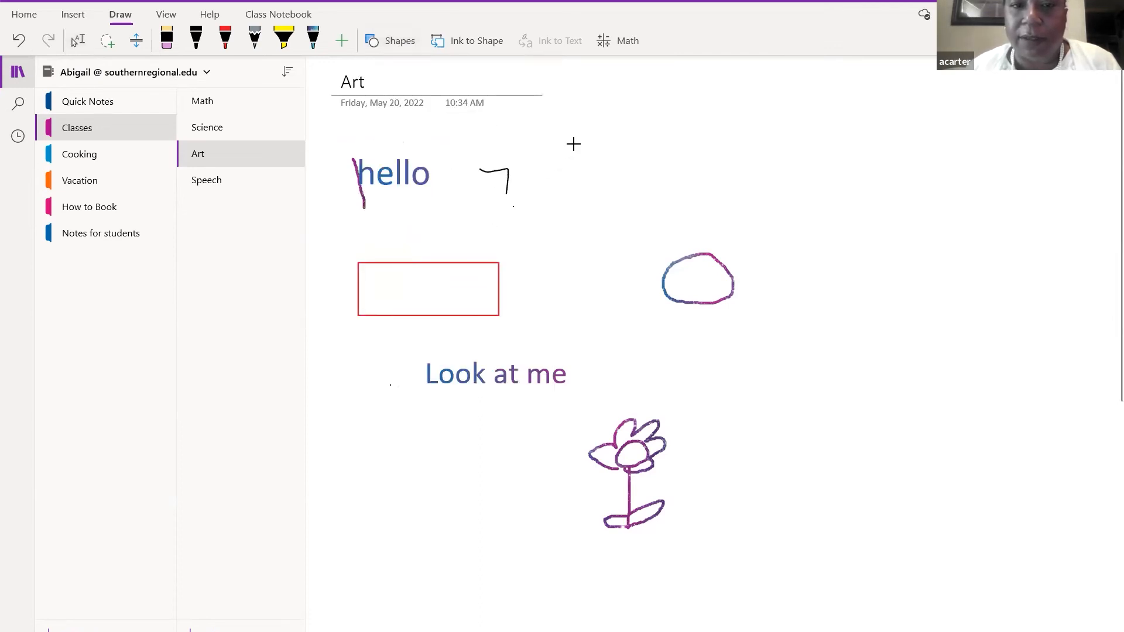
left_click_drag(578, 144, 635, 187)
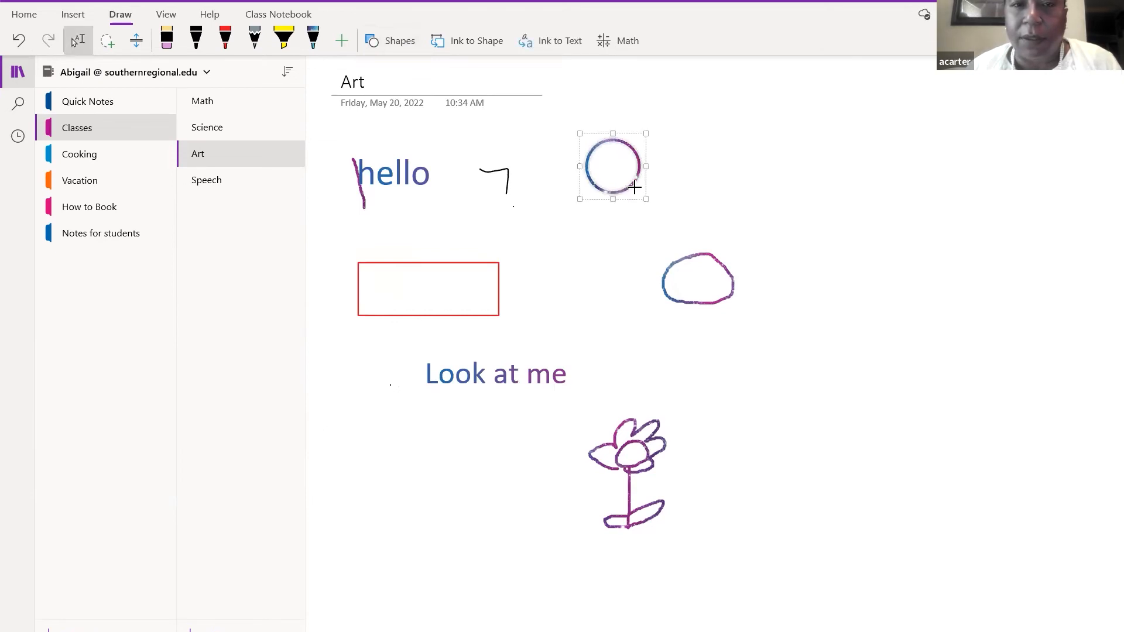
left_click(477, 41)
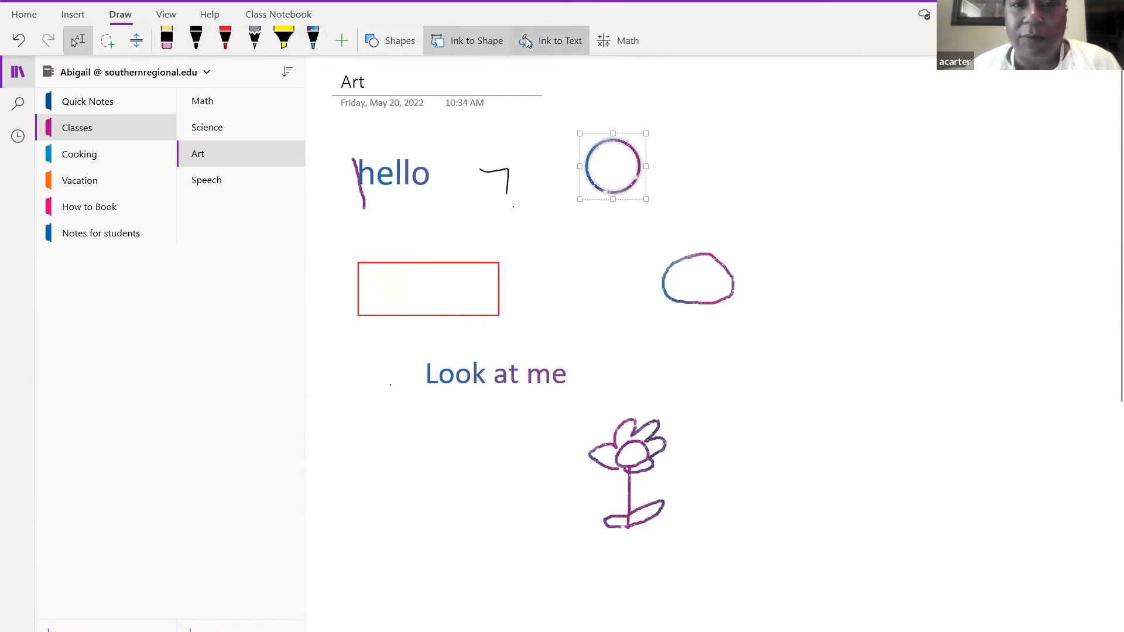
- Dismiss the circle's context menu, deselect it, and switch to the View tab
right_click(586, 162)
left_click(545, 135)
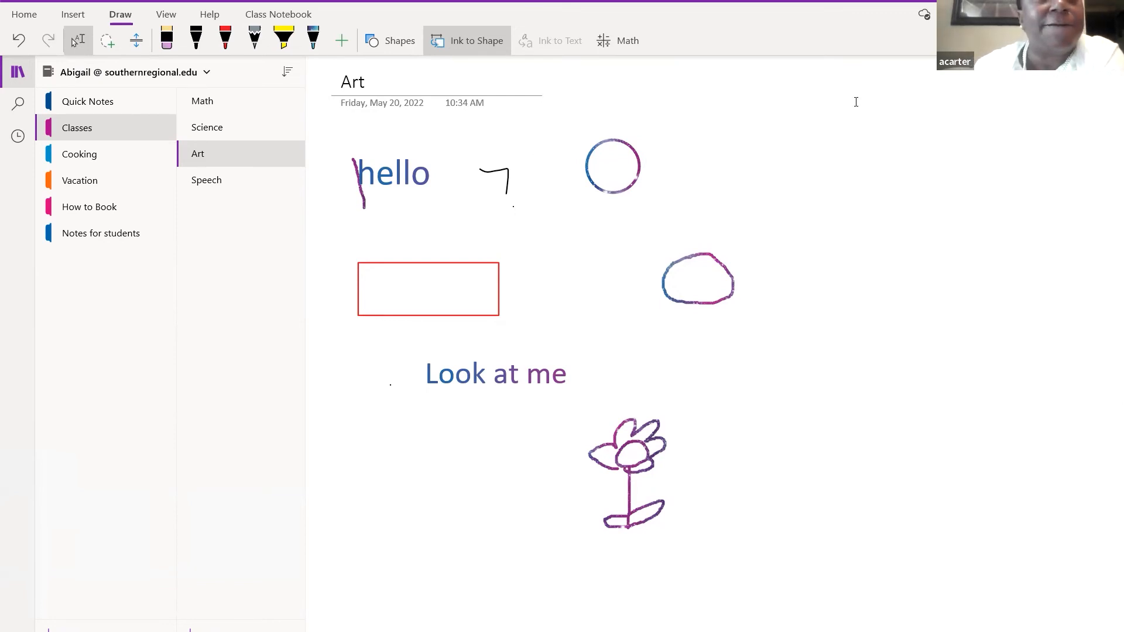
left_click(167, 14)
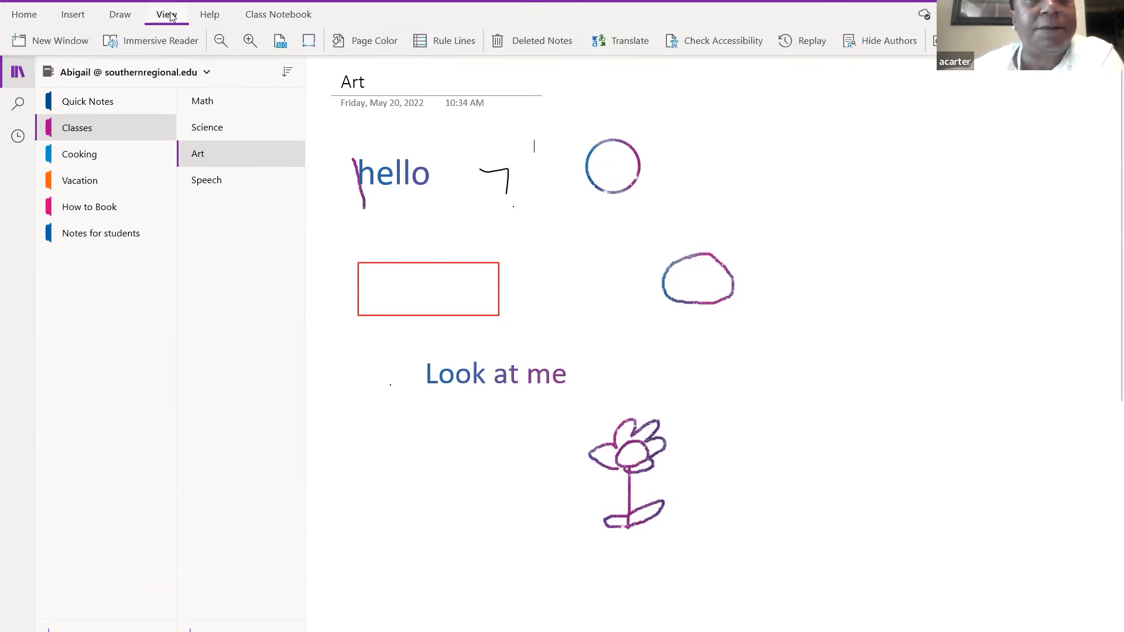
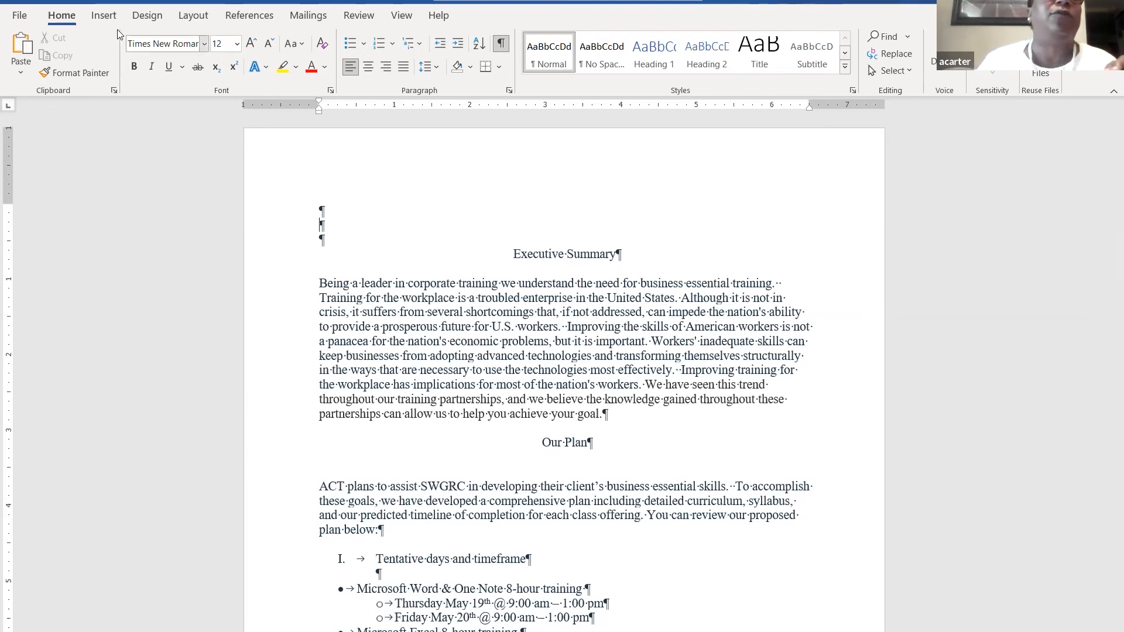
- Insert an Automatic Table 2 table of contents on the empty top line above Executive Summary
left_click(104, 18)
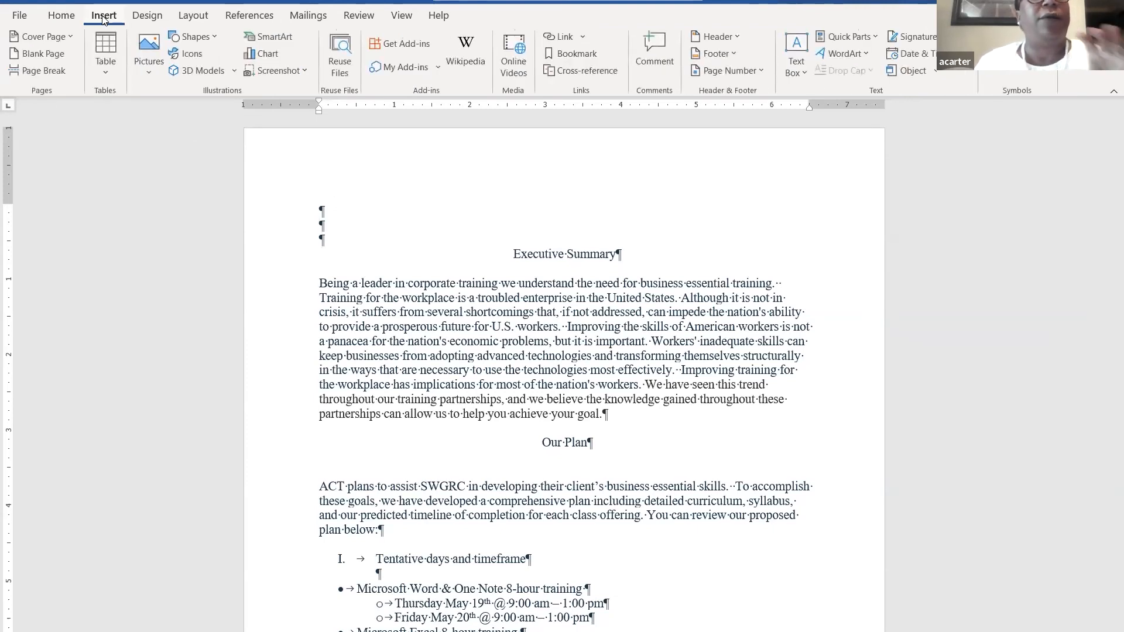
left_click(252, 21)
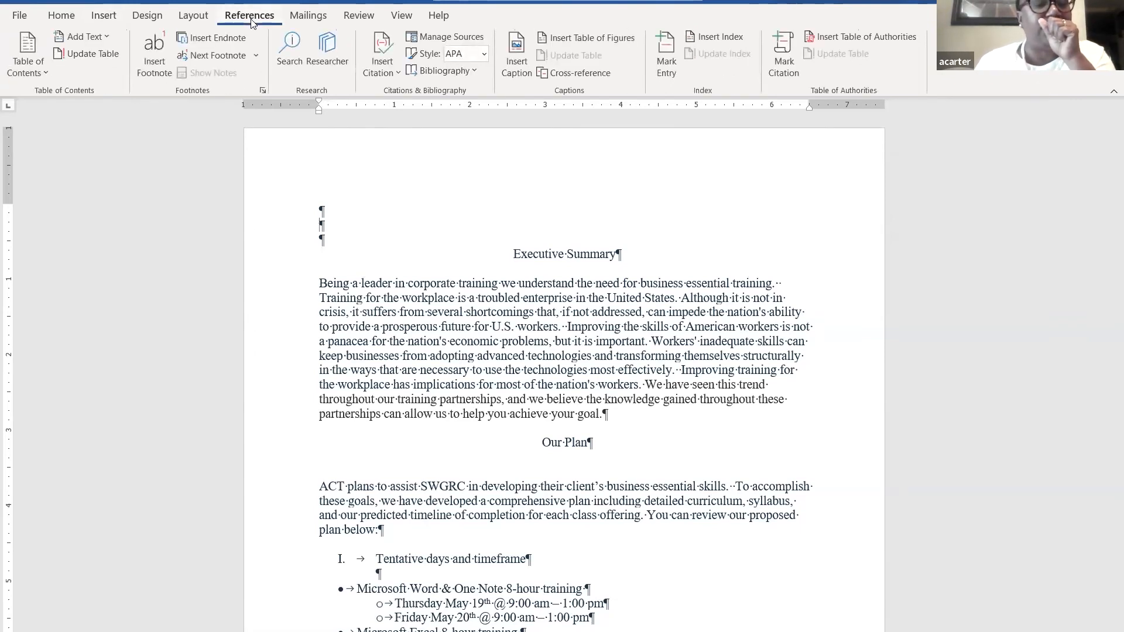
left_click(320, 226)
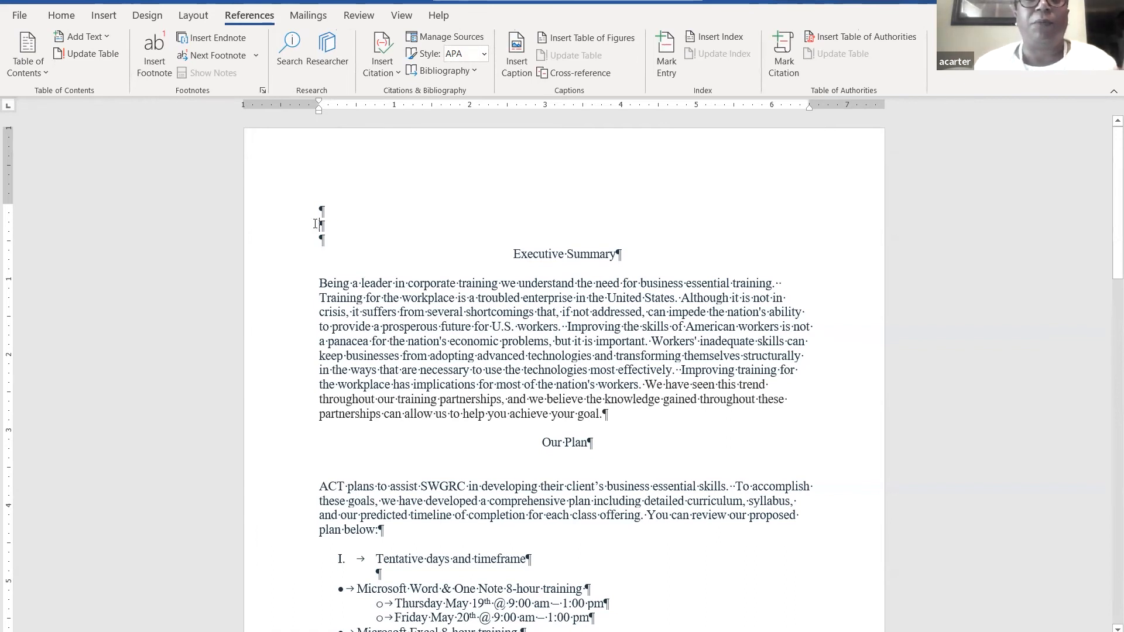
left_click(31, 56)
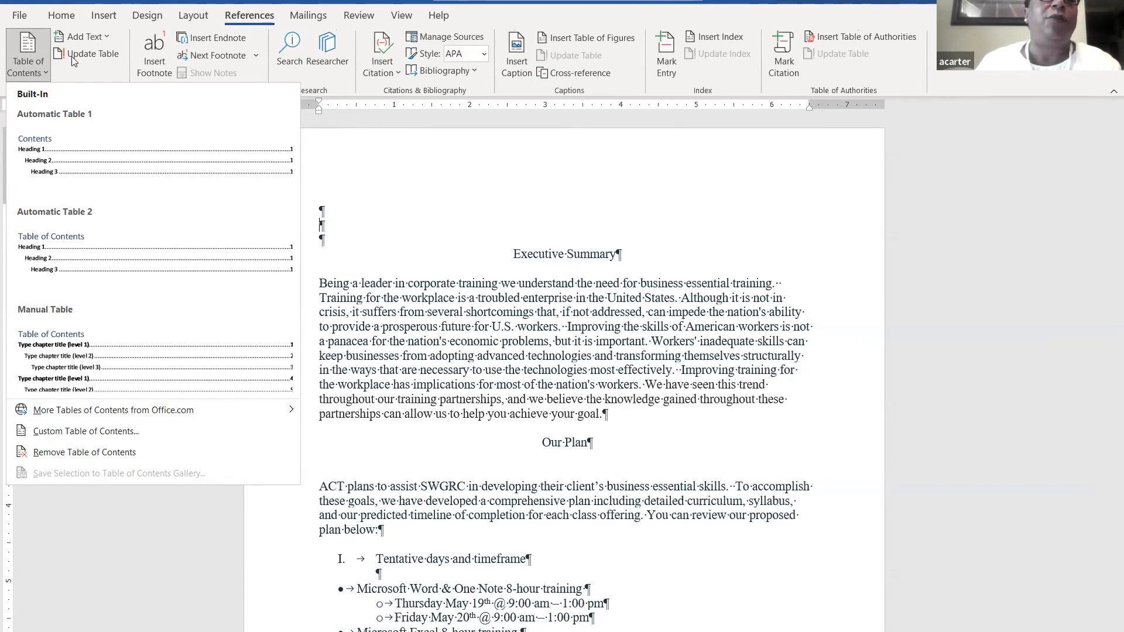
left_click(50, 234)
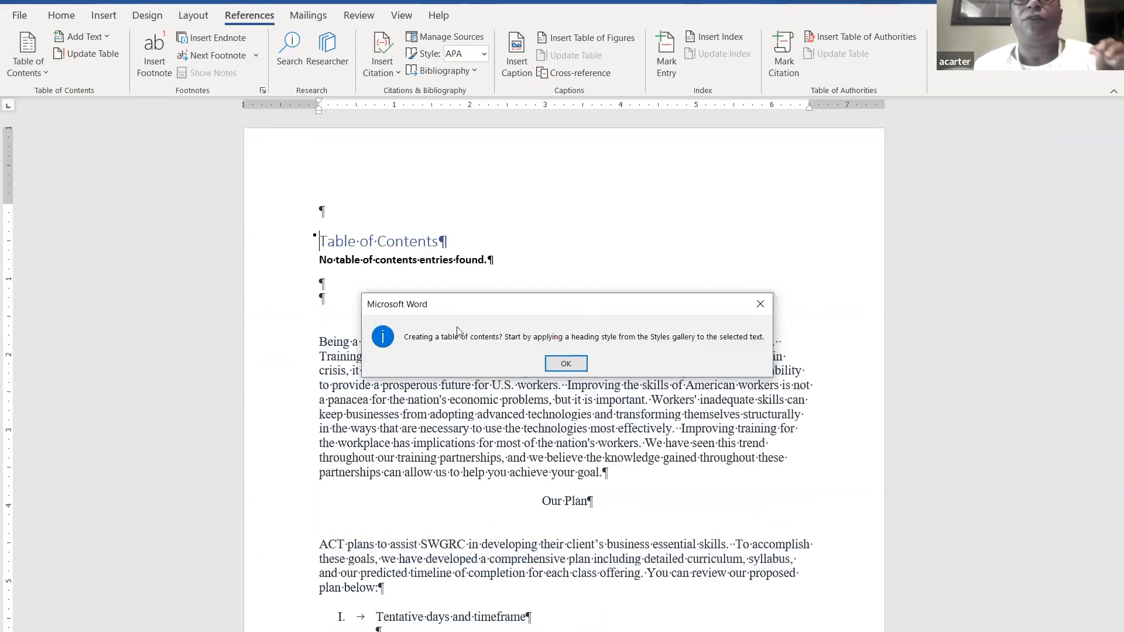
- Close the heading-styles notice with OK, leaving the empty table of contents
left_click(566, 364)
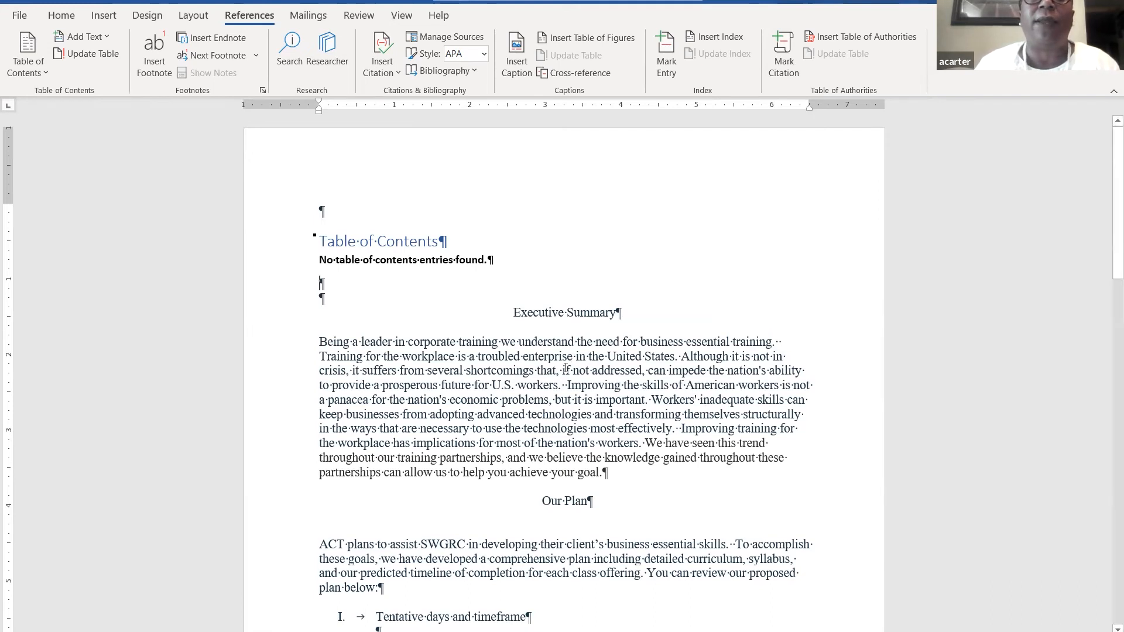
scroll(565, 368, "down", 1)
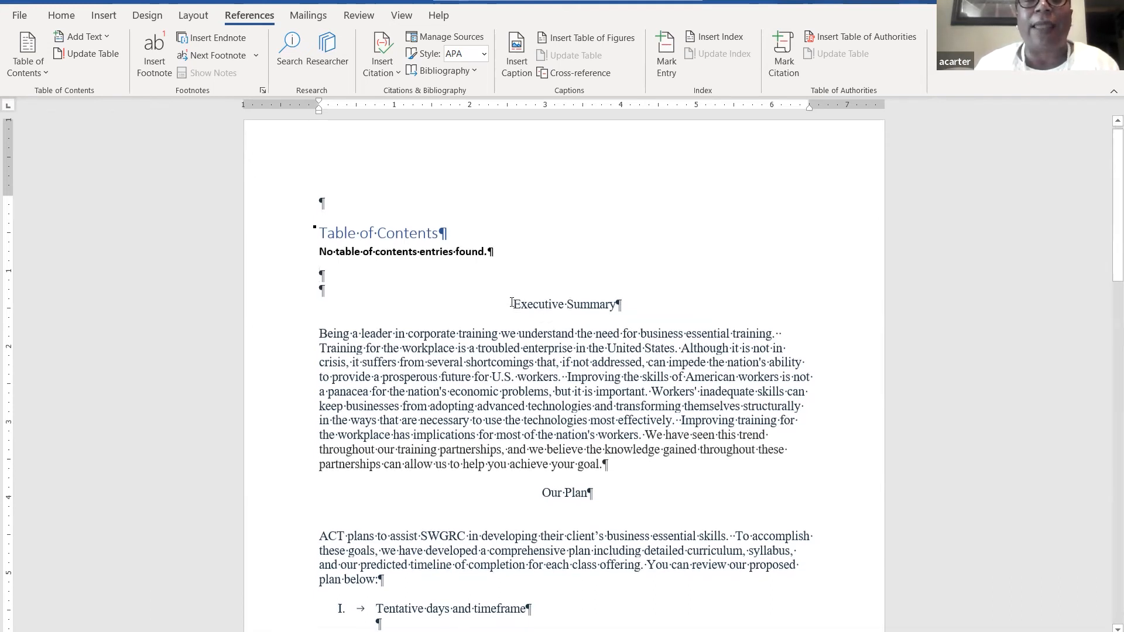
- Set the Executive Summary and Our Plan headings to Level 1 through Add Text
left_click_drag(512, 305, 596, 307)
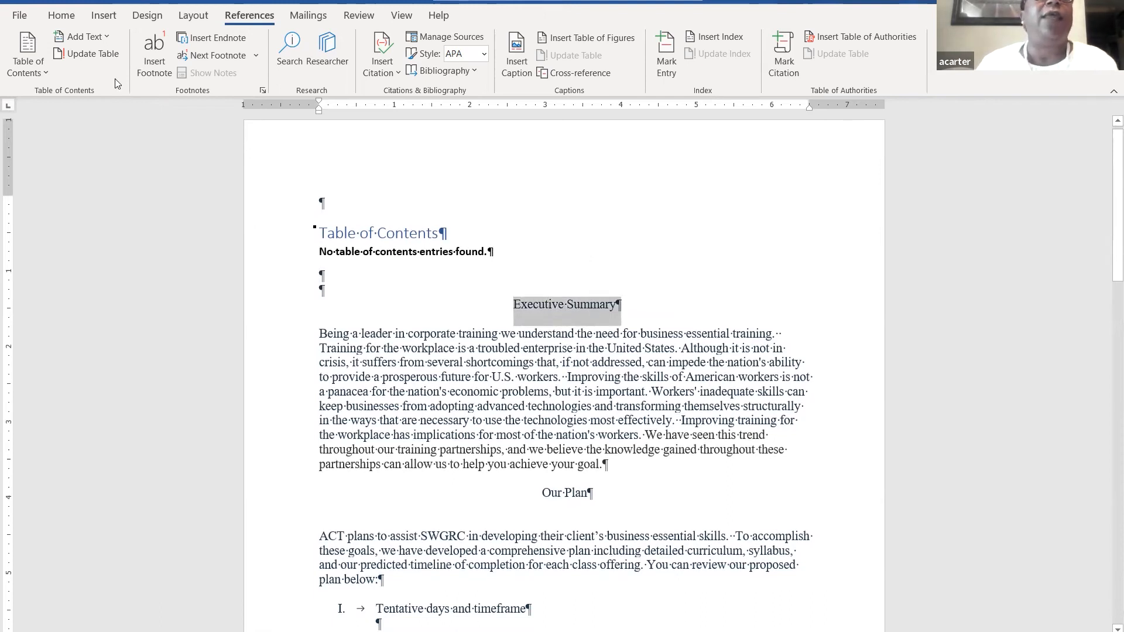
left_click(87, 36)
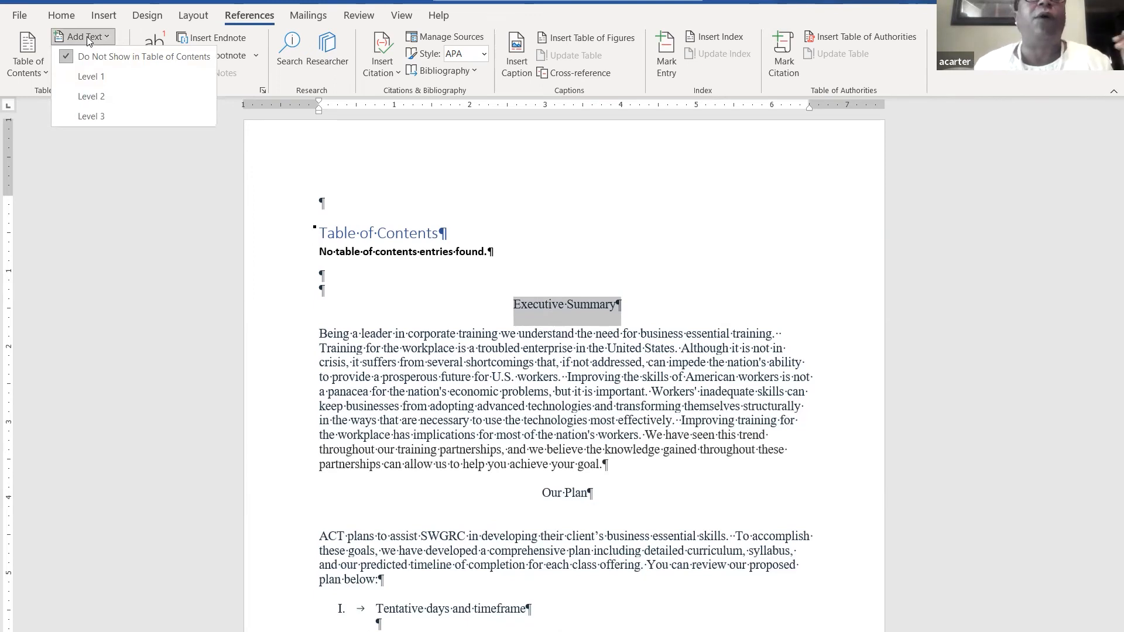
left_click(98, 79)
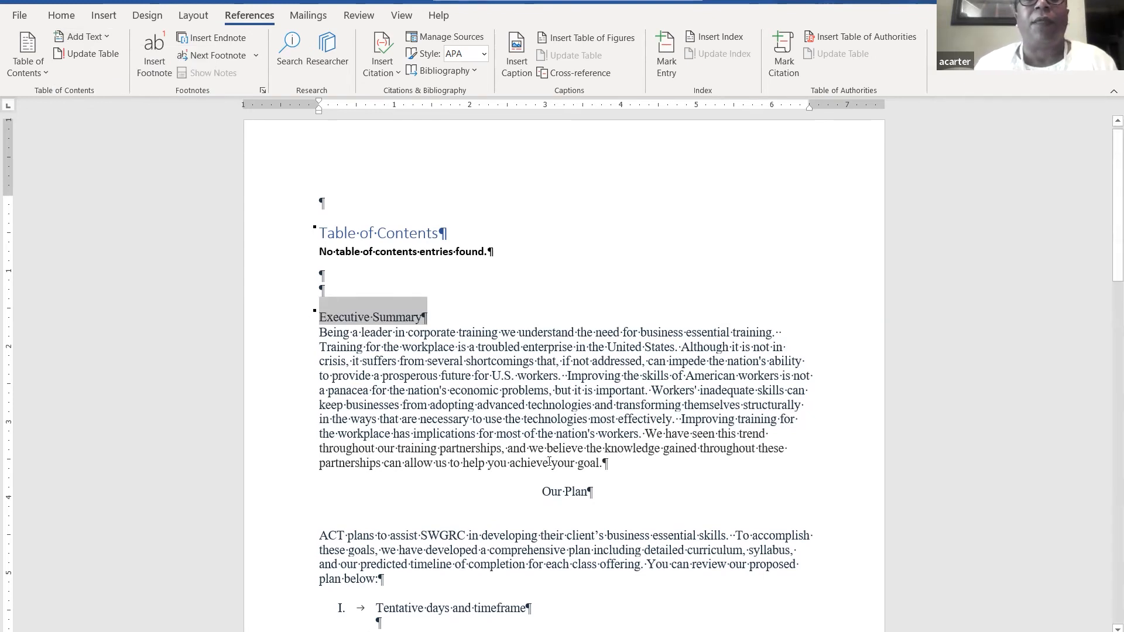
left_click_drag(541, 492, 585, 491)
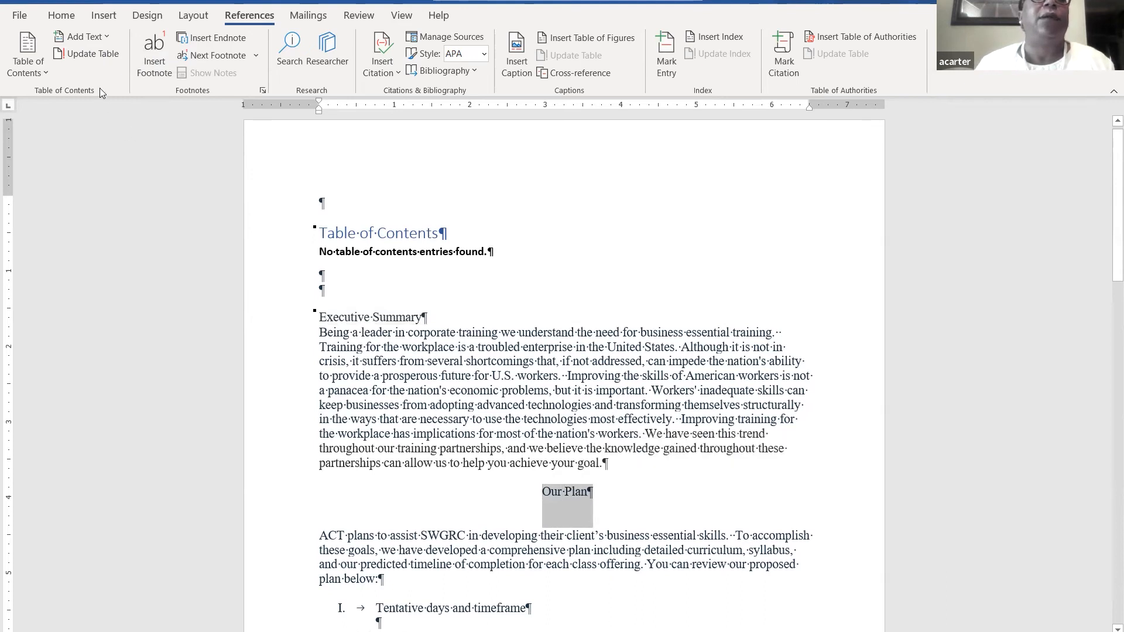
left_click(80, 36)
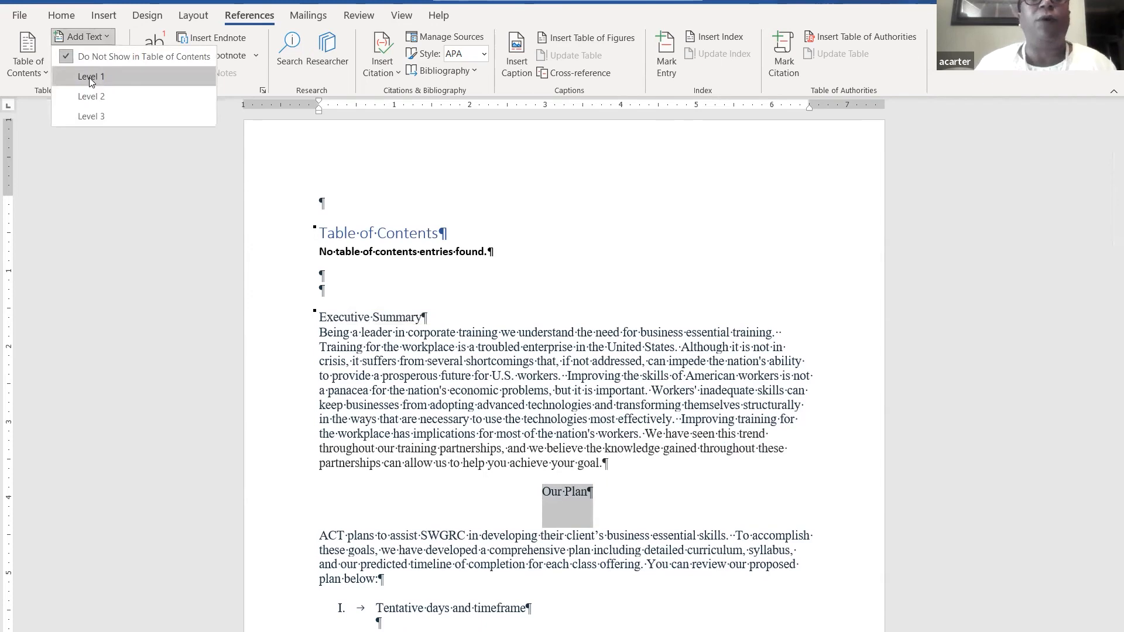
left_click(89, 77)
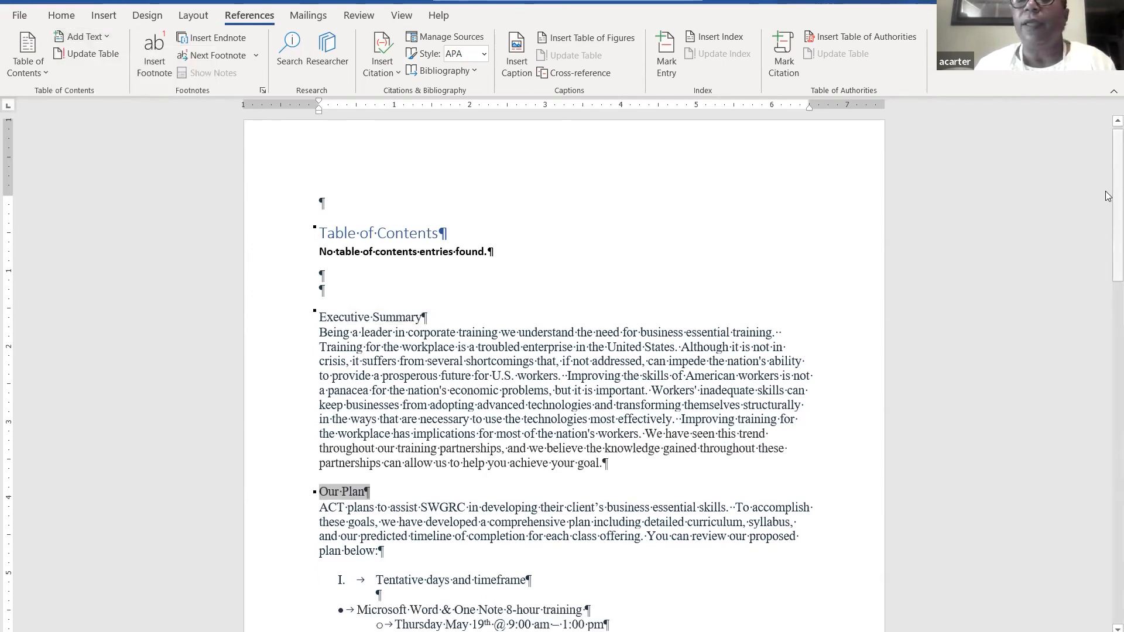
left_click_drag(1109, 193, 1108, 323)
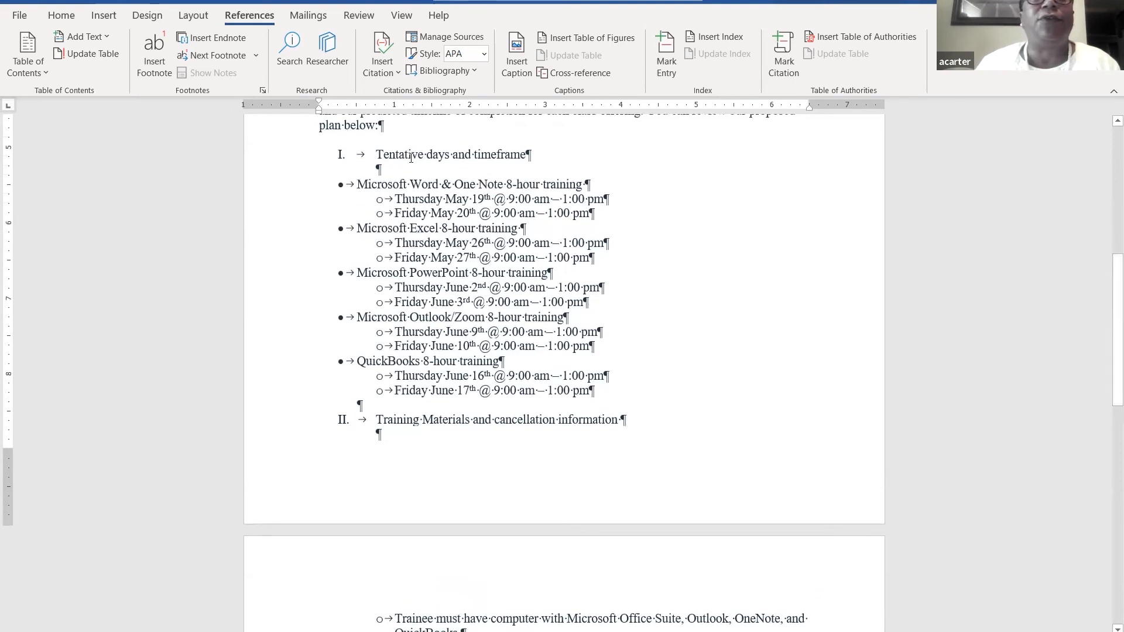
- Mark 'Tentative days and timeframe' and 'Training Materials and cancellation information' as Level 2 entries
left_click_drag(383, 155, 502, 150)
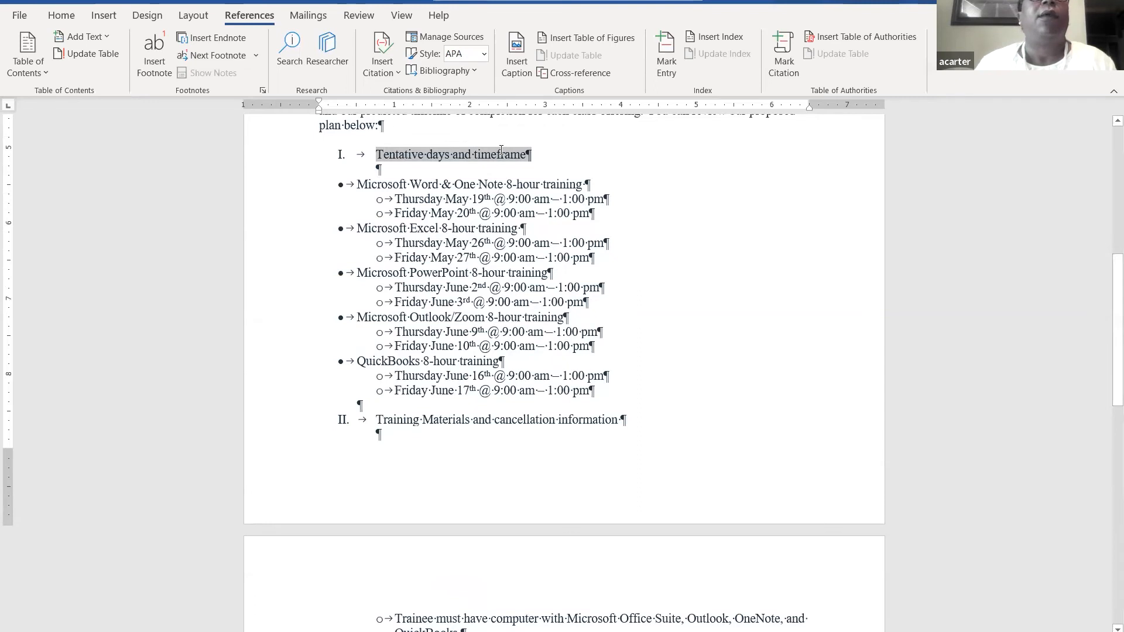
left_click(86, 36)
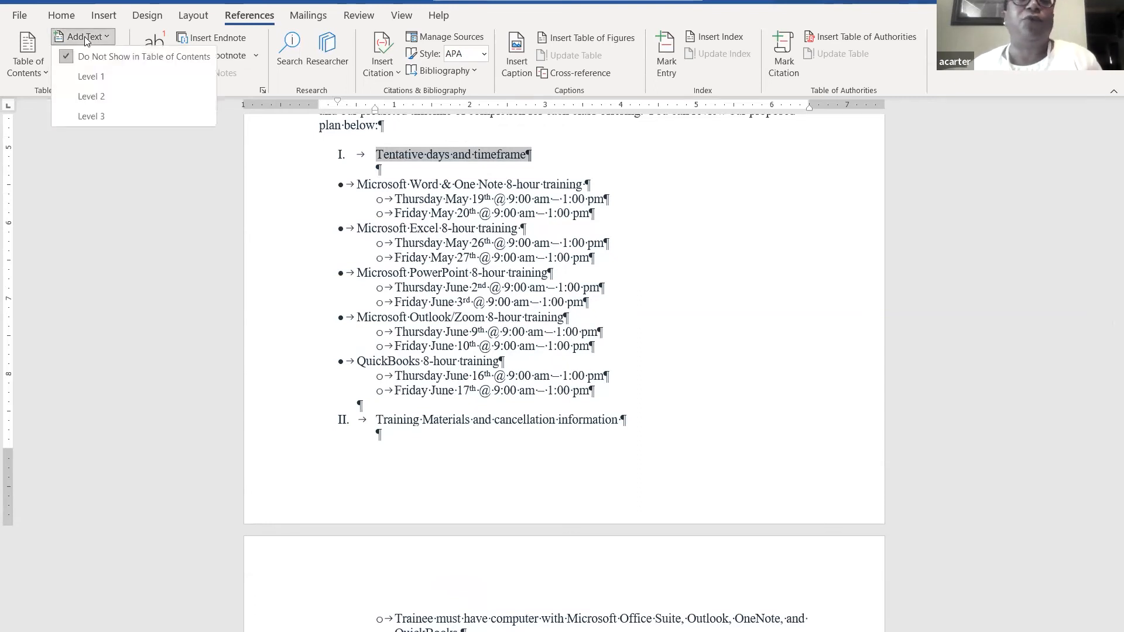
left_click(93, 97)
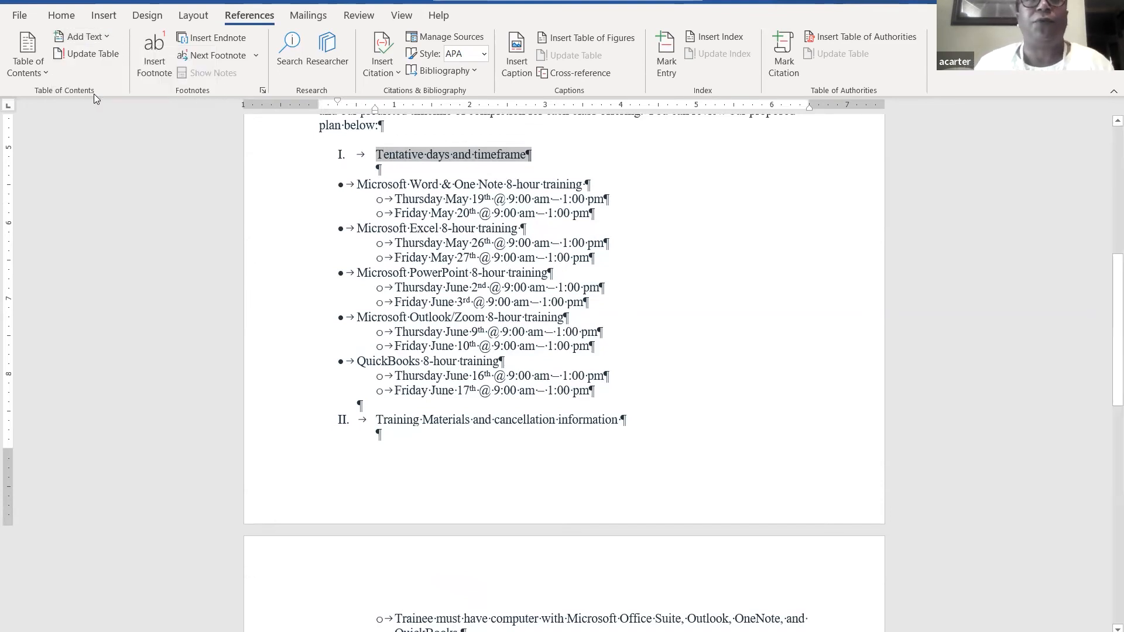
left_click_drag(1108, 288, 1108, 332)
left_click_drag(377, 271, 625, 272)
left_click_drag(524, 274, 572, 269)
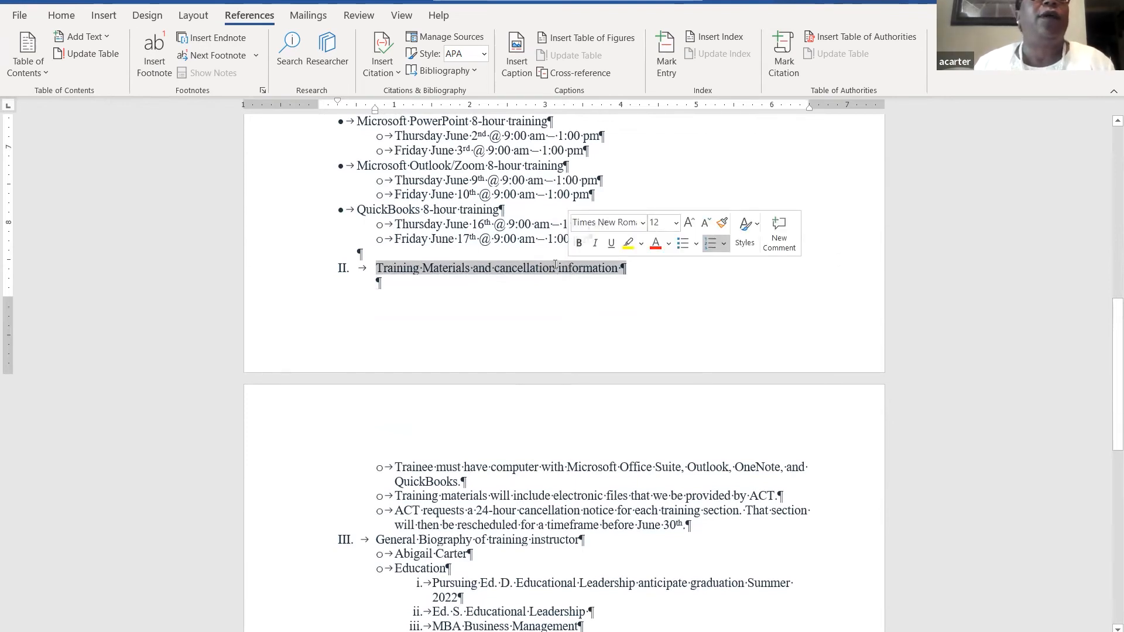
left_click(89, 38)
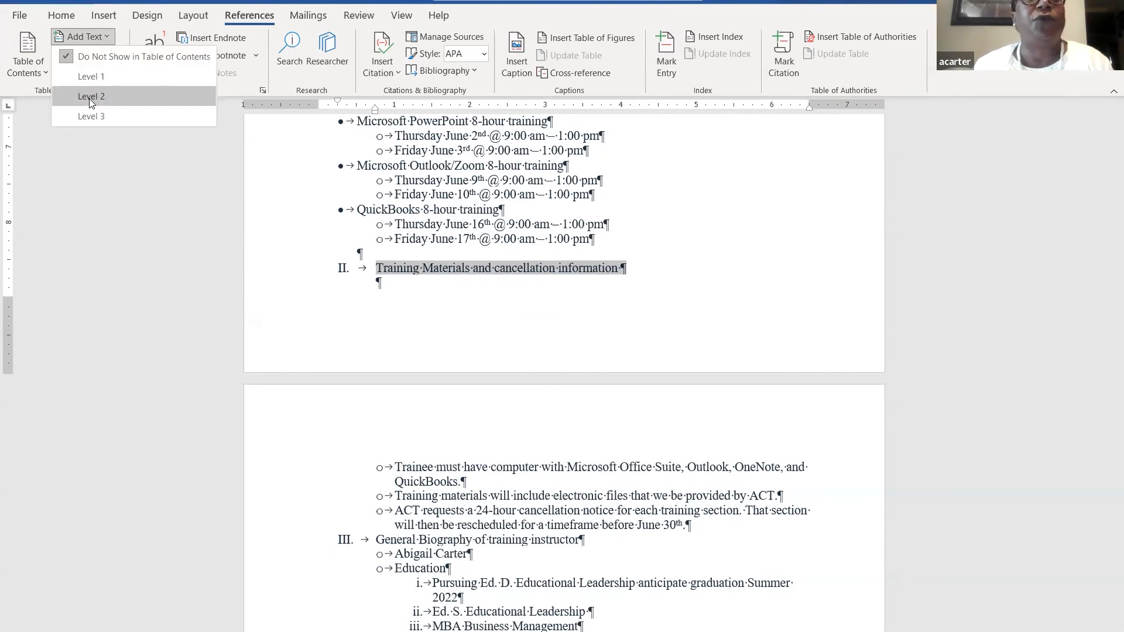
left_click(90, 97)
left_click_drag(1108, 344, 1108, 438)
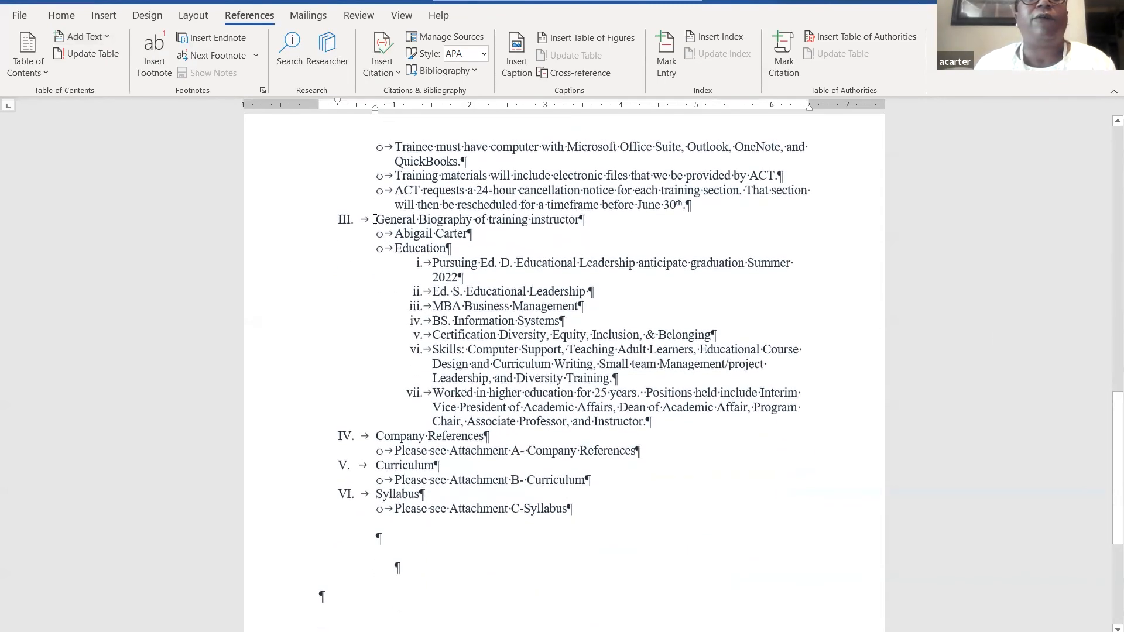
- Make 'General Biography of training instructor' a Level 1 contents entry
left_click_drag(376, 219, 557, 223)
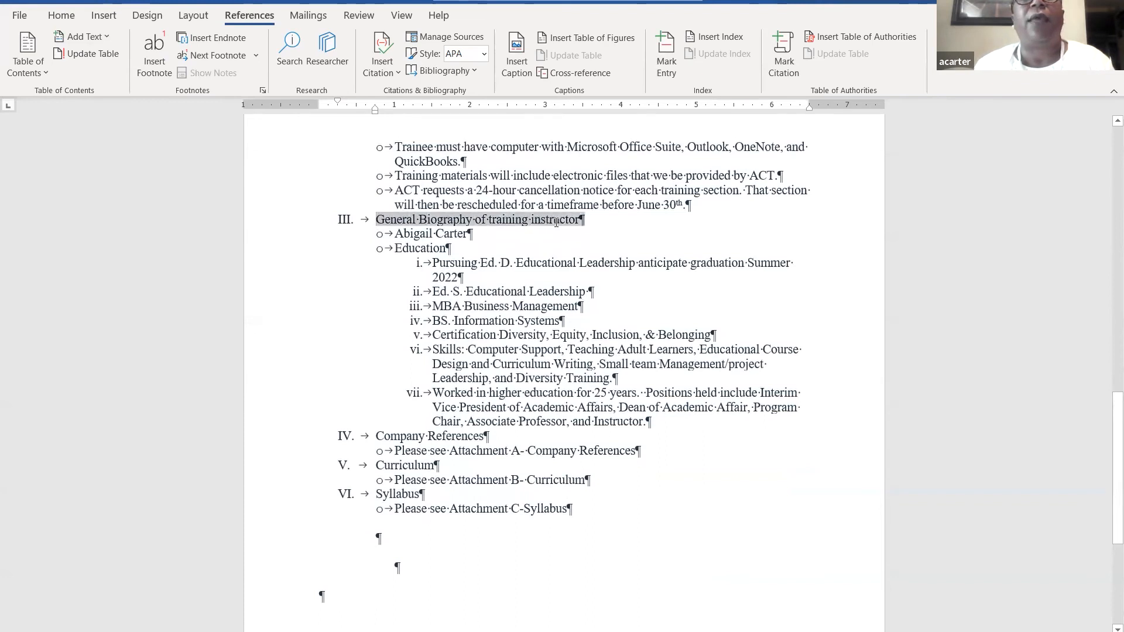
left_click(88, 38)
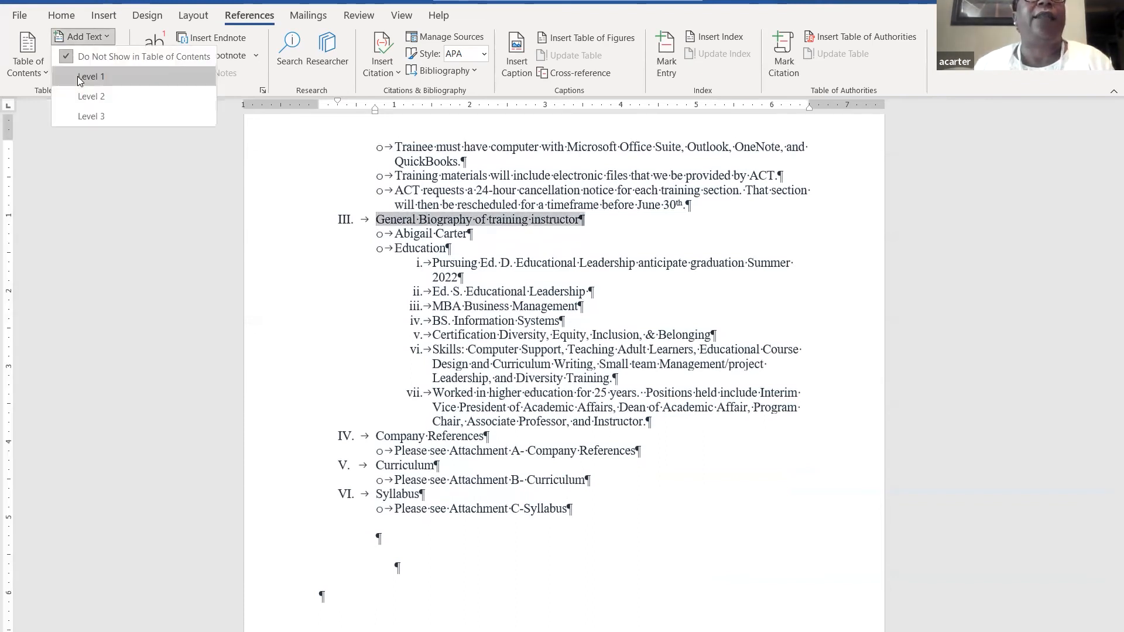
left_click(80, 81)
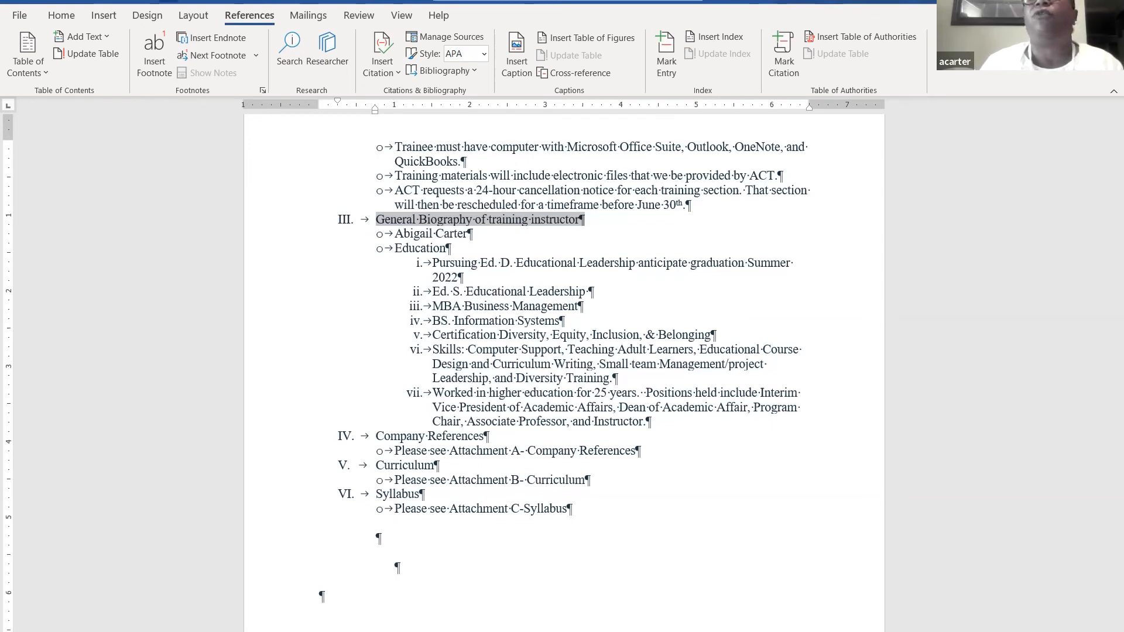
- Close the proposal and discard its changes with Don't Save
left_click(1108, 4)
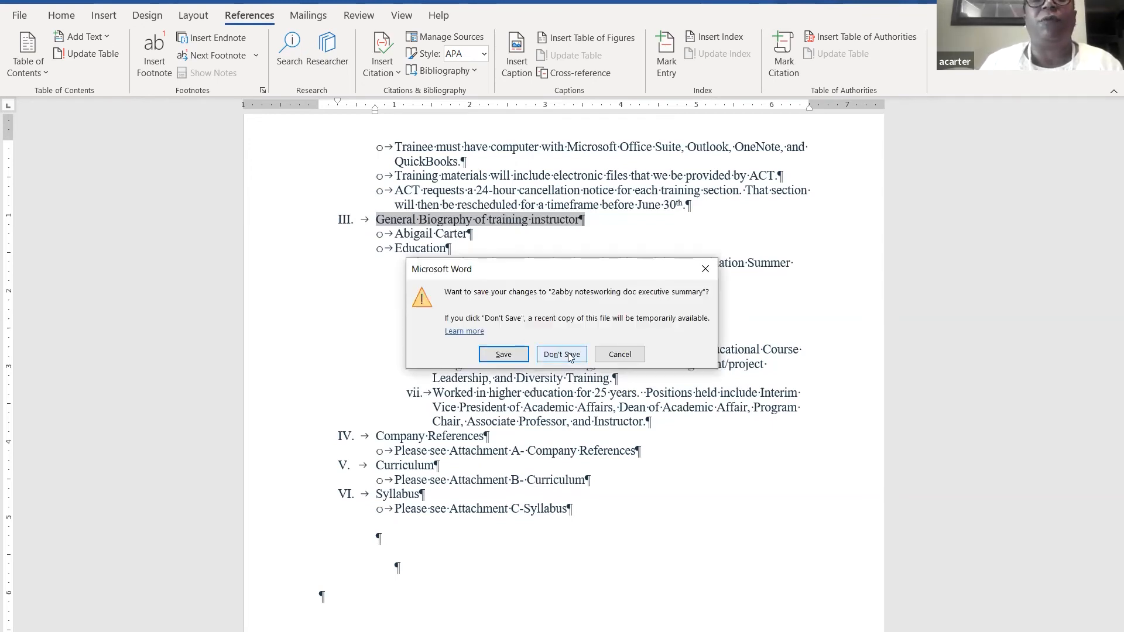
left_click(570, 356)
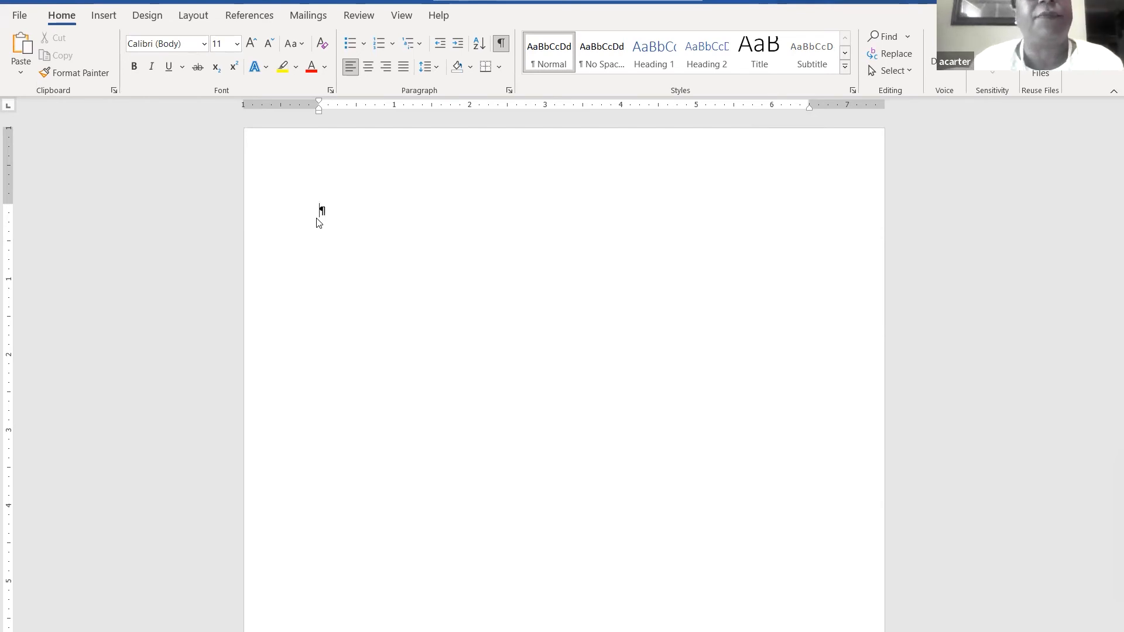
- Start a bulleted line on the second line in Times New Roman 12
key("Return")
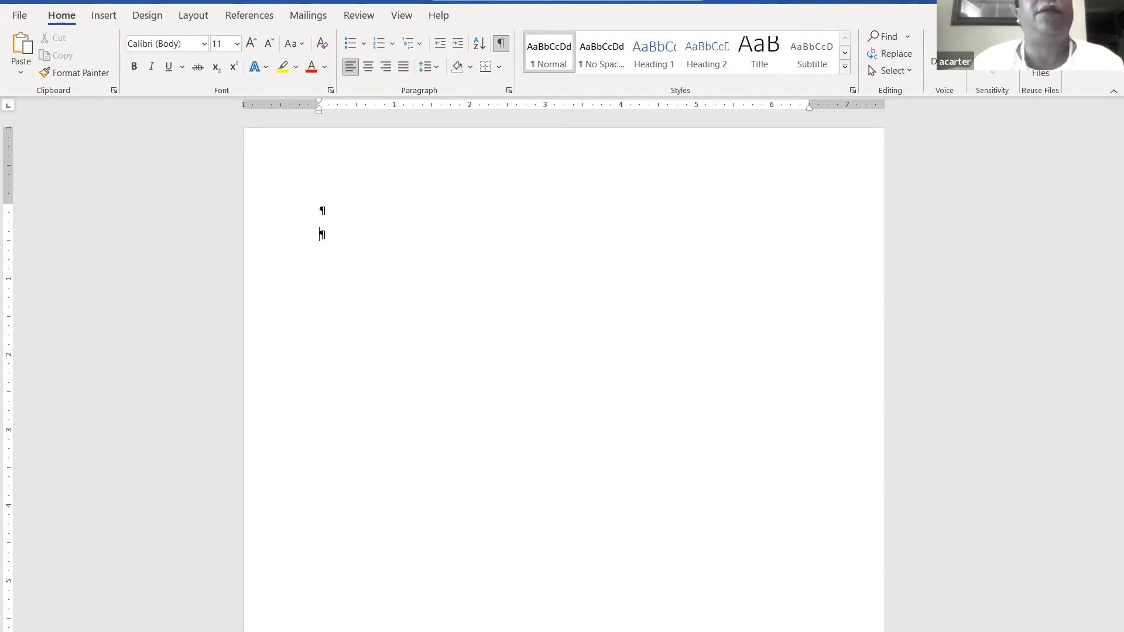
left_click(344, 46)
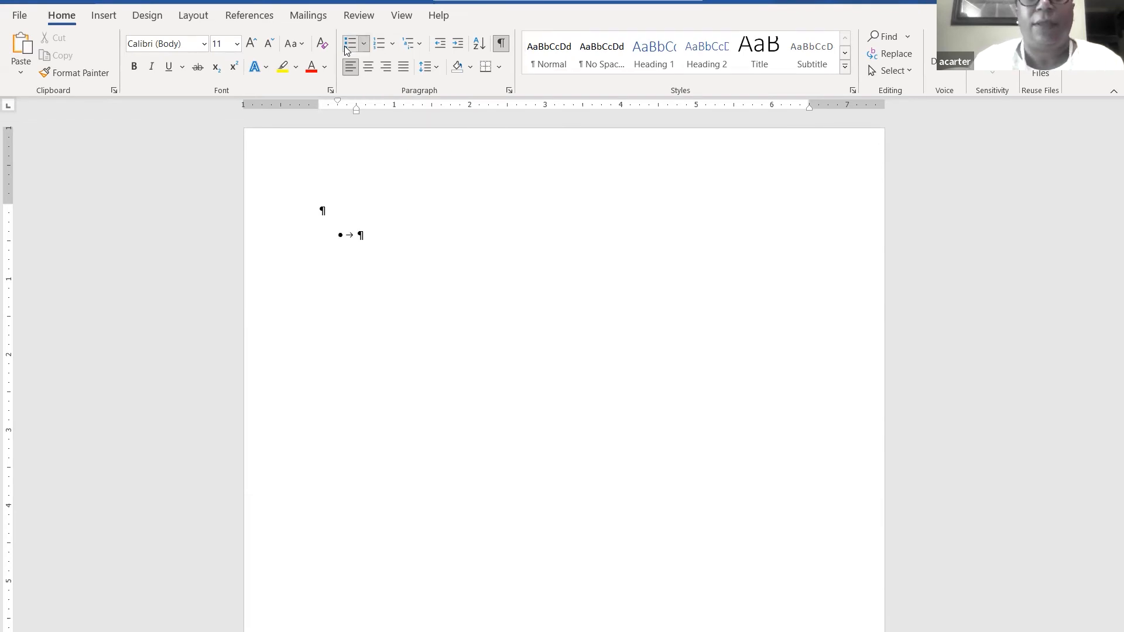
type("Hia")
key("BackSpace")
key("BackSpace")
key("BackSpace")
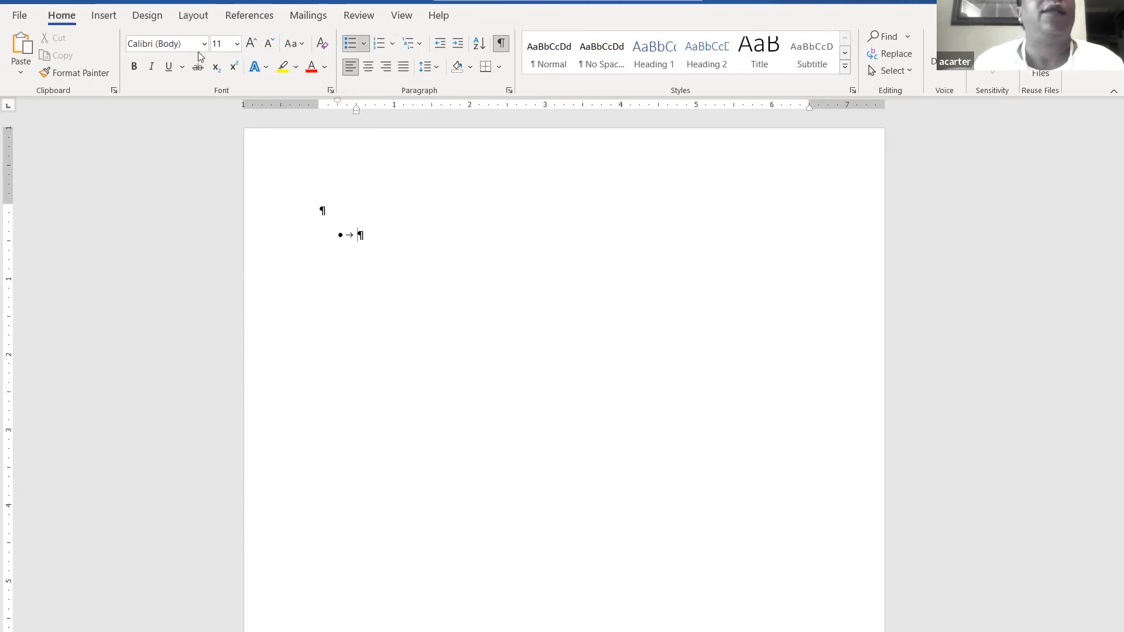
left_click(200, 47)
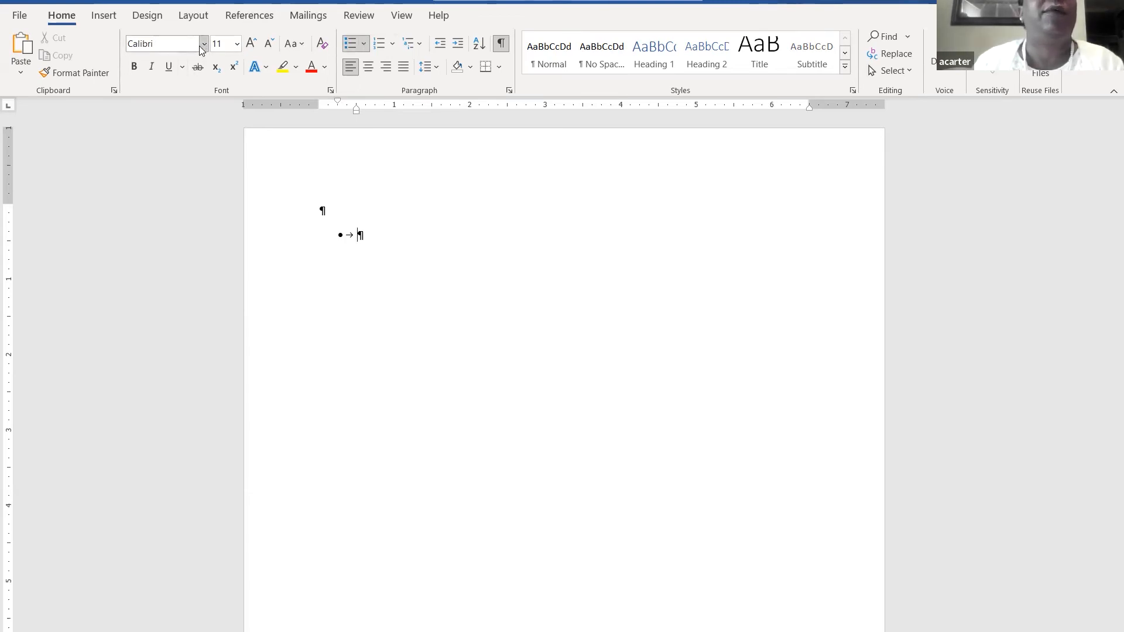
left_click(202, 47)
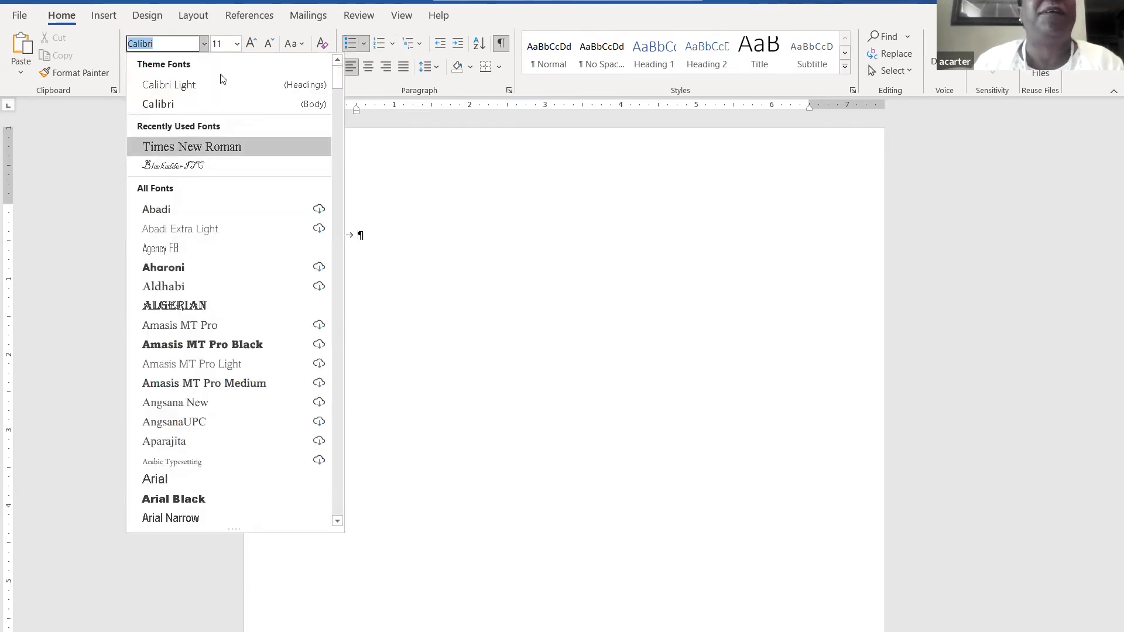
left_click(177, 146)
left_click(237, 43)
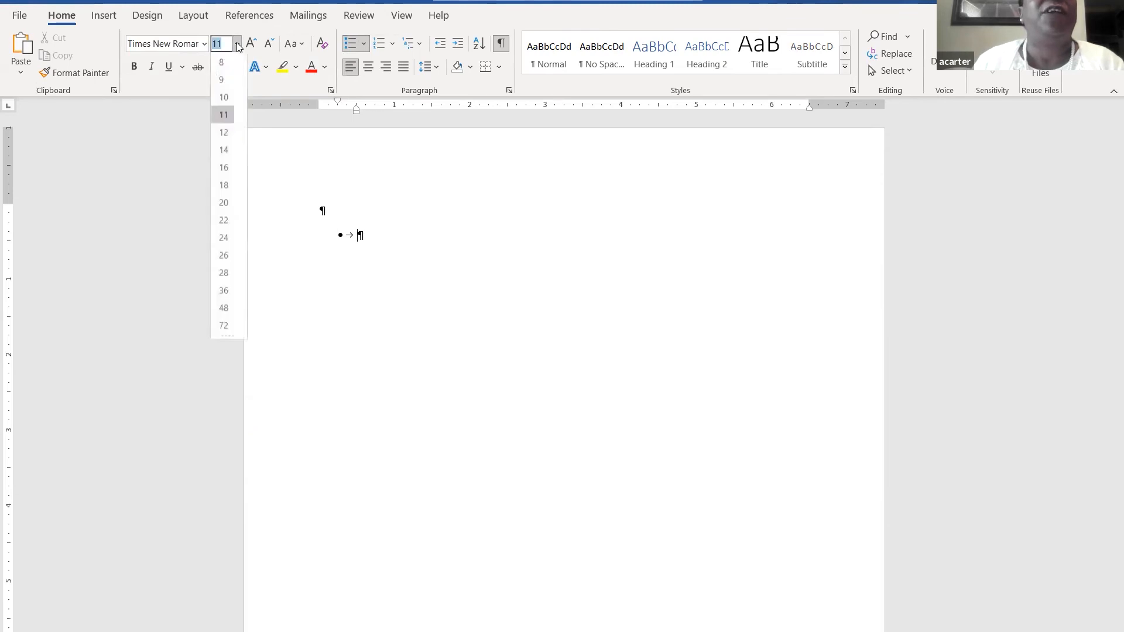
left_click(223, 133)
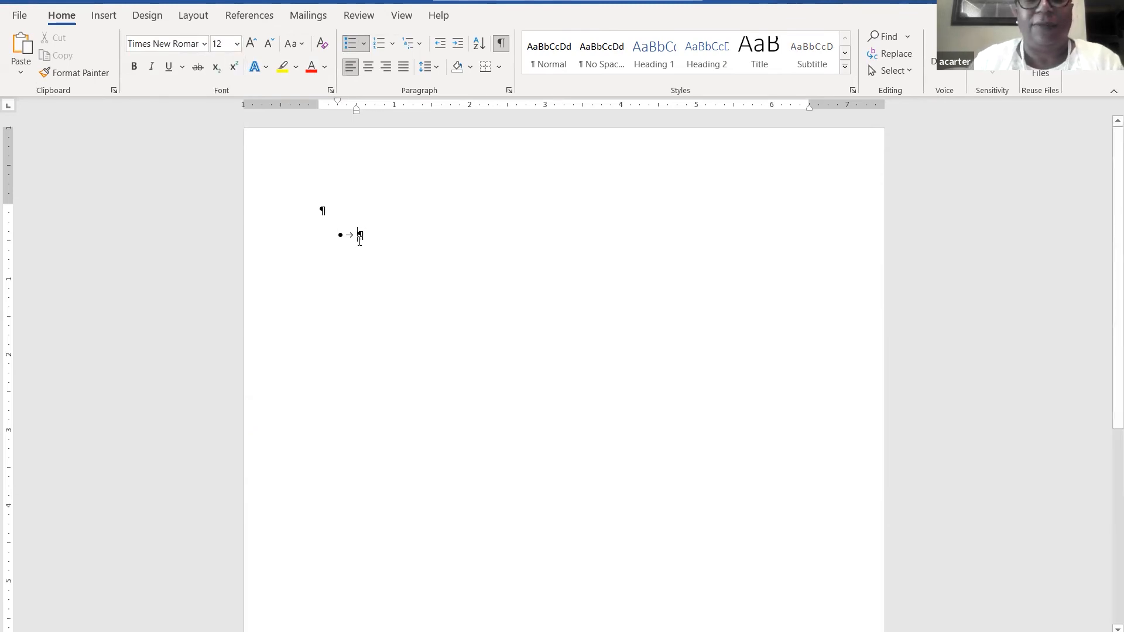
- Add the History bullet with indented sub-bullets Georgia and American
type("His")
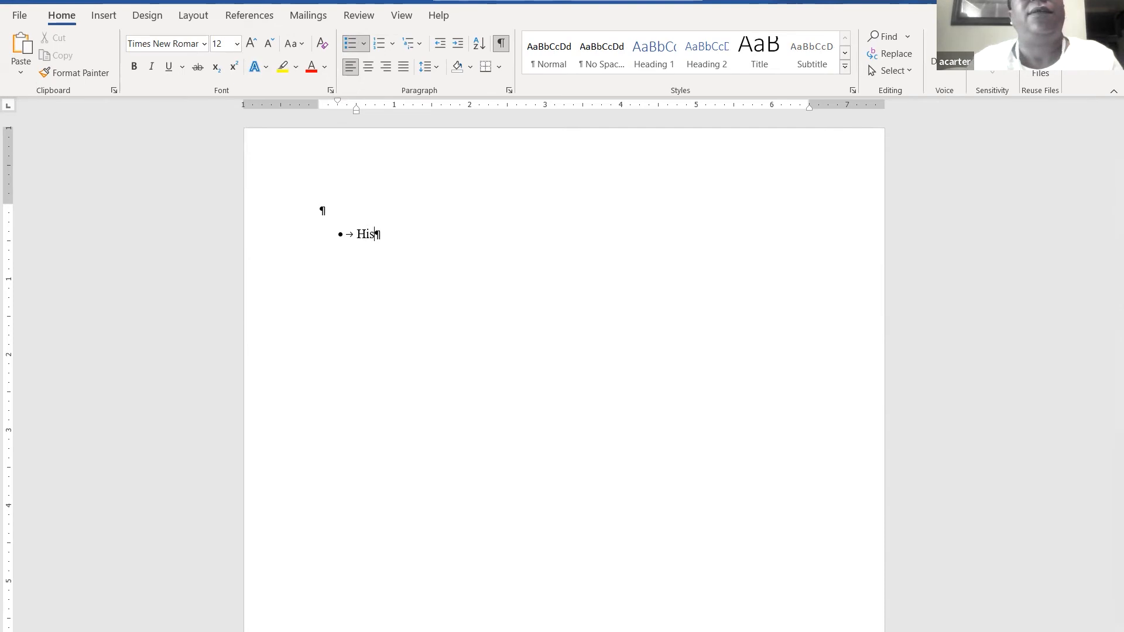
type("tory")
key("Return")
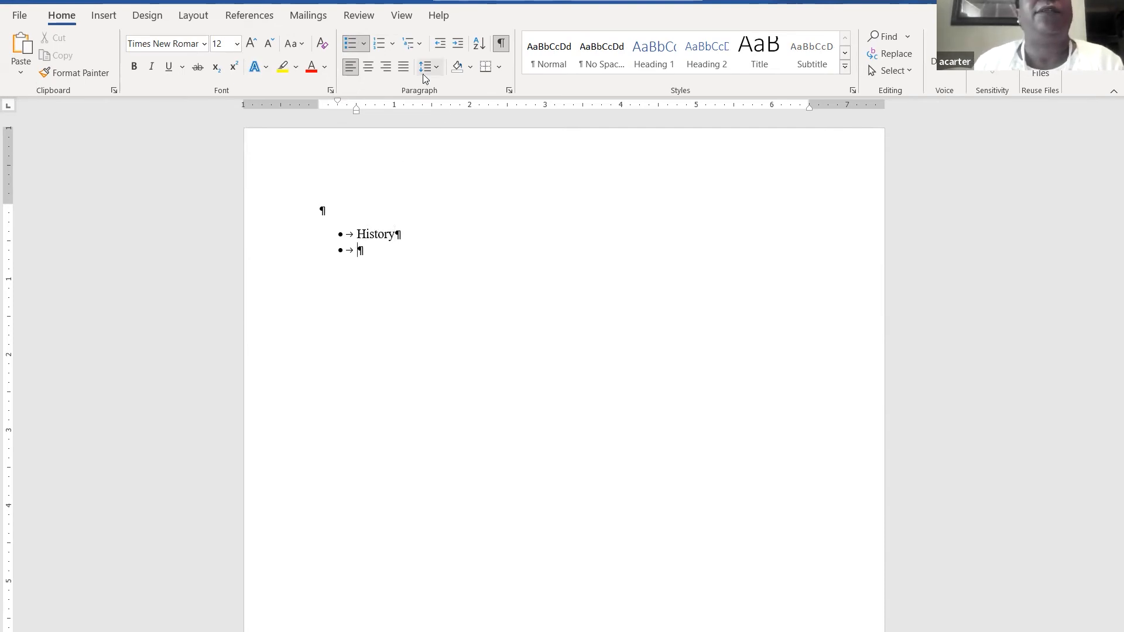
left_click(457, 46)
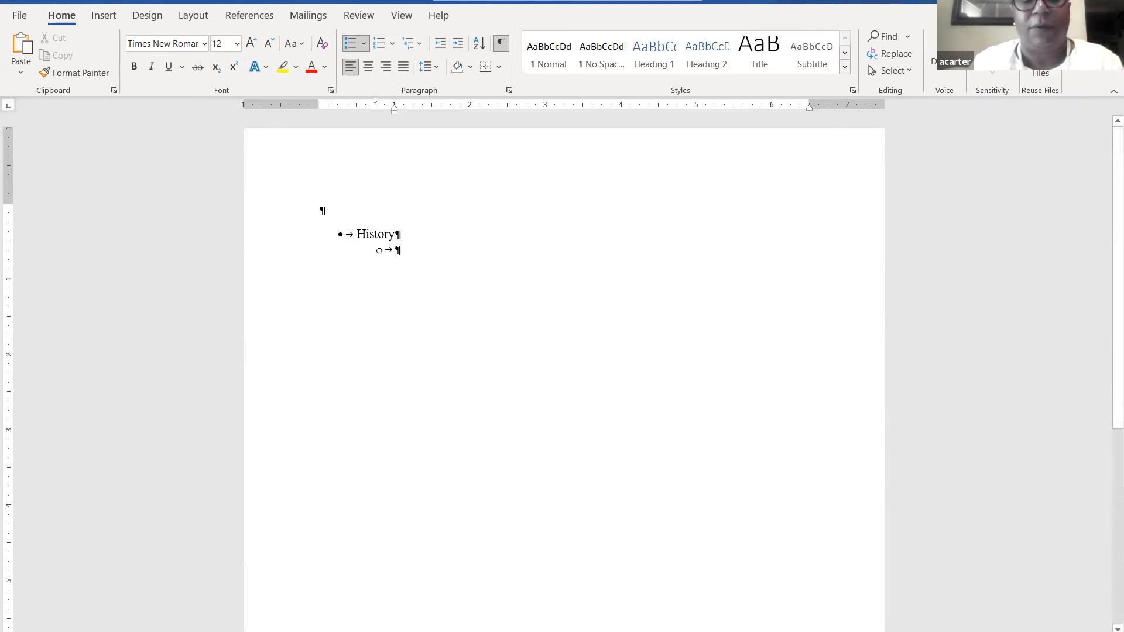
type("Georgia")
key("Return")
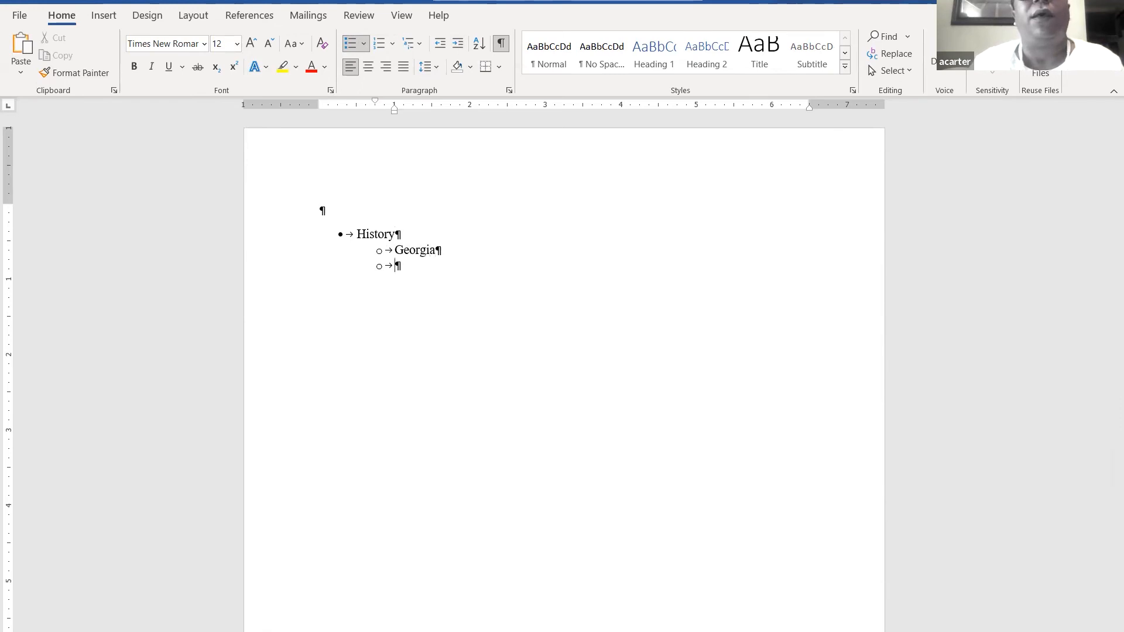
type("Ame")
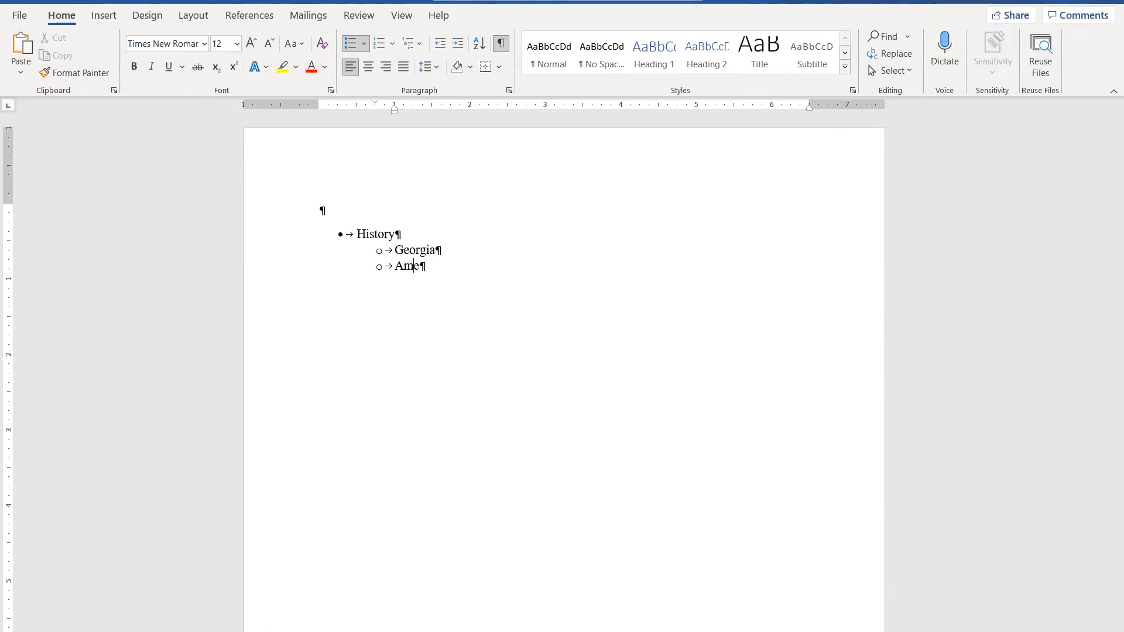
type("rican")
key("Return")
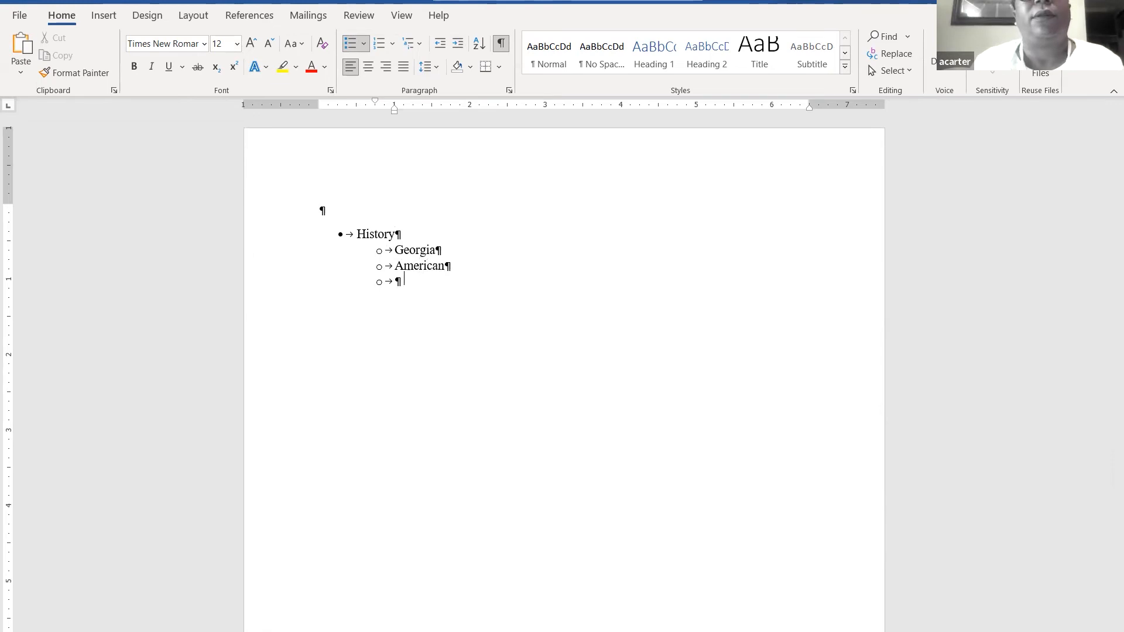
key("shift+Tab")
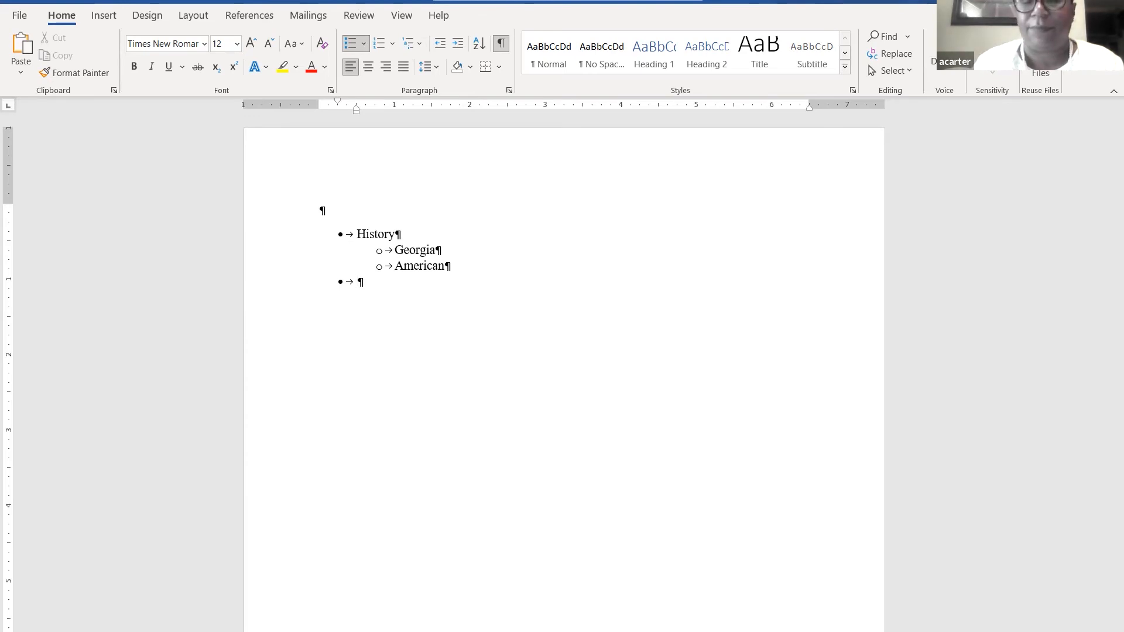
- Add the Science bullet with indented sub-bullets Political and Nature
type("Scin")
key("BackSpace")
type("ence")
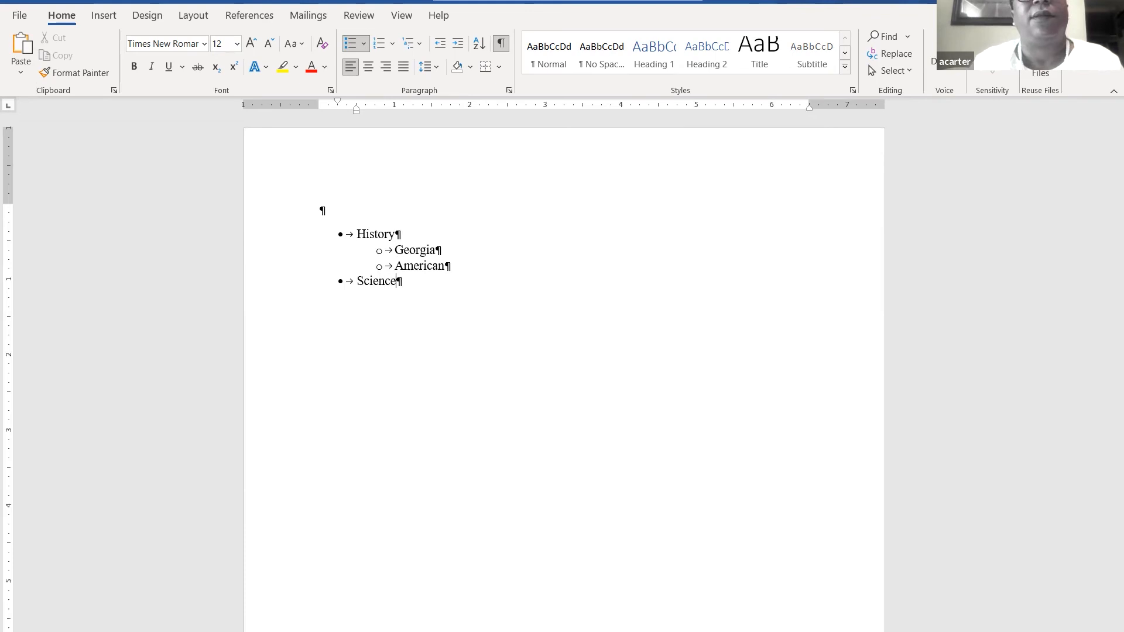
key("Return")
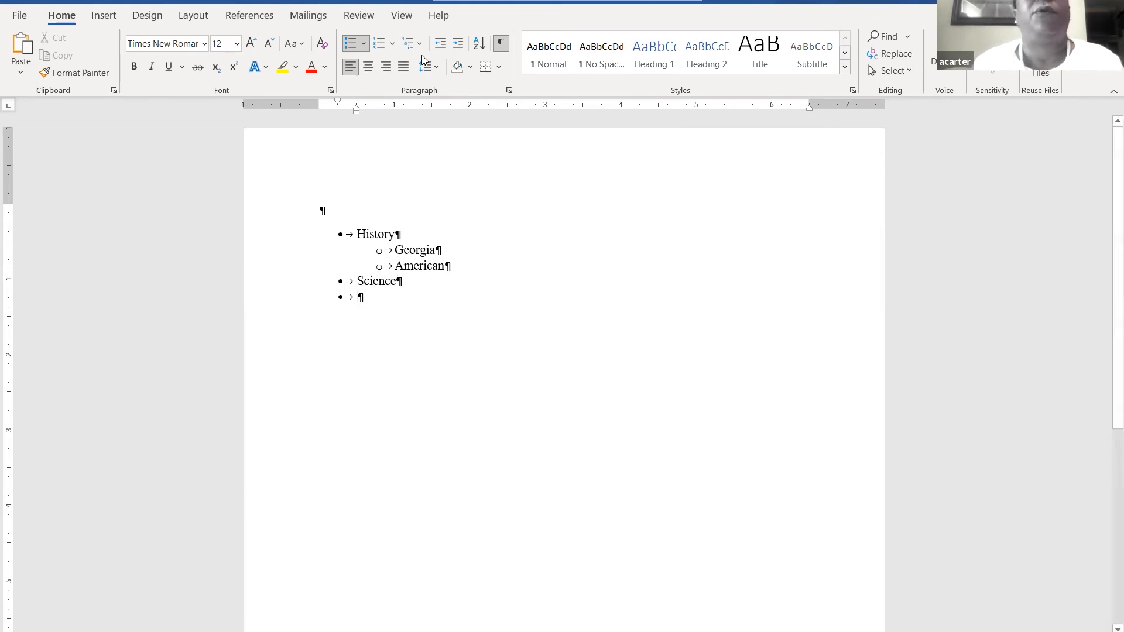
left_click(457, 47)
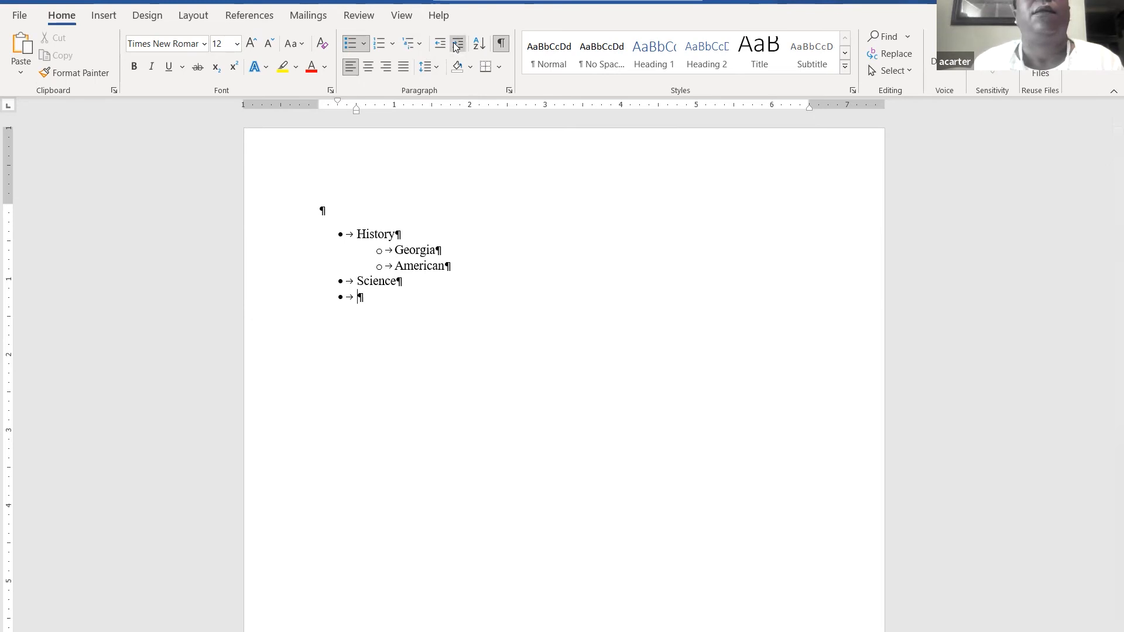
type("Po")
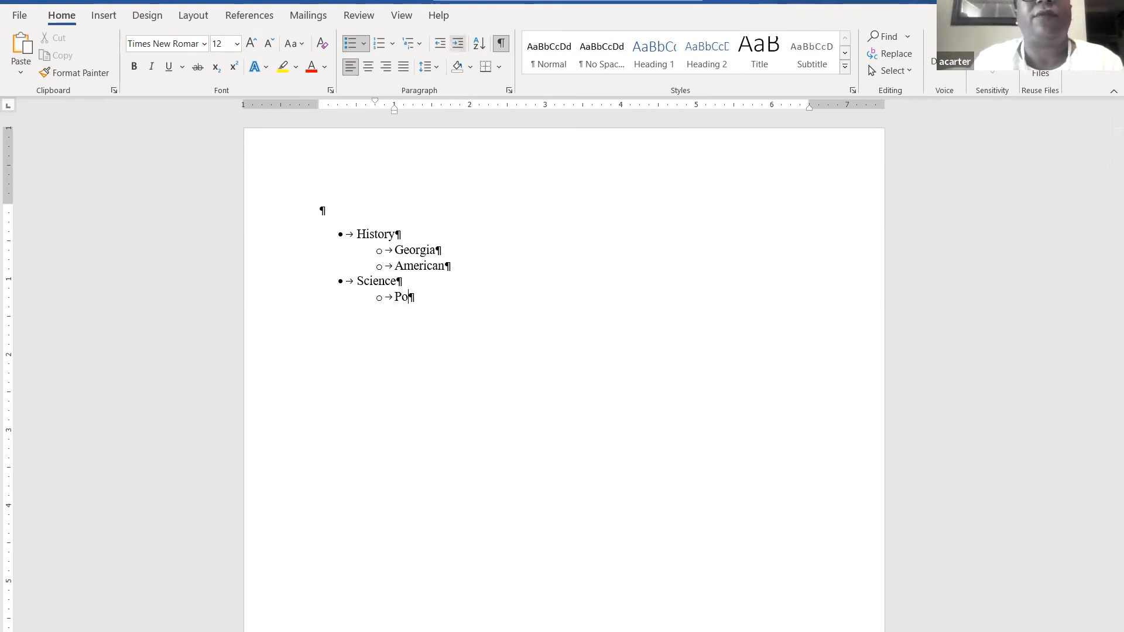
type("litical")
key("Return")
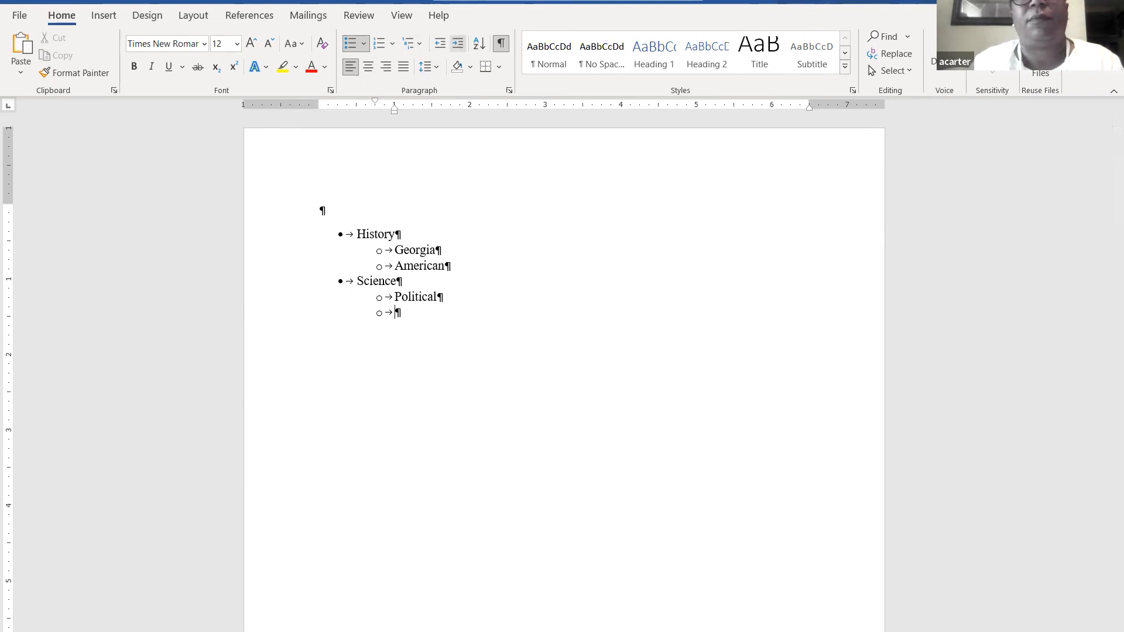
type("Nature")
key("Return")
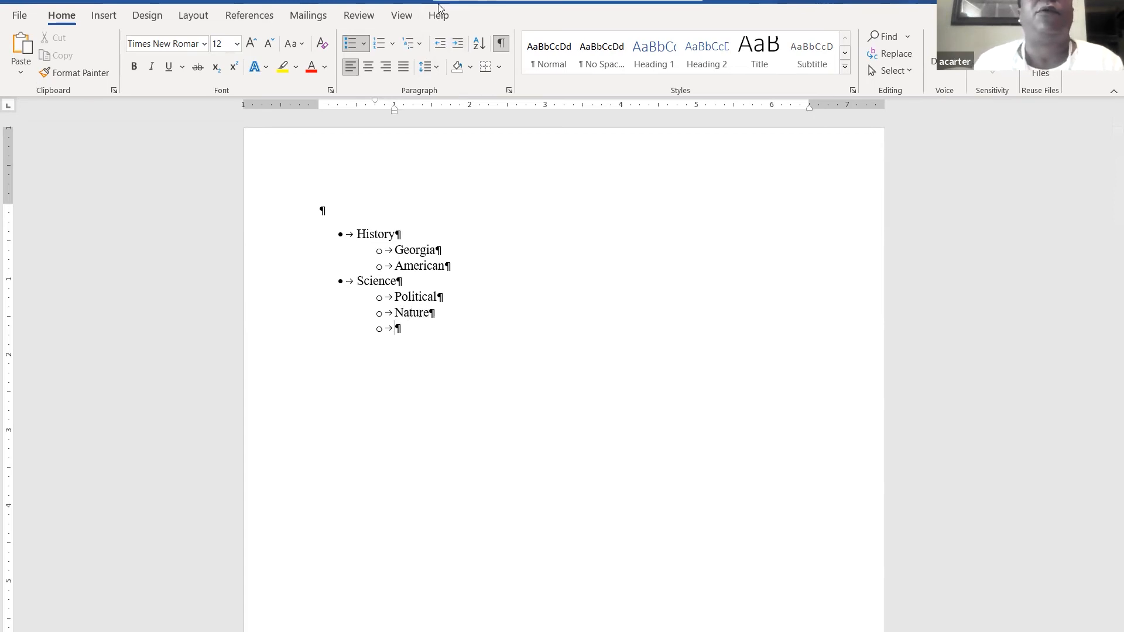
left_click(440, 44)
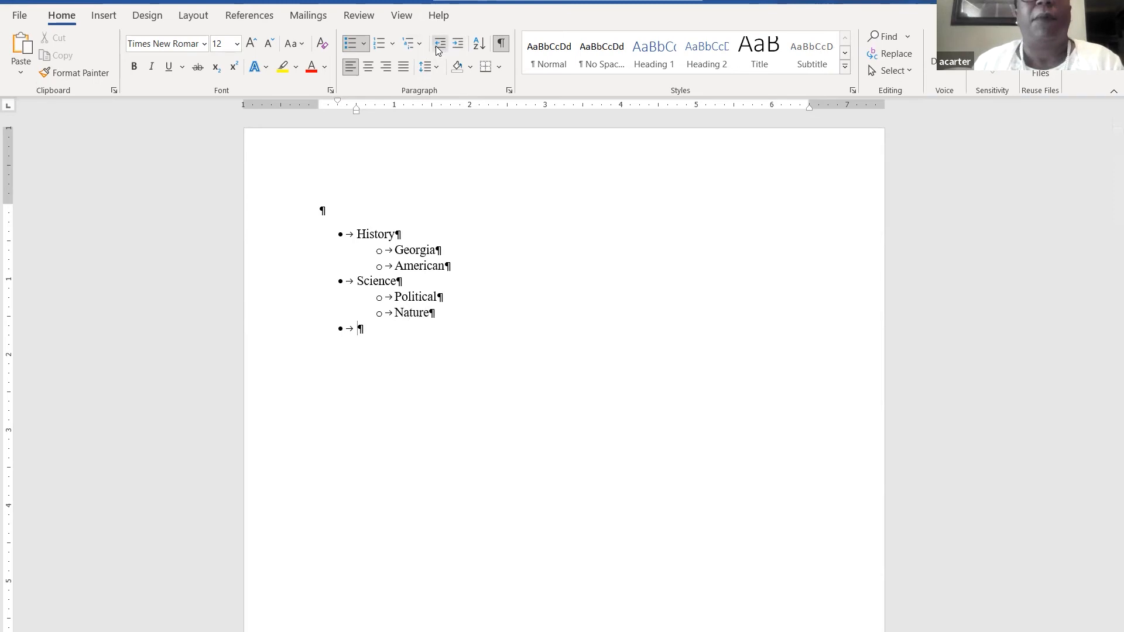
- Add the Math bullet with indented sub-bullets Algebra and Basic Math
type("Math")
key("Return")
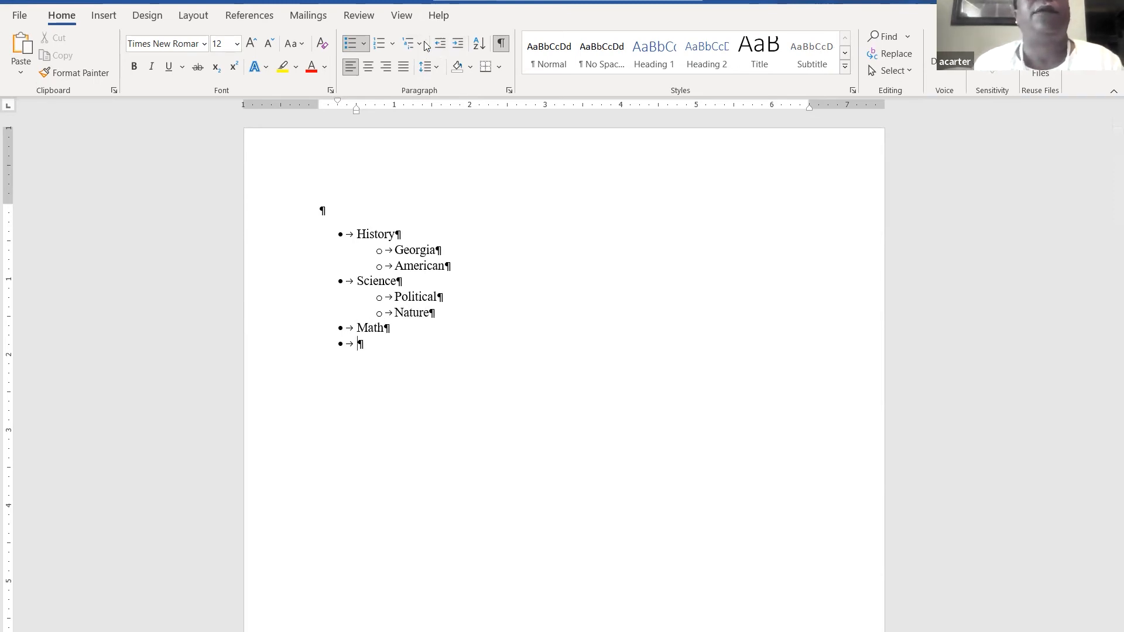
left_click(458, 44)
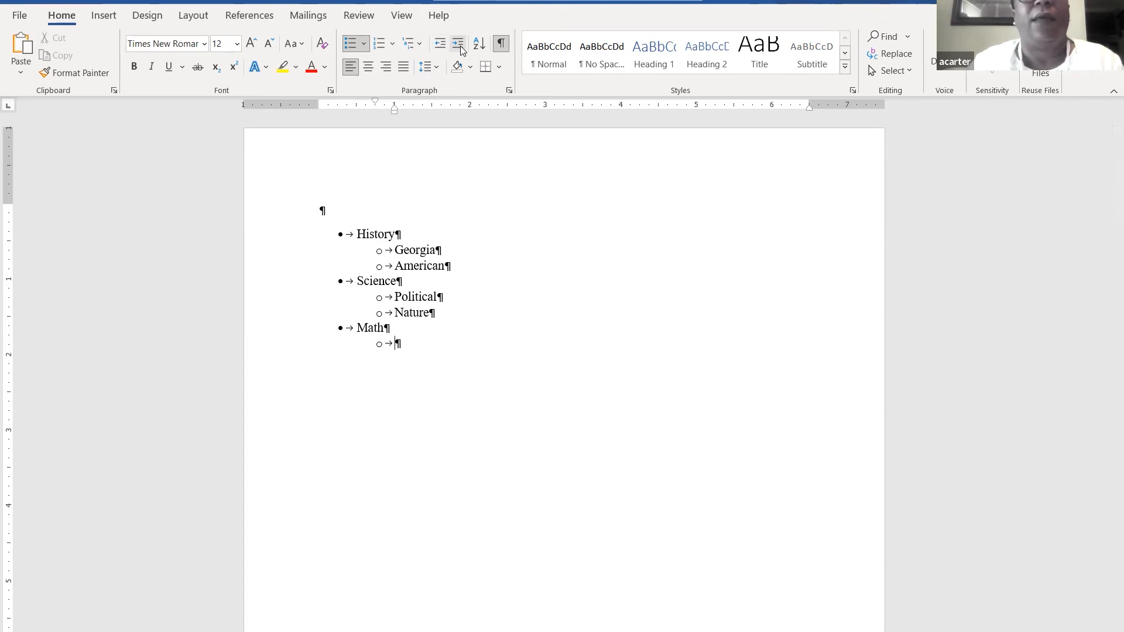
type("Algebra")
key("Return")
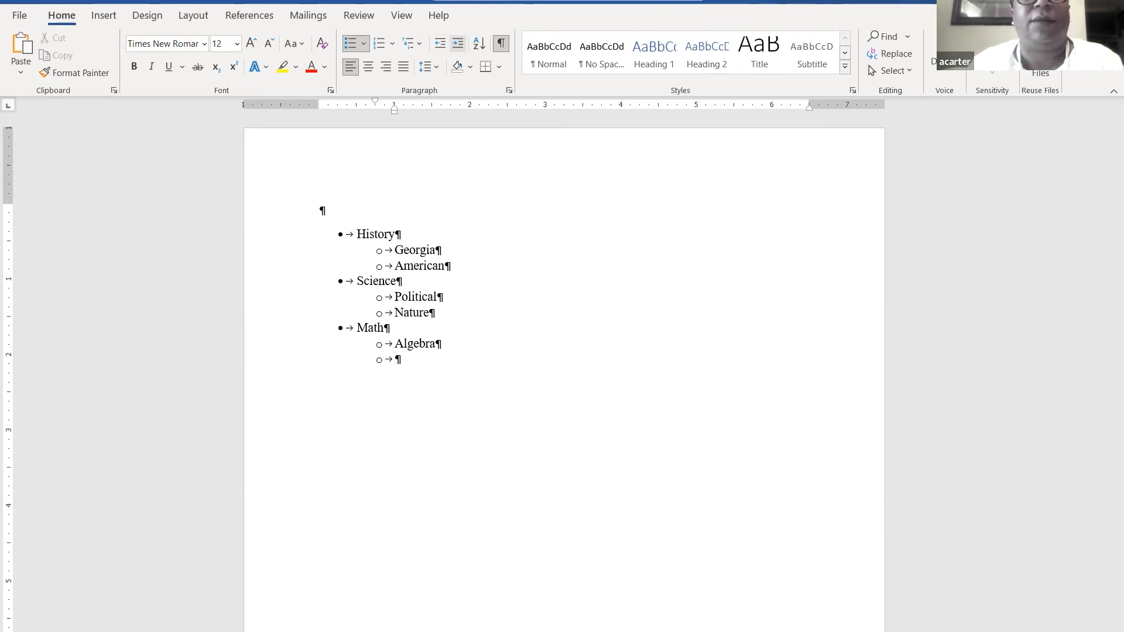
type("Basic")
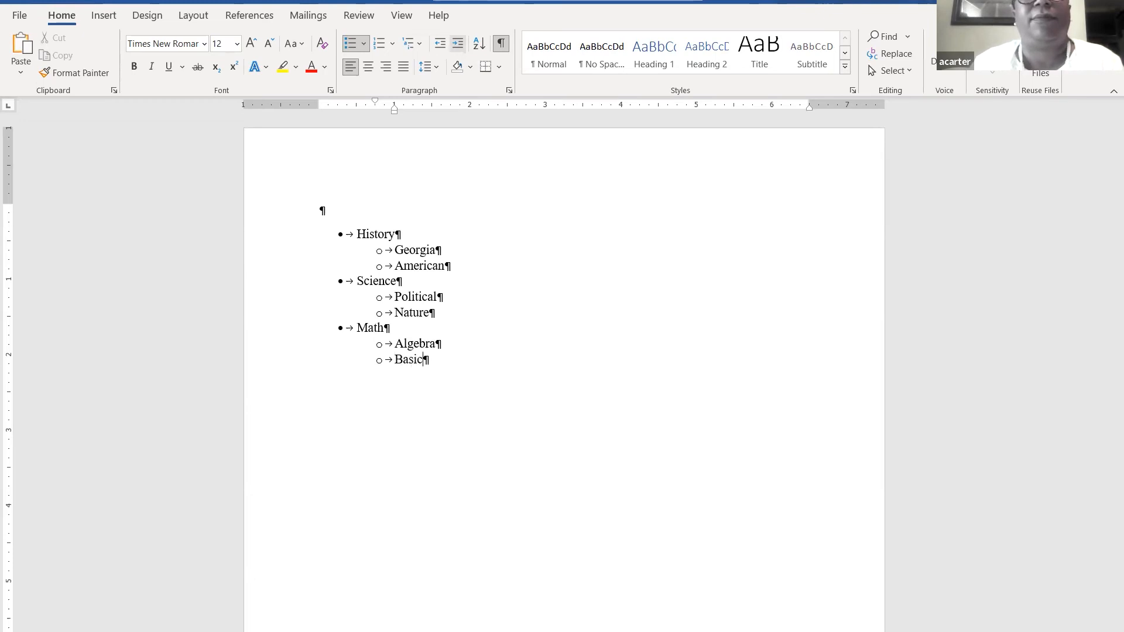
type(" Math")
key("Return")
key("shift+Tab")
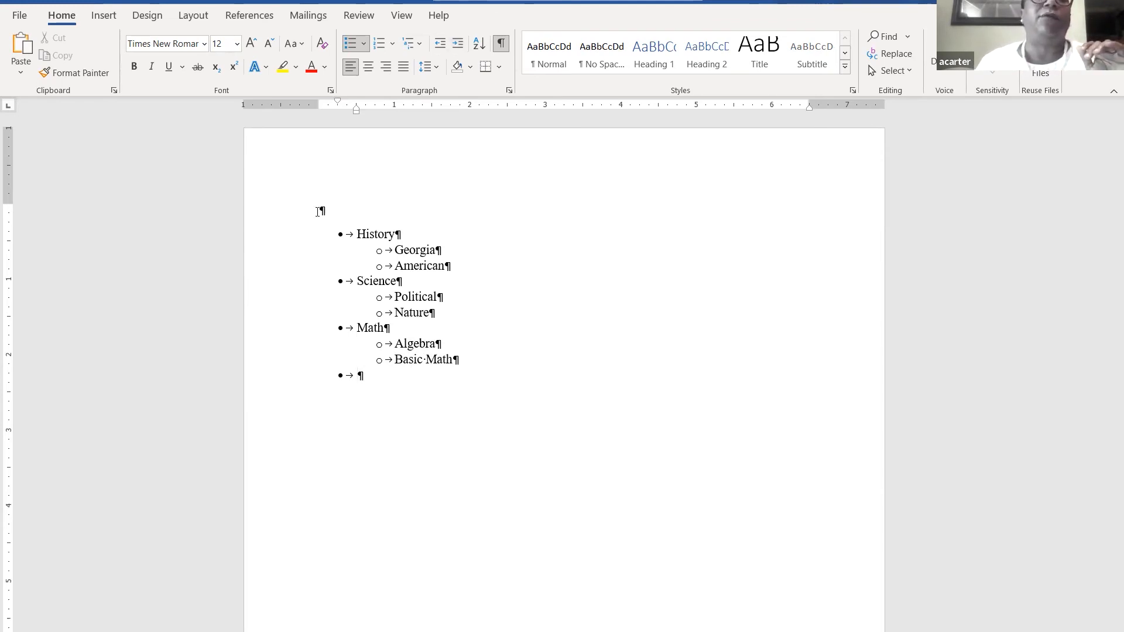
left_click(318, 211)
- Insert Automatic Table 2 at the current position on a new top line, dismissing the heading notice
key("Return")
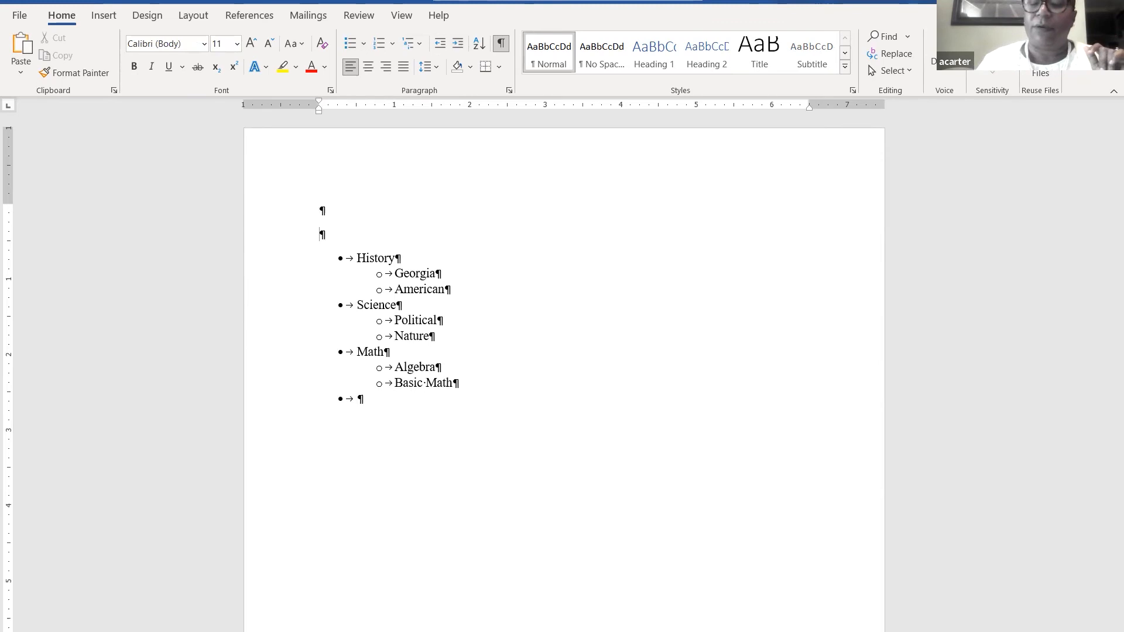
left_click(320, 210)
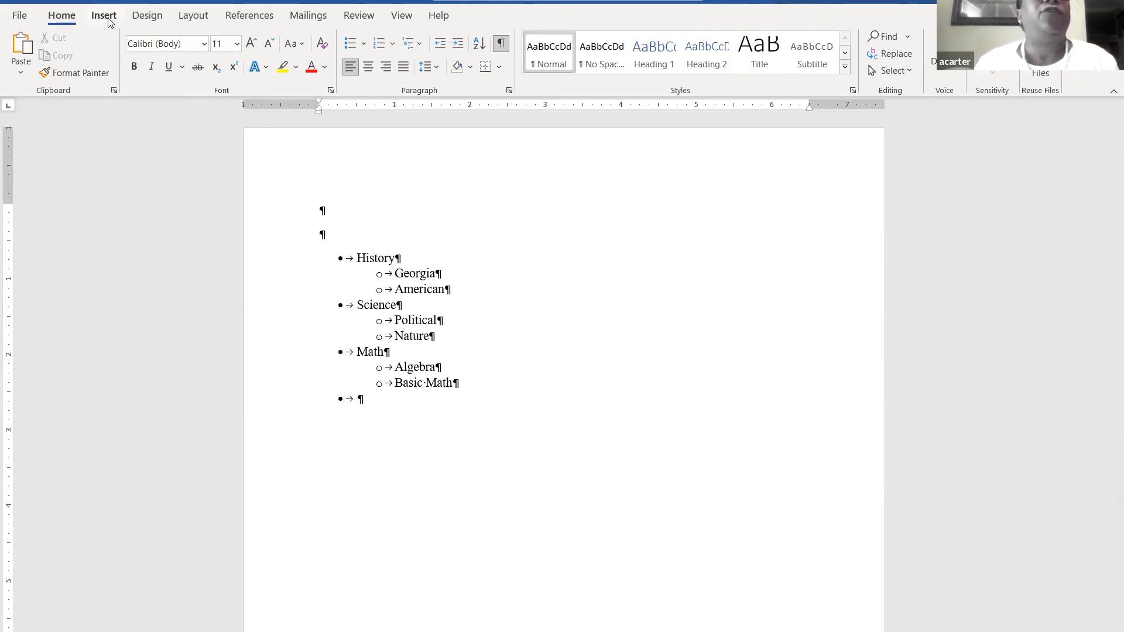
left_click(261, 17)
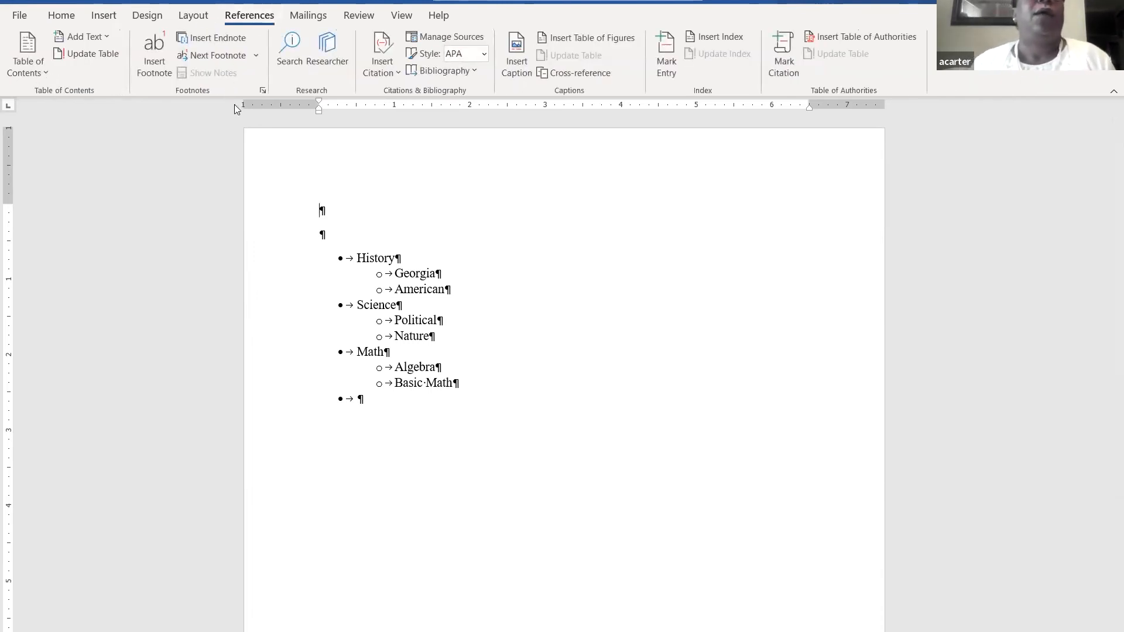
left_click(28, 58)
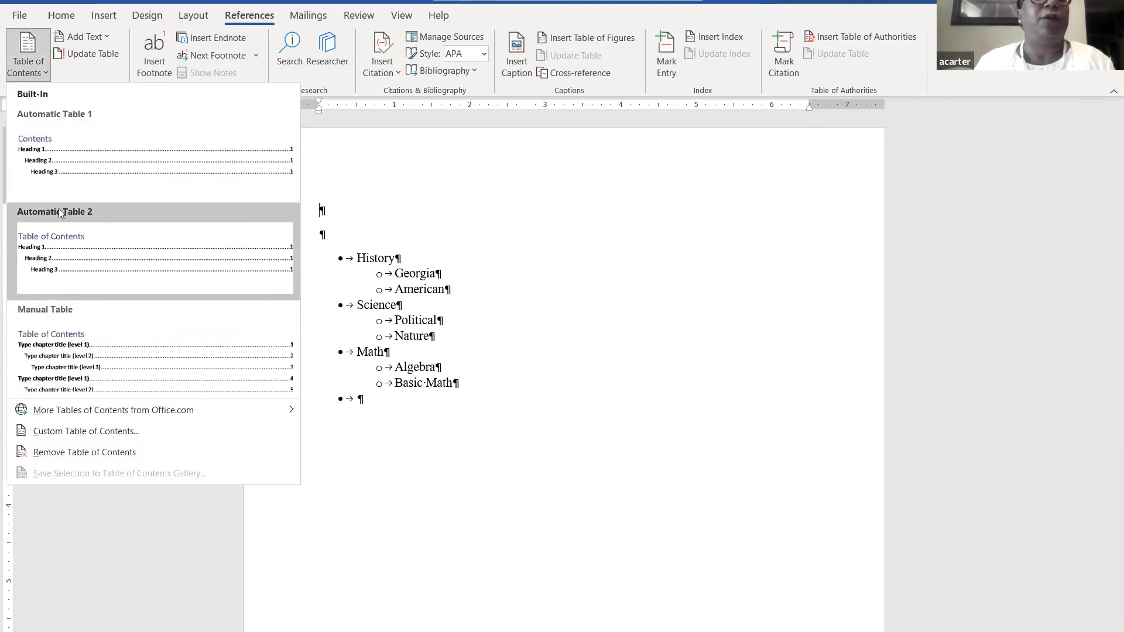
right_click(53, 242)
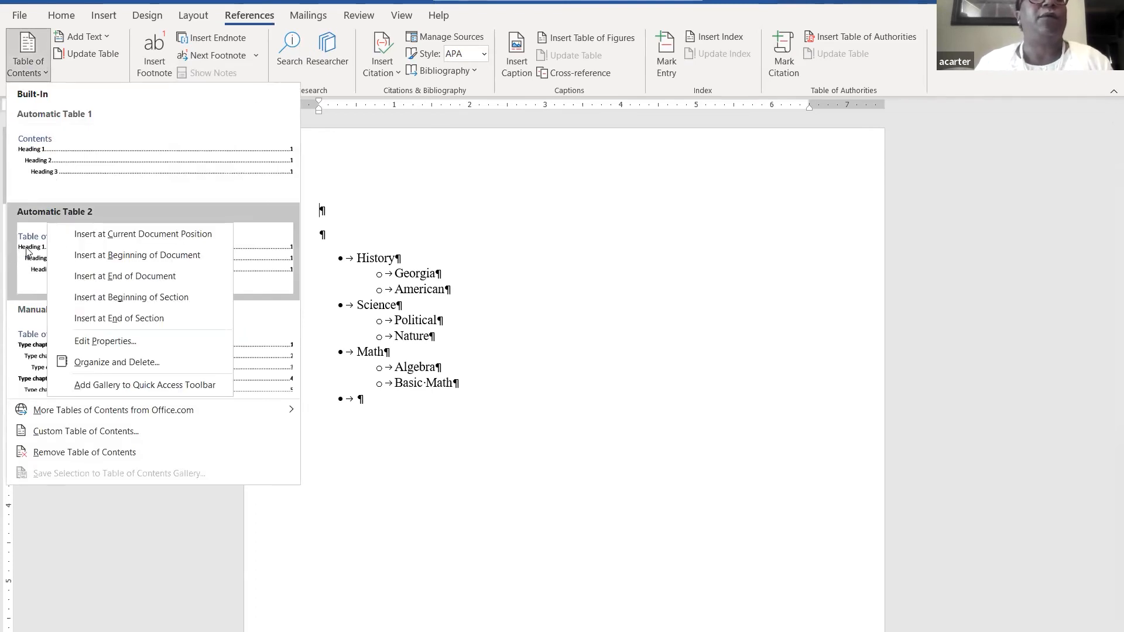
left_click(26, 248)
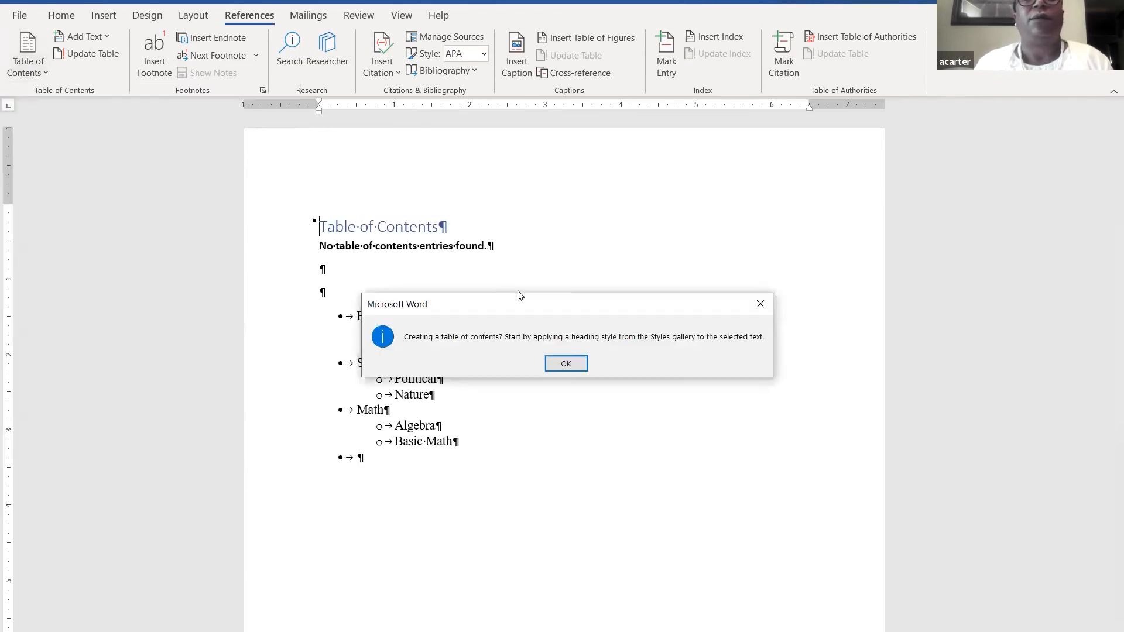
left_click(566, 364)
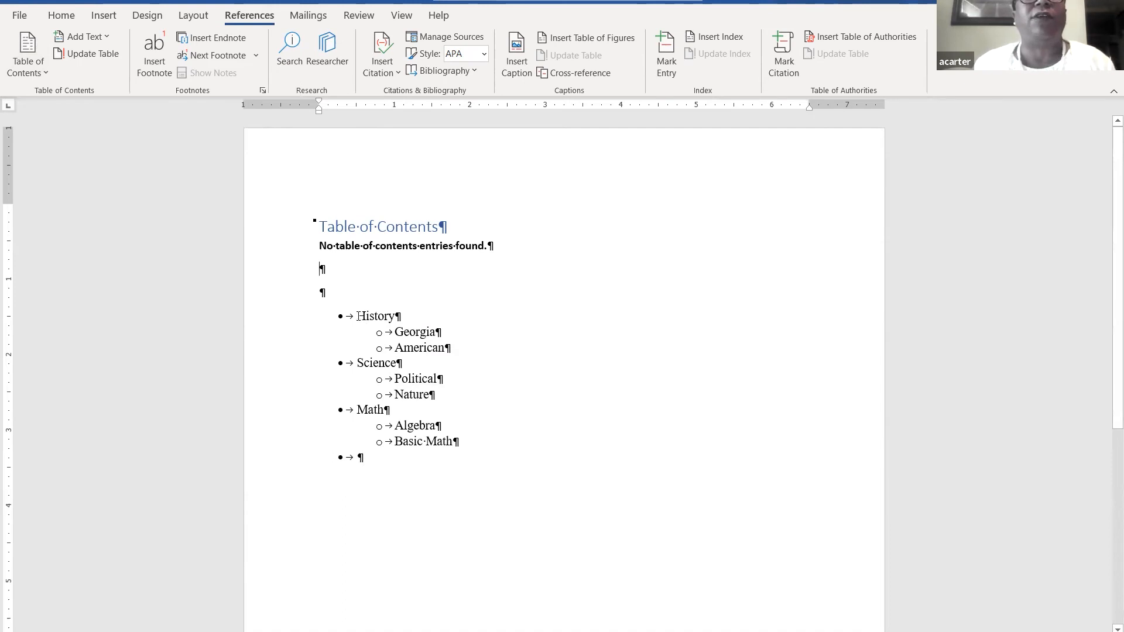
- Mark History as a Level 1 contents entry, with Georgia and American as Level 2
left_click_drag(358, 316, 394, 316)
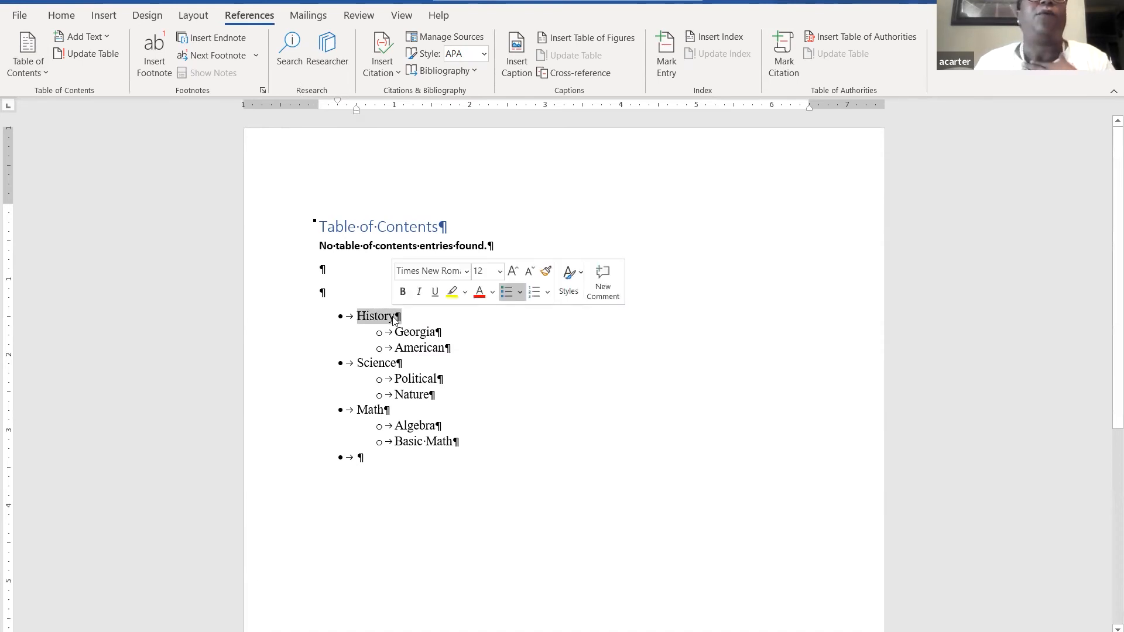
left_click(88, 37)
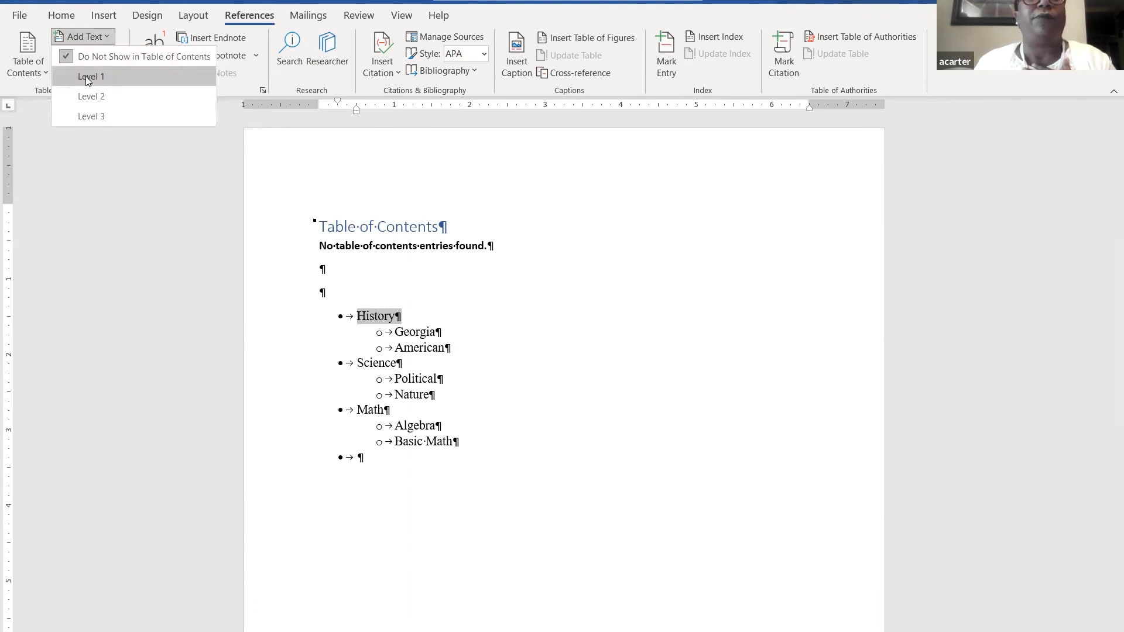
left_click(86, 76)
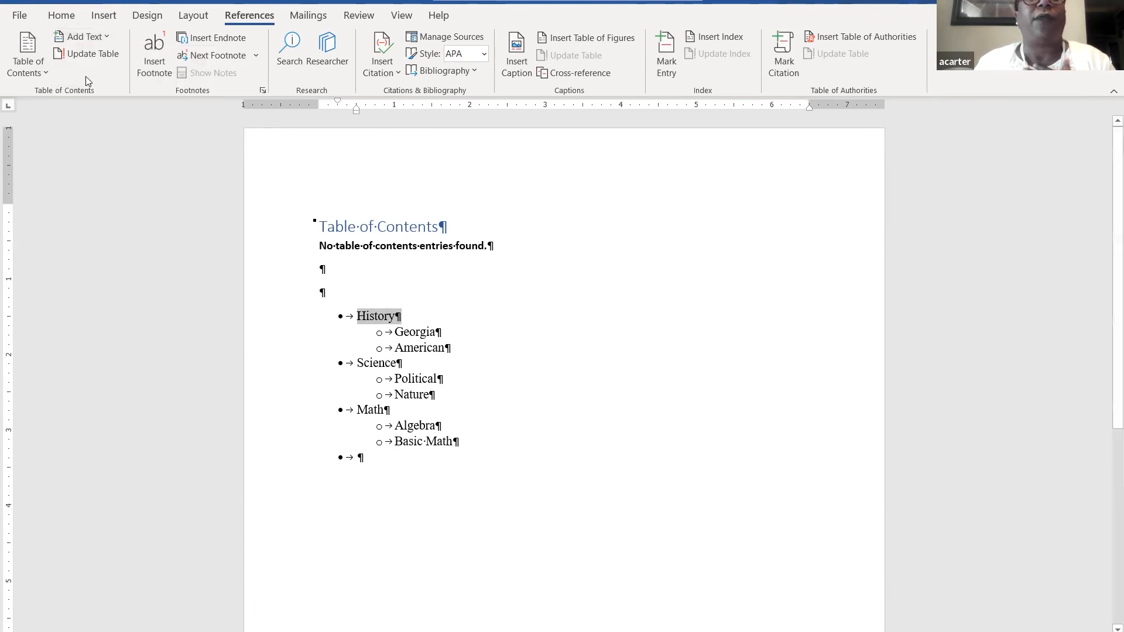
left_click(396, 333)
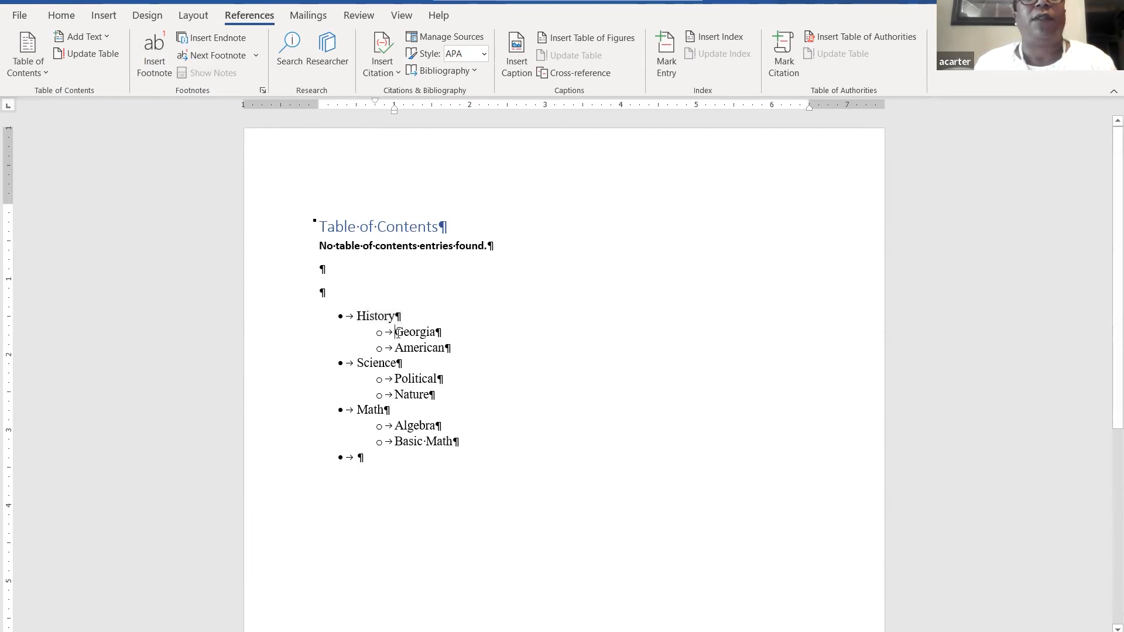
left_click_drag(398, 333, 433, 337)
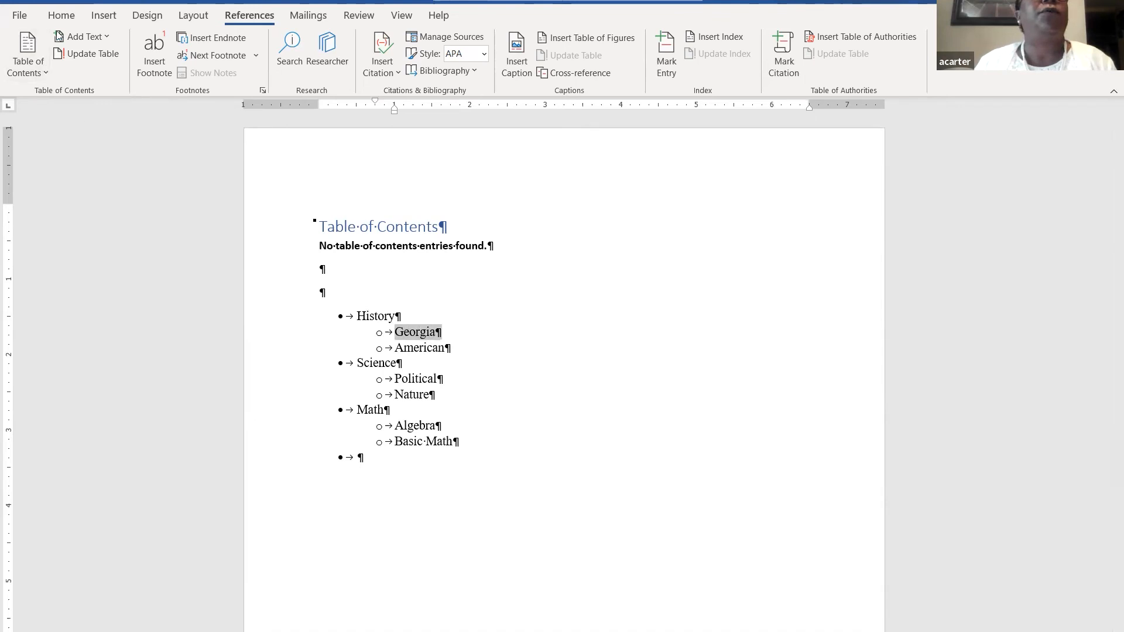
left_click(82, 37)
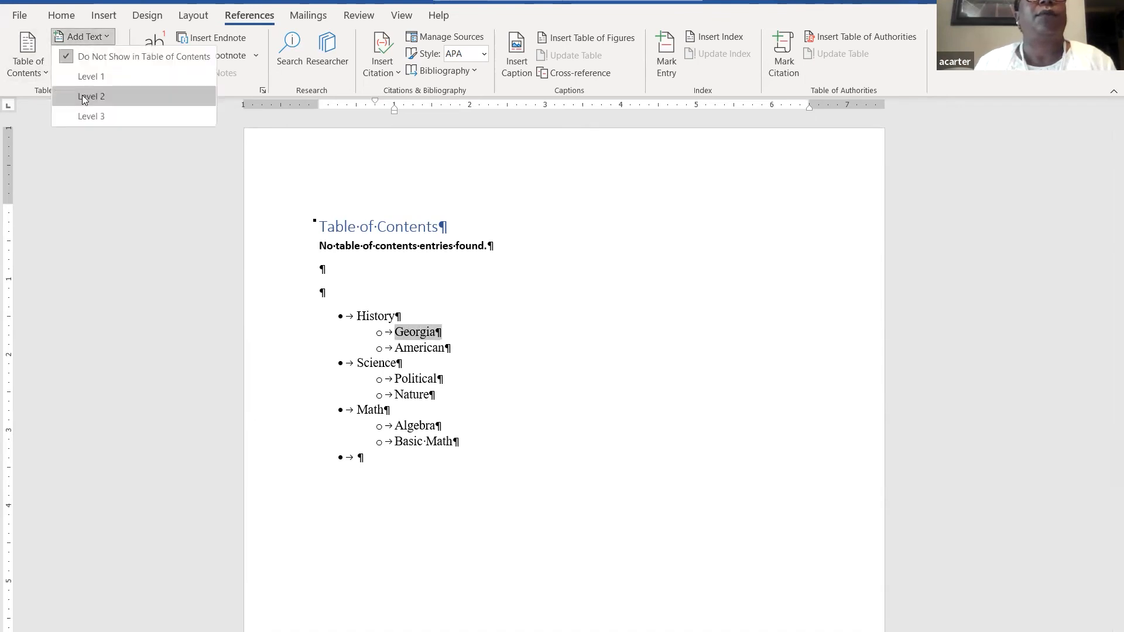
left_click(85, 100)
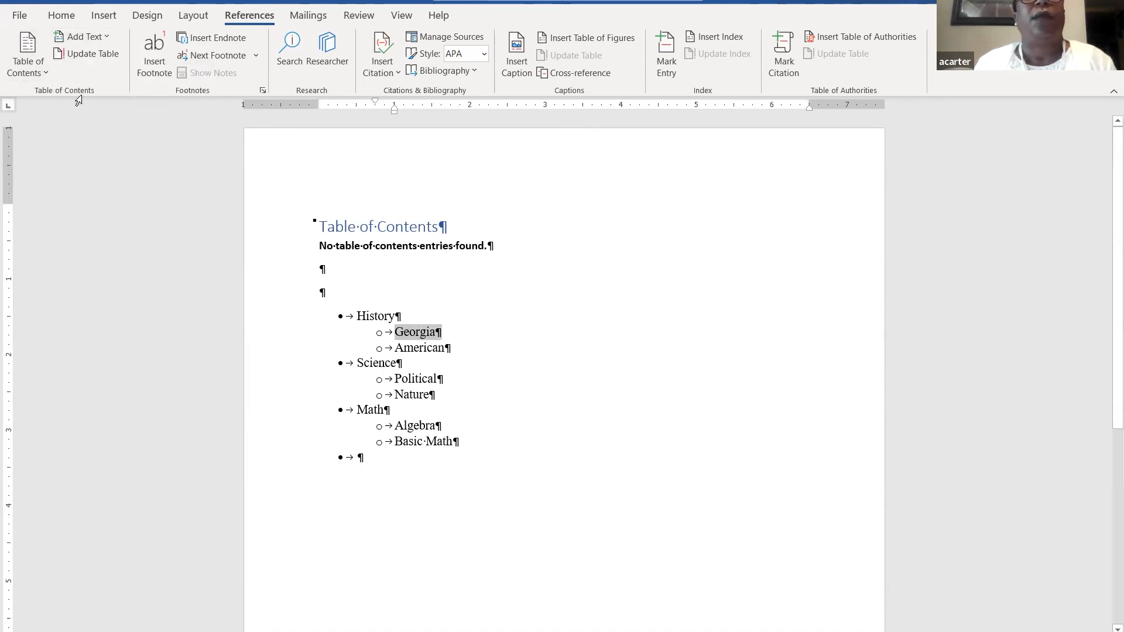
double_click(399, 348)
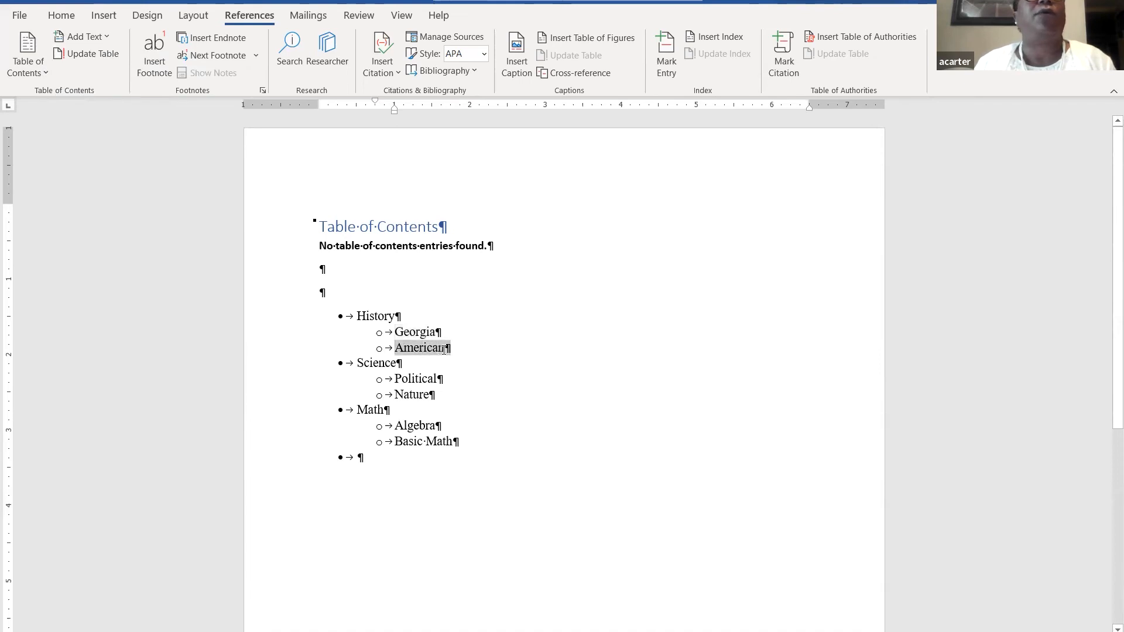
left_click(87, 41)
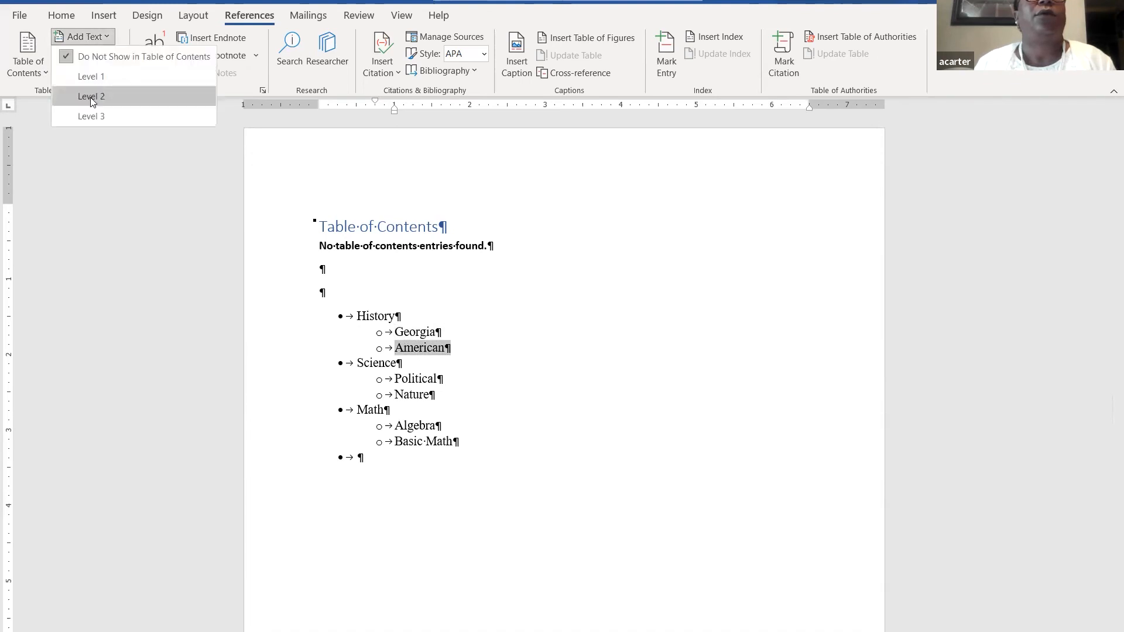
left_click(90, 97)
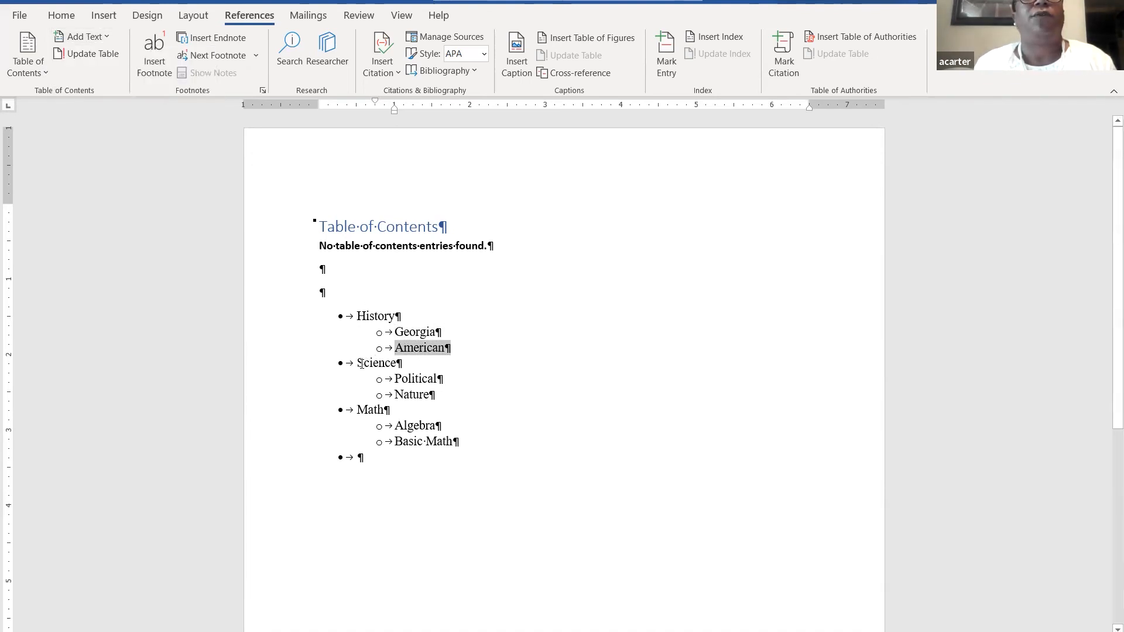
- Mark Science and Math as Level 1 contents entries
left_click_drag(360, 363, 395, 367)
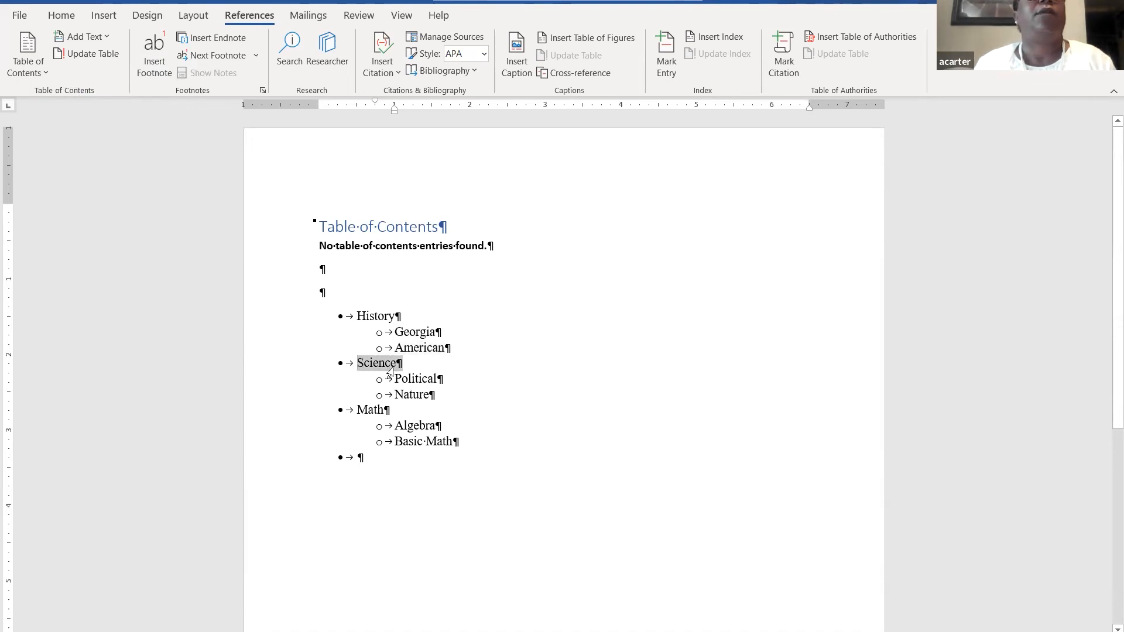
left_click(88, 37)
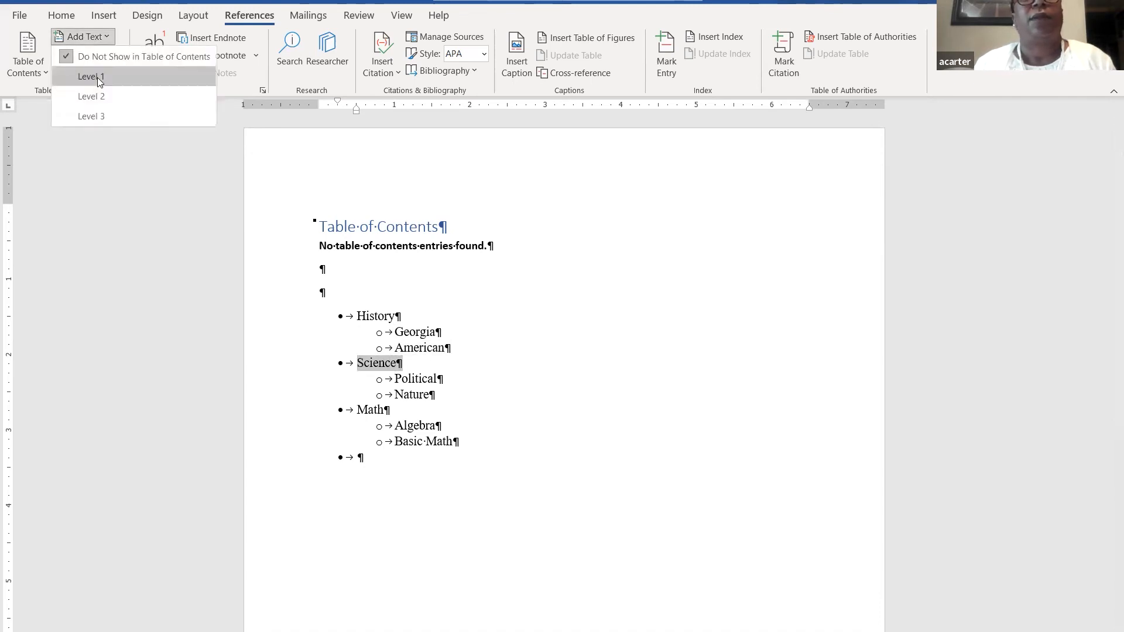
left_click(99, 82)
left_click_drag(357, 410, 382, 412)
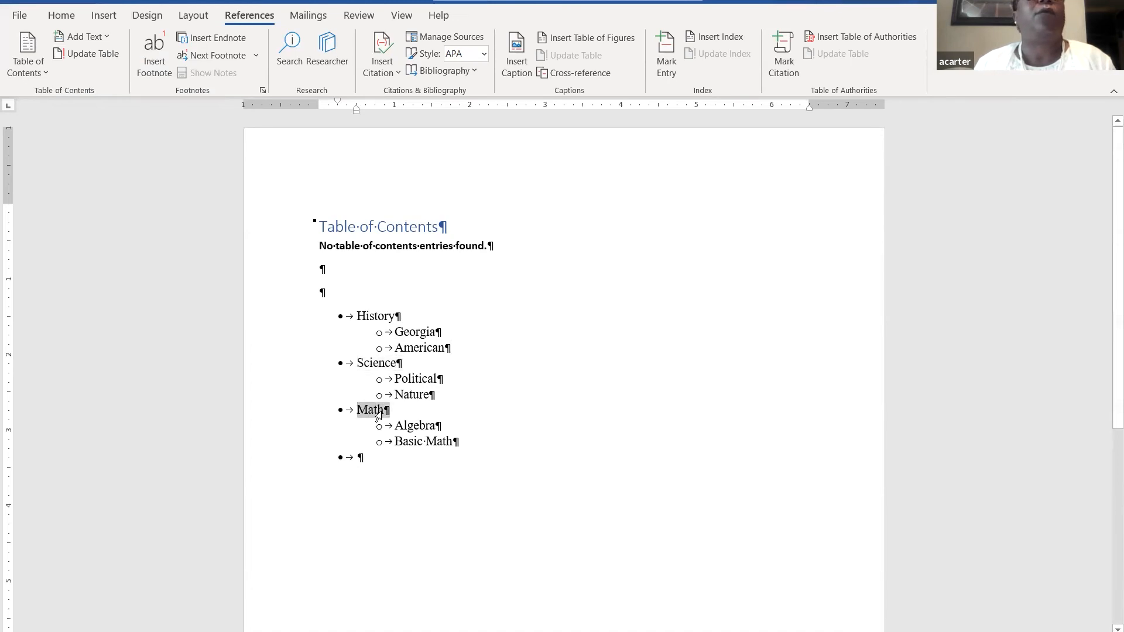
left_click(98, 37)
left_click(96, 74)
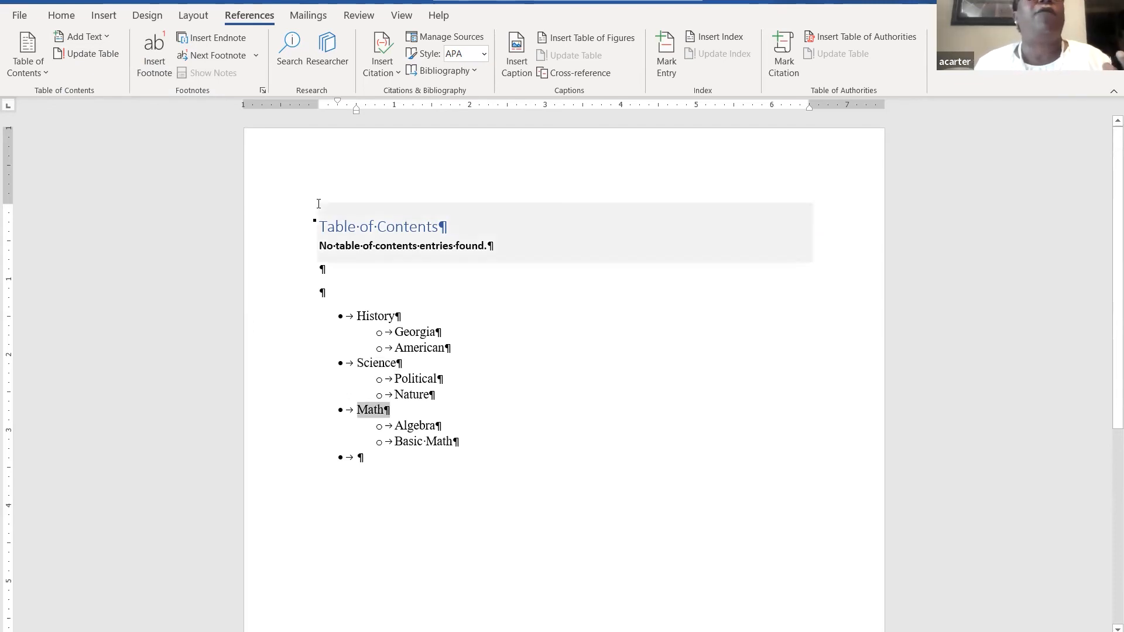
- Update the table of contents, then add an empty unbulleted line after American
left_click(98, 54)
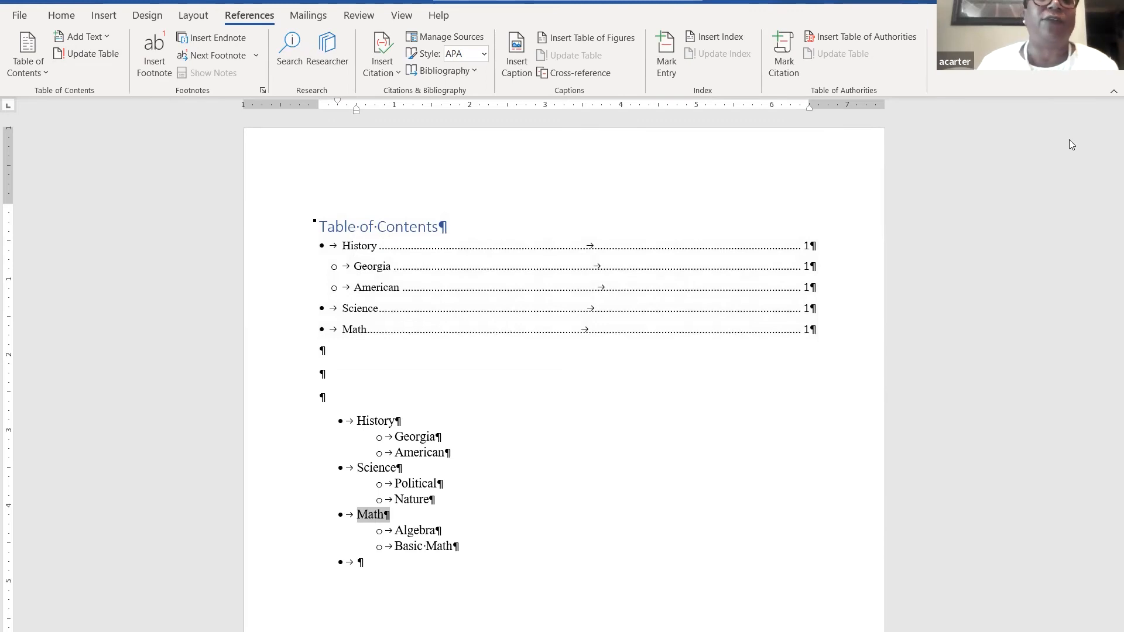
left_click(447, 452)
key("Return")
key("shift+Tab")
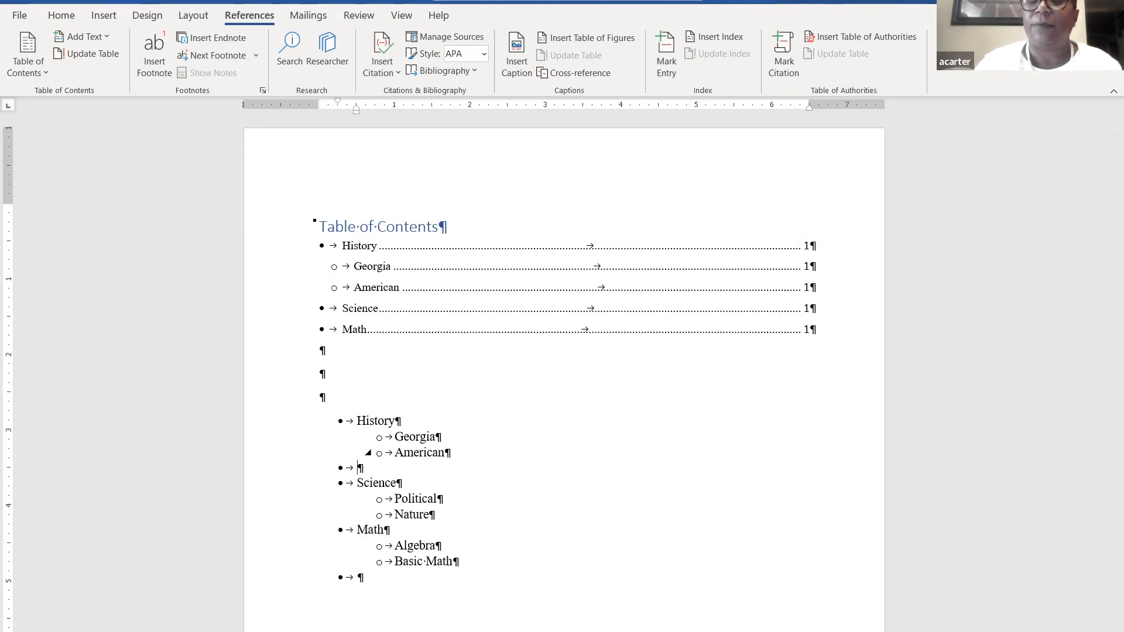
key("Return")
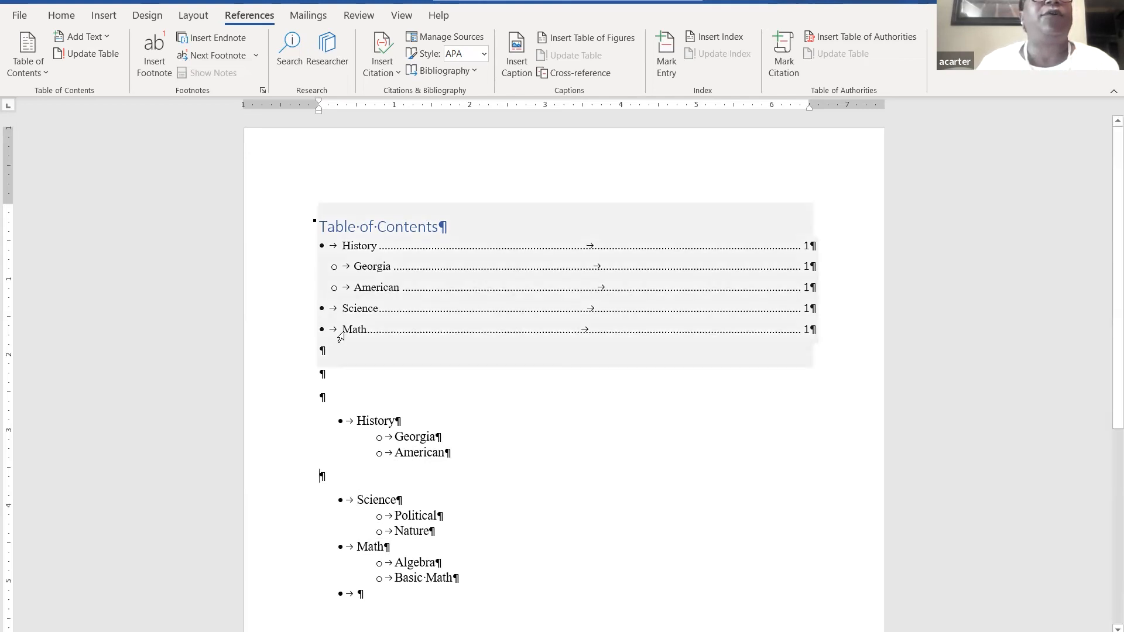
- Insert a page break on the empty line so Science starts on a new page
left_click(109, 17)
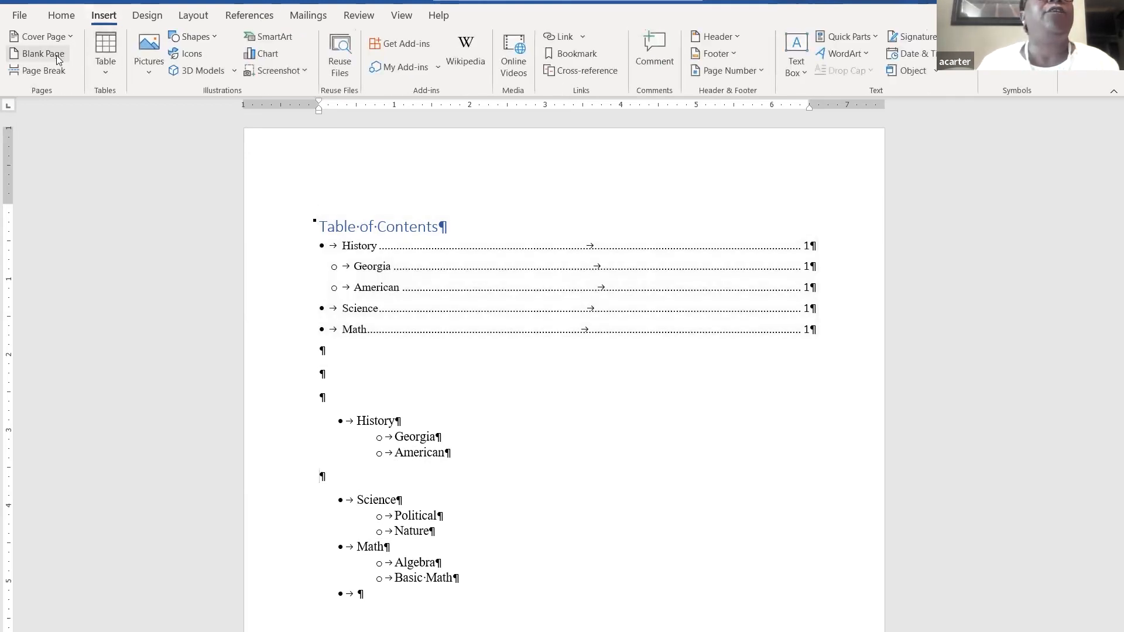
left_click(54, 69)
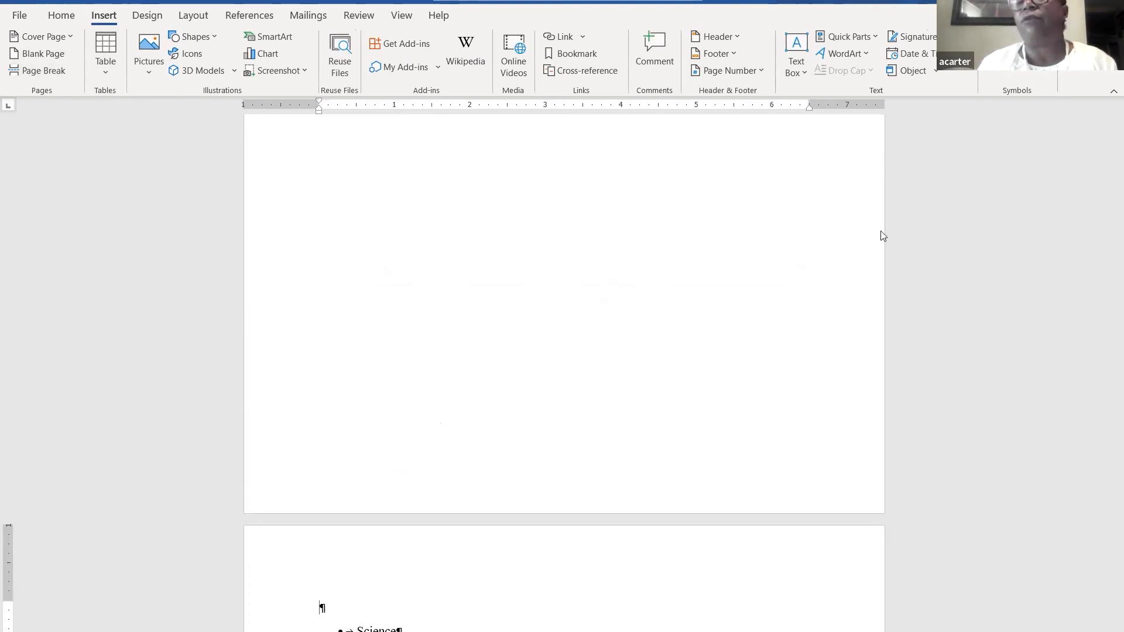
left_click_drag(1107, 351, 1108, 190)
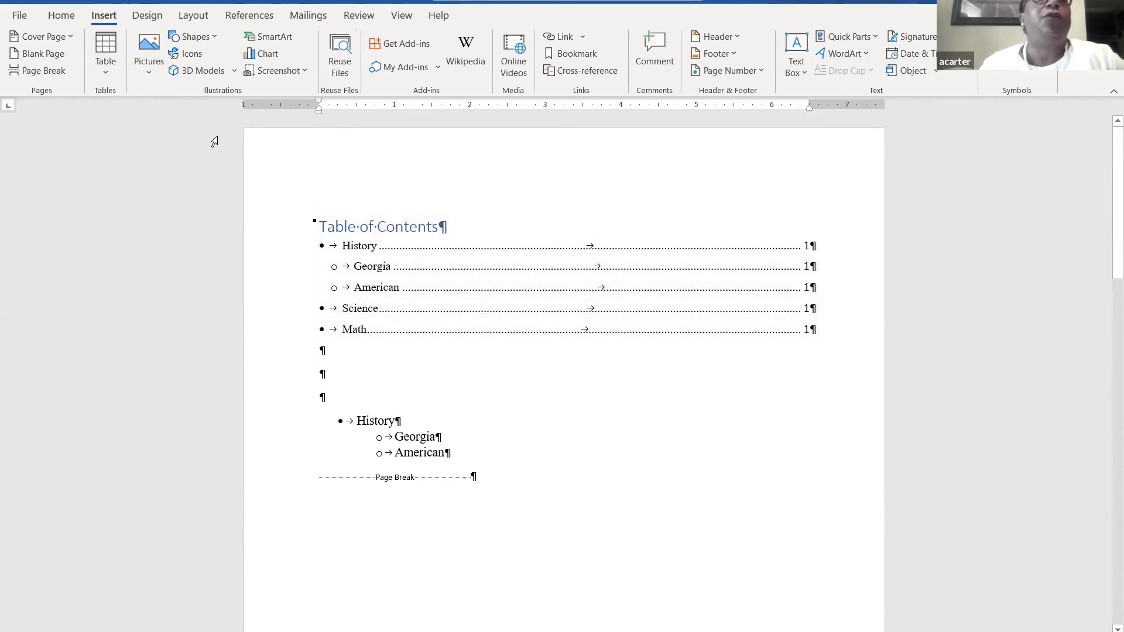
- Update the entire table of contents so Science and Math show page 2
left_click(244, 18)
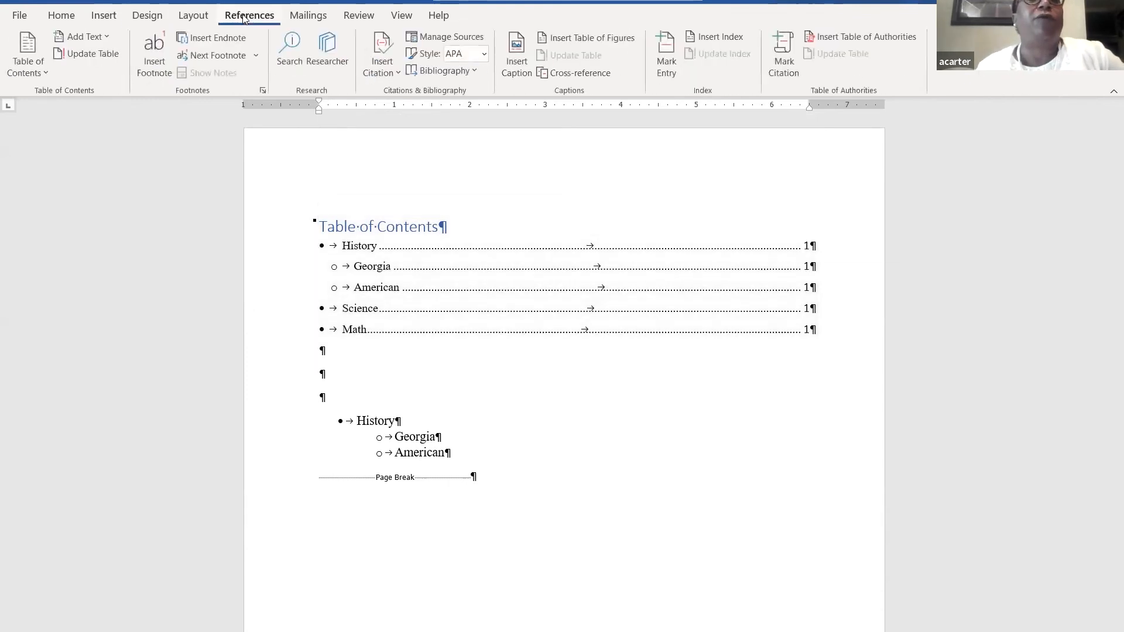
left_click(88, 55)
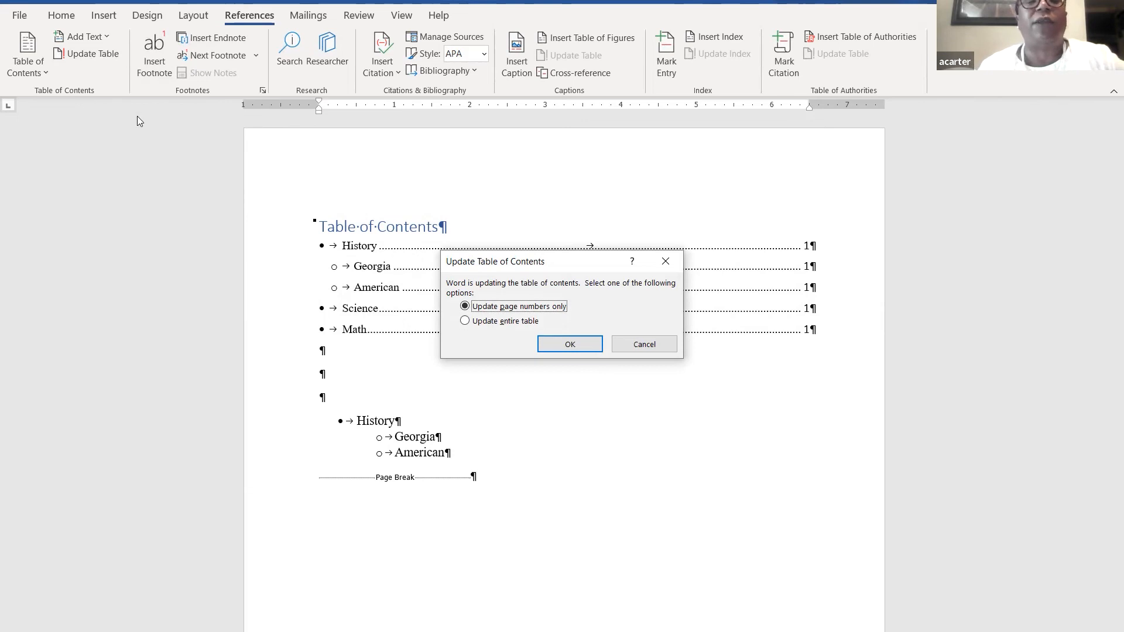
left_click(465, 321)
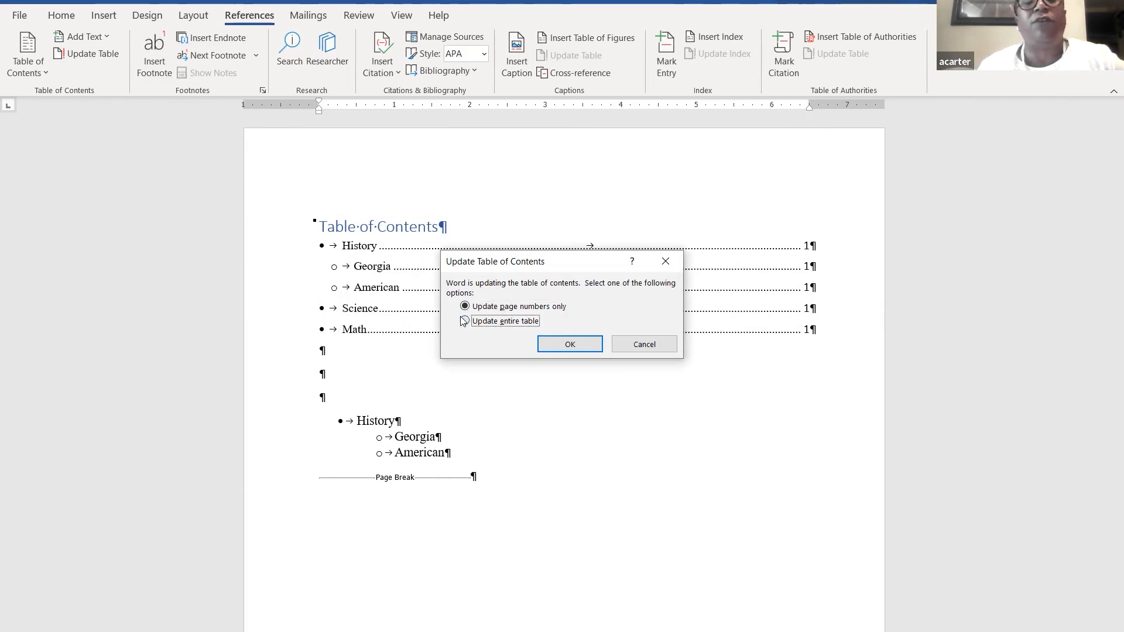
left_click(575, 342)
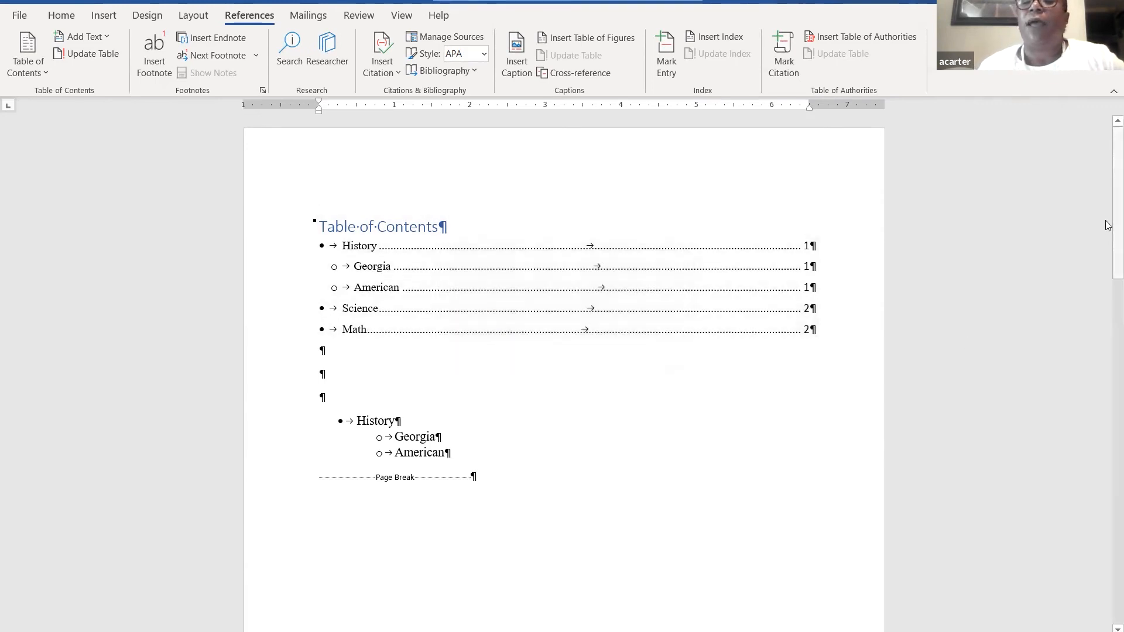
- Ctrl+click the Science entry in the table of contents to reach the page-2 Science heading
mouse_move(1108, 229)
left_mouse_down()
mouse_move(1077, 435)
mouse_move(1084, 473)
mouse_move(1106, 246)
left_mouse_up()
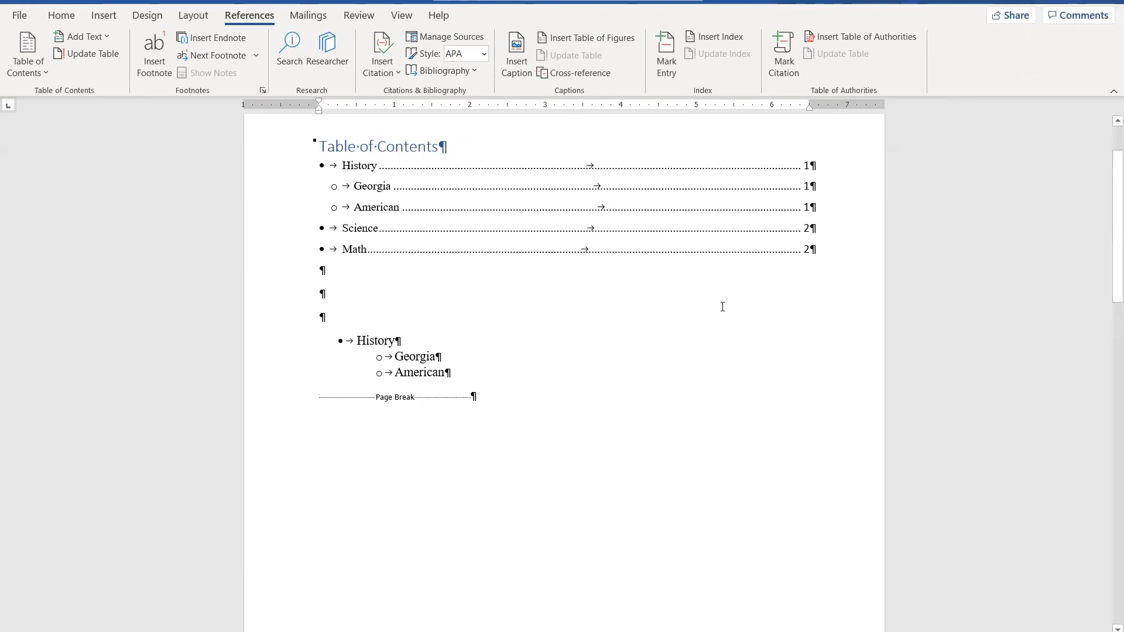
left_click(379, 233)
left_click(378, 232, "ctrl")
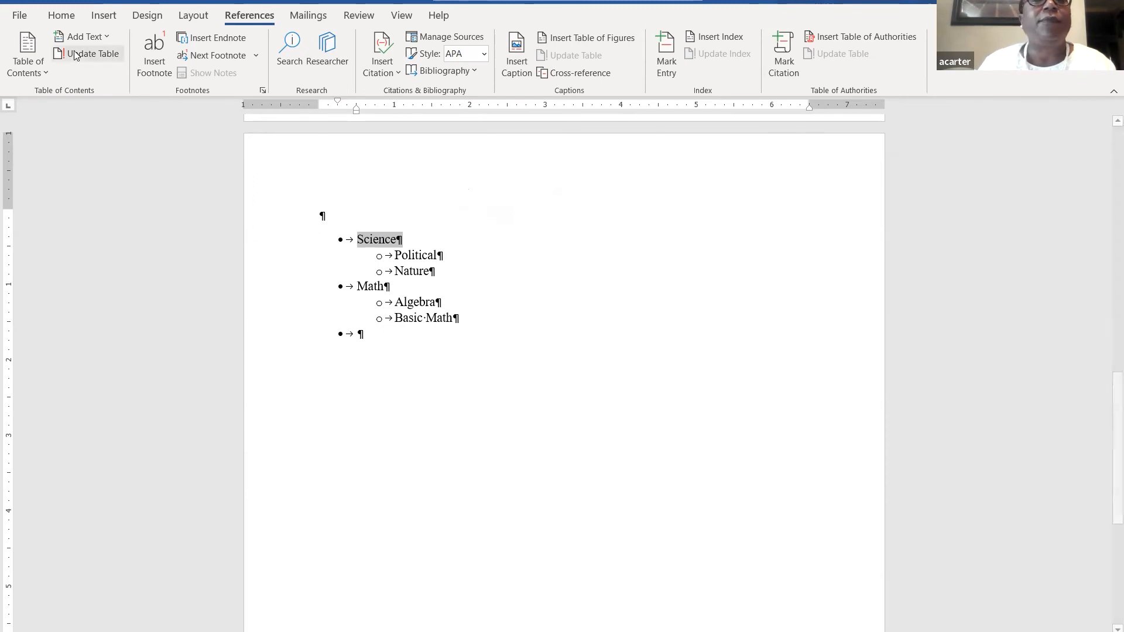
- Undo the last eleven edits to the document
left_click(122, 2)
left_click(122, 2)
left_click(122, 2)
left_click(123, 1)
left_click(123, 2)
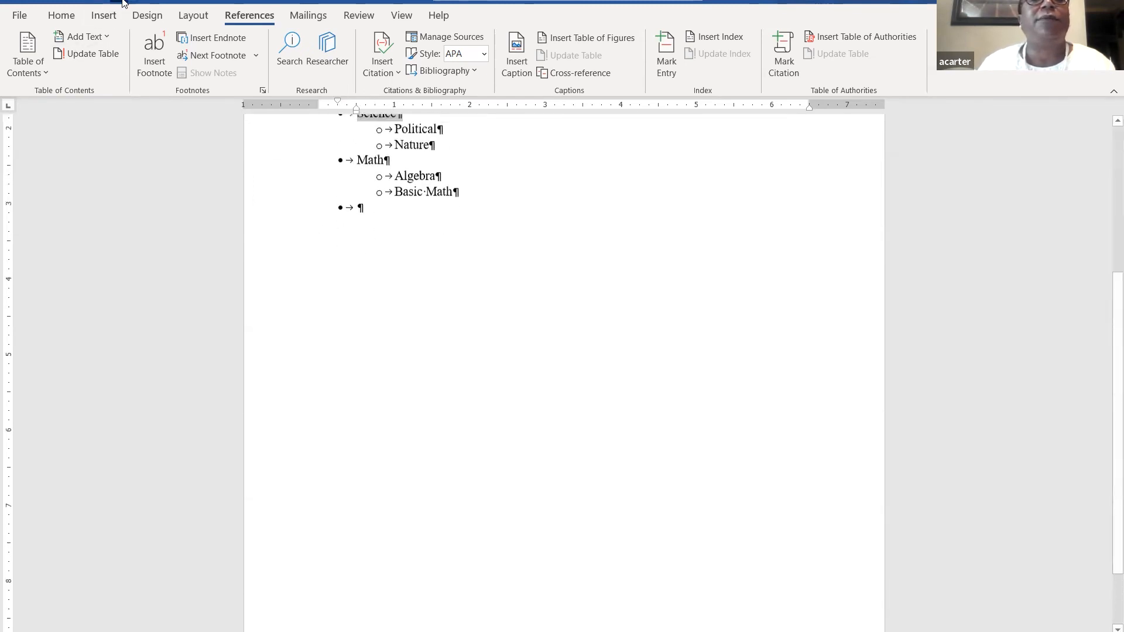
left_click(123, 2)
left_click(122, 2)
left_click(122, 1)
left_click(122, 2)
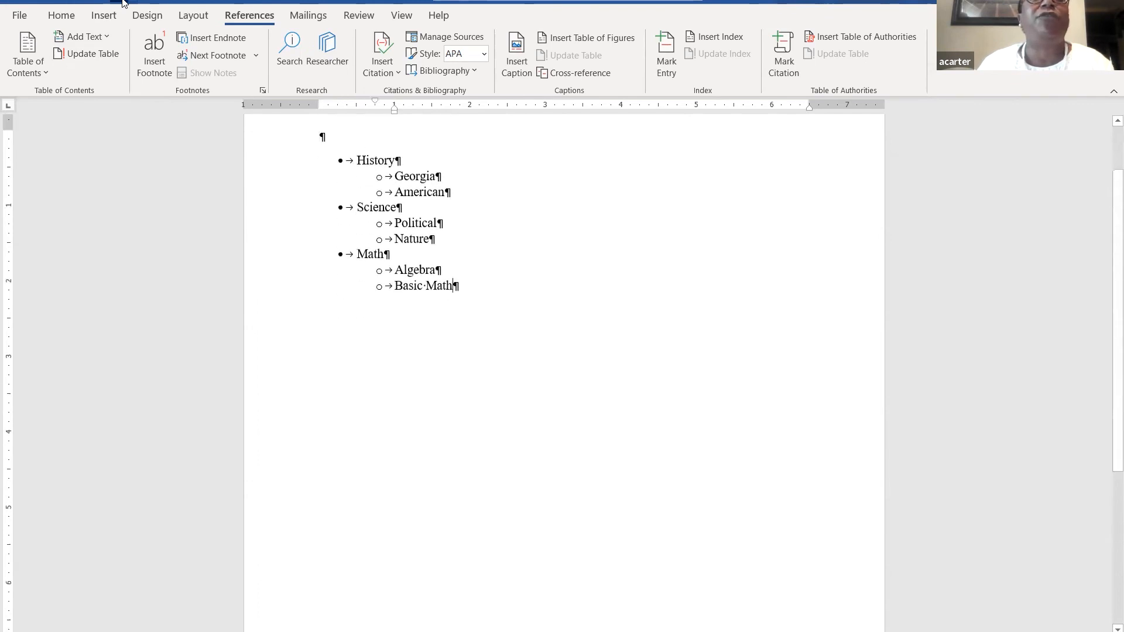
left_click(122, 2)
left_click(123, 2)
left_click(123, 2)
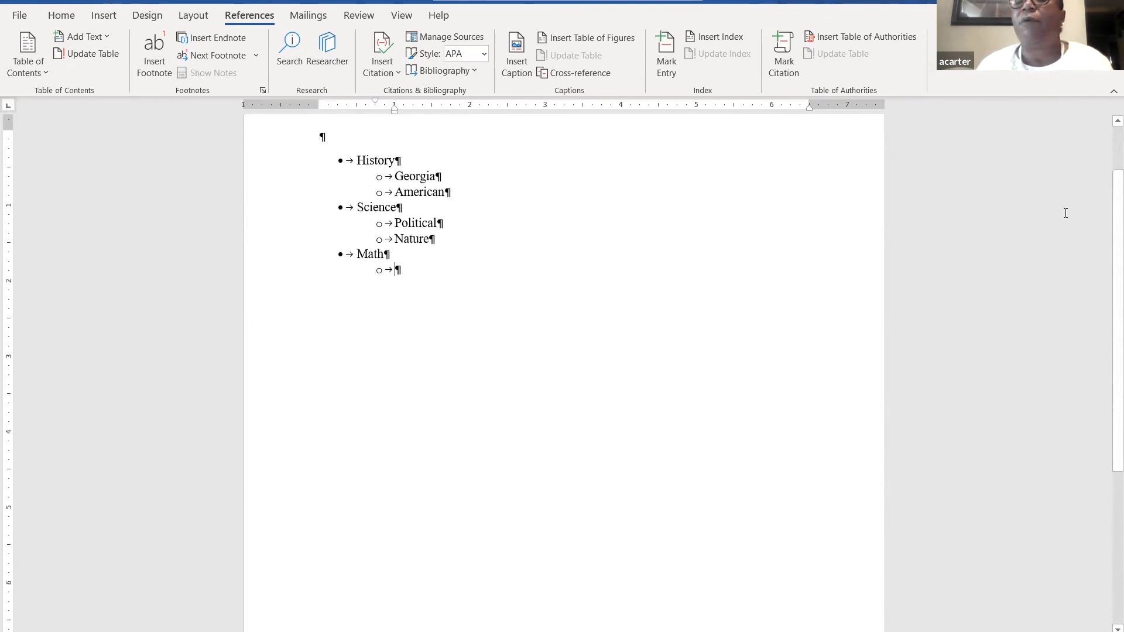
- Enter Geometry and Algebra as sub-bullets under Math, then end the bulleted list
left_click_drag(1108, 218, 1108, 134)
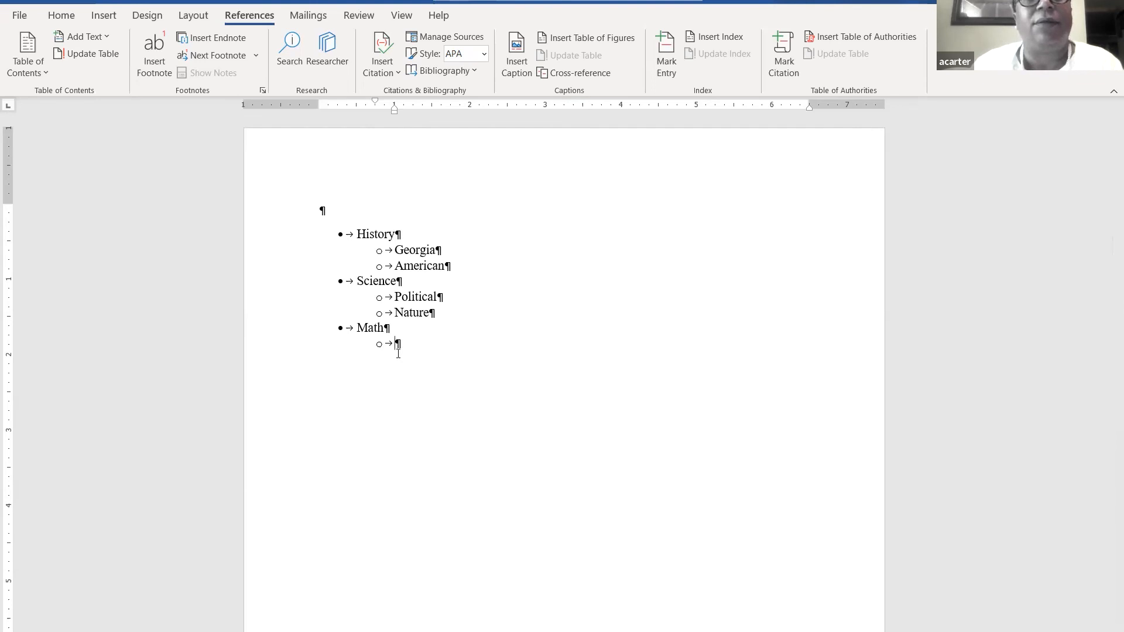
type("Ge")
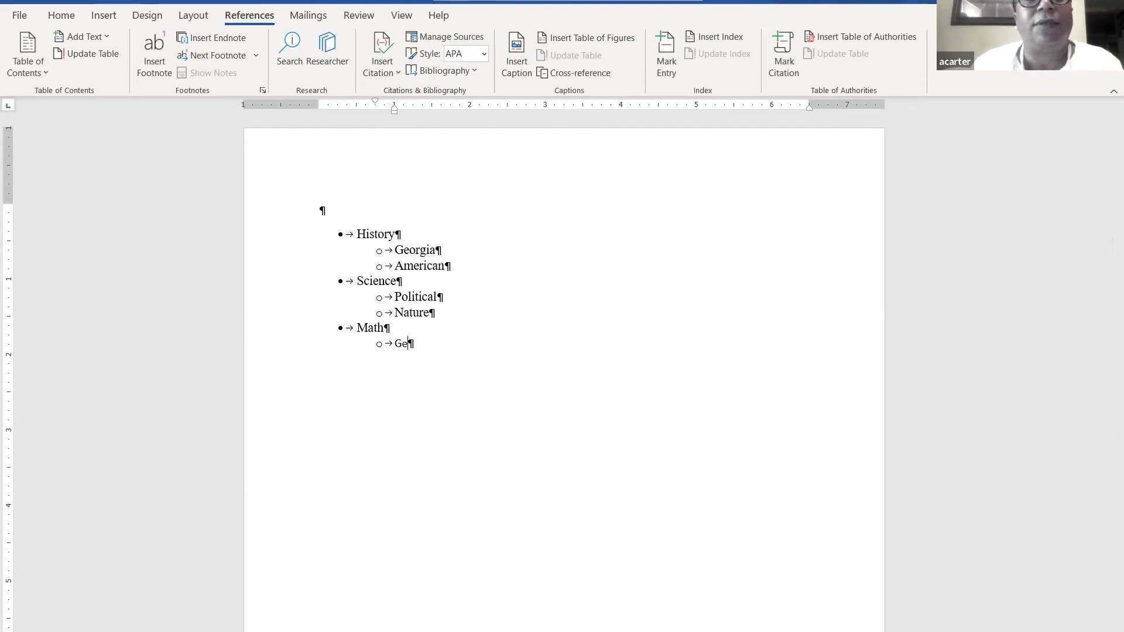
type("ometry")
key("Return")
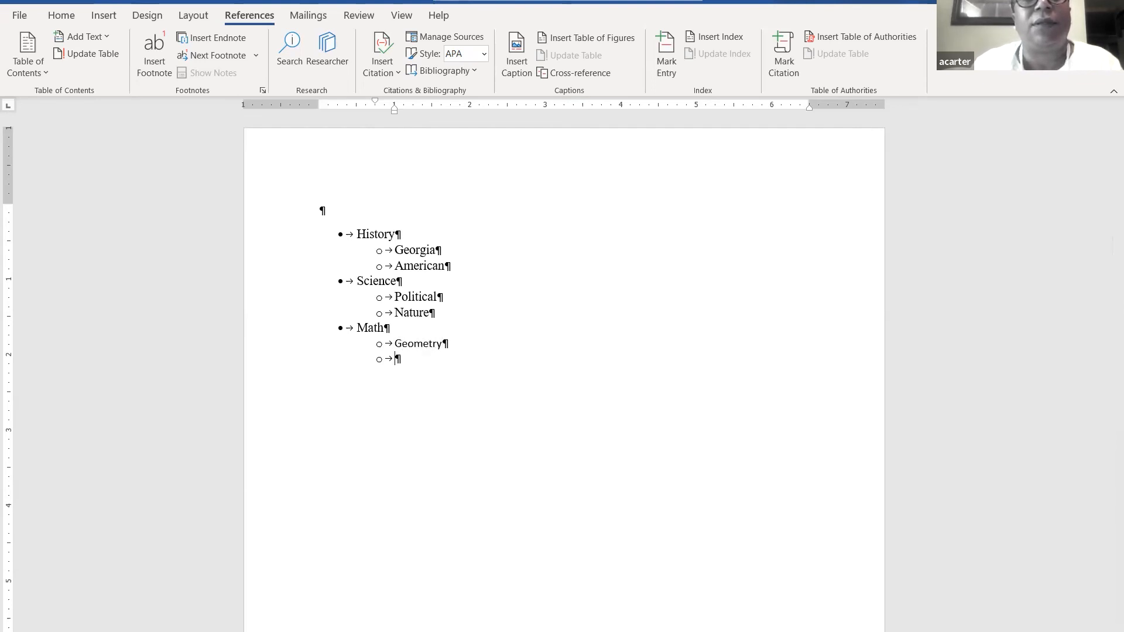
type("Al")
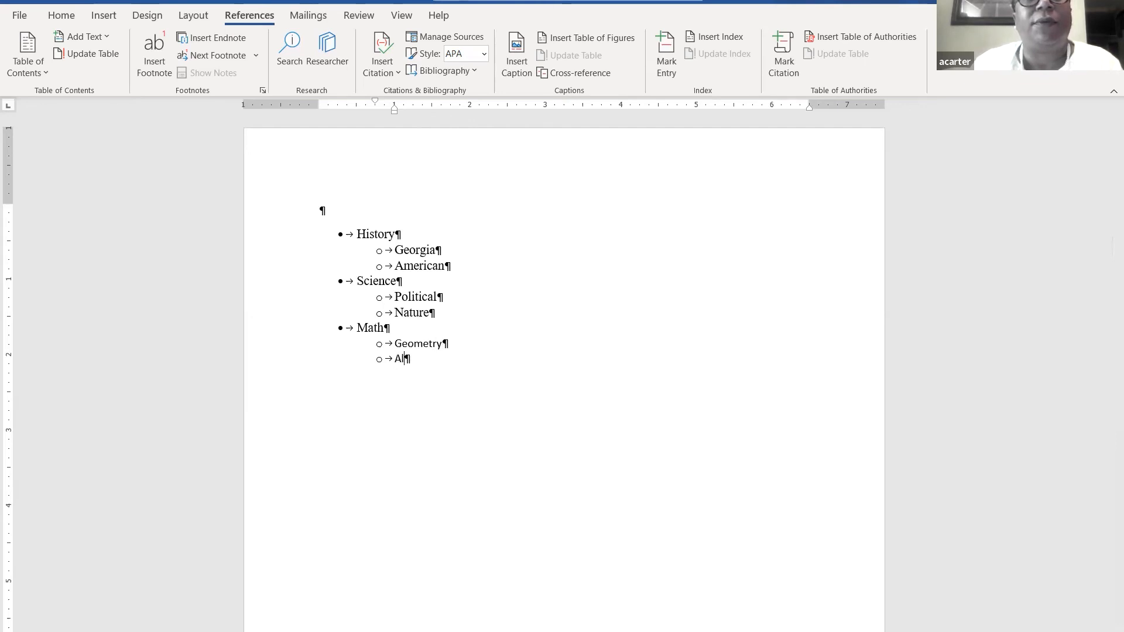
type("gebfra")
key("BackSpace")
key("BackSpace")
key("BackSpace")
type("ra")
key("Return")
key("BackSpace")
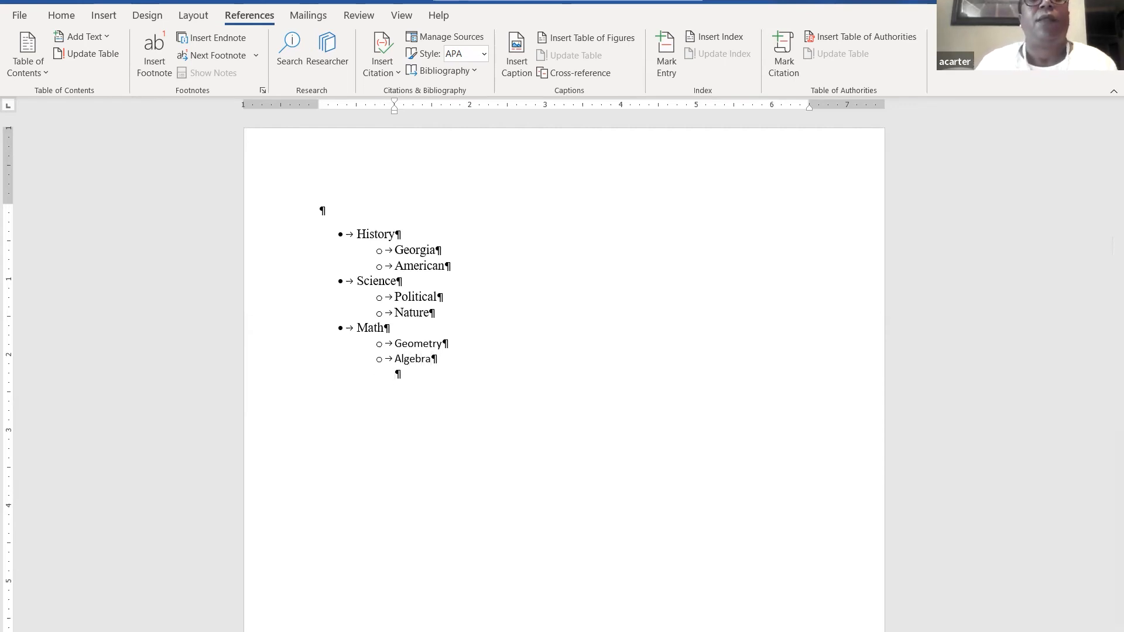
key("Return")
key("Return")
key("Return")
key("Return")
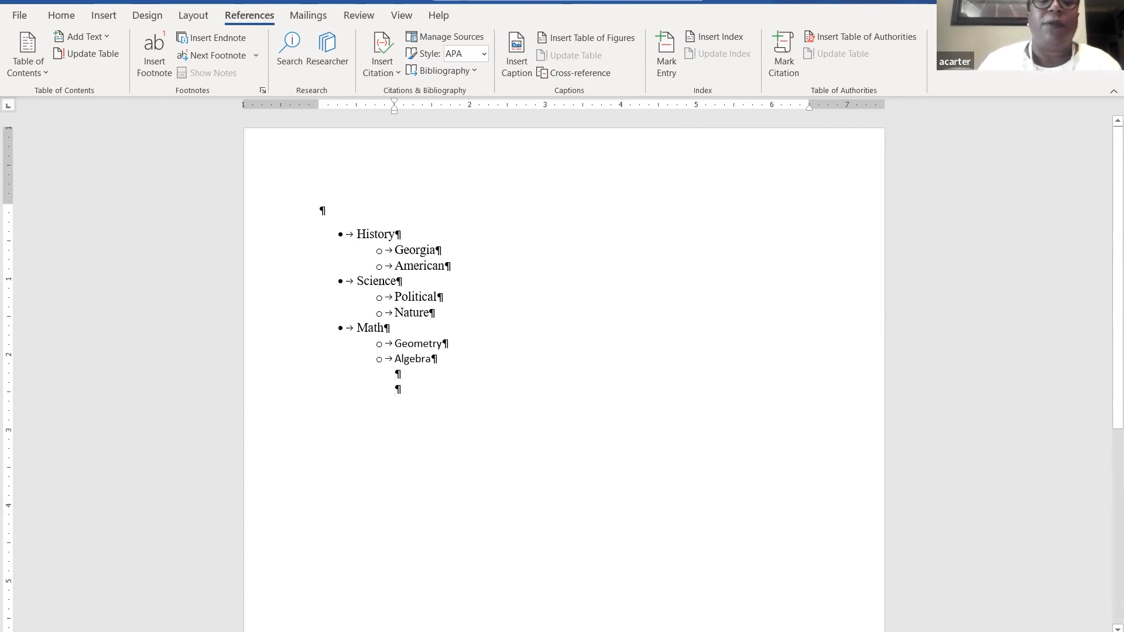
key("BackSpace")
key("BackSpace")
key("BackSpace")
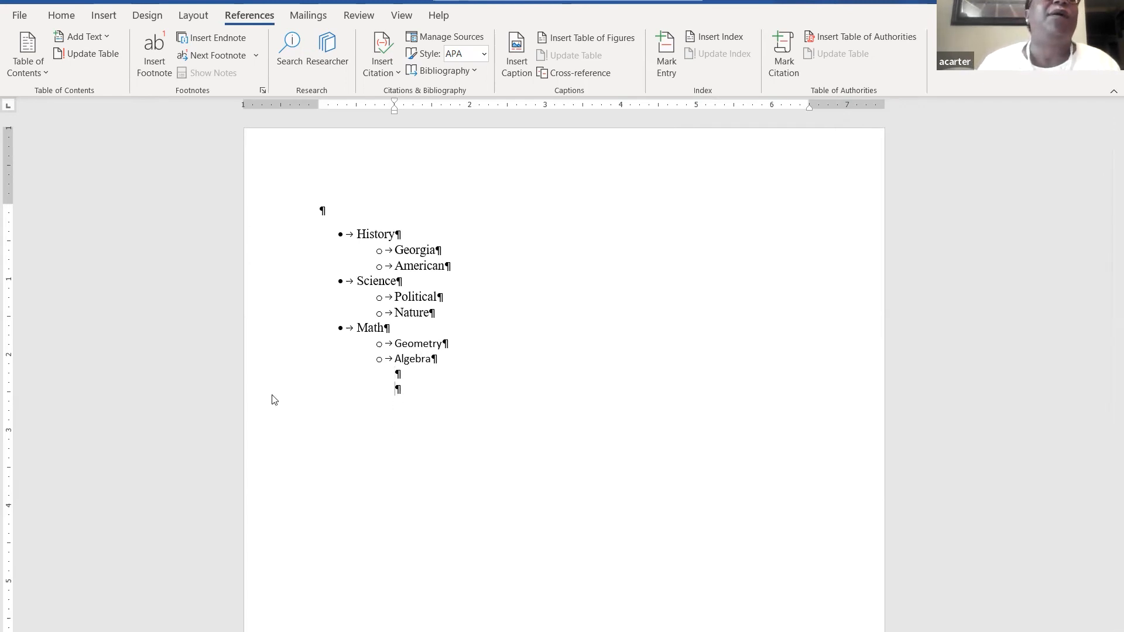
- Insert a blank page after the outline and type the heading History Begins
left_click(103, 15)
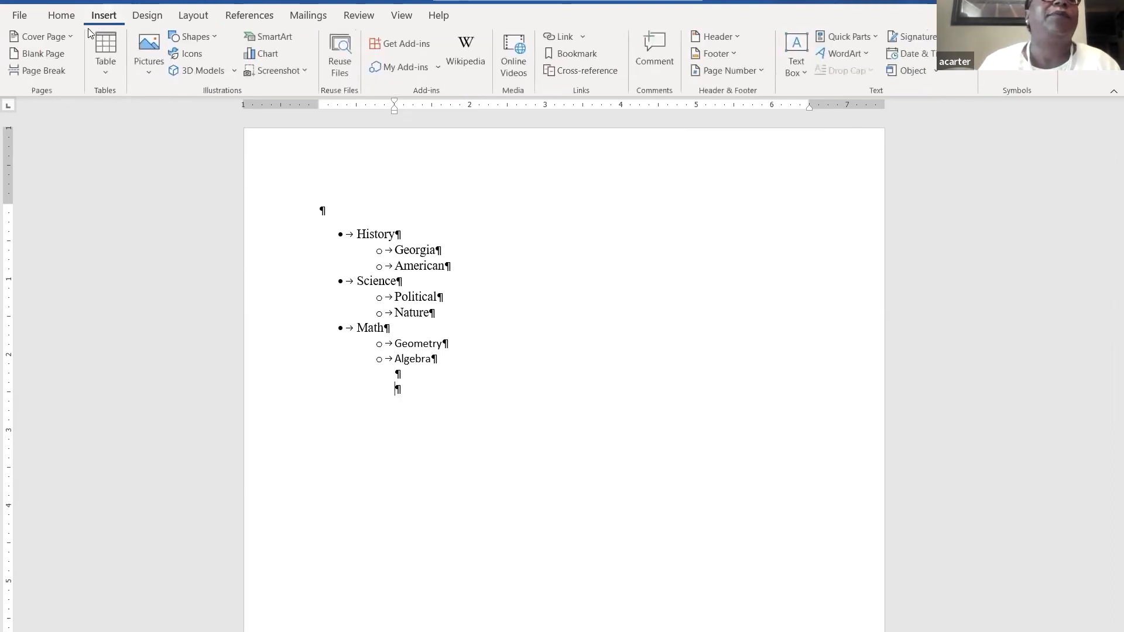
left_click(54, 72)
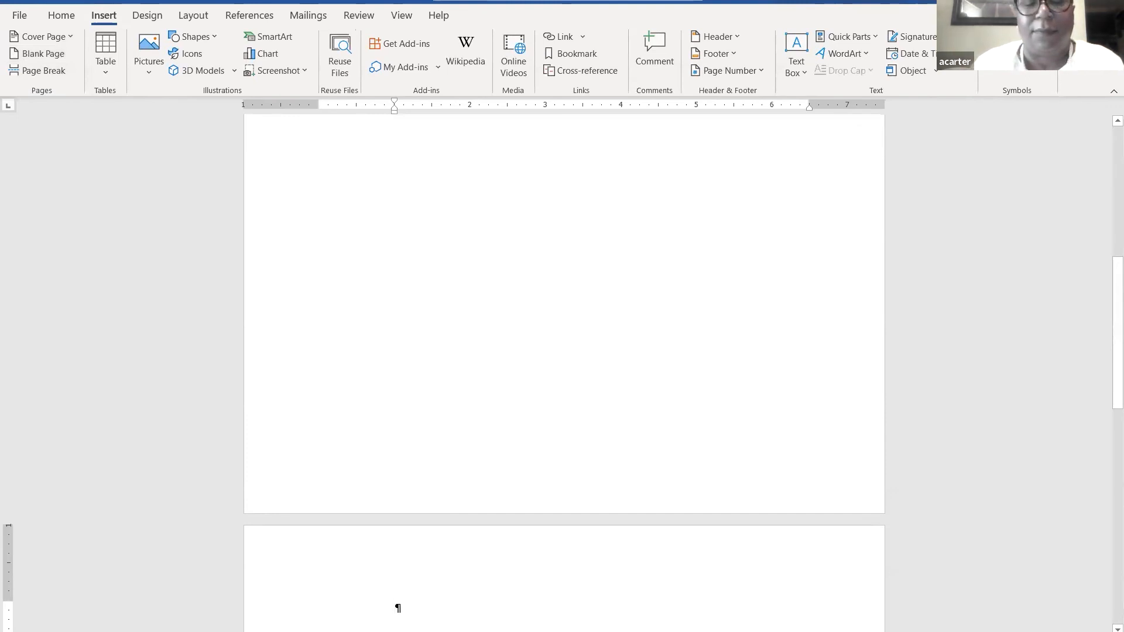
type("Histor")
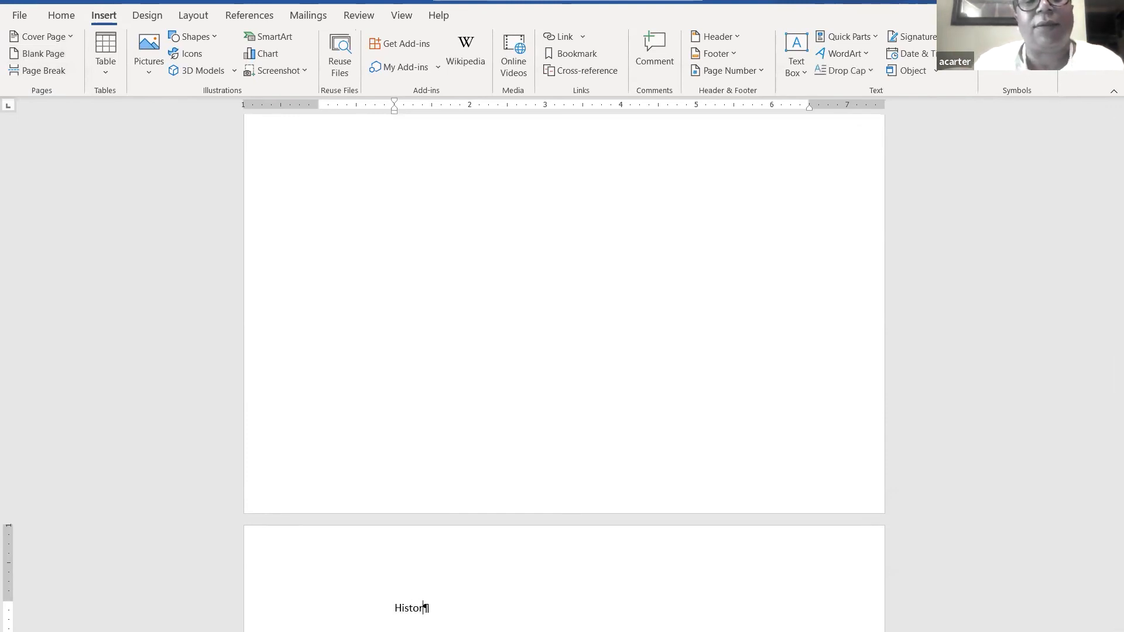
type("y be")
key("BackSpace")
key("BackSpace")
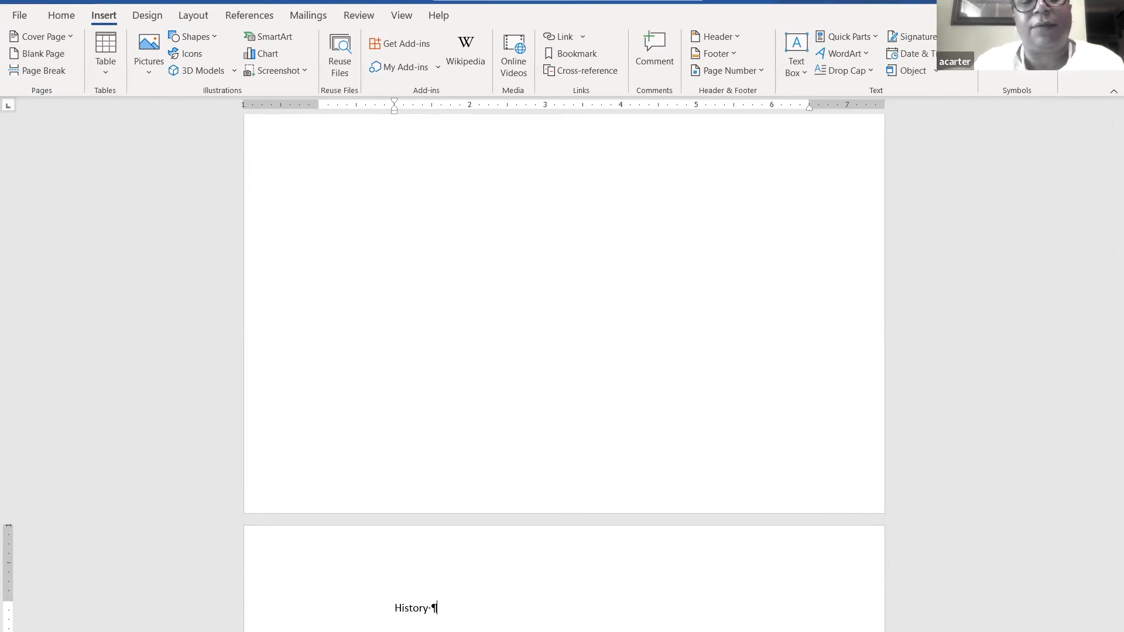
type("Begins")
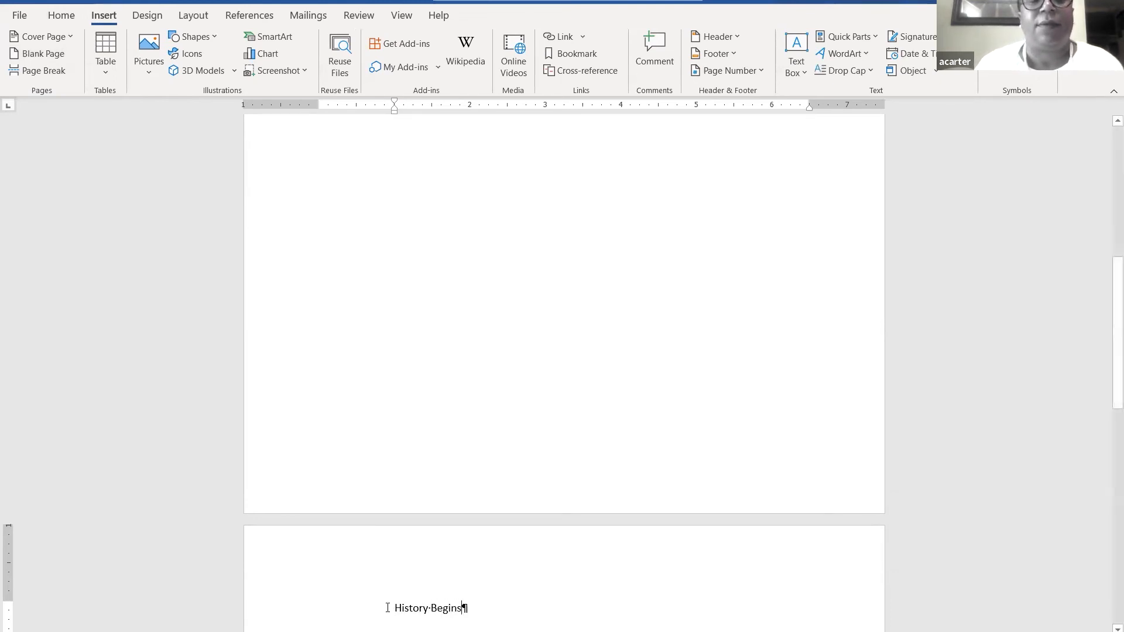
- Format the History Begins heading as Times New Roman, size 12
left_click_drag(388, 608, 455, 607)
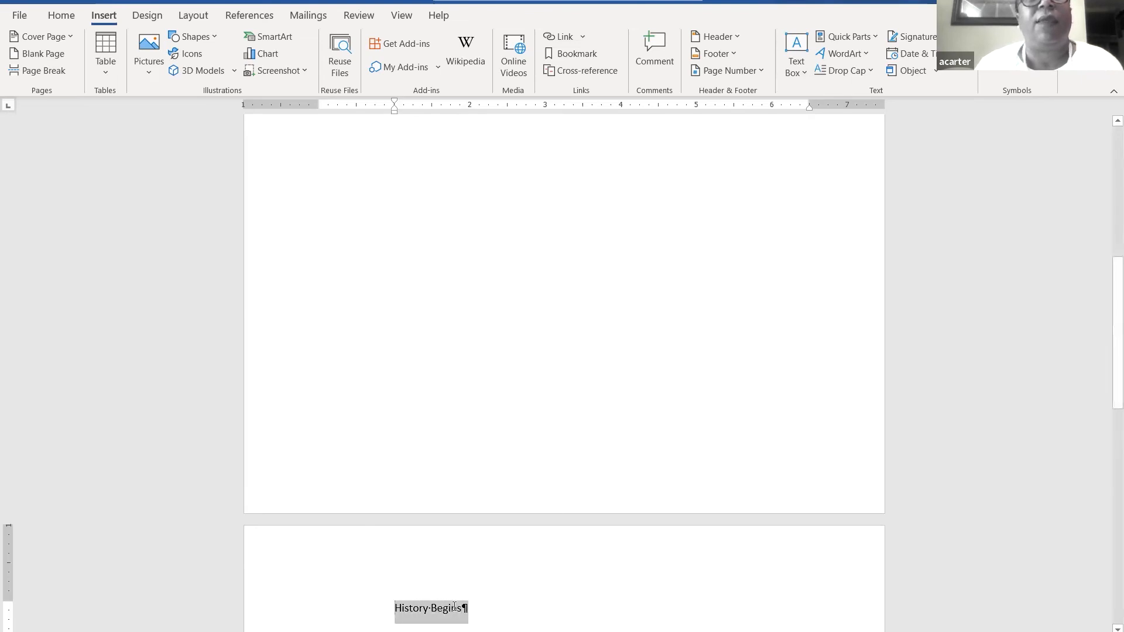
left_click(62, 16)
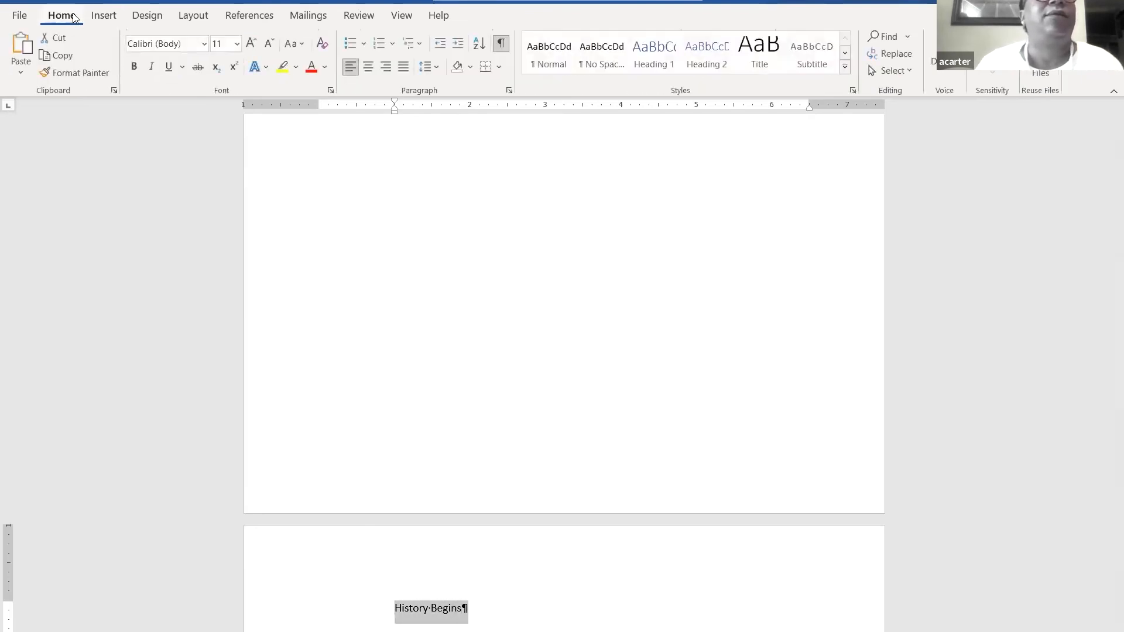
left_click(204, 46)
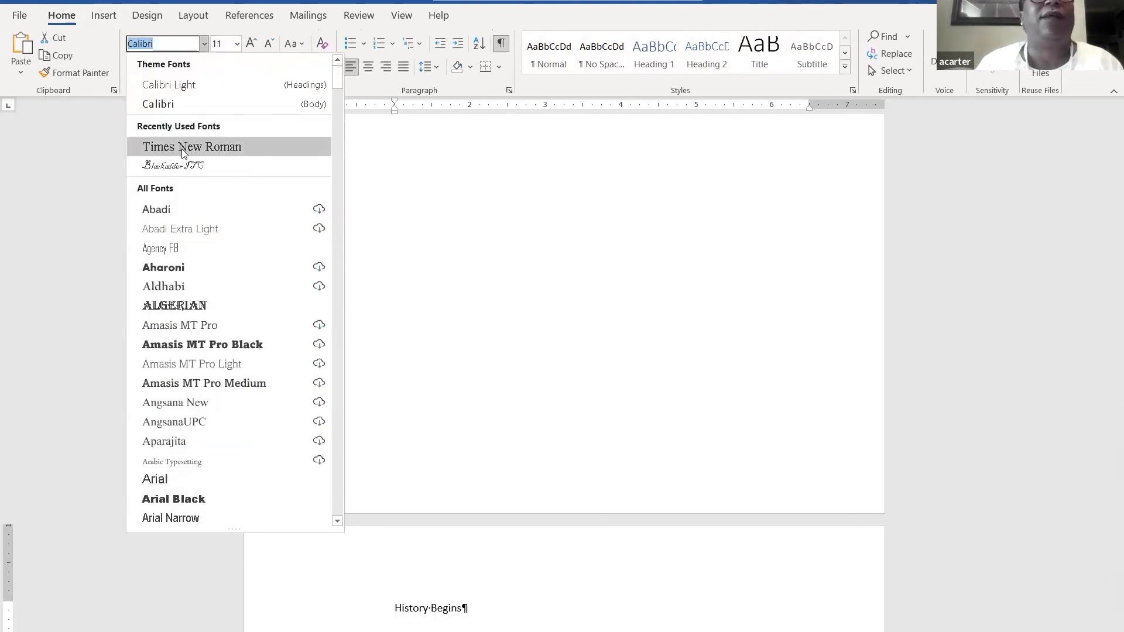
left_click(181, 148)
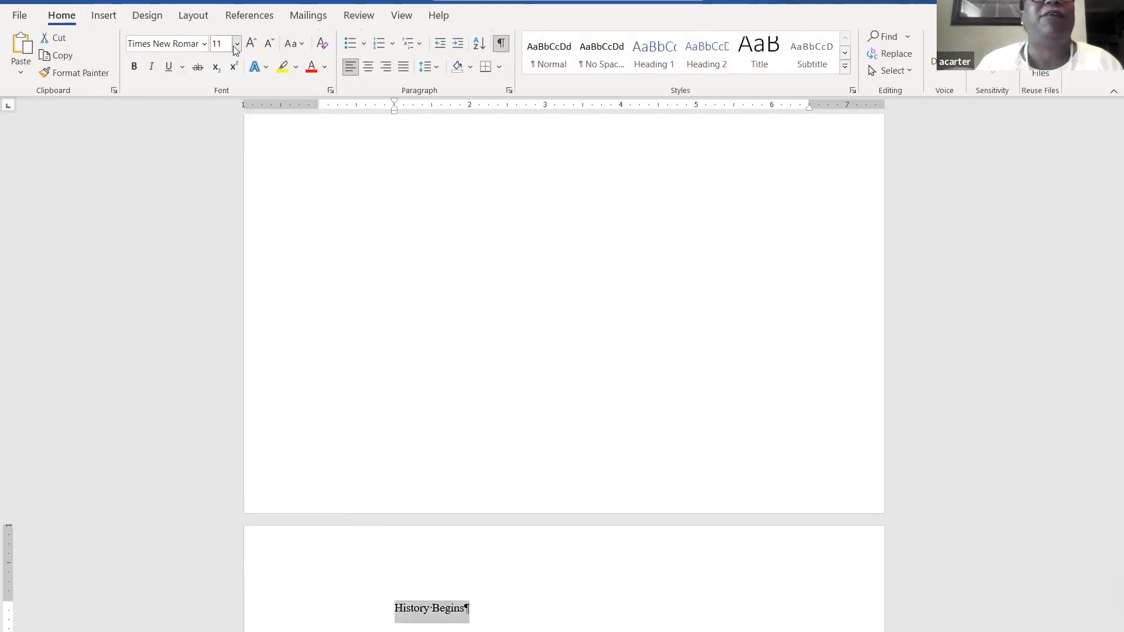
left_click(236, 44)
left_click(223, 146)
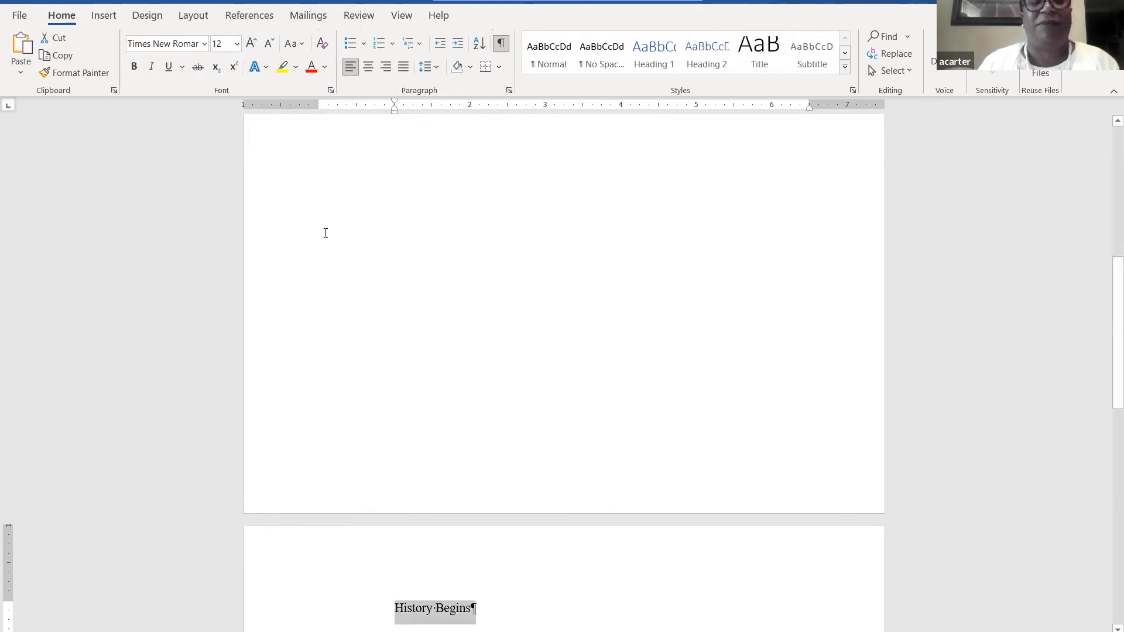
- Add the line 'Today is our history class.' below the heading
left_click(473, 610)
key("Return")
key("Return")
type("T")
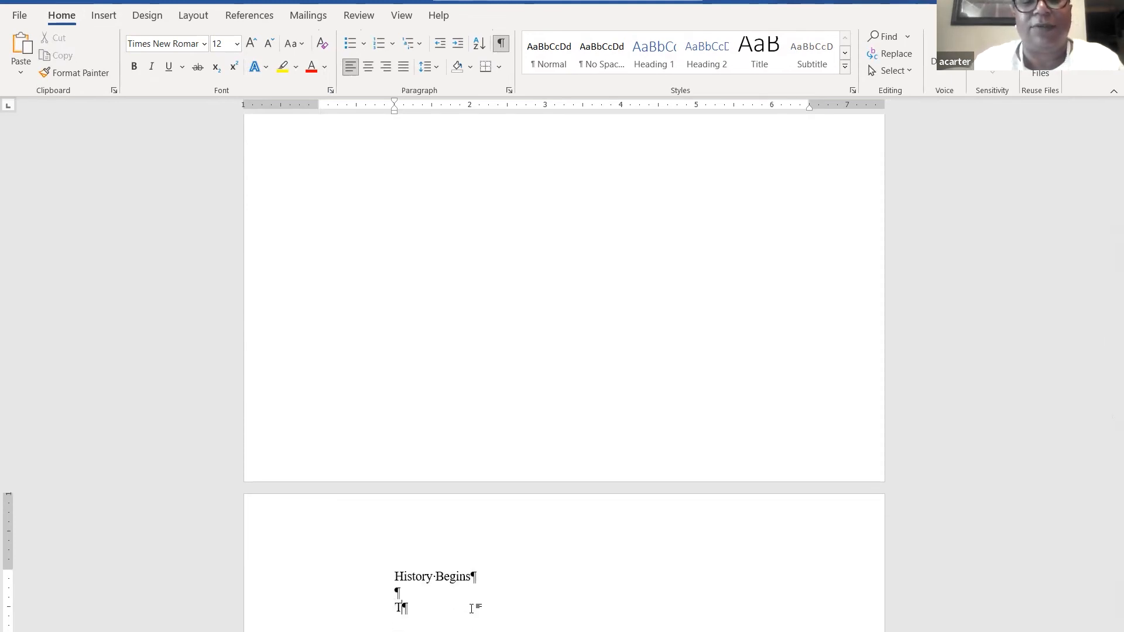
type("oday is")
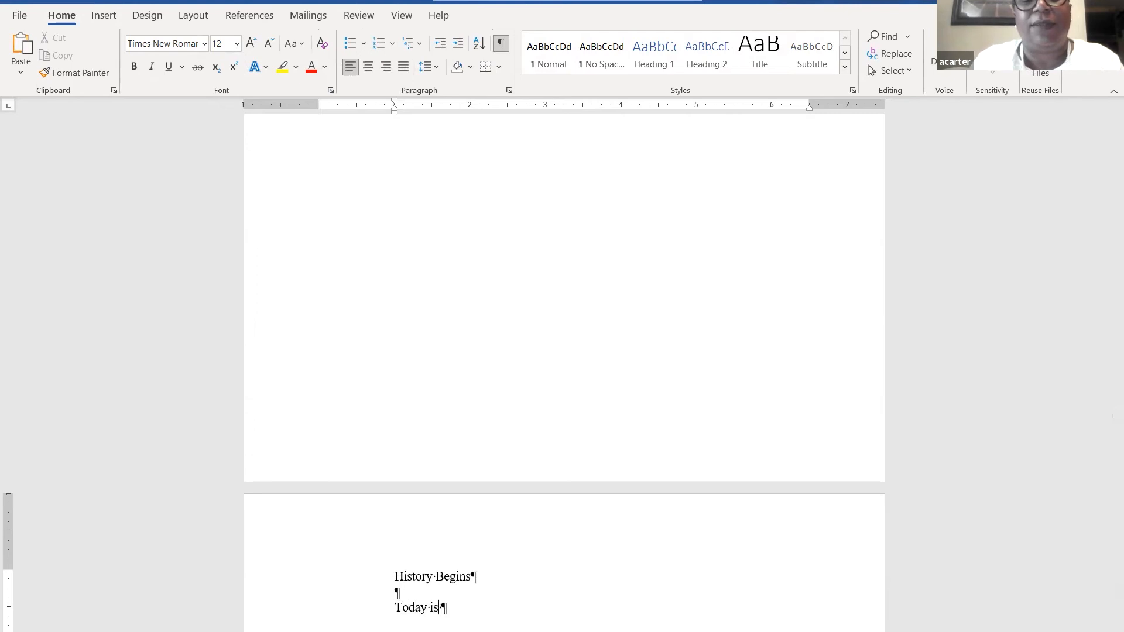
type(" our hist")
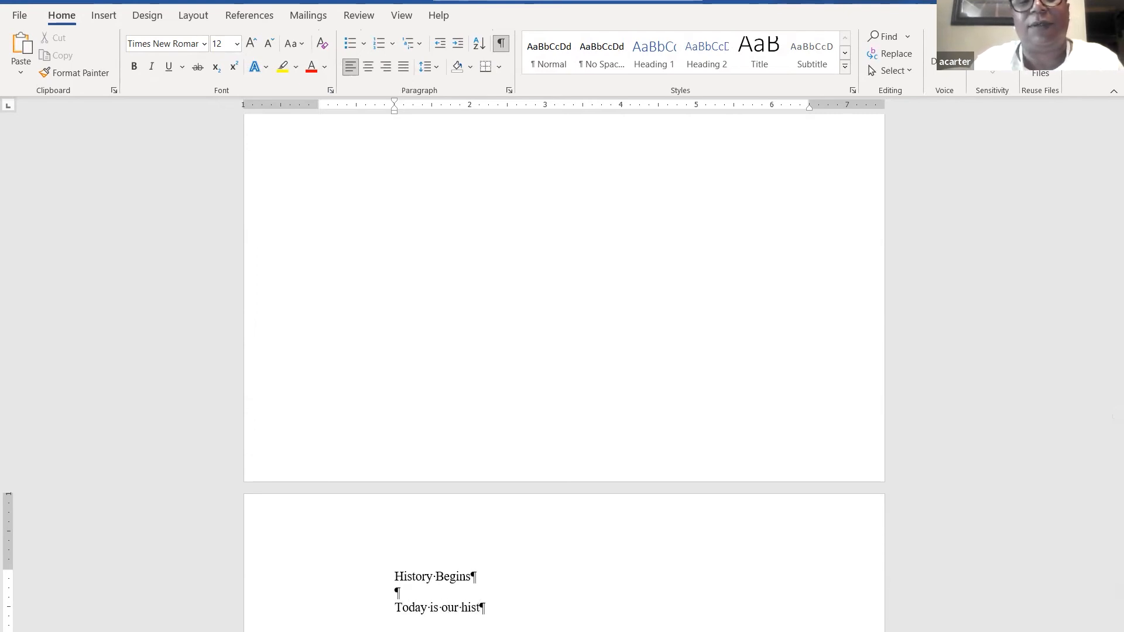
type("ory cla")
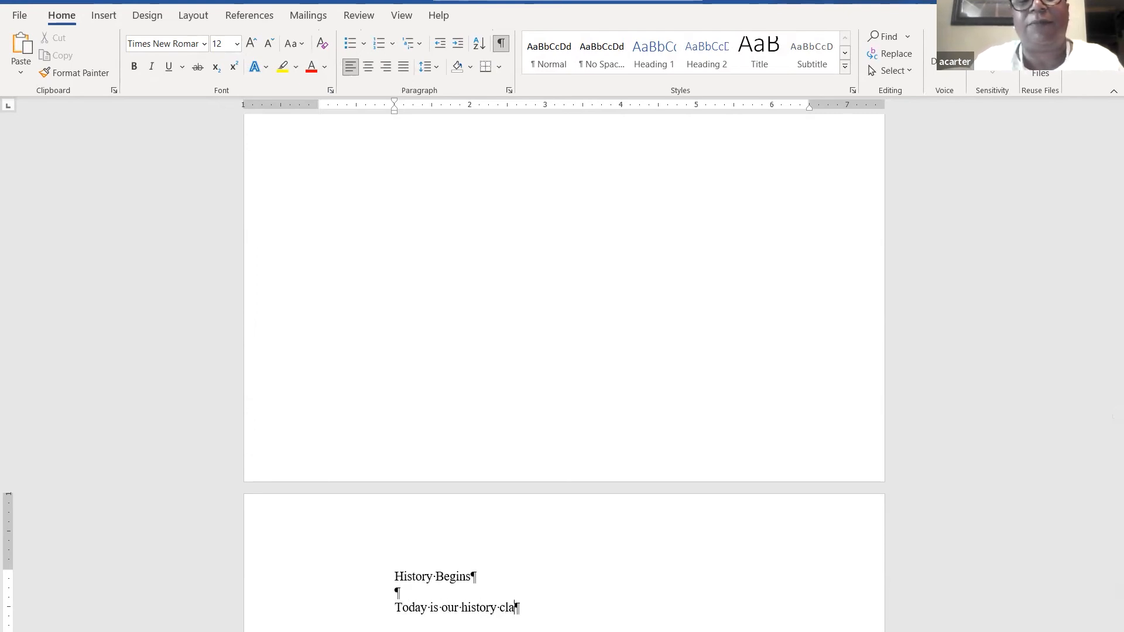
type("ss.")
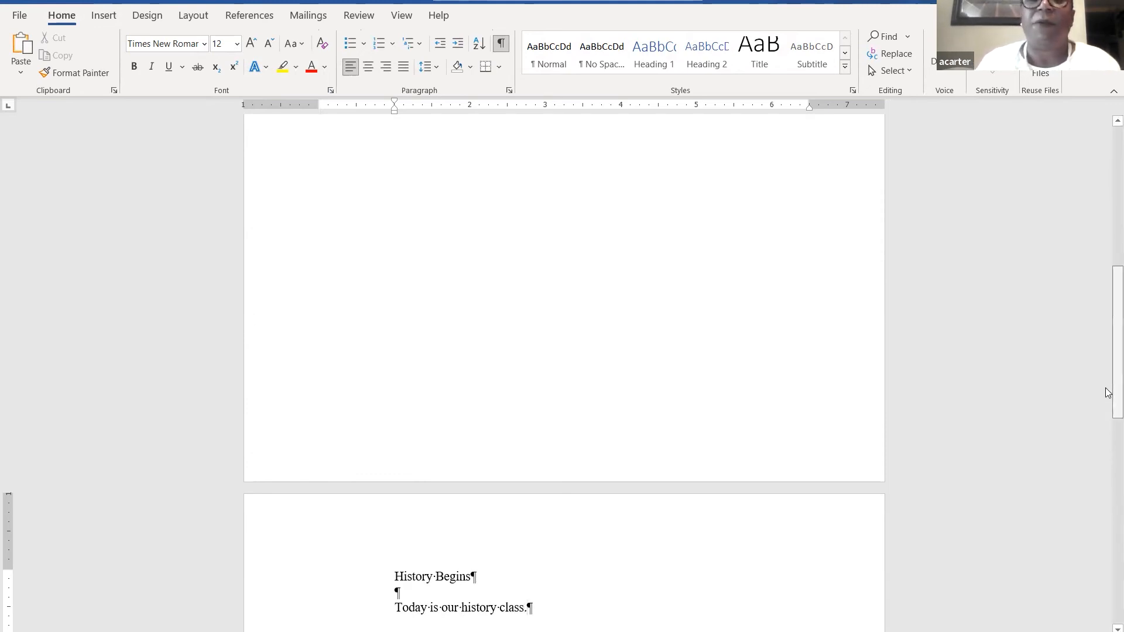
left_click_drag(1108, 275, 1108, 214)
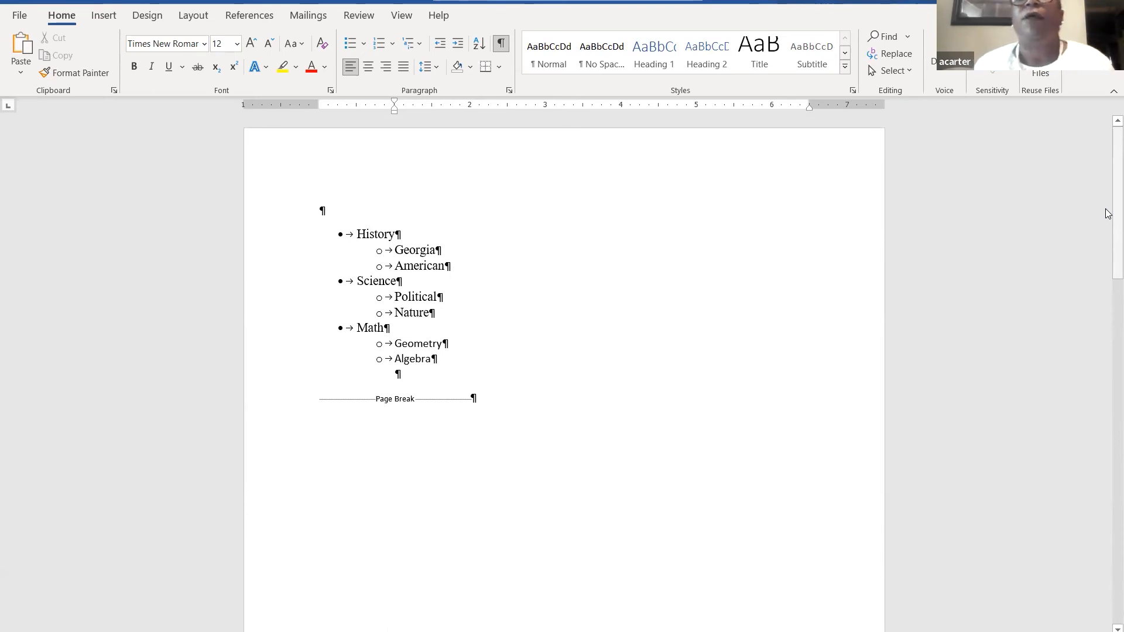
- Bookmark the History Begins heading under the name History, then scroll back up
left_click(103, 16)
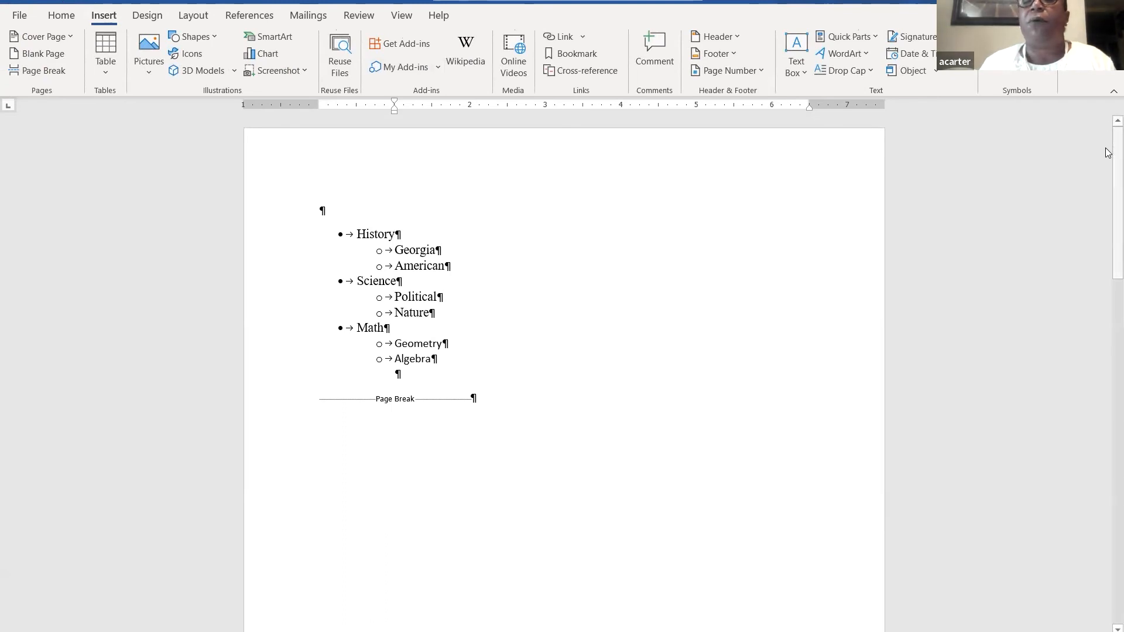
left_click_drag(1108, 126, 1107, 360)
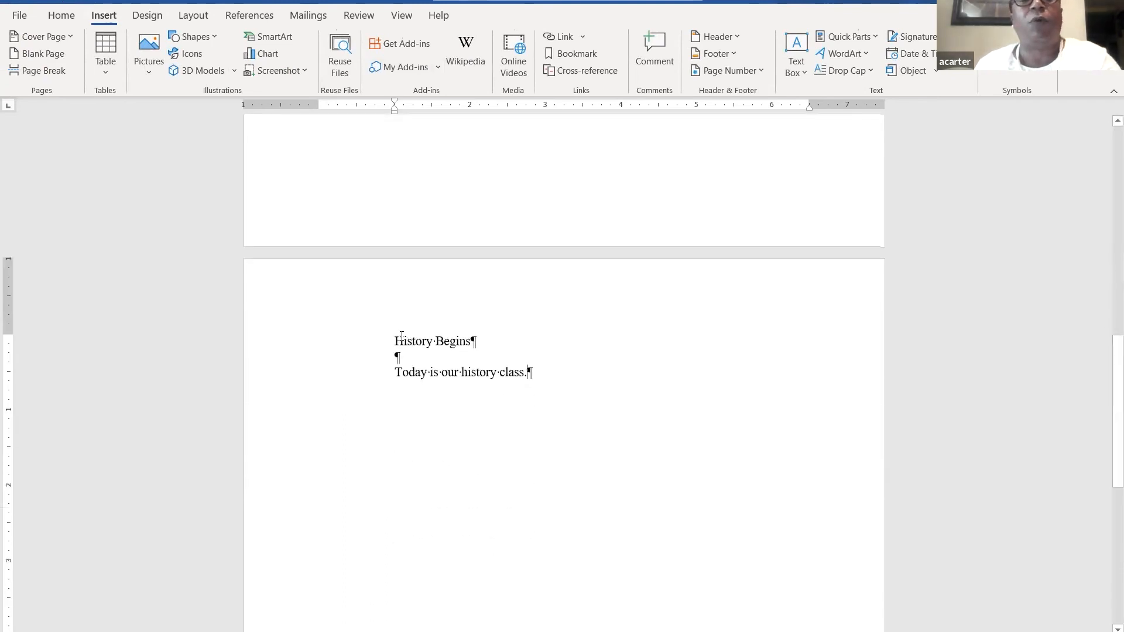
left_click_drag(388, 341, 476, 341)
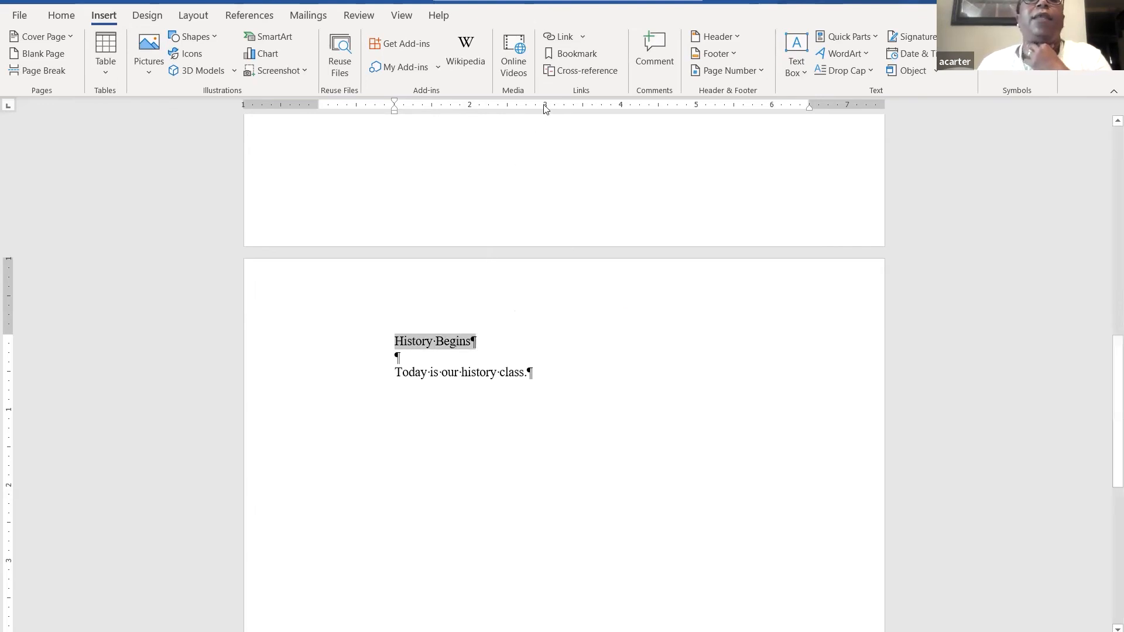
left_click(576, 56)
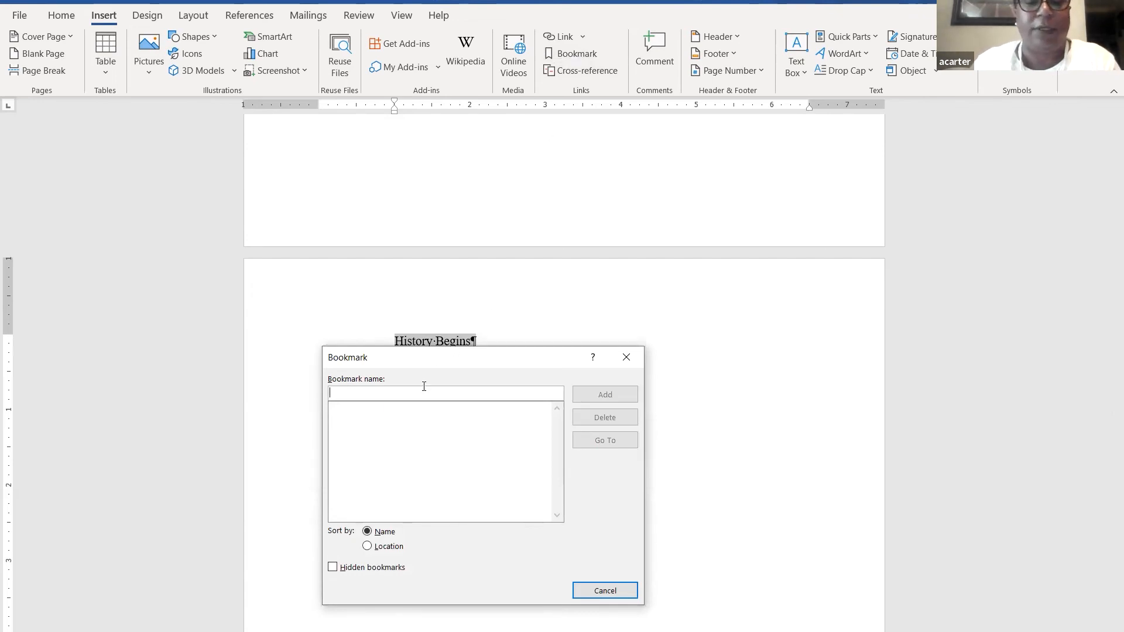
type("History")
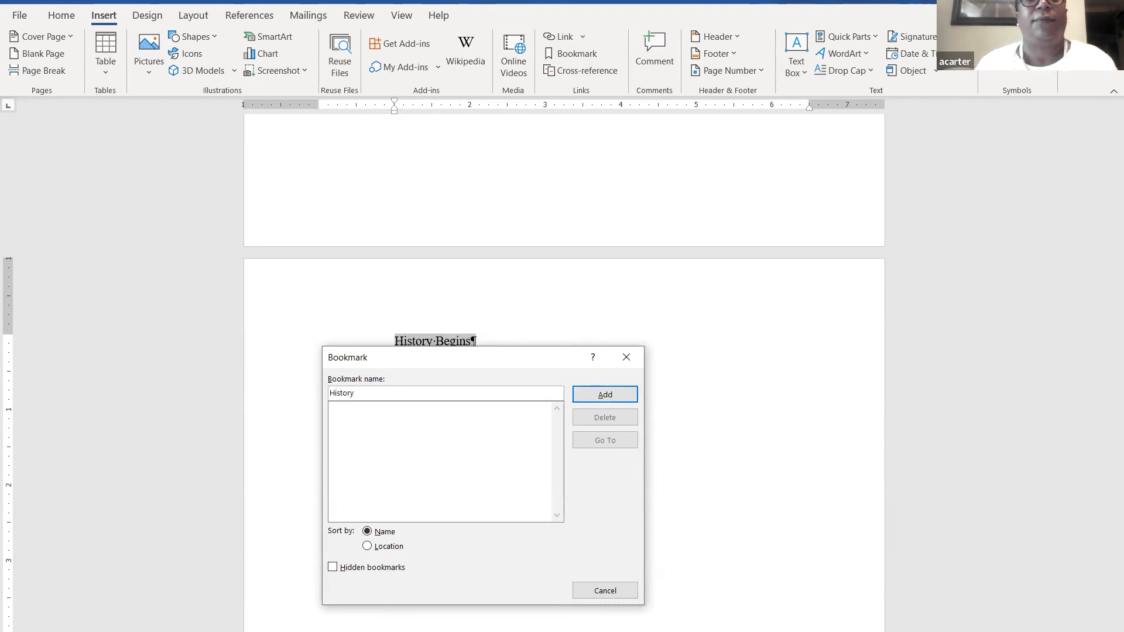
left_click(624, 396)
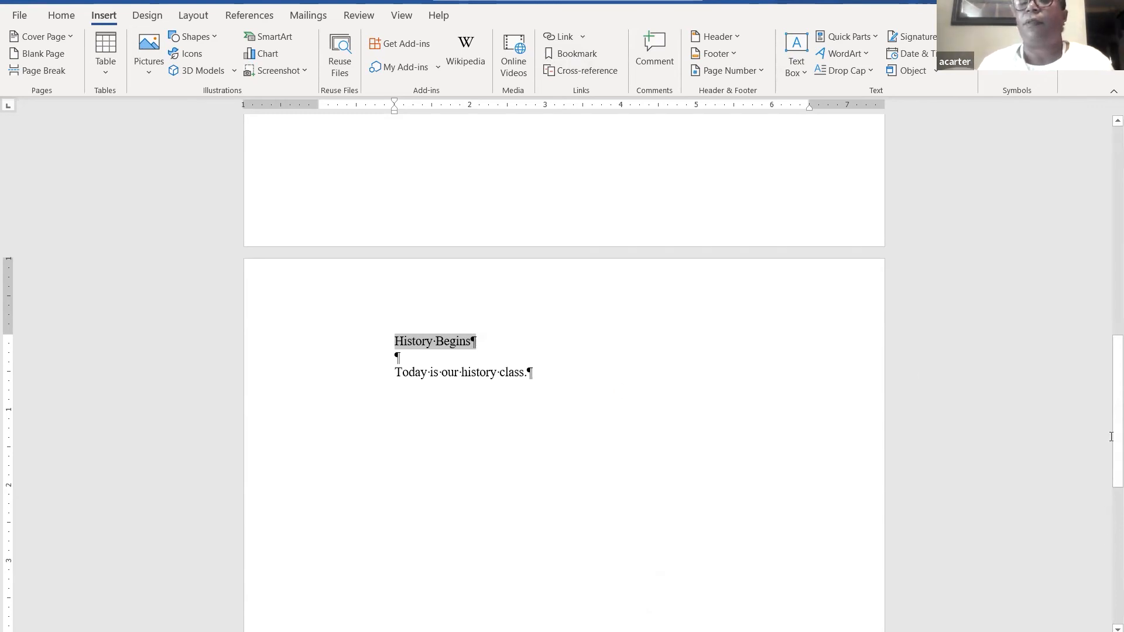
left_click_drag(1107, 424, 1111, 175)
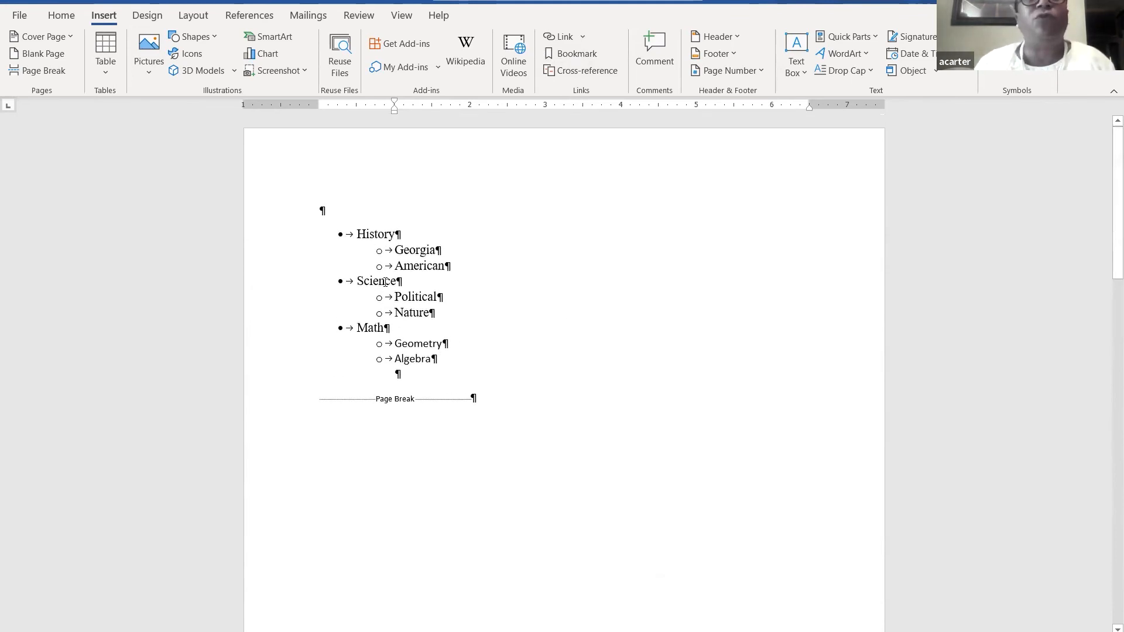
- Place the cursor at the History bullet and open the Find dropdown on the Home tab
left_click(395, 235)
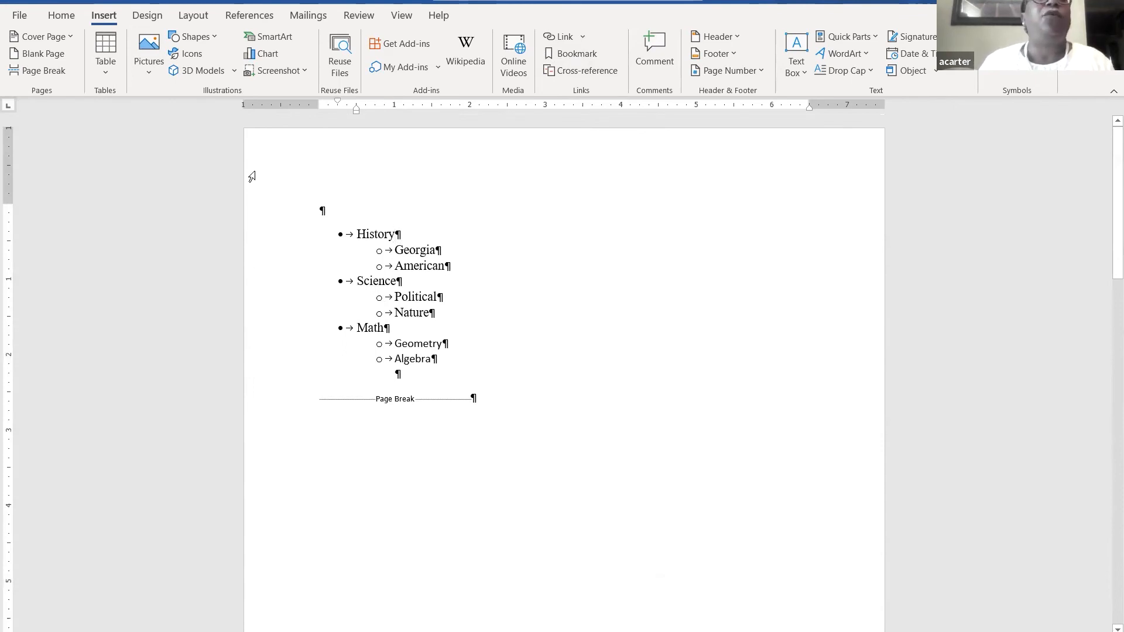
left_click(59, 16)
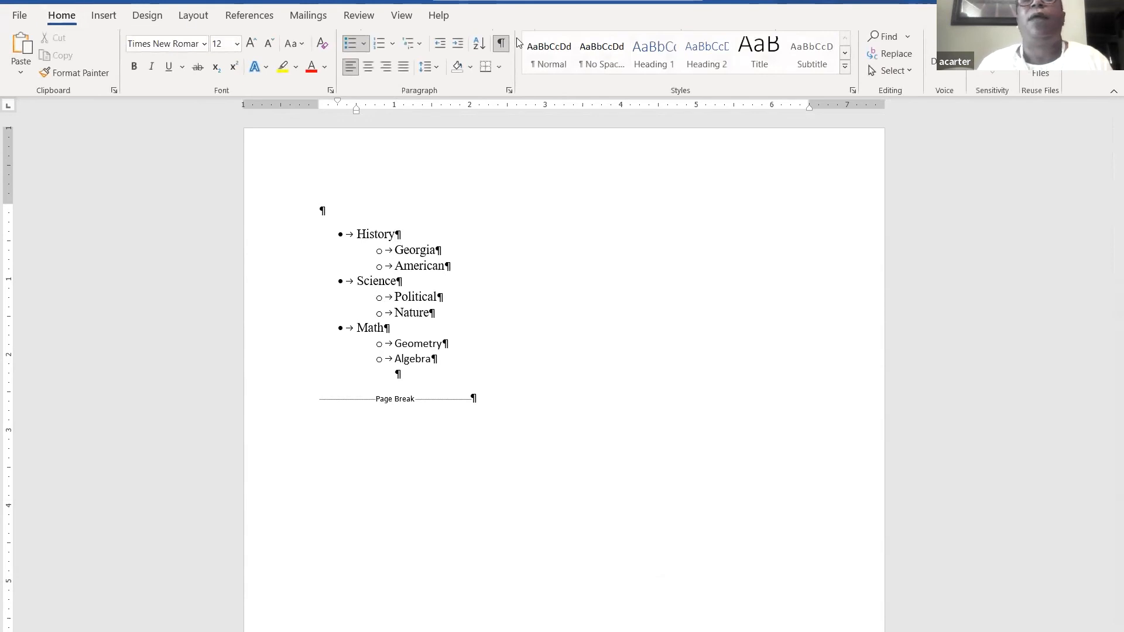
left_click(908, 38)
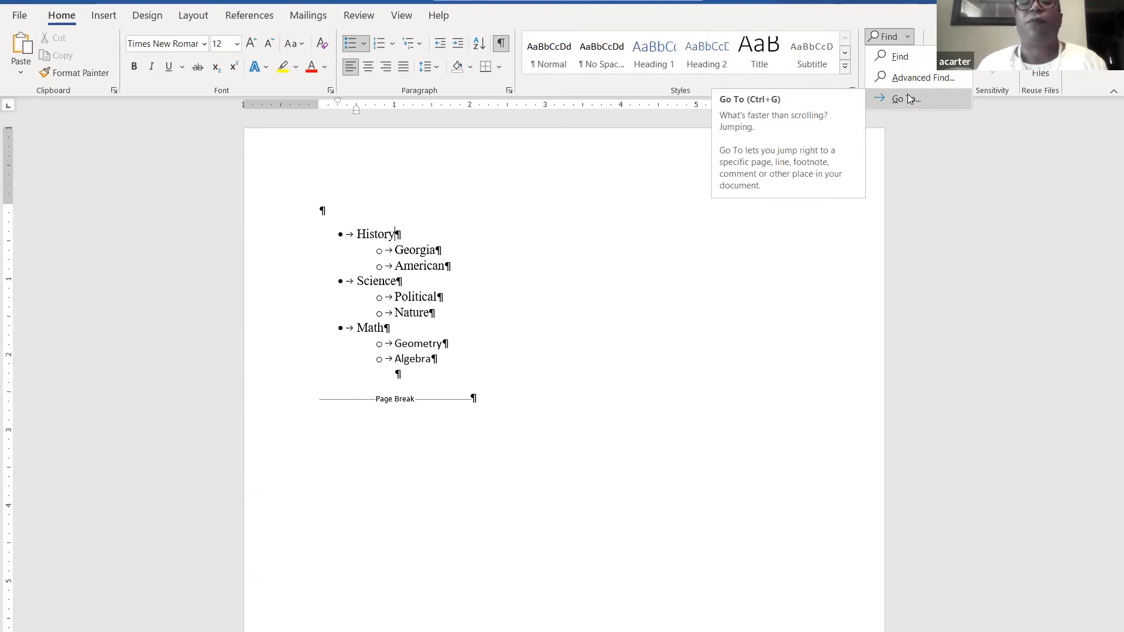
- Use Go To to jump to the History bookmark, then close Find and Replace
left_click(909, 98)
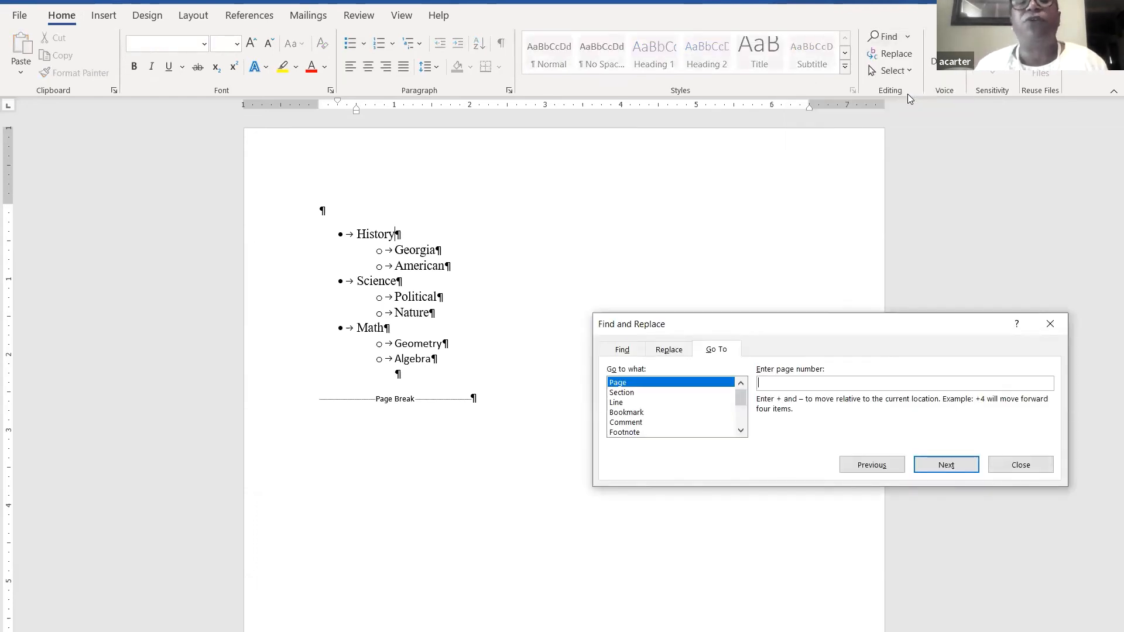
left_click(642, 413)
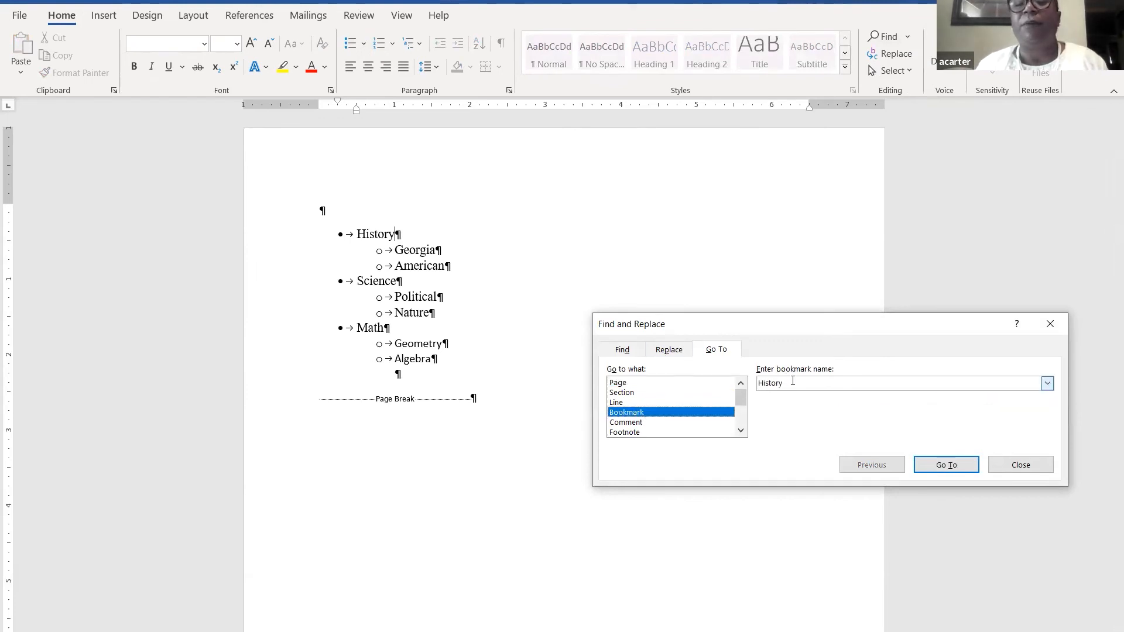
left_click(946, 465)
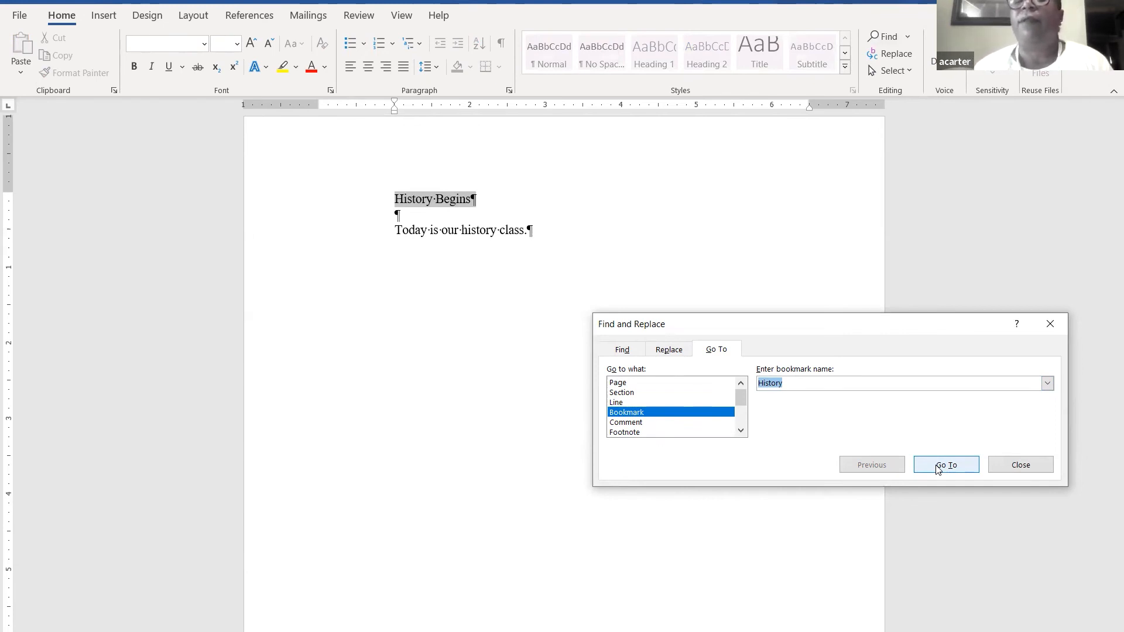
left_click(1049, 326)
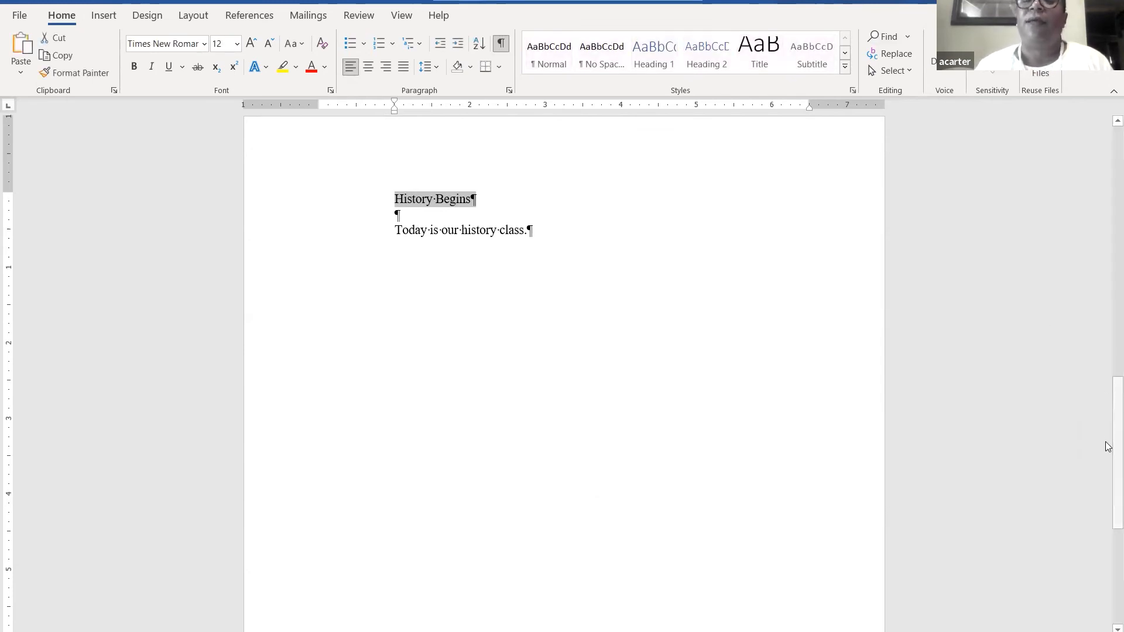
- Scroll back to page 1, clear the highlight, and select History in the first bullet
left_click(1111, 177)
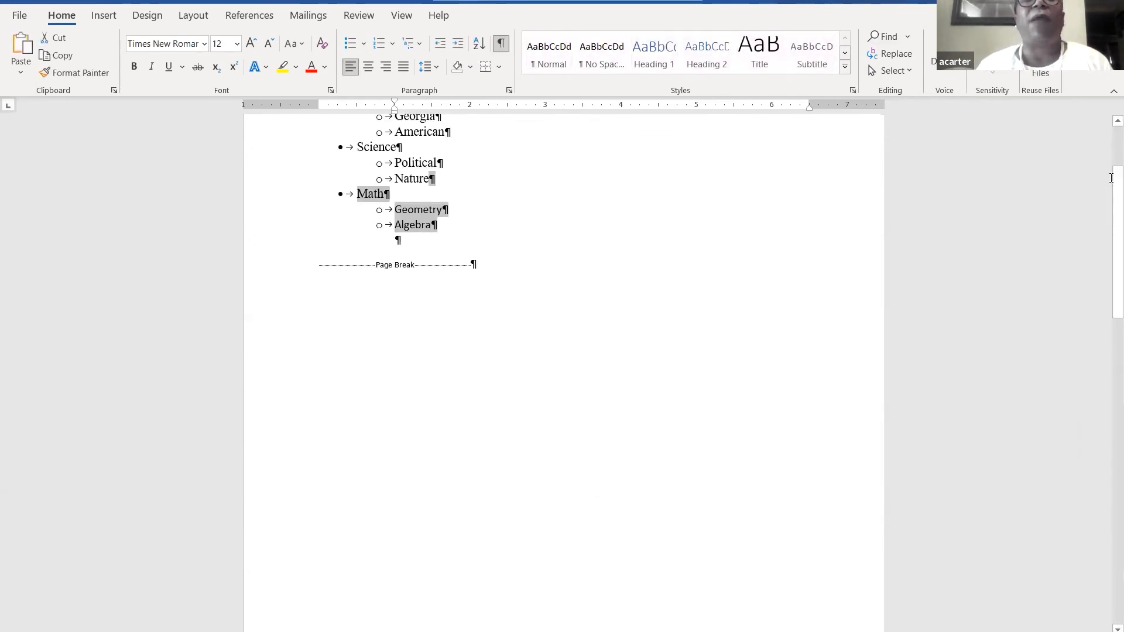
left_click(552, 402)
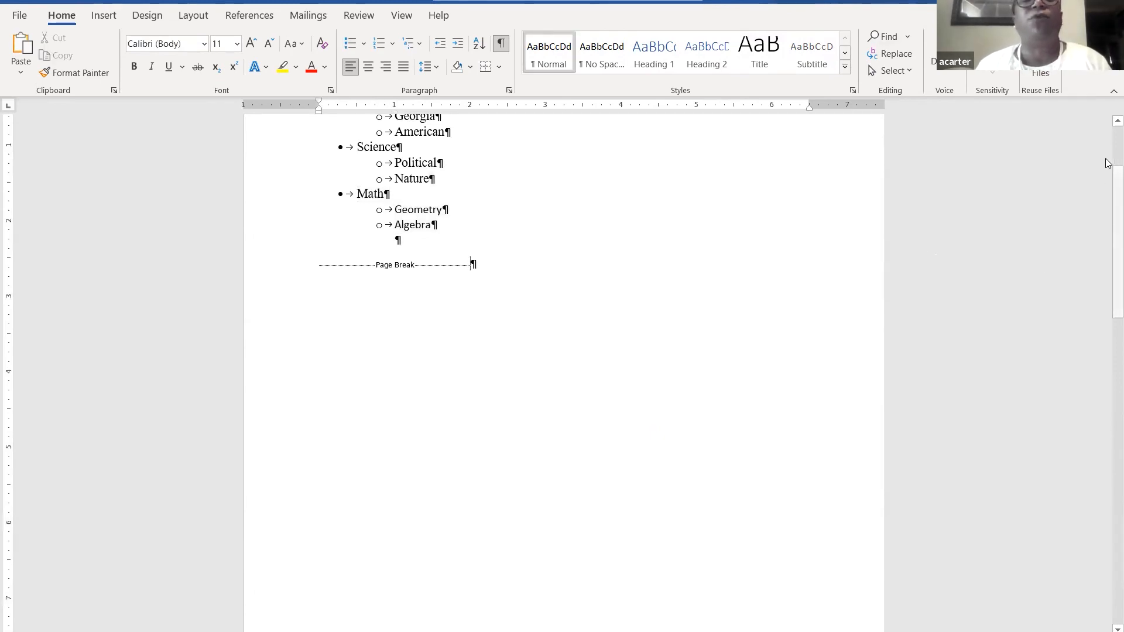
scroll(1108, 163, "up", 3)
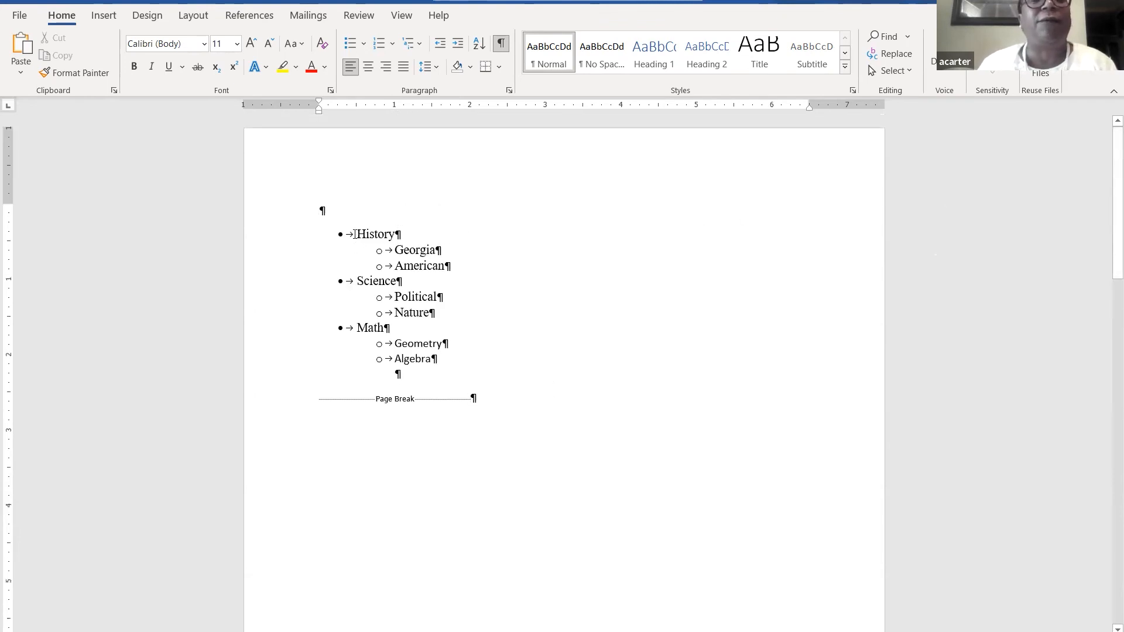
left_click_drag(355, 235, 396, 235)
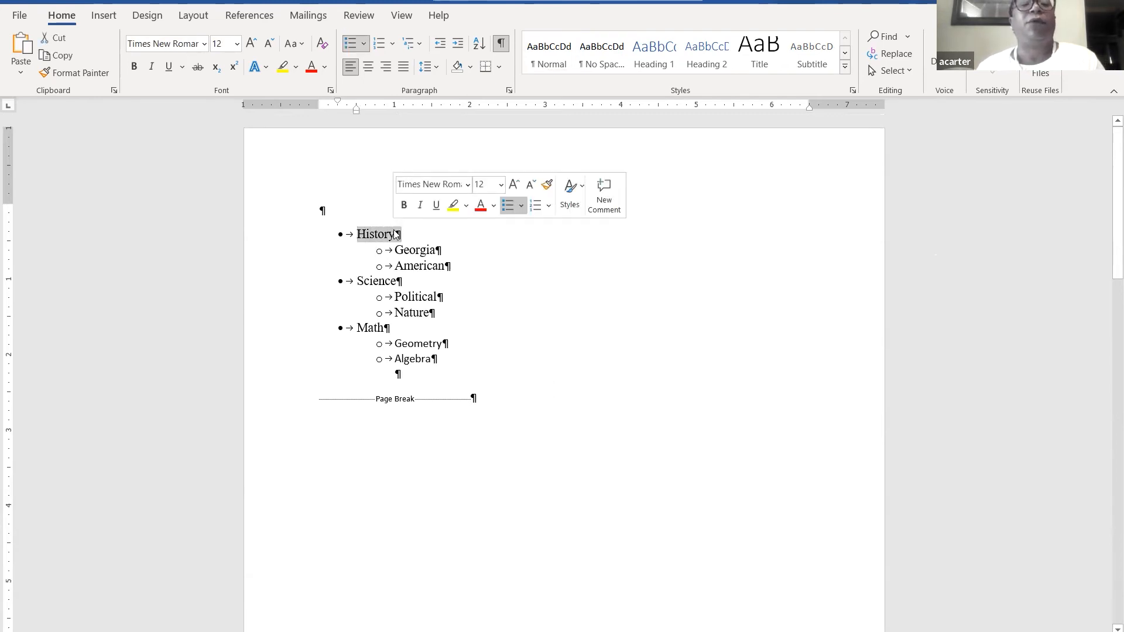
- Hyperlink the word History to the History bookmark and Ctrl+click it to test
right_click(396, 234)
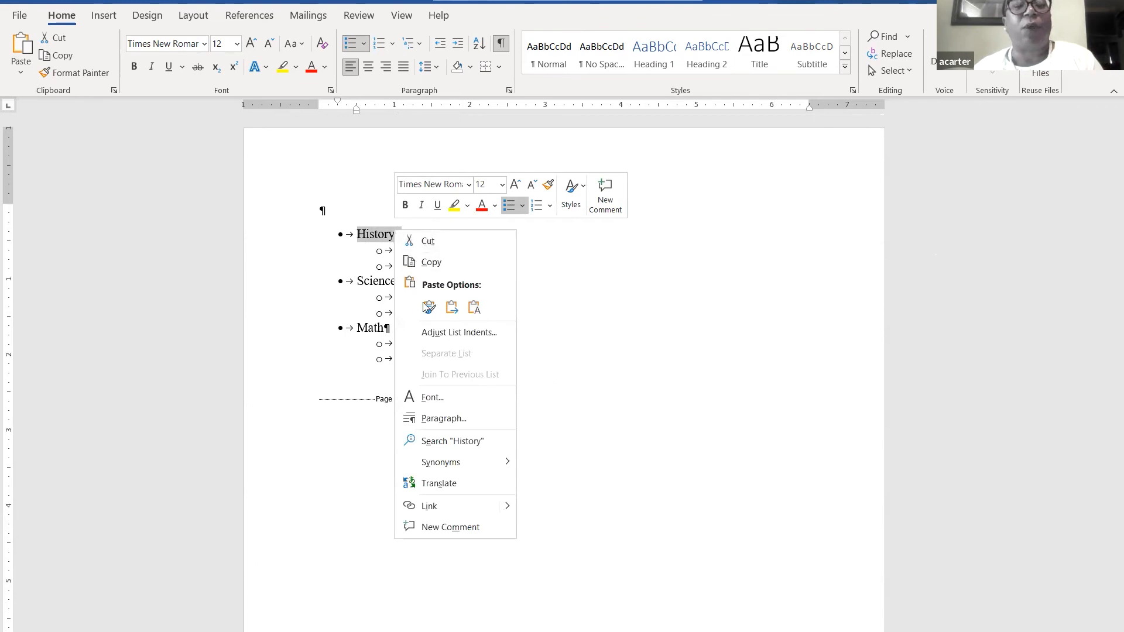
left_click(443, 509)
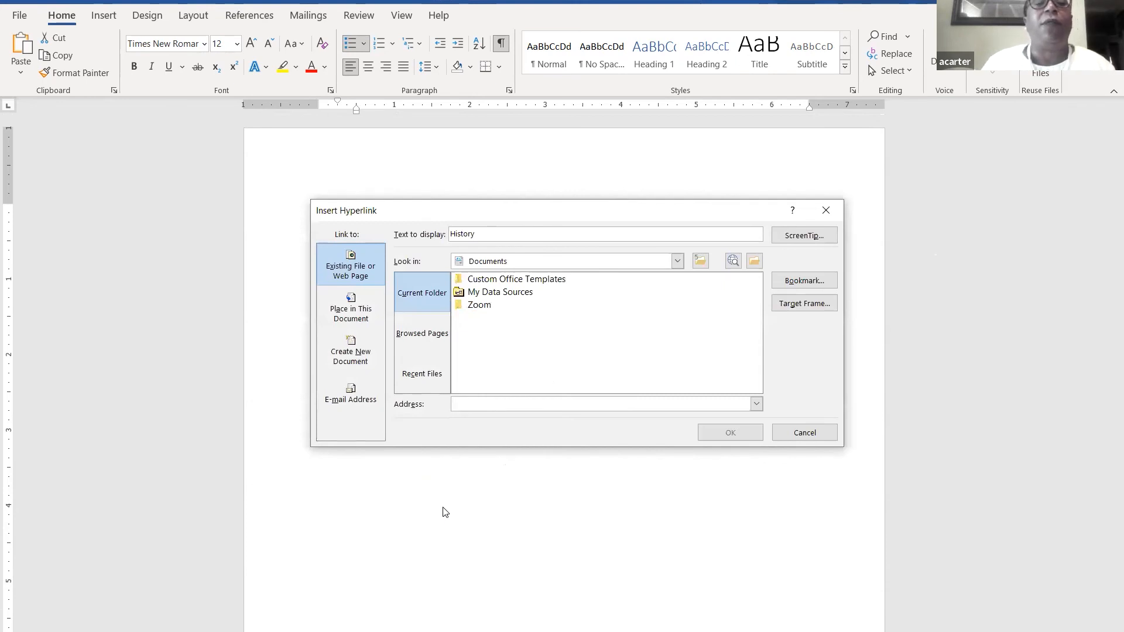
left_click(811, 281)
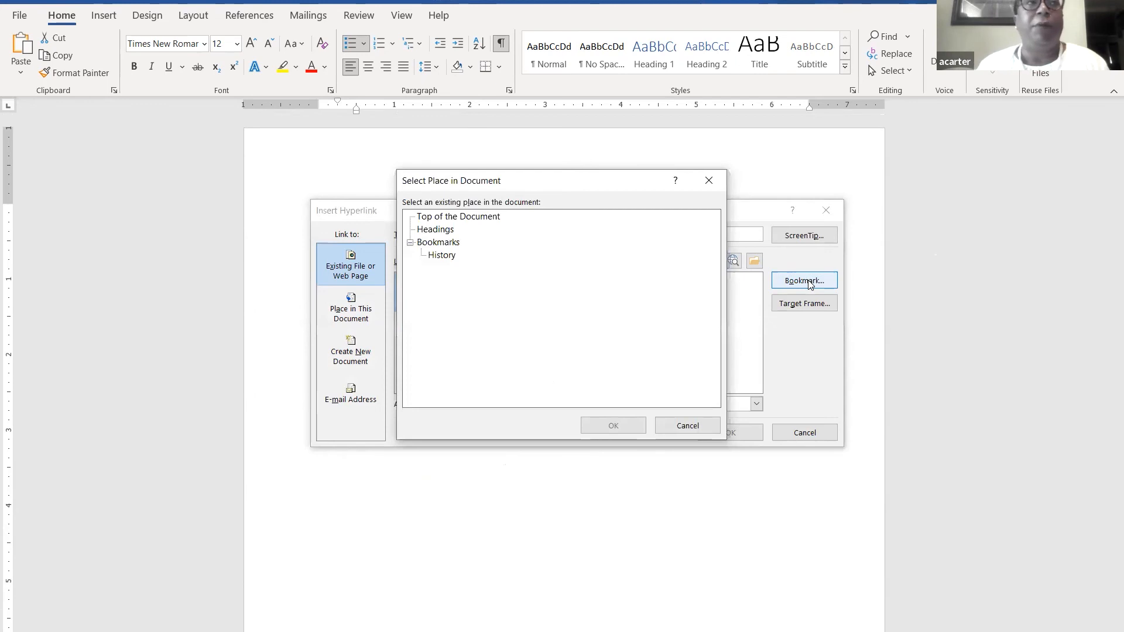
left_click(444, 260)
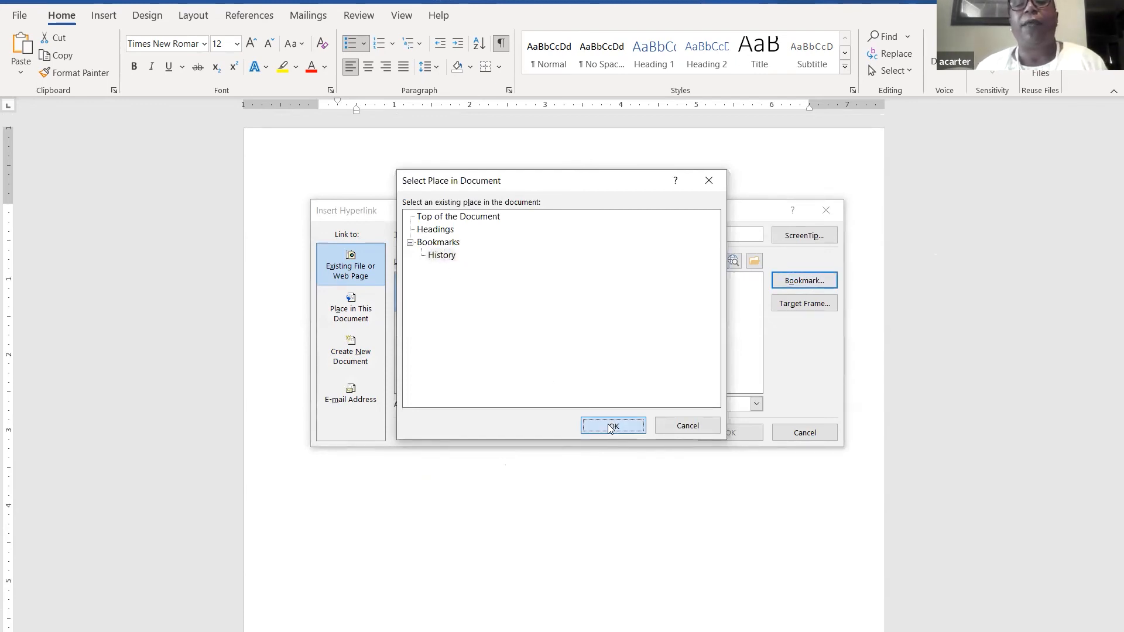
left_click(609, 427)
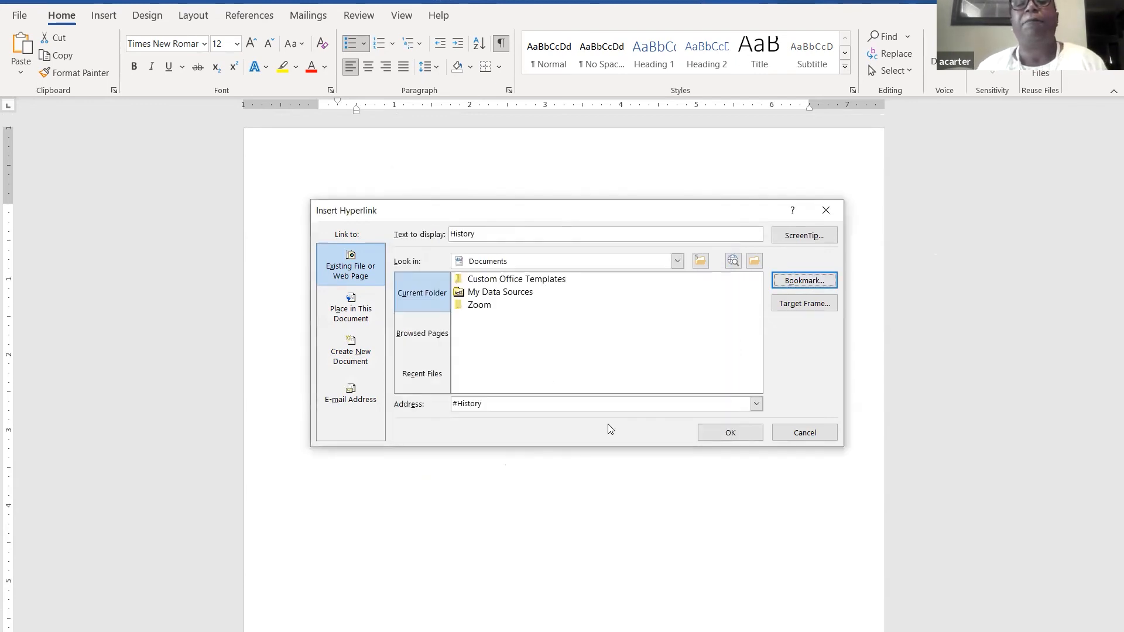
left_click(733, 431)
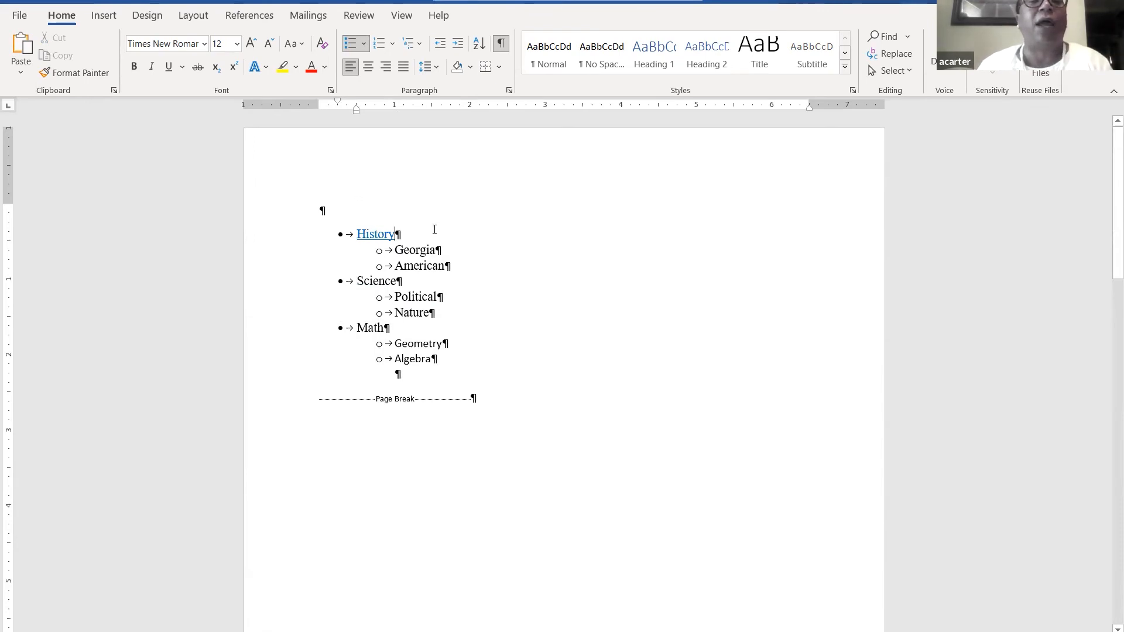
left_click(382, 235, "ctrl")
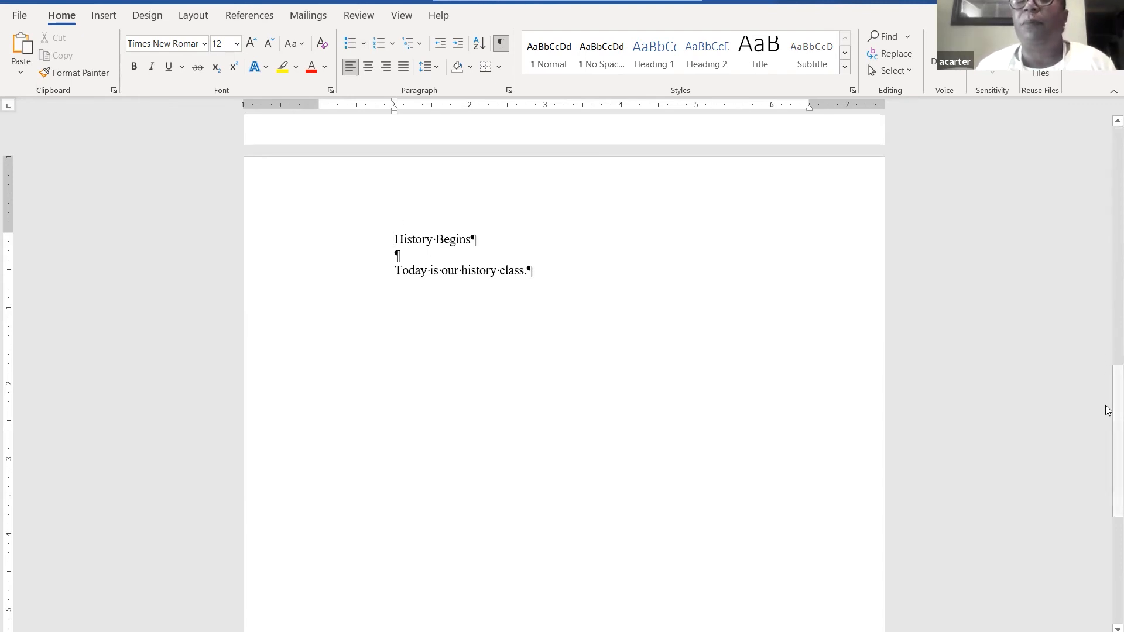
- Scroll to the top of page 1, where the History bullet shows as a followed link
left_click_drag(1109, 410, 1108, 146)
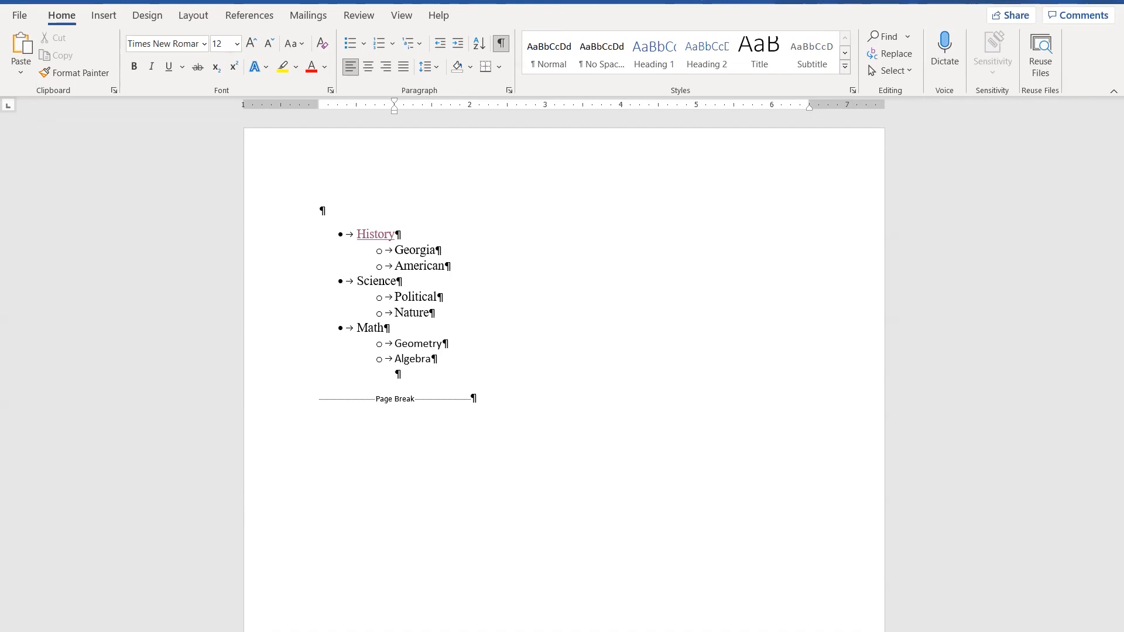
- Save the document to the Desktop with the file name HistoryNotes via F12
key("F12")
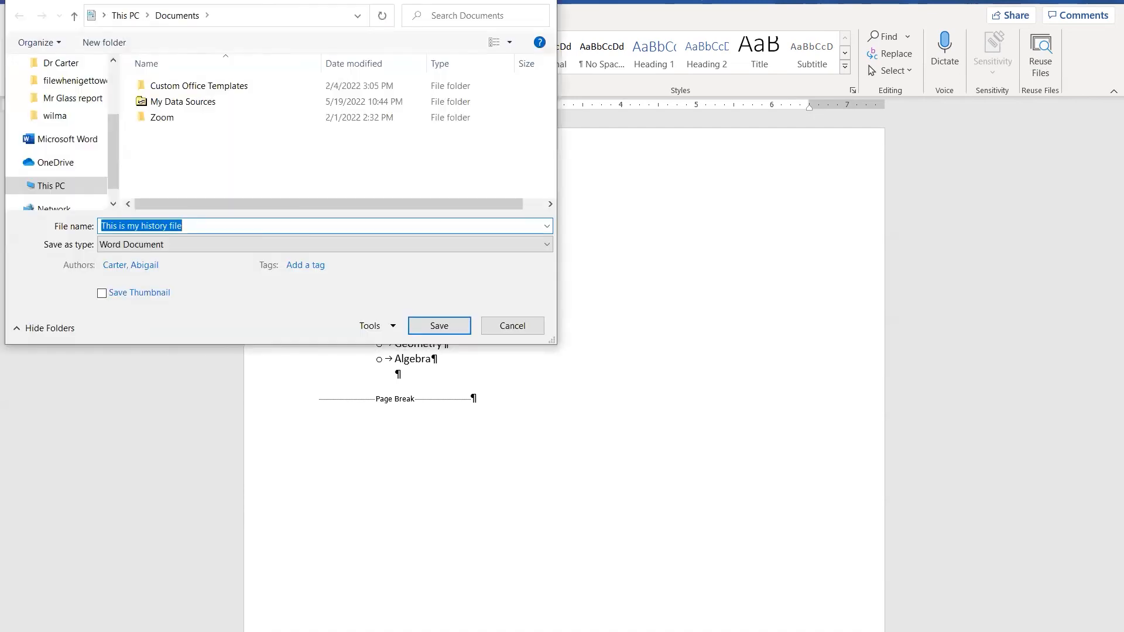
left_click_drag(113, 152, 113, 104)
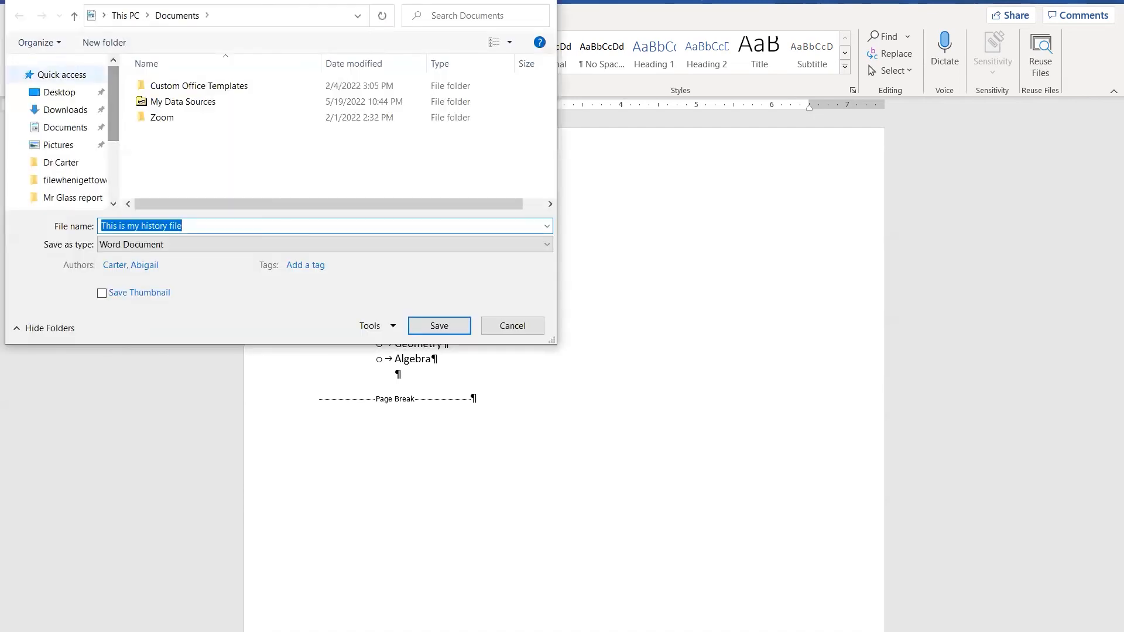
left_click(59, 92)
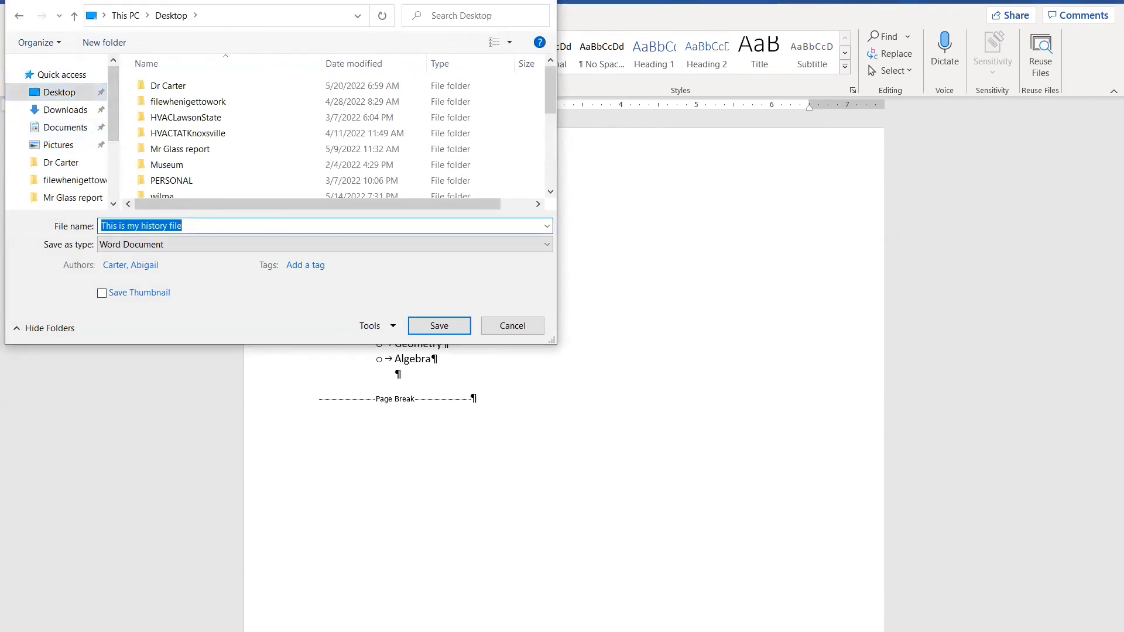
type("History")
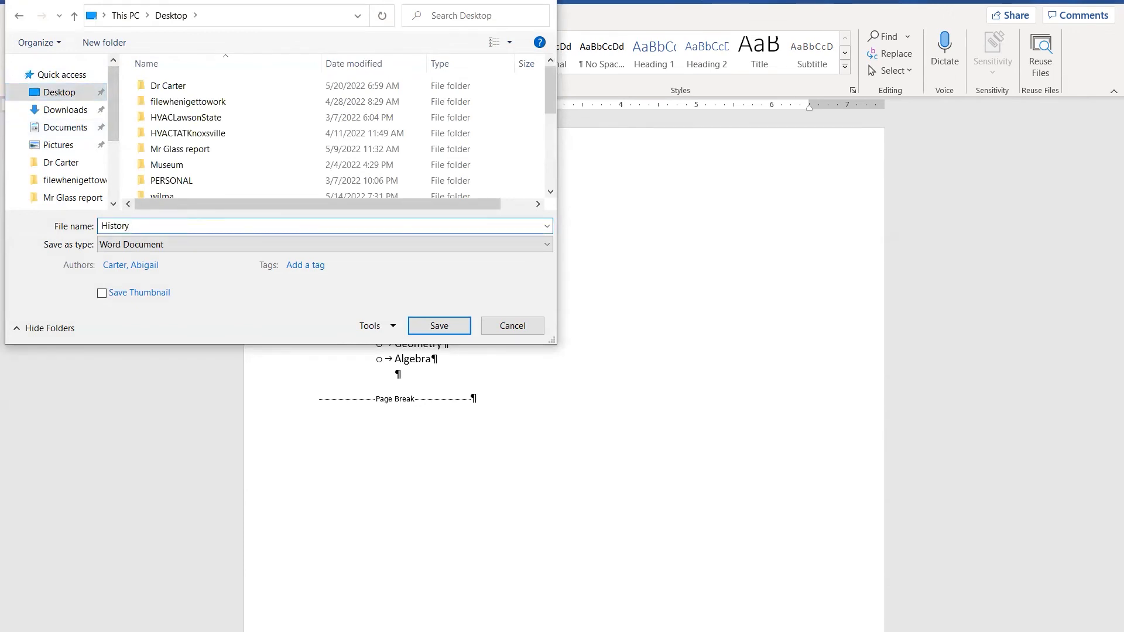
type("Notes")
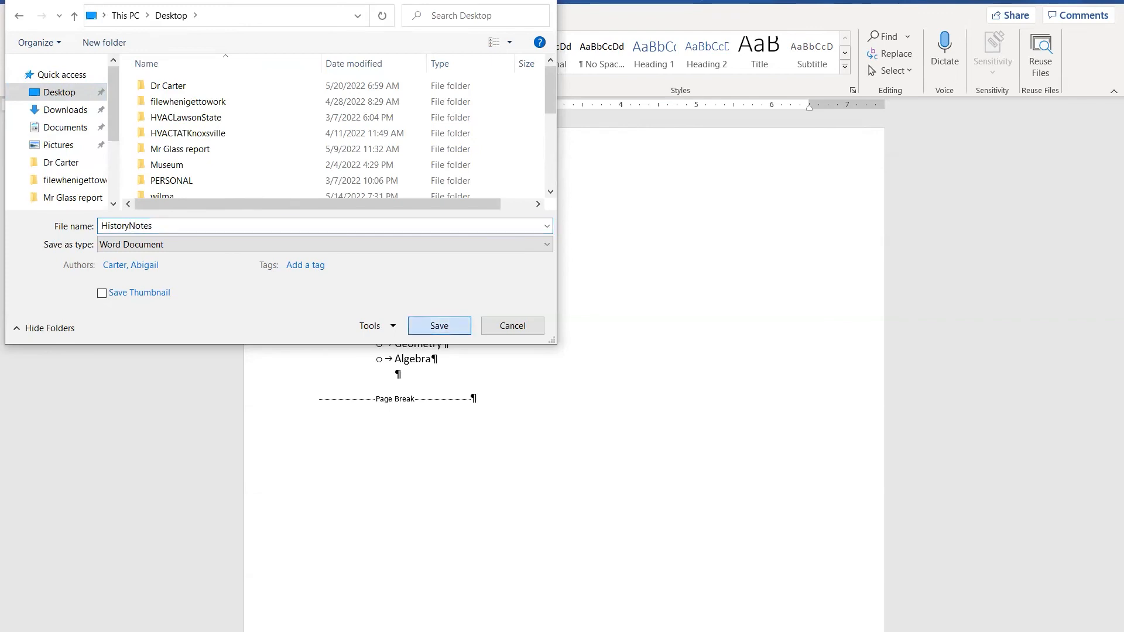
key("Return")
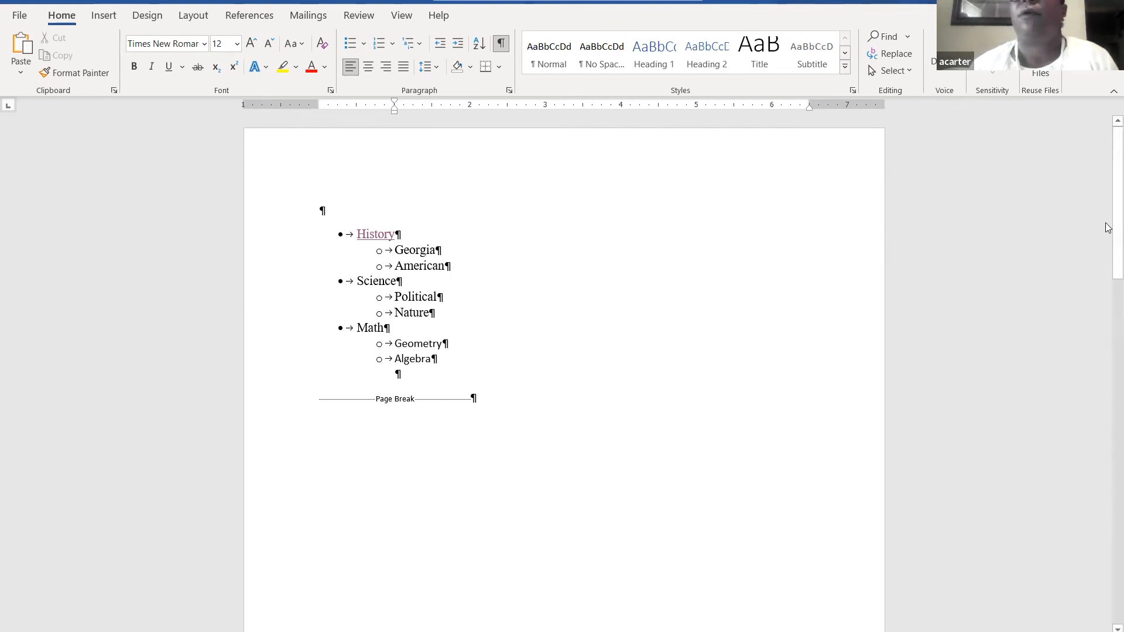
- Insert a blank page after 'Today is our history class.' on the History Begins page
left_click_drag(1109, 184, 532, 167)
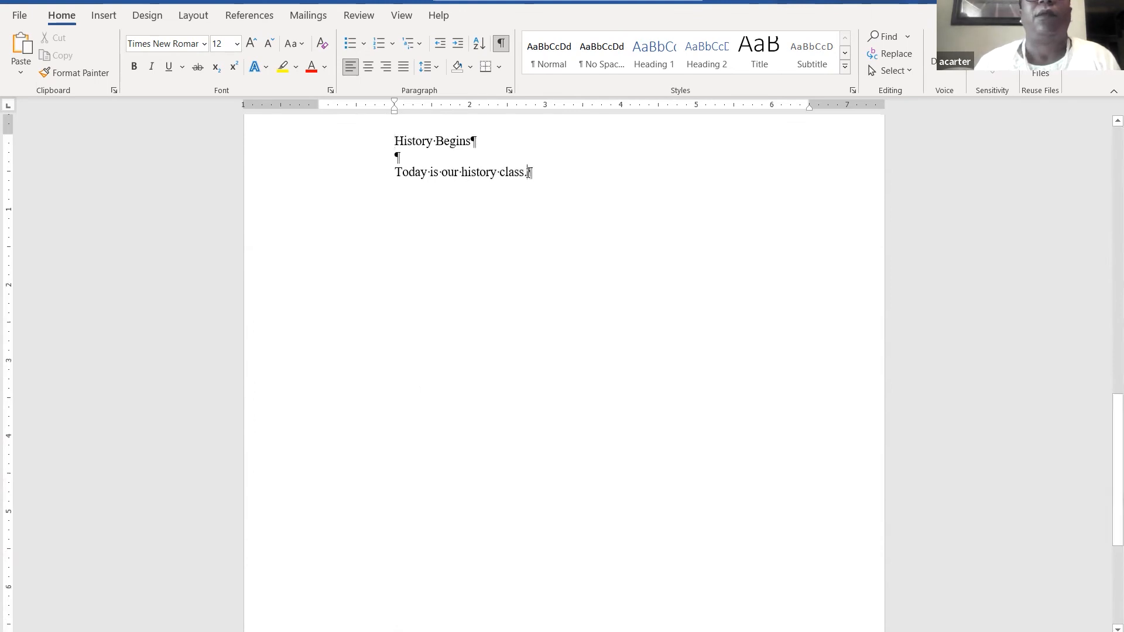
left_click(529, 171)
key("Return")
key("Return")
key("Return")
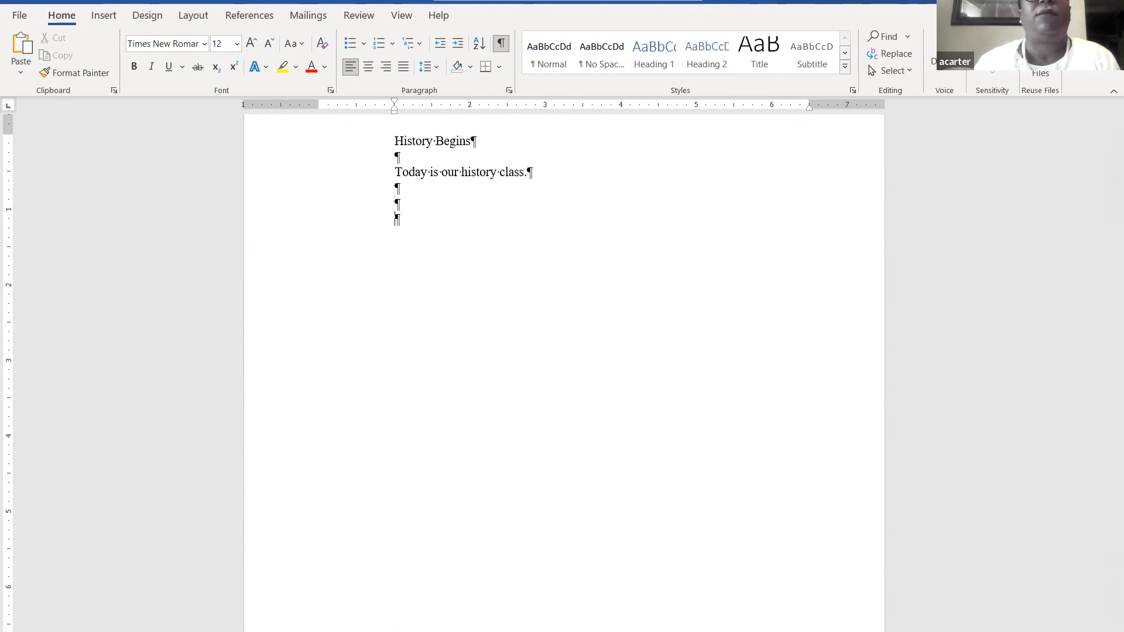
left_click(103, 18)
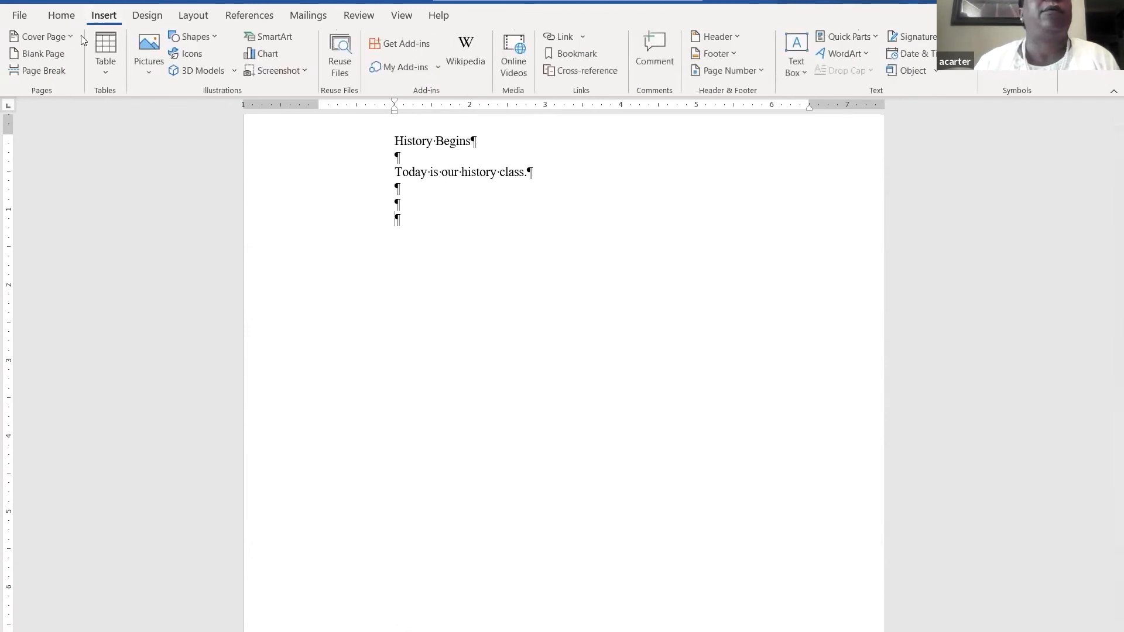
left_click(59, 55)
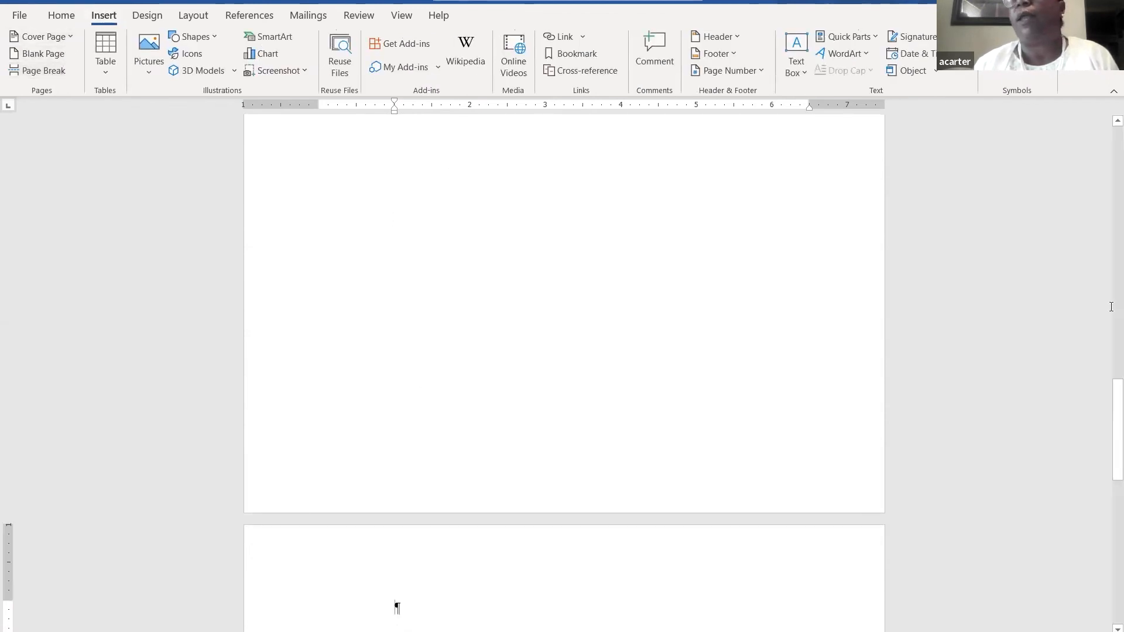
left_click_drag(1107, 427, 1109, 294)
scroll(1108, 295, "up", 10)
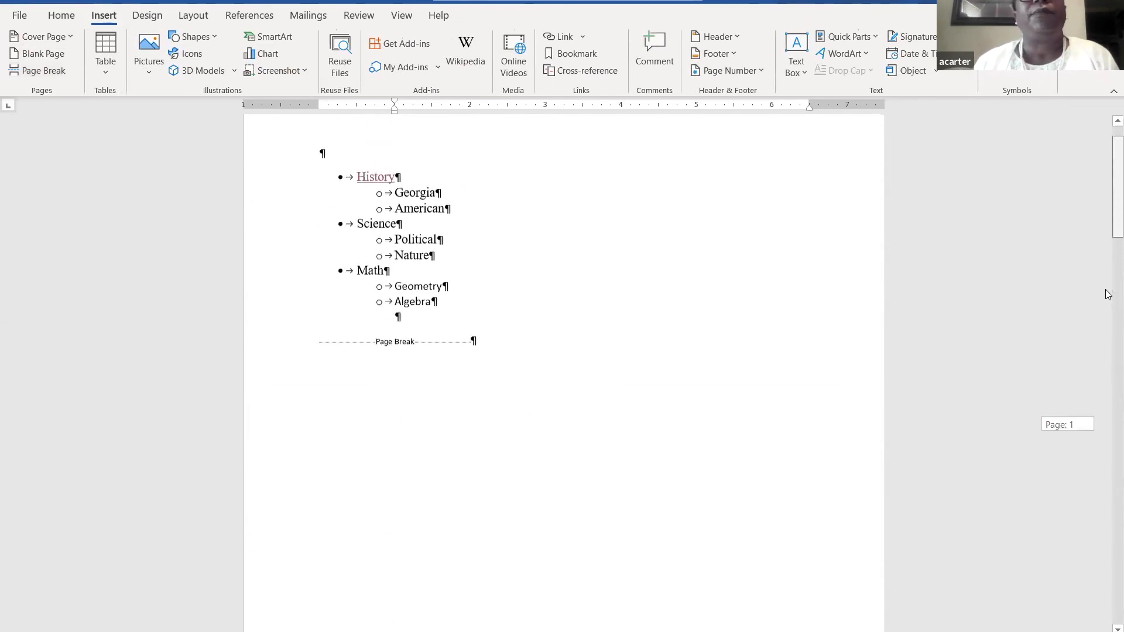
scroll(1109, 294, "down", 12)
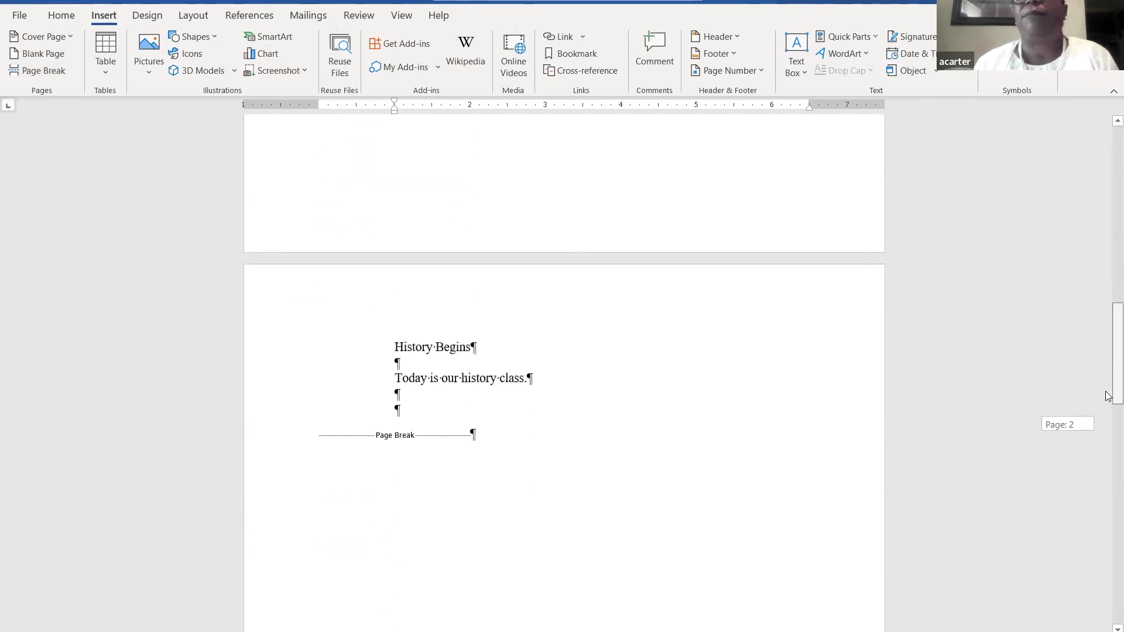
scroll(1108, 396, "down", 12)
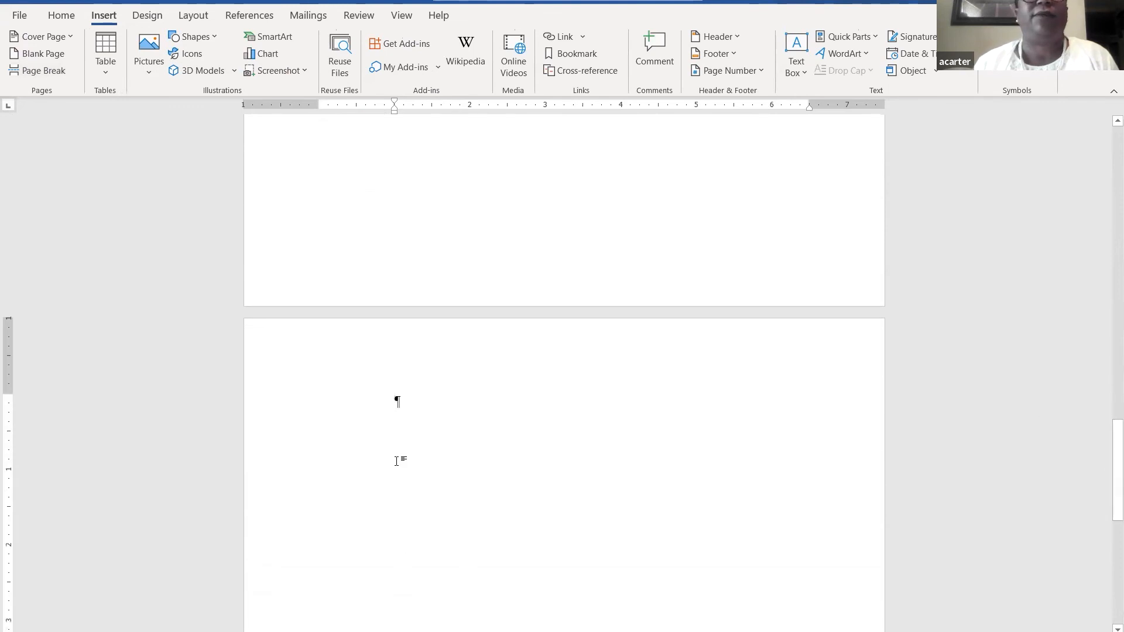
- Type the heading 'Science' and the line 'Today we will study science', then select 'Science'
type("science")
key("BackSpace")
key("BackSpace")
key("BackSpace")
key("BackSpace")
key("BackSpace")
key("BackSpace")
key("BackSpace")
type("Scien")
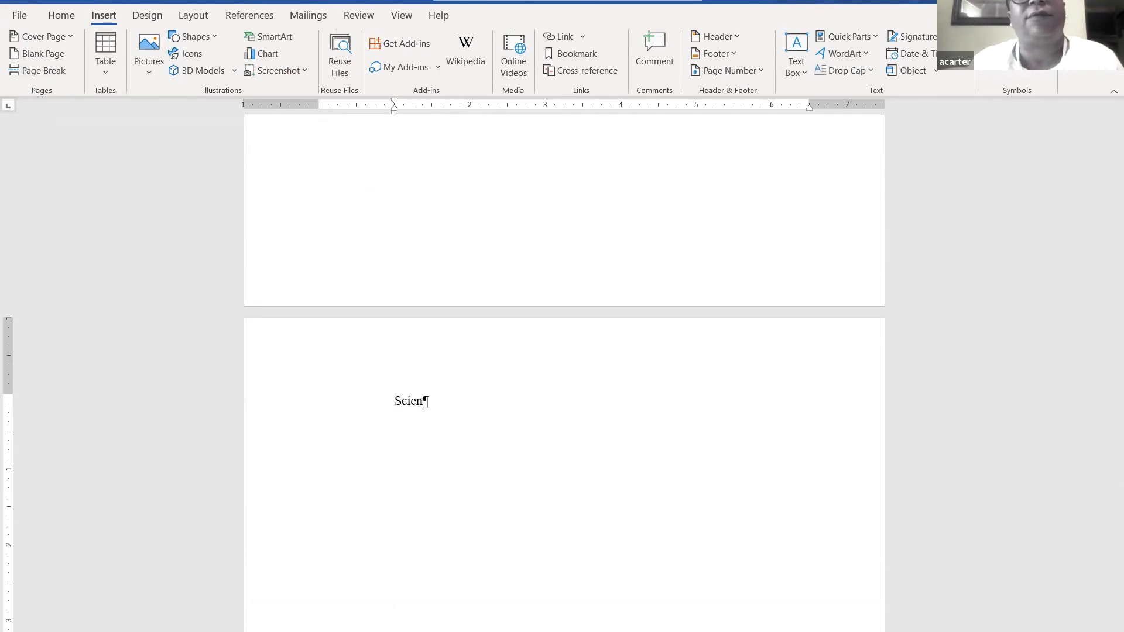
type("ce")
key("Return")
key("Return")
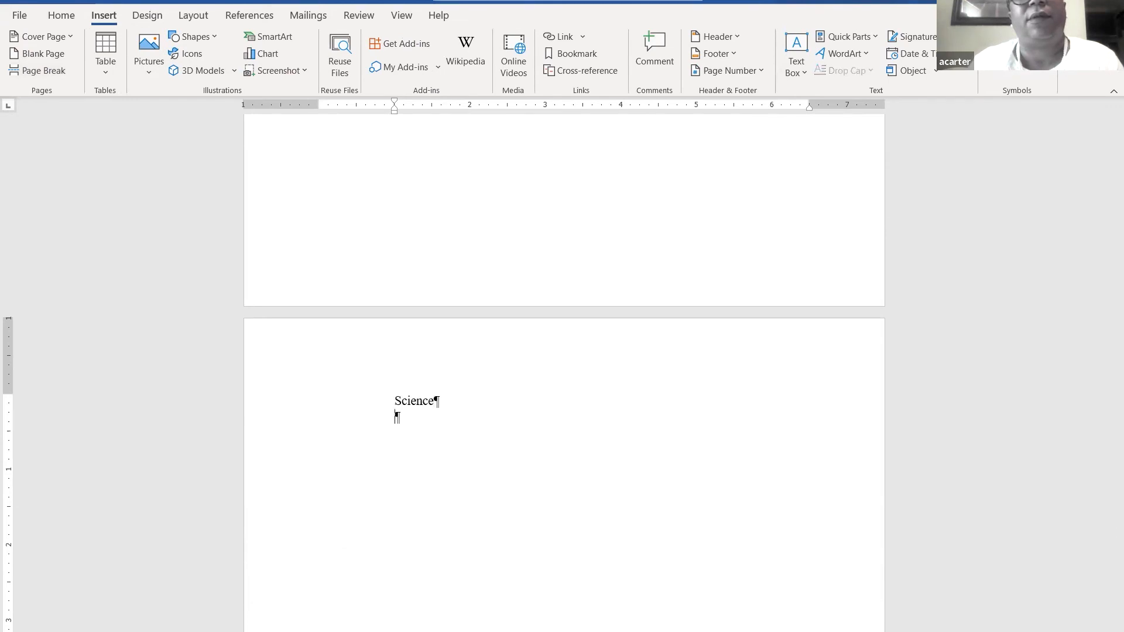
type("Toda")
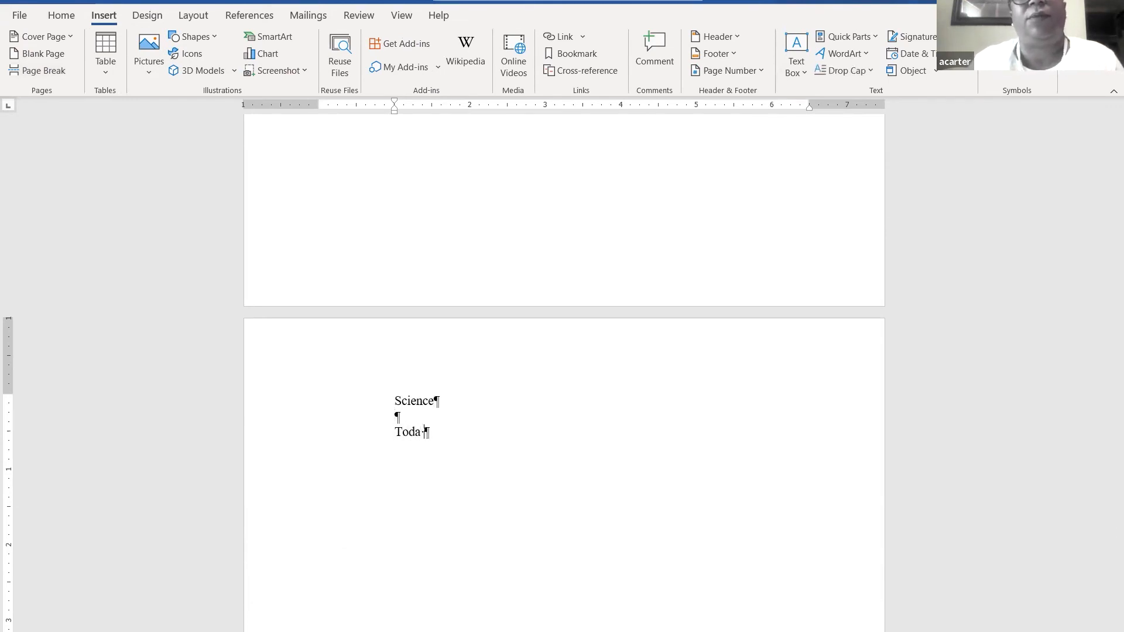
type("y we ")
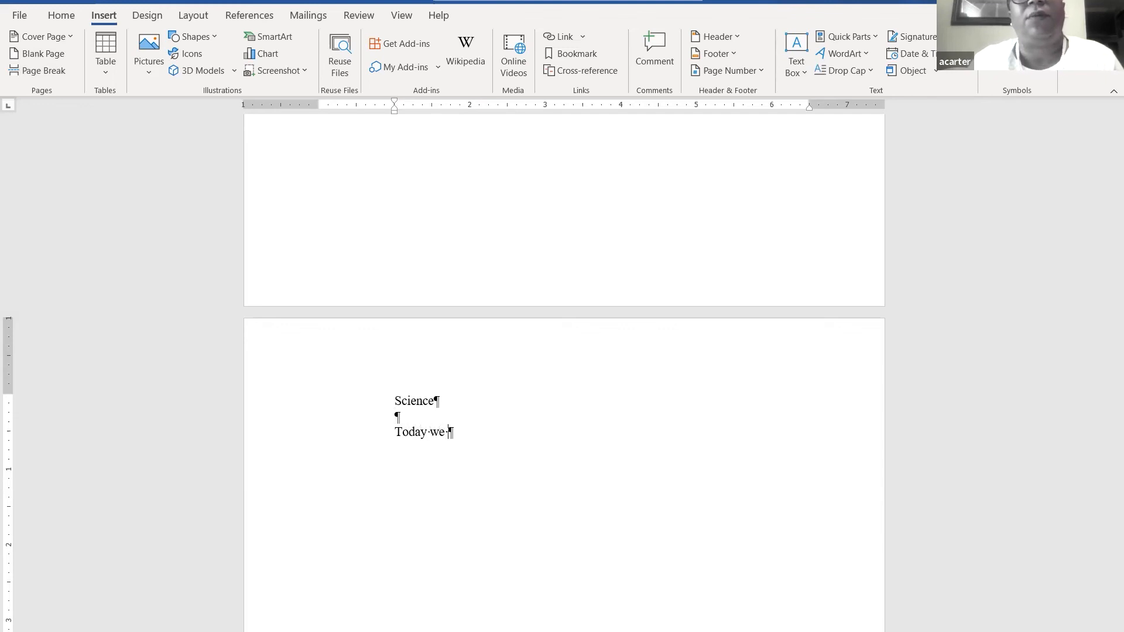
type("will study science")
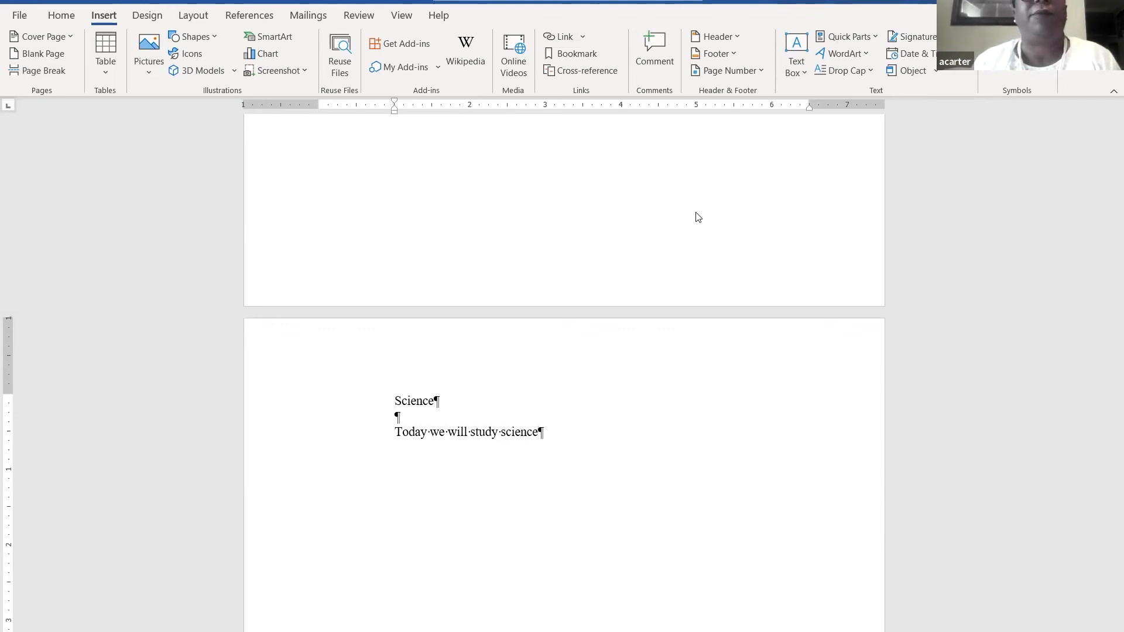
left_click_drag(1112, 504, 1107, 135)
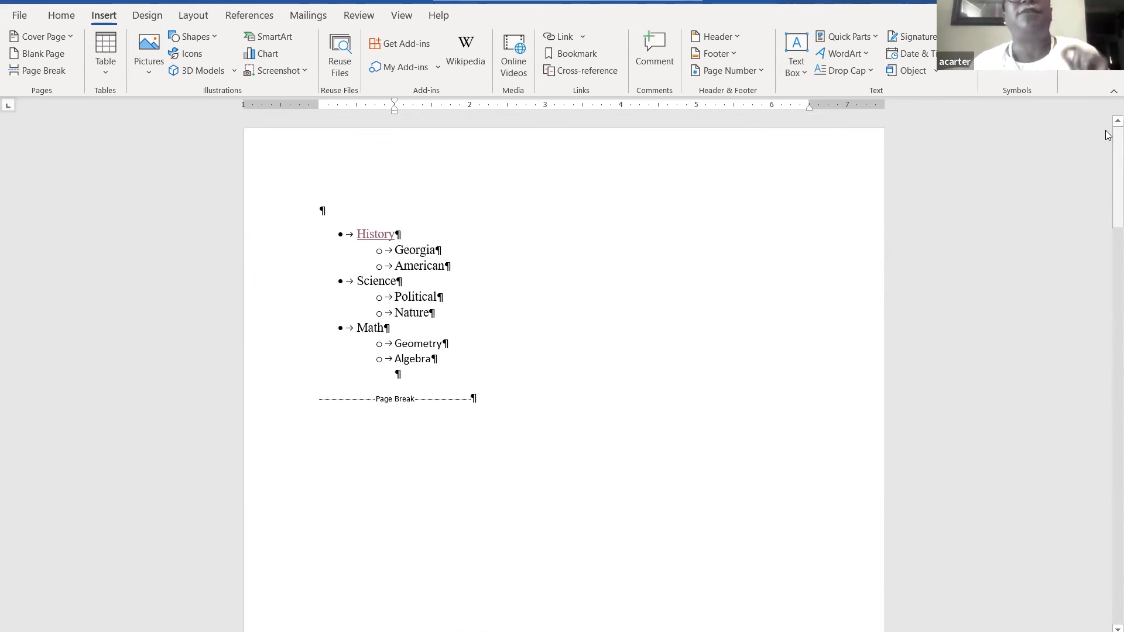
left_click_drag(1107, 135, 1108, 414)
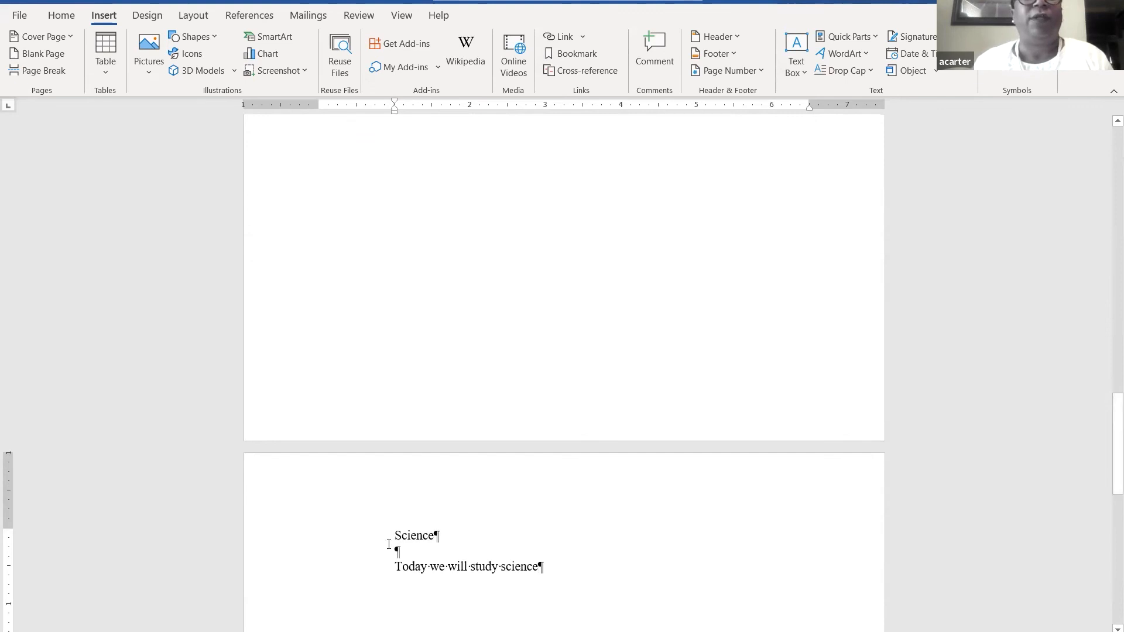
left_click_drag(394, 537, 437, 543)
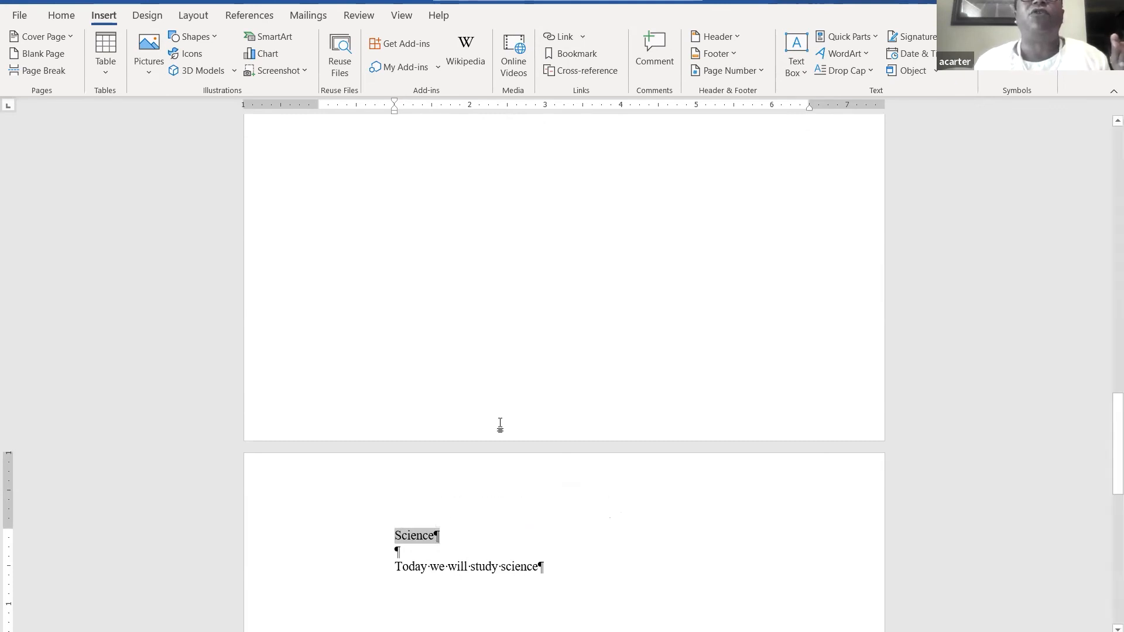
- Add a bookmark named 'Science' to the selected Science heading
left_click(563, 55)
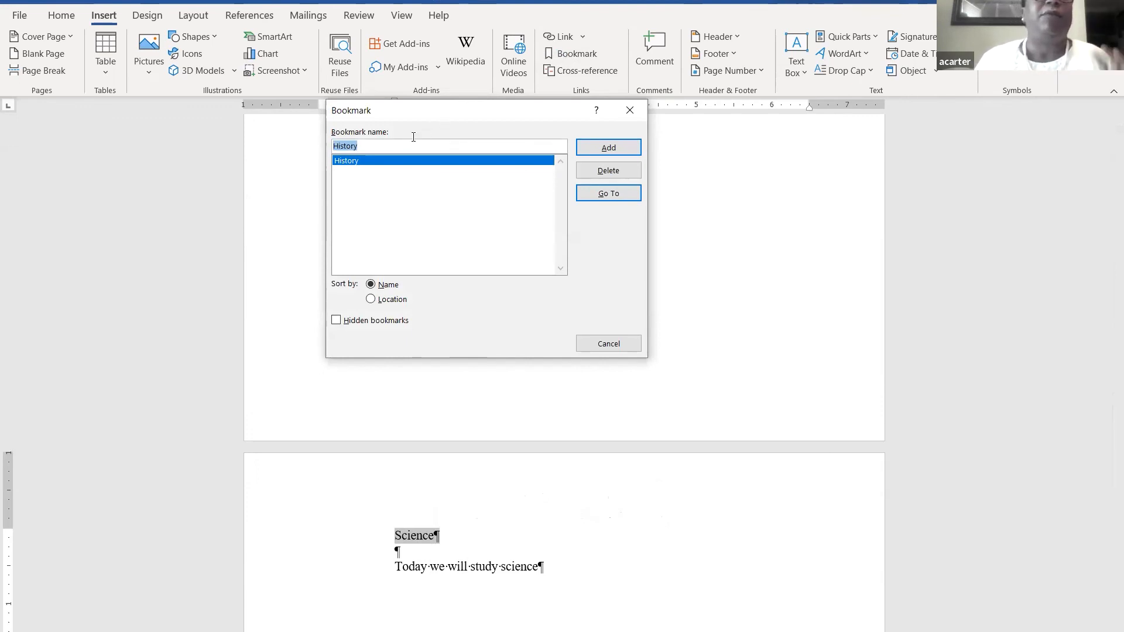
left_click(380, 144)
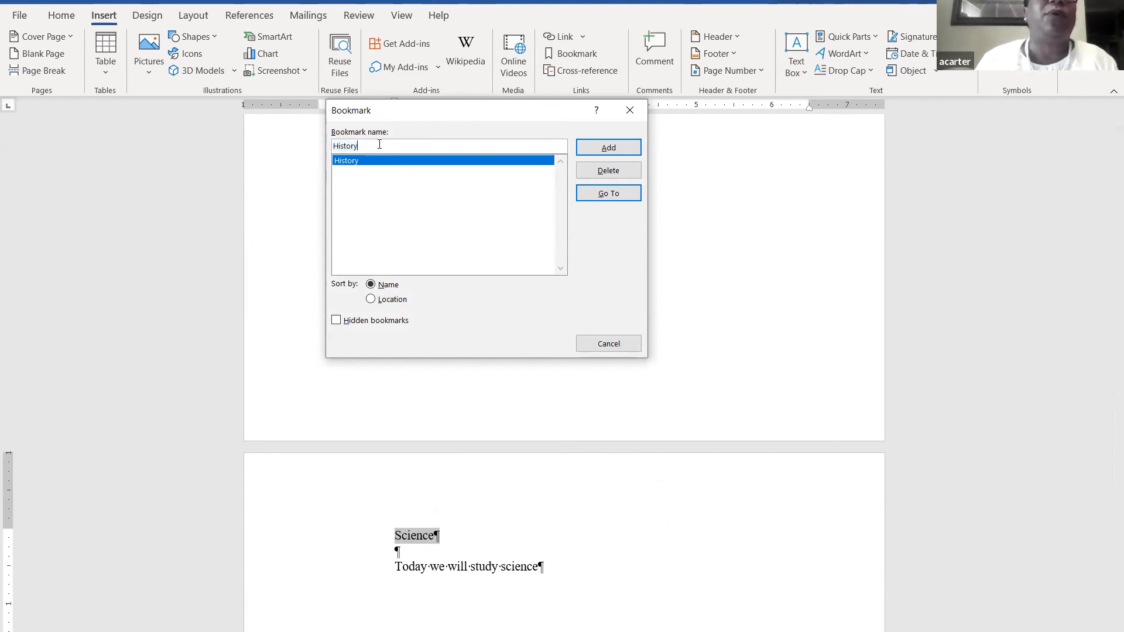
key("BackSpace")
key("BackSpace")
key("BackSpace")
key("BackSpace")
key("BackSpace")
key("BackSpace")
key("BackSpace")
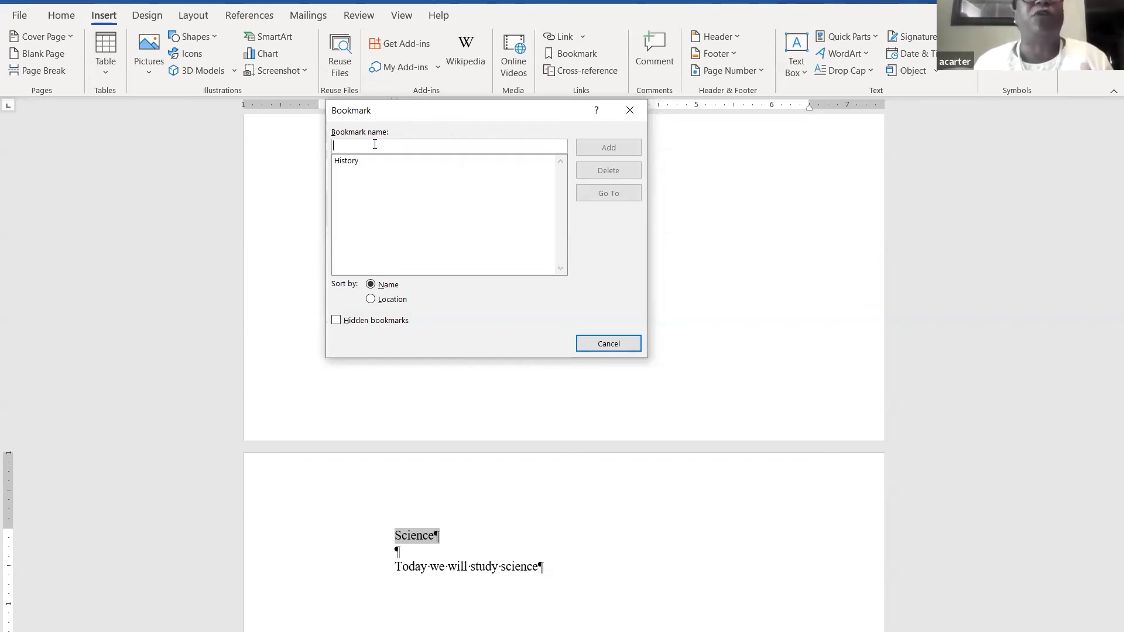
type("S")
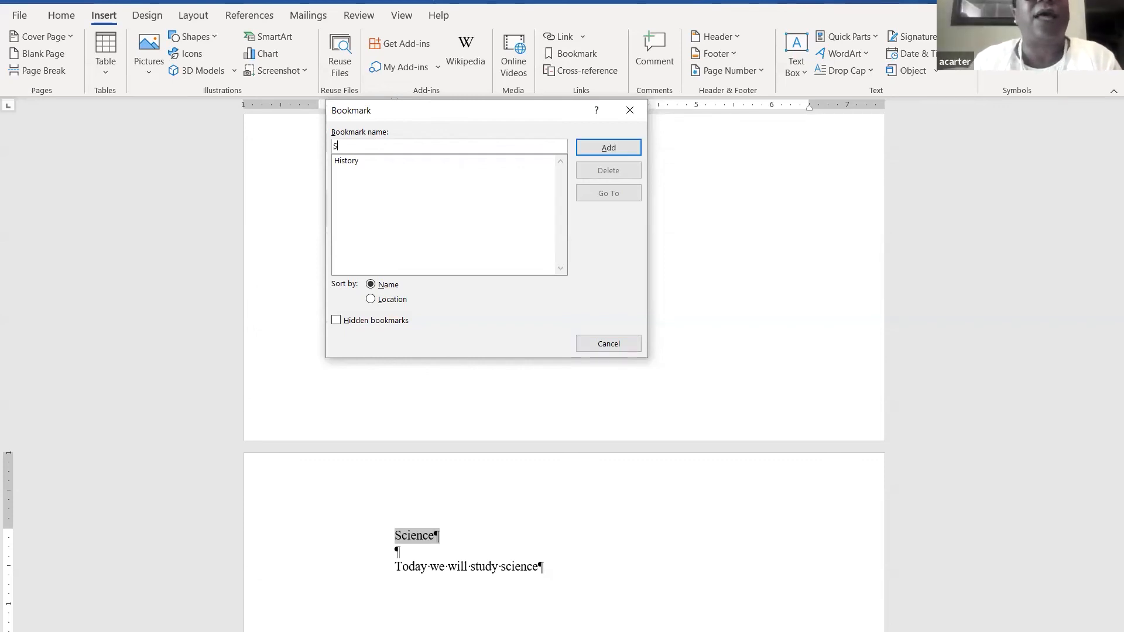
type("cience")
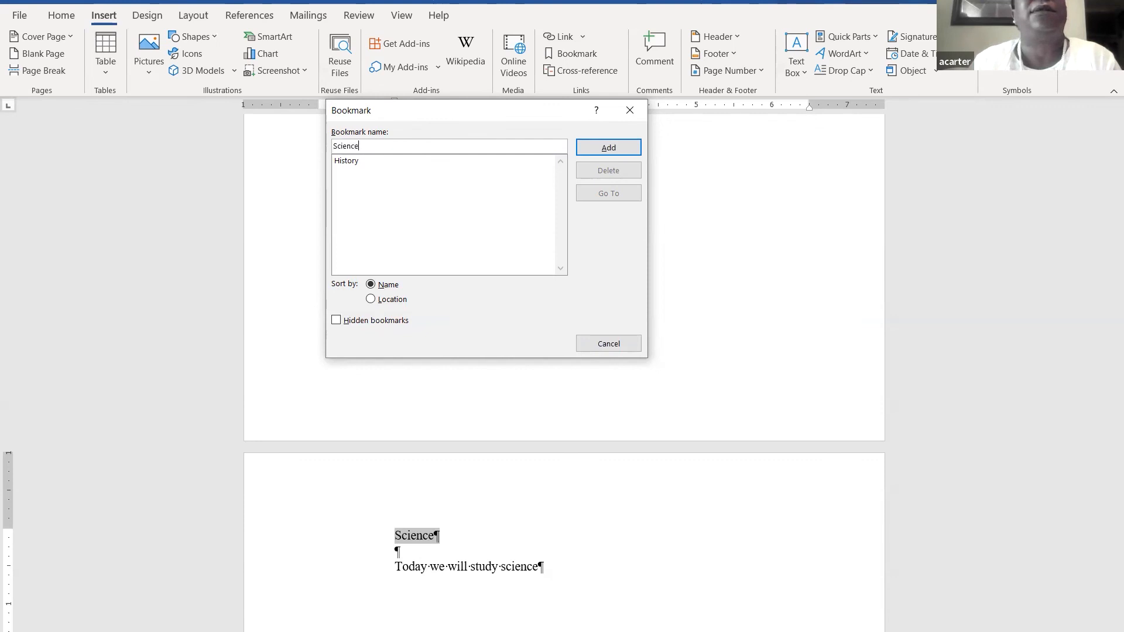
left_click(624, 146)
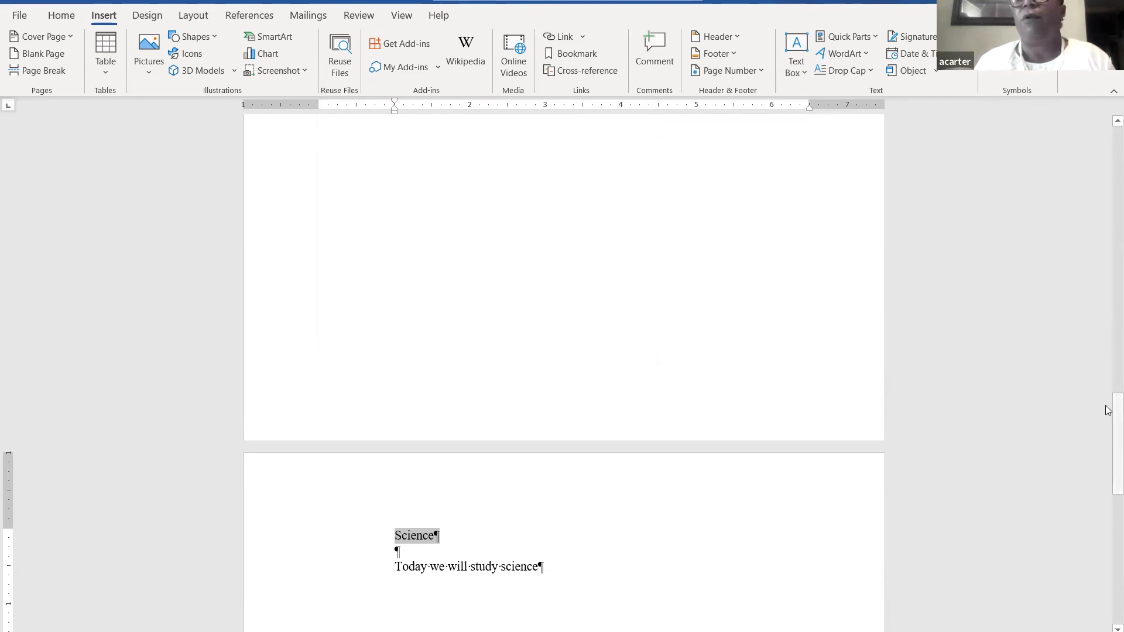
- Use Go To from the top of the document to jump to the Science bookmark
left_click_drag(1108, 410, 1109, 104)
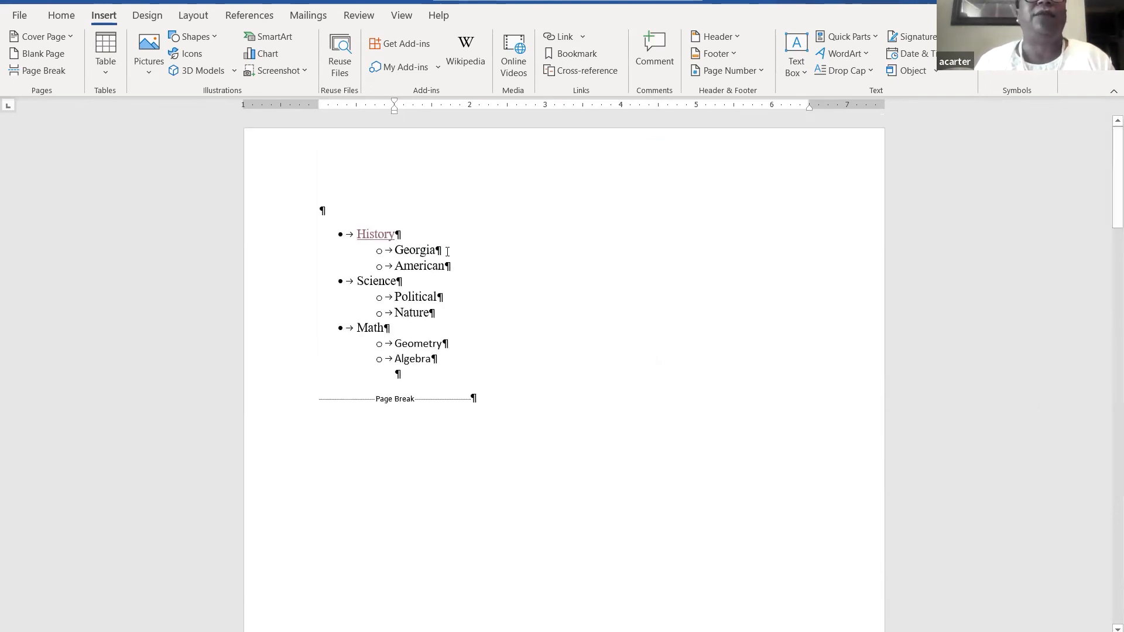
left_click(321, 211)
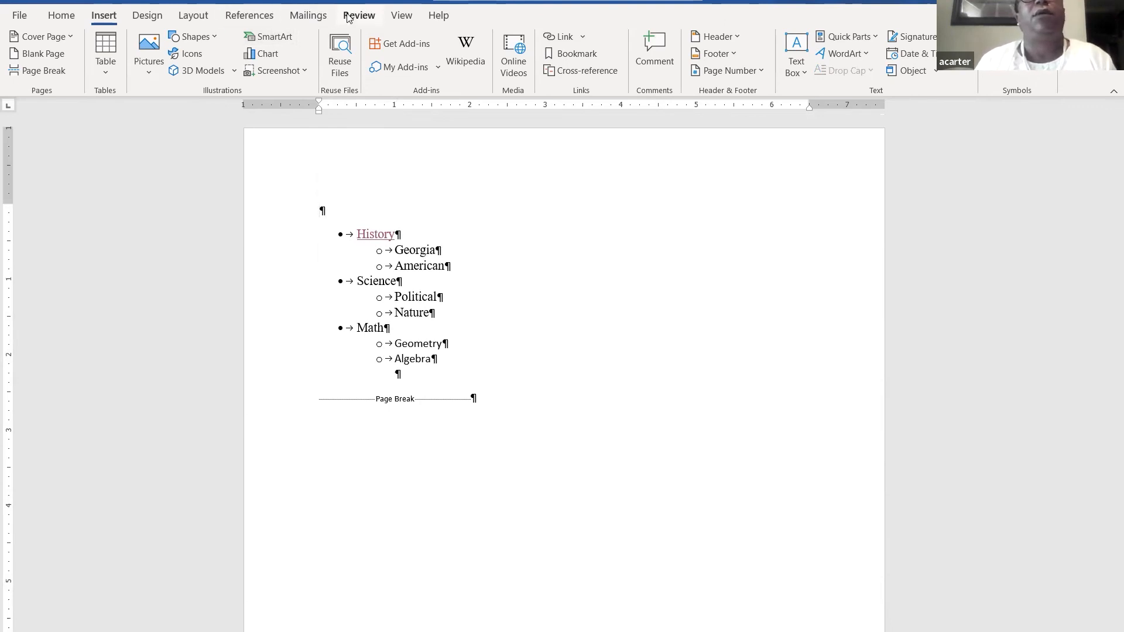
left_click(62, 16)
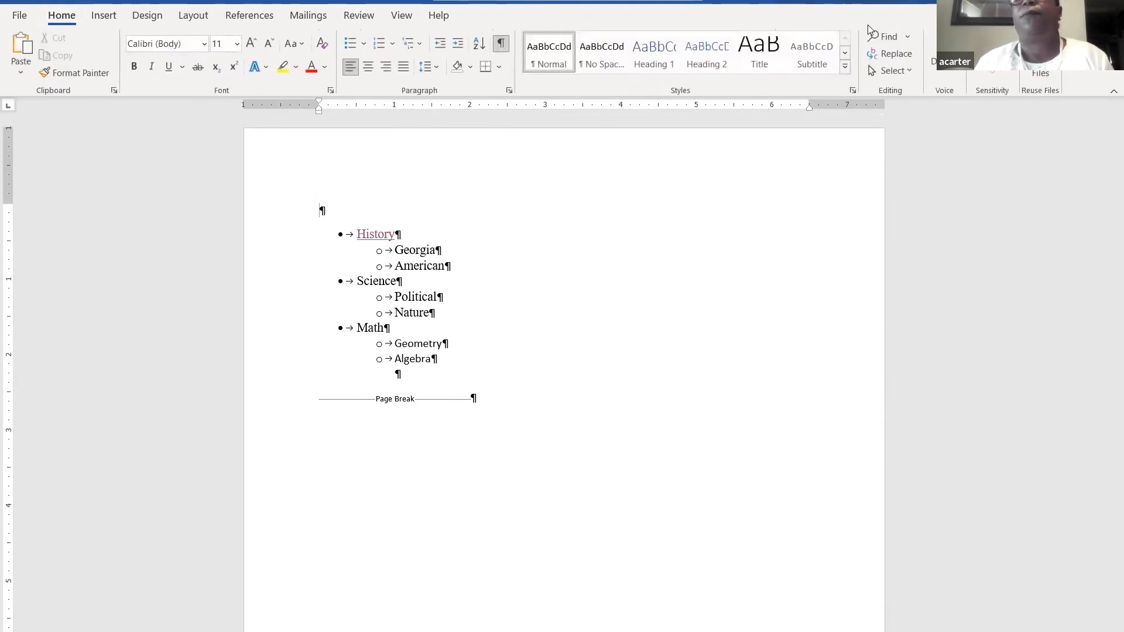
left_click(913, 38)
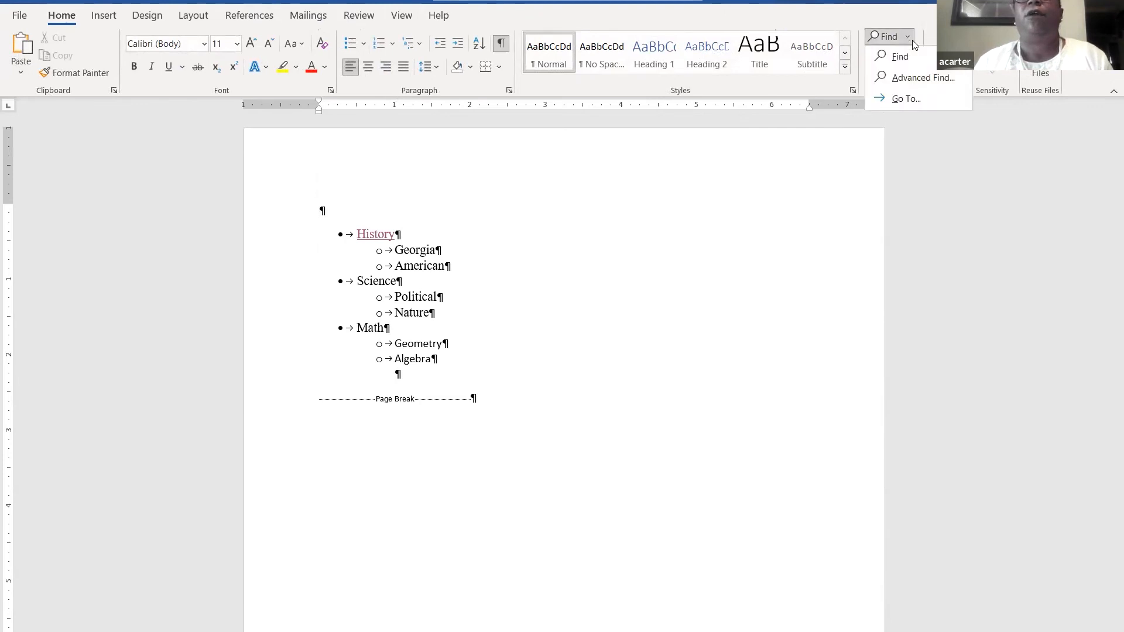
left_click(908, 98)
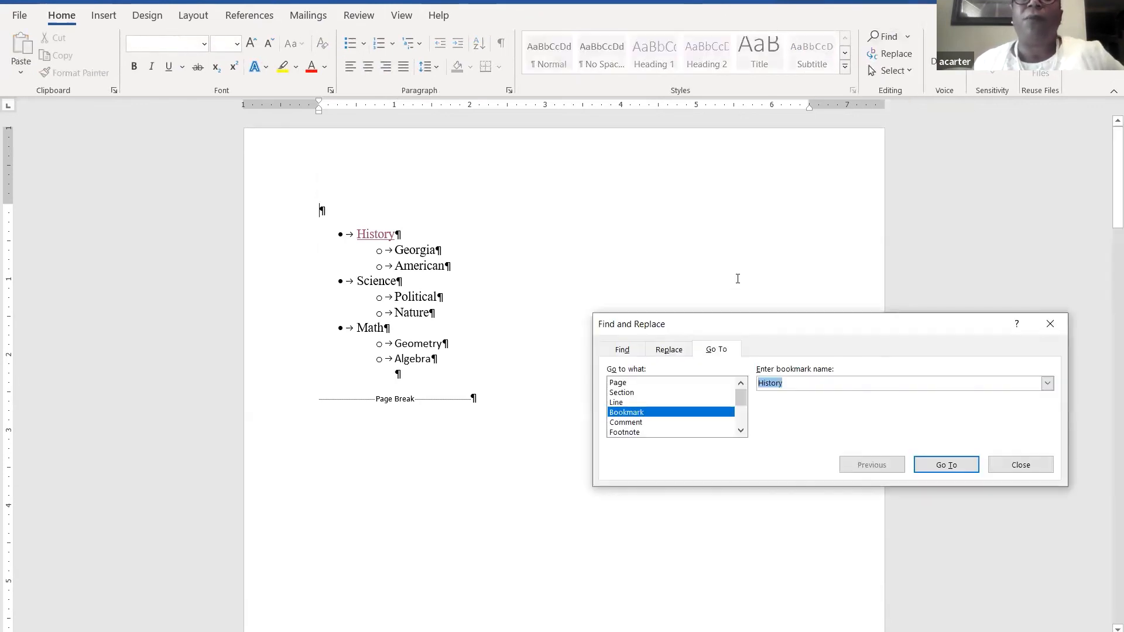
left_click(653, 413)
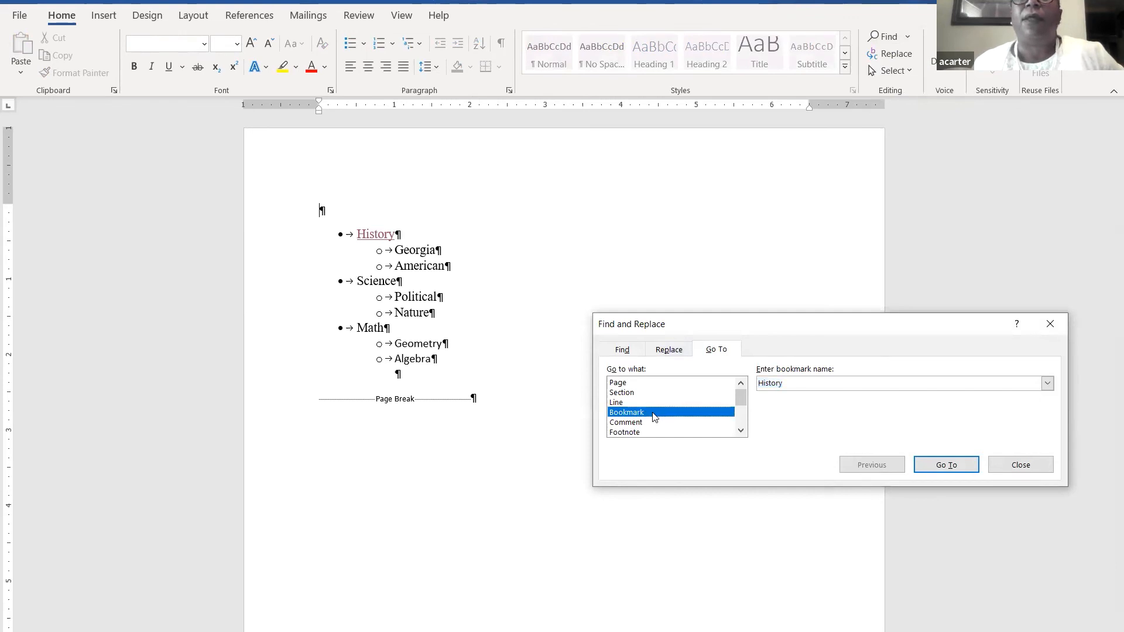
left_click(1048, 383)
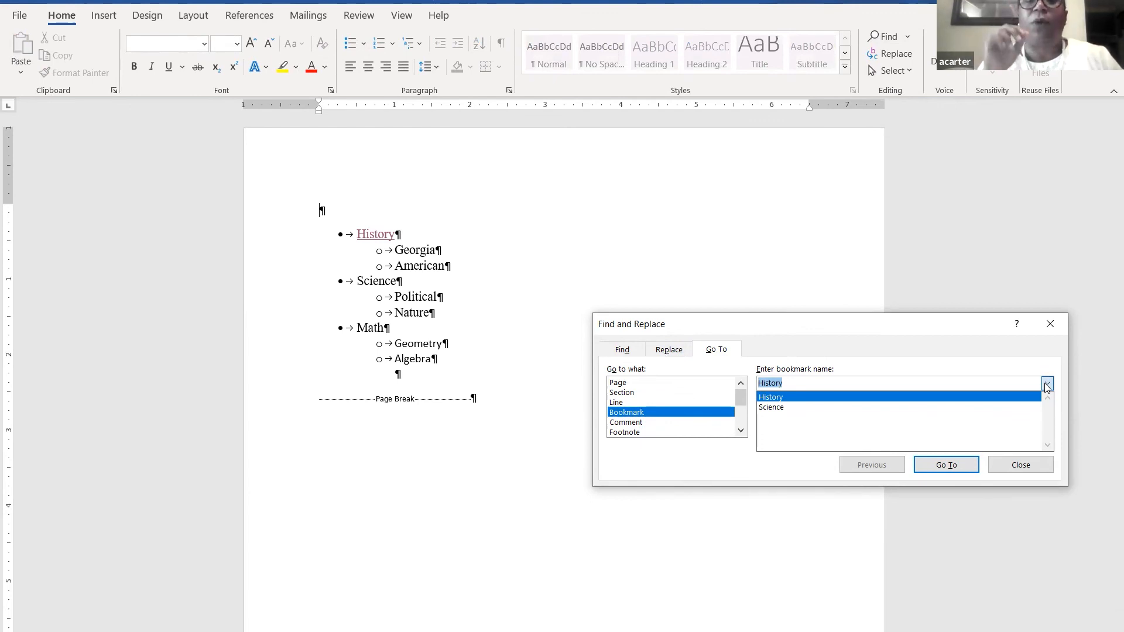
left_click(781, 409)
left_click(947, 465)
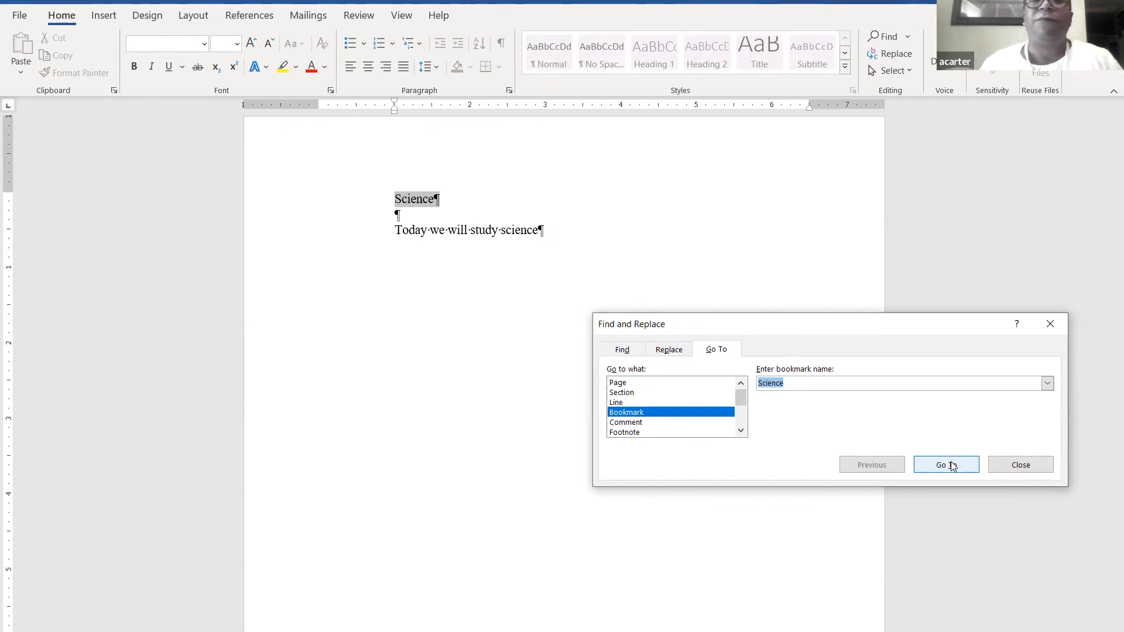
left_click(1049, 322)
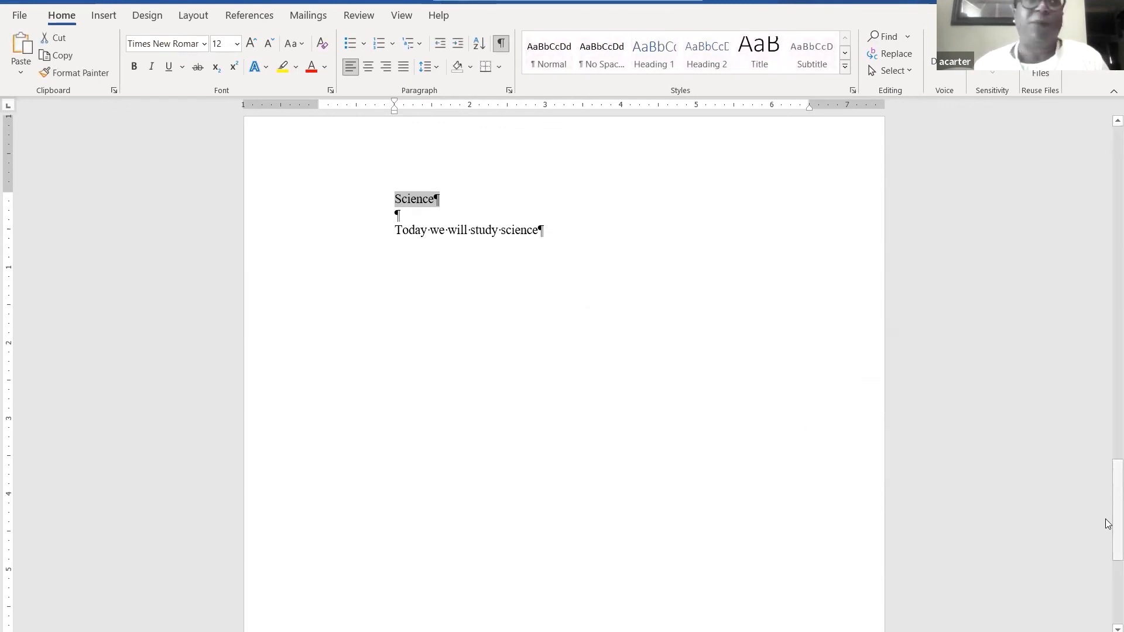
- Hyperlink the Science outline bullet to the Science bookmark in this document
left_click_drag(1108, 523, 1108, 136)
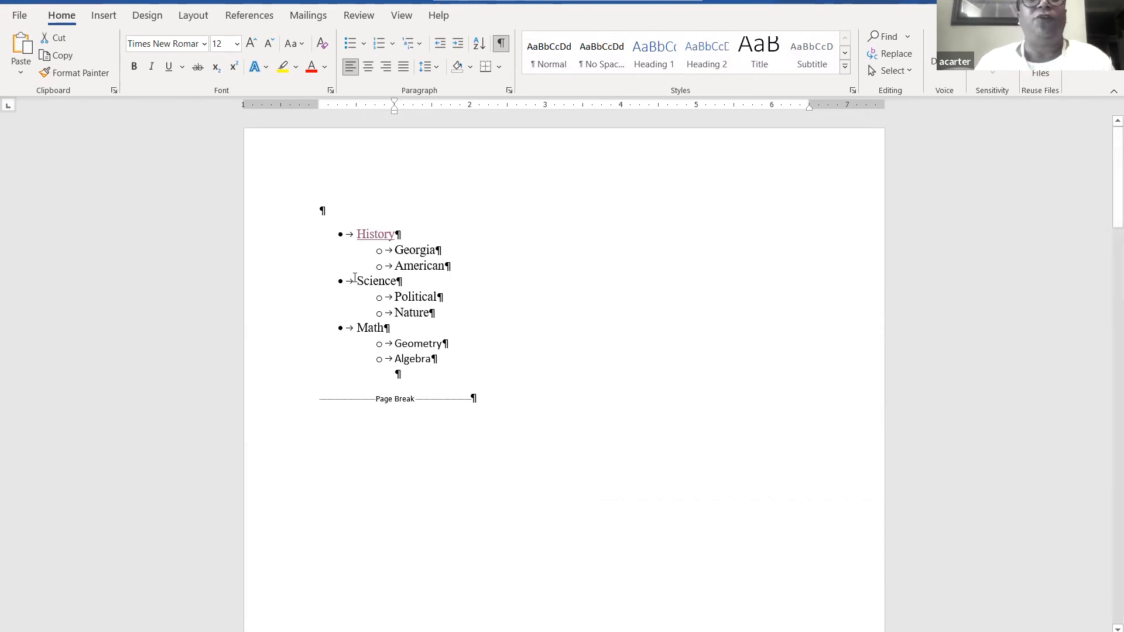
left_click_drag(354, 281, 396, 287)
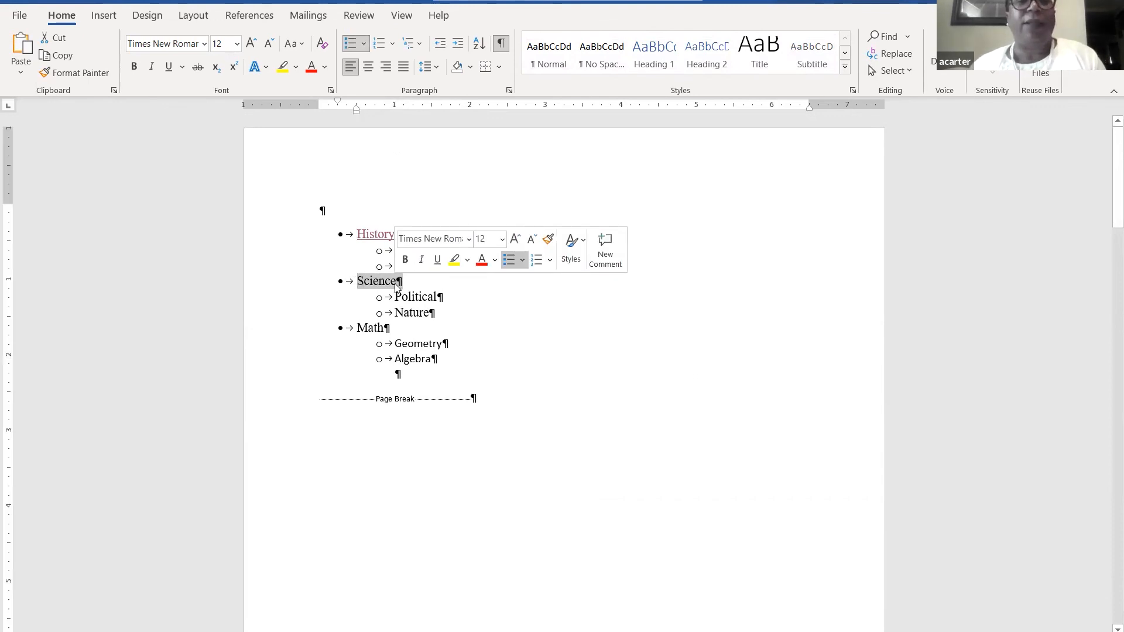
right_click(396, 287)
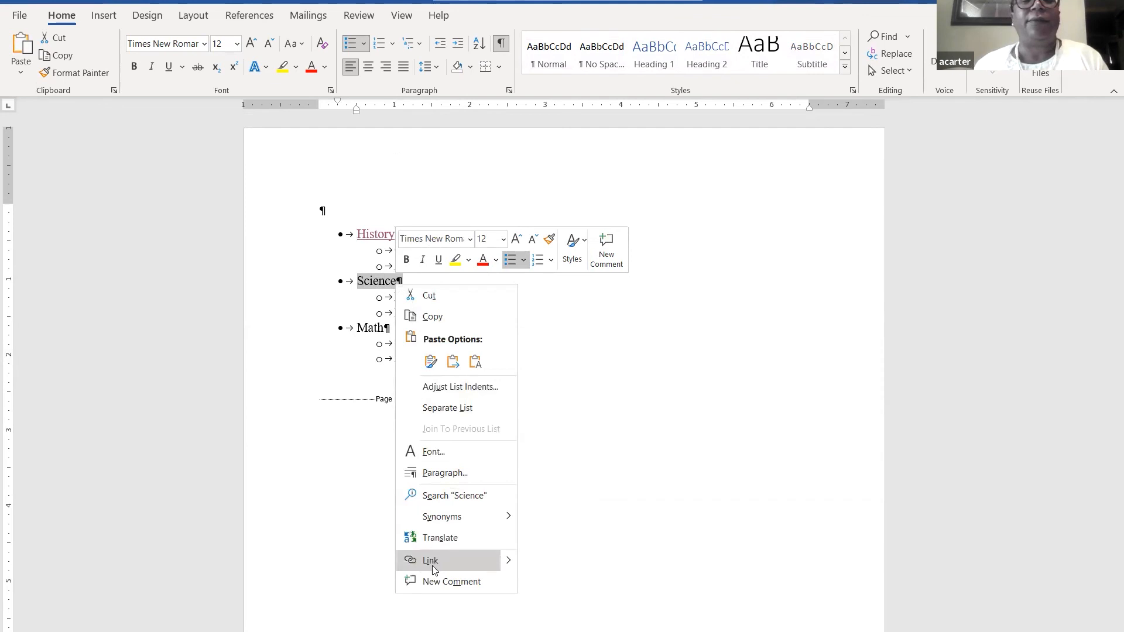
left_click(467, 565)
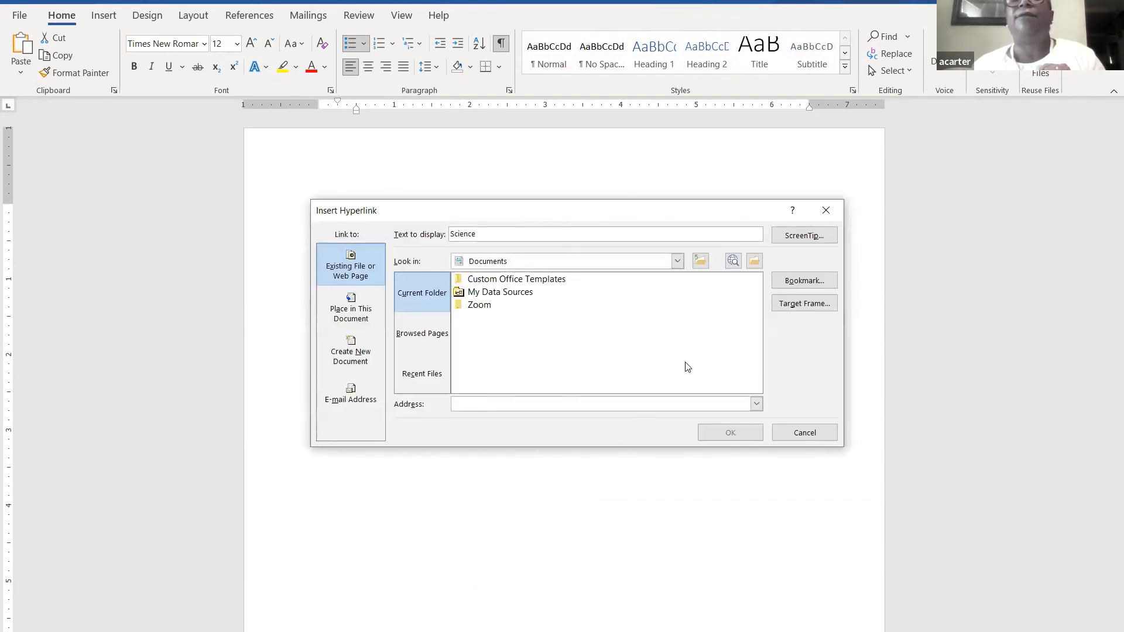
left_click(800, 281)
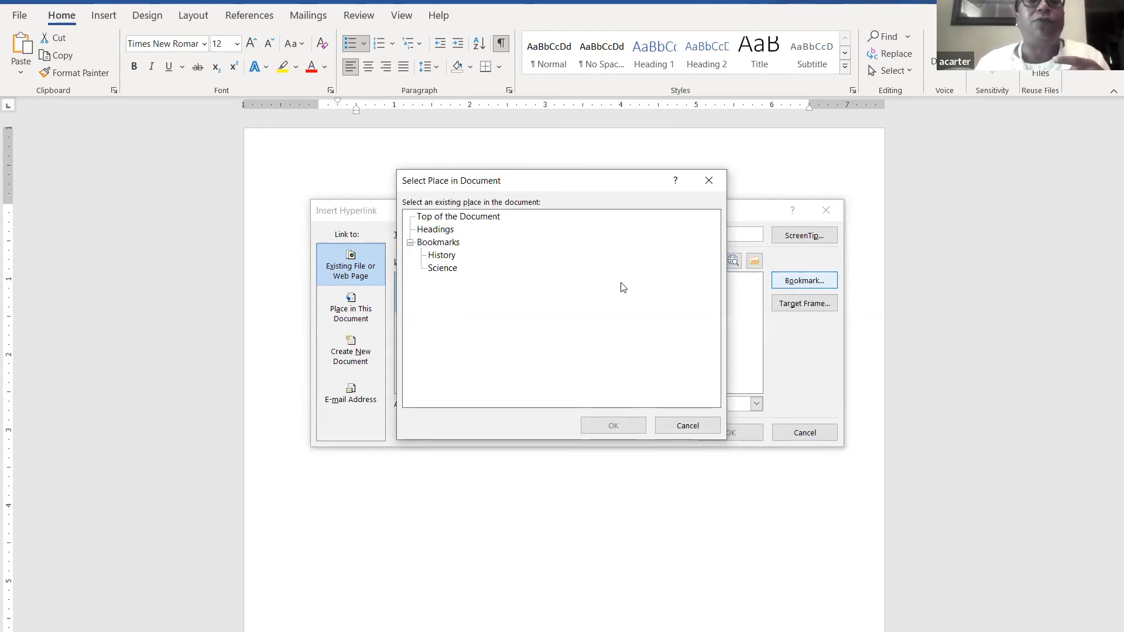
left_click(444, 269)
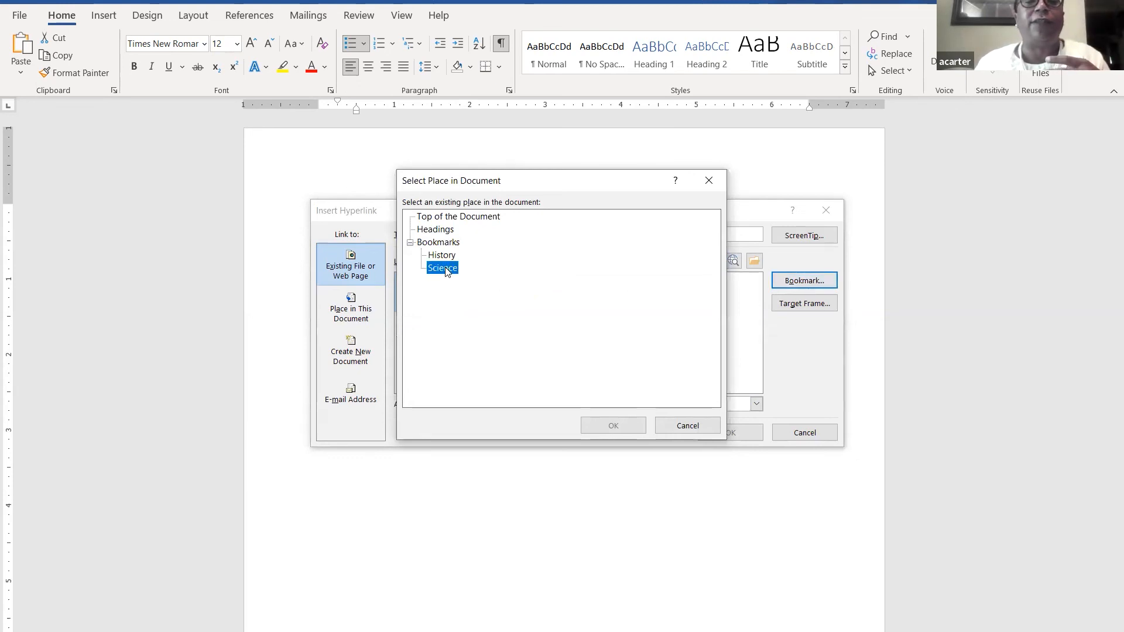
left_click(624, 425)
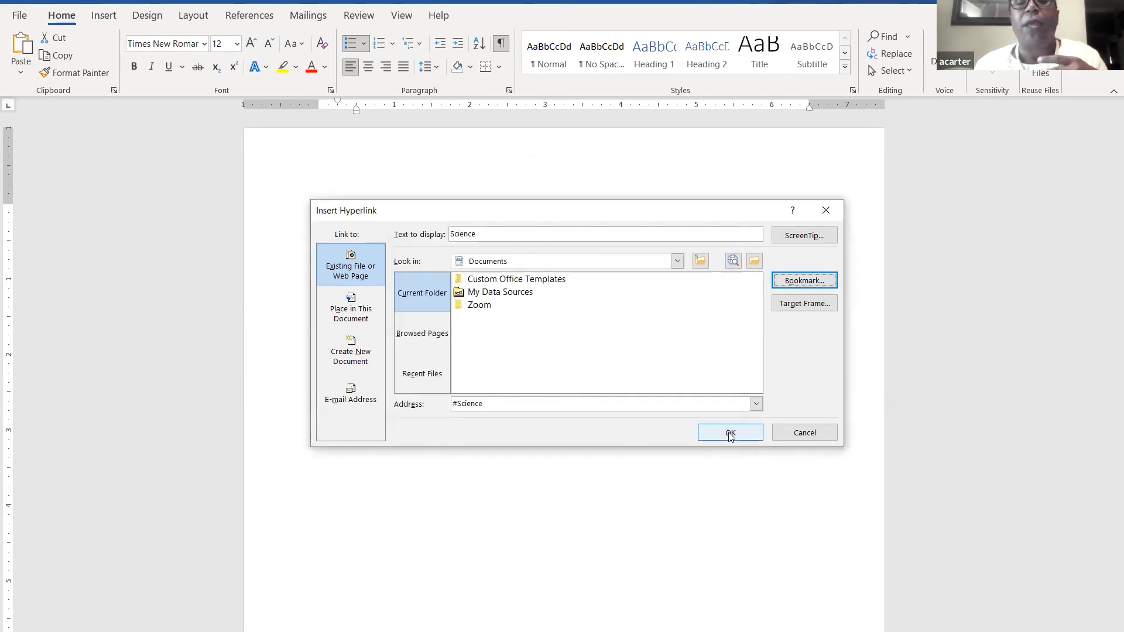
left_click(730, 434)
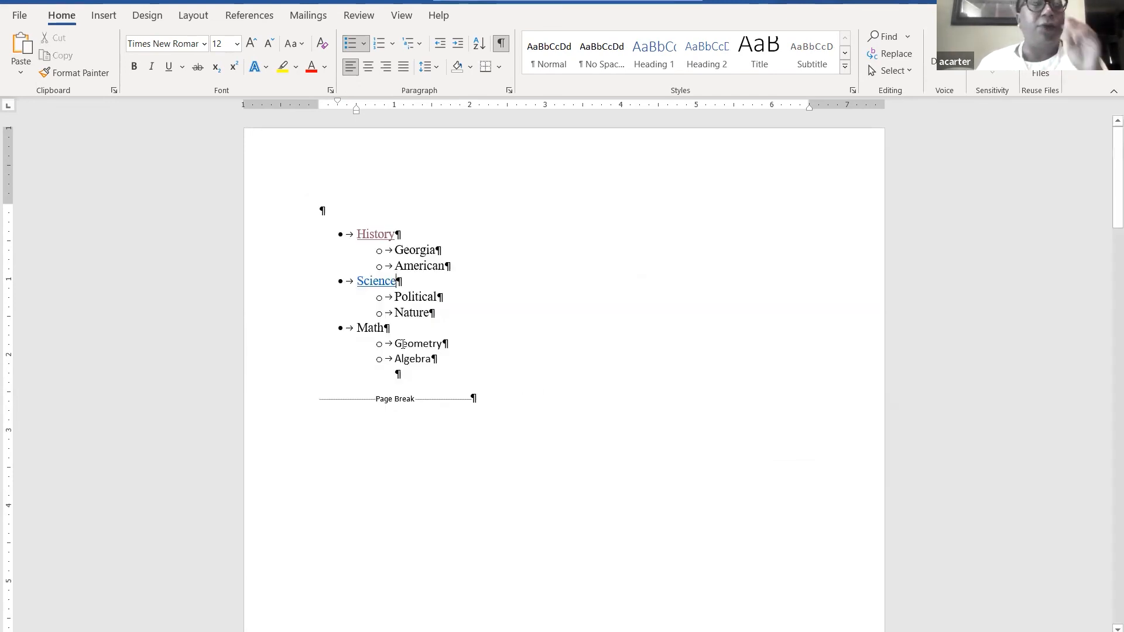
- Test the Science link, then scroll back to the History Begins page
left_click(362, 293, "ctrl")
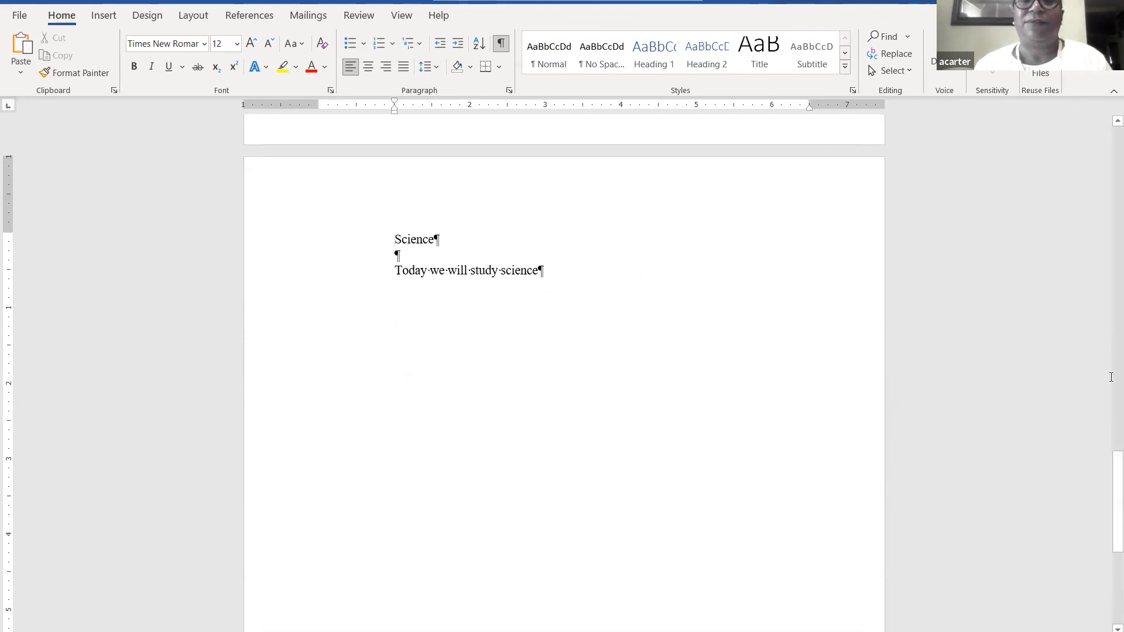
left_click_drag(1109, 484, 1108, 121)
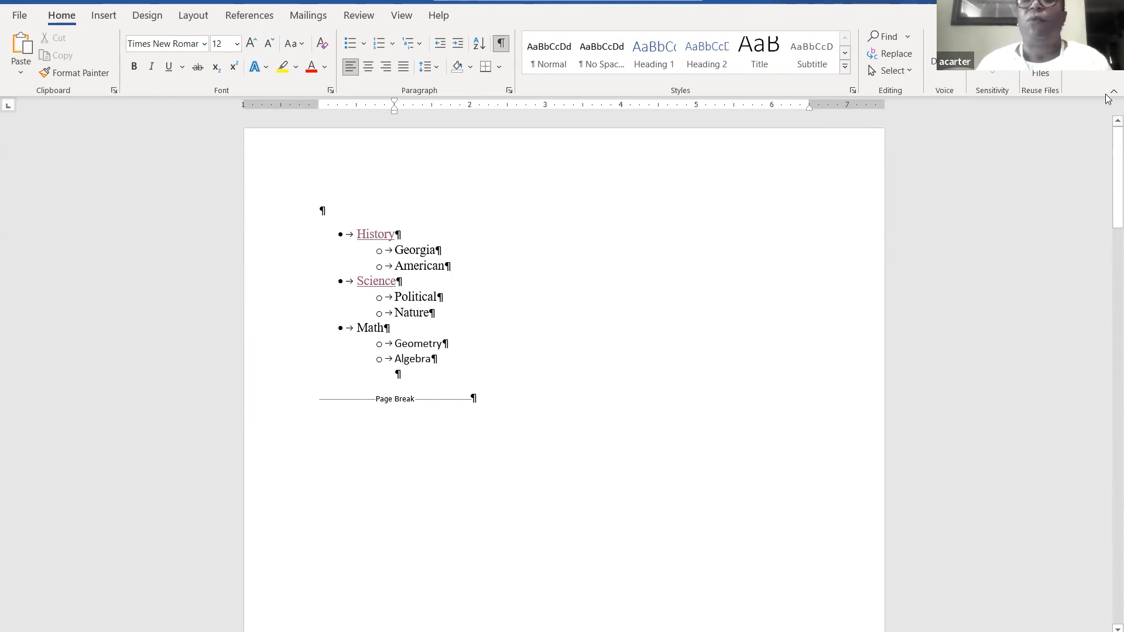
left_click_drag(1109, 150, 1109, 287)
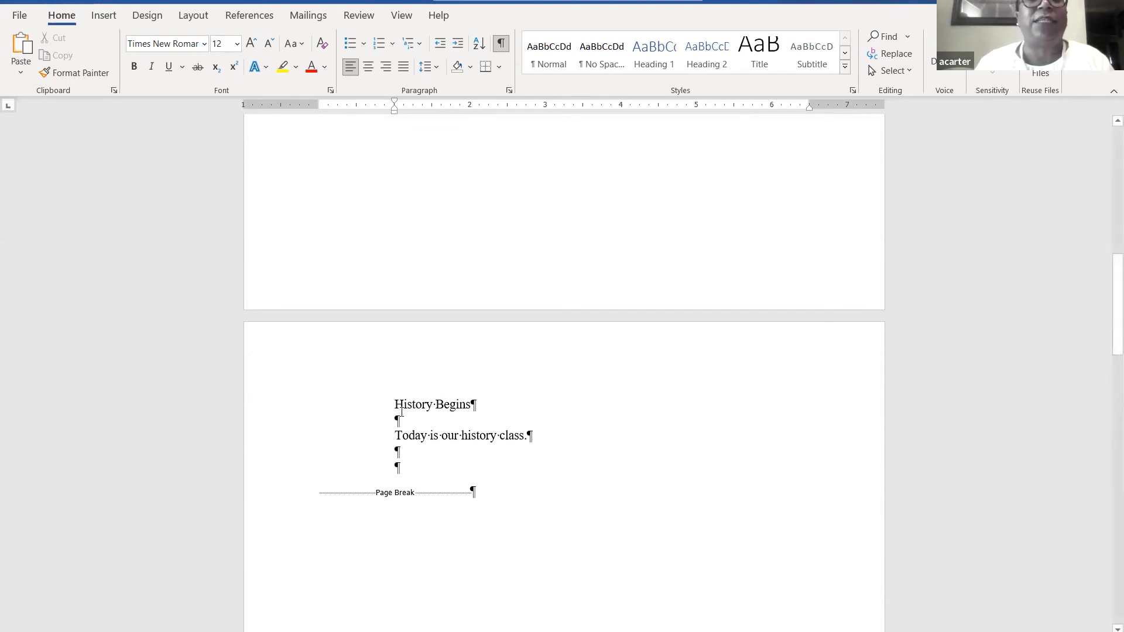
- Hyperlink the History Begins heading to the recent file HistoryNotes.docx, then return to the outline
left_click_drag(396, 406, 460, 411)
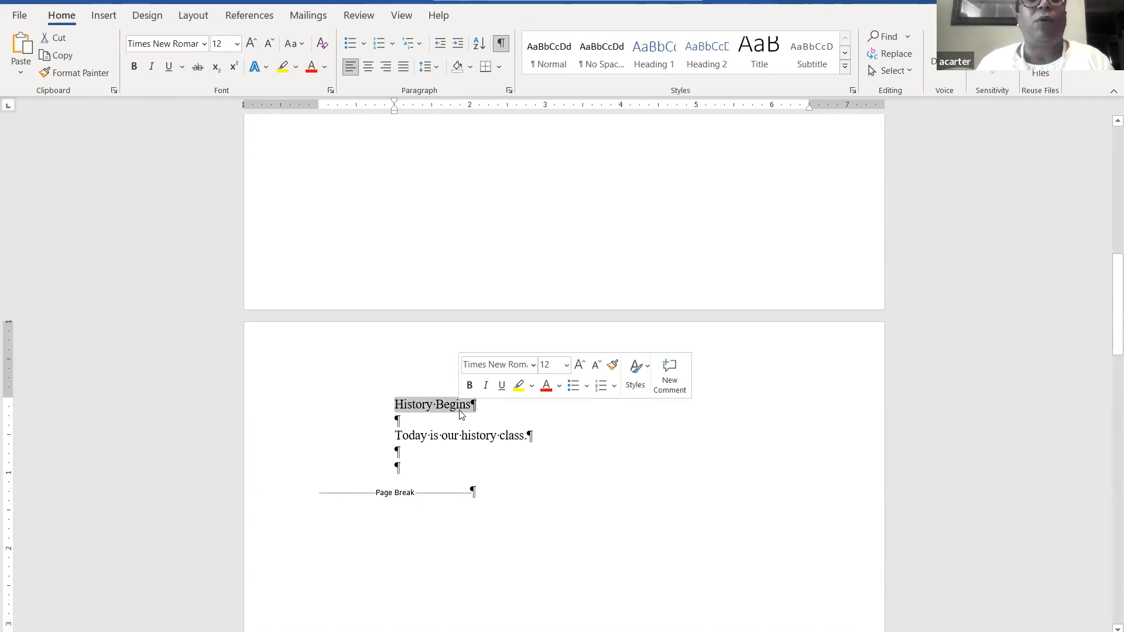
right_click(461, 414)
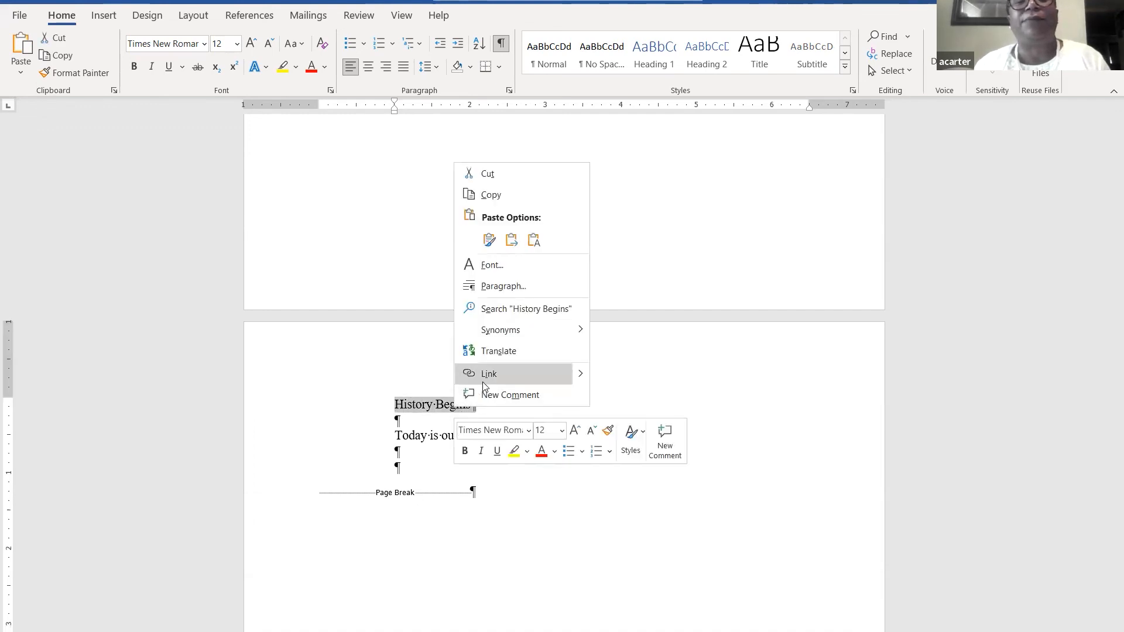
left_click(572, 374)
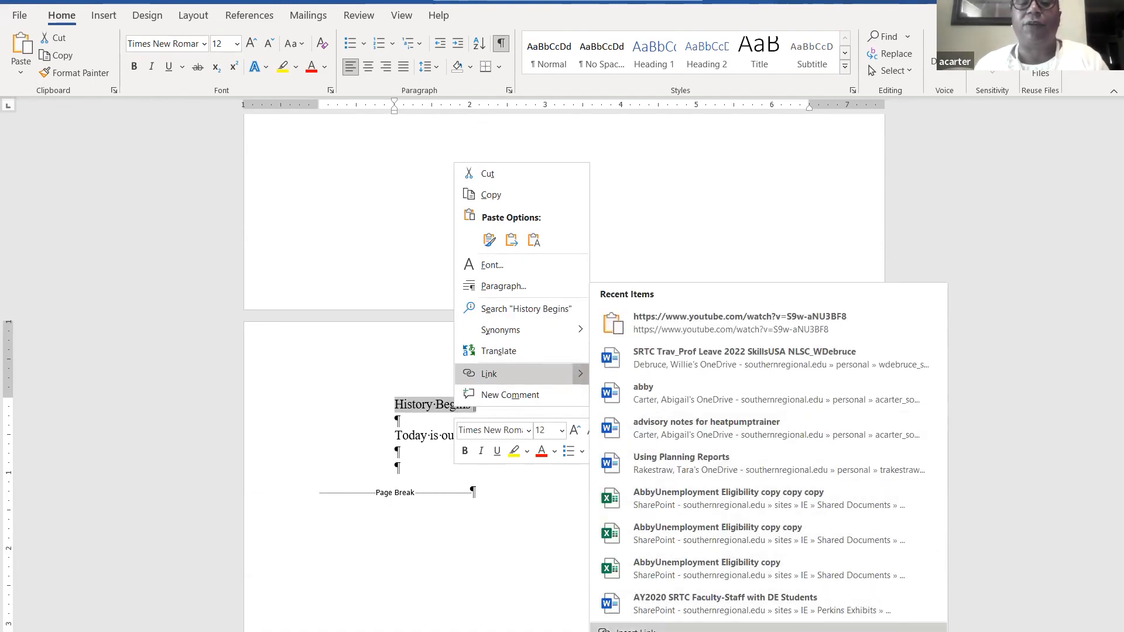
left_click(635, 630)
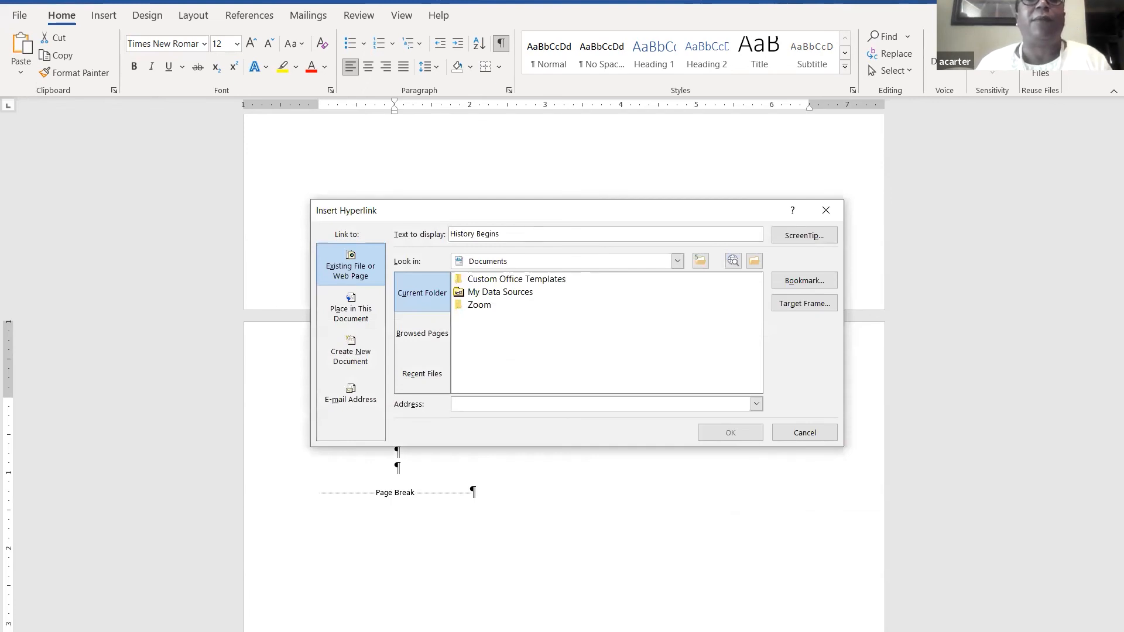
left_click(426, 382)
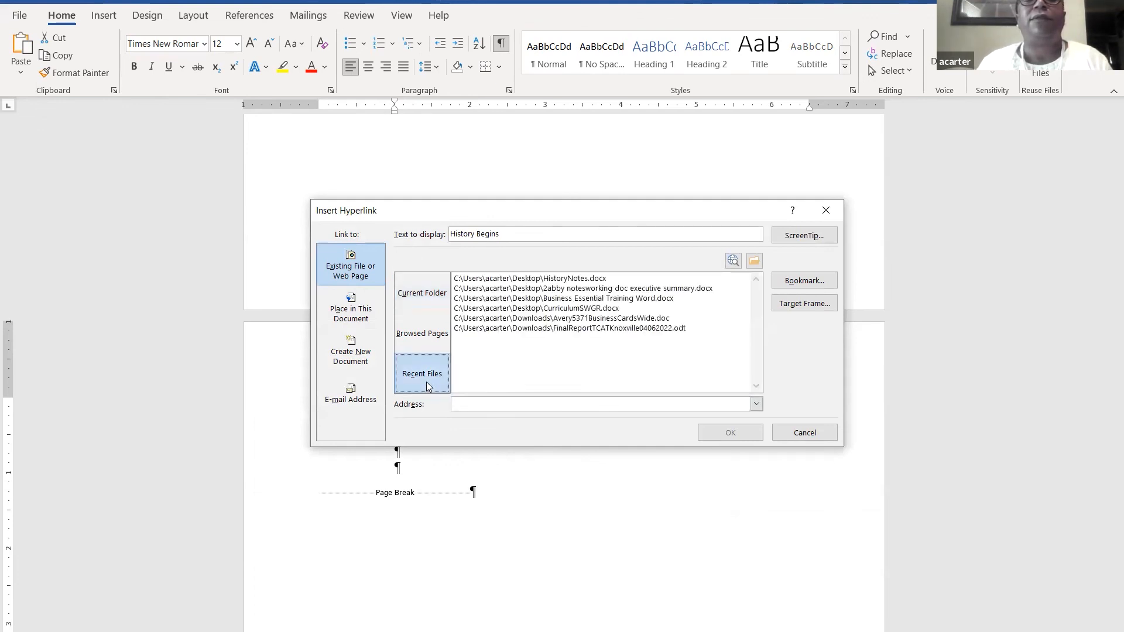
left_click(533, 279)
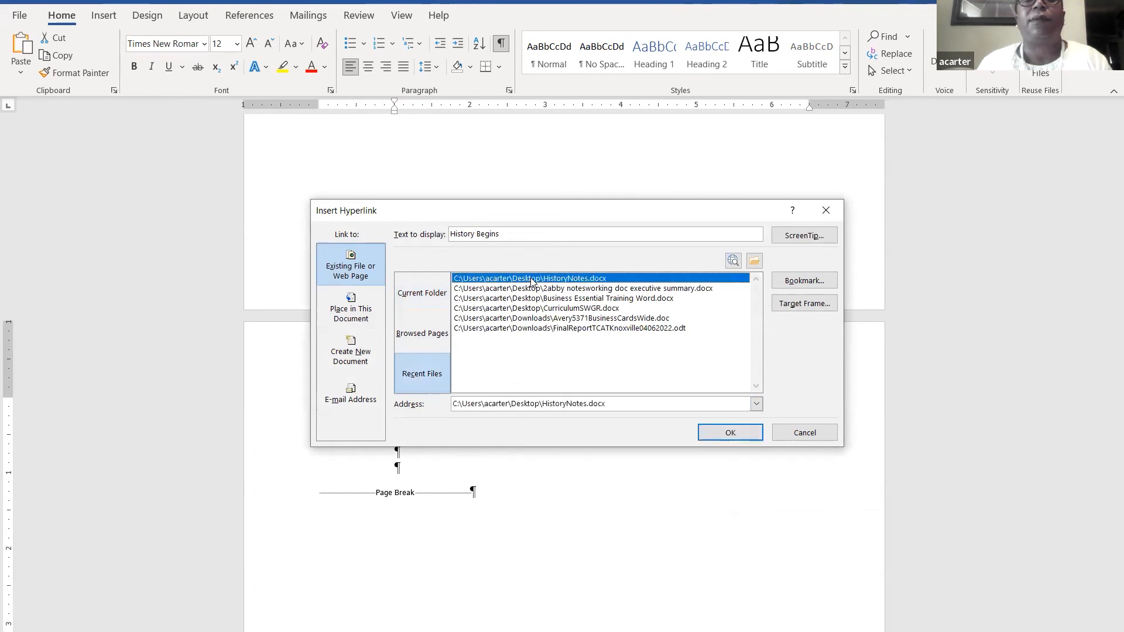
double_click(532, 280)
left_click_drag(1111, 350, 1108, 106)
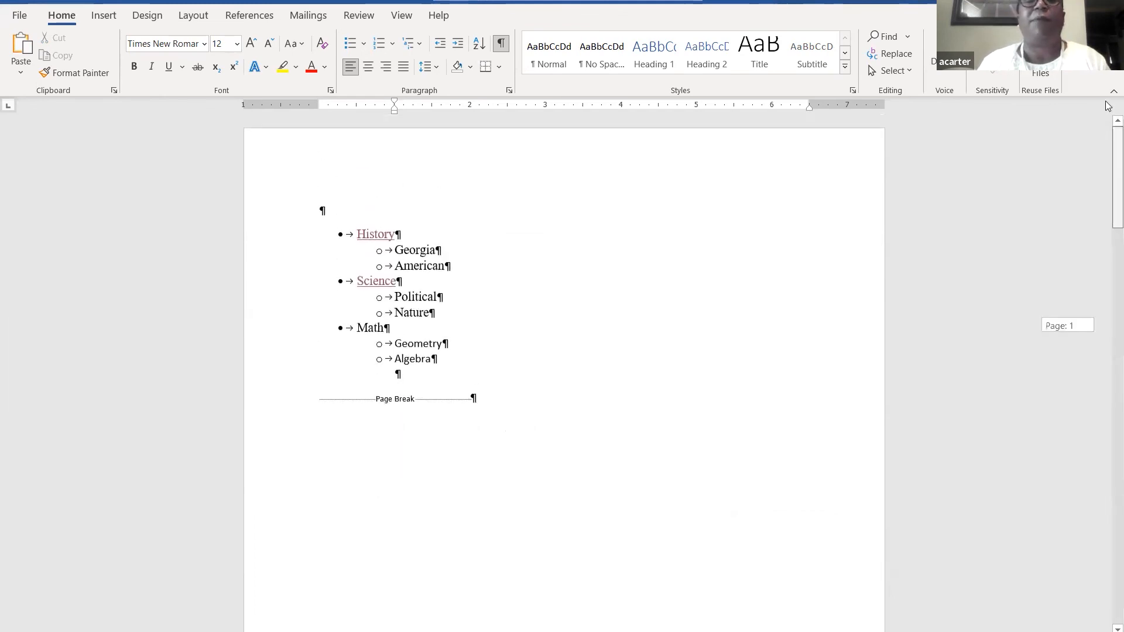
- Test the History link, then open HistoryNotes.docx from History Begins, accepting the security notice
left_click(424, 251)
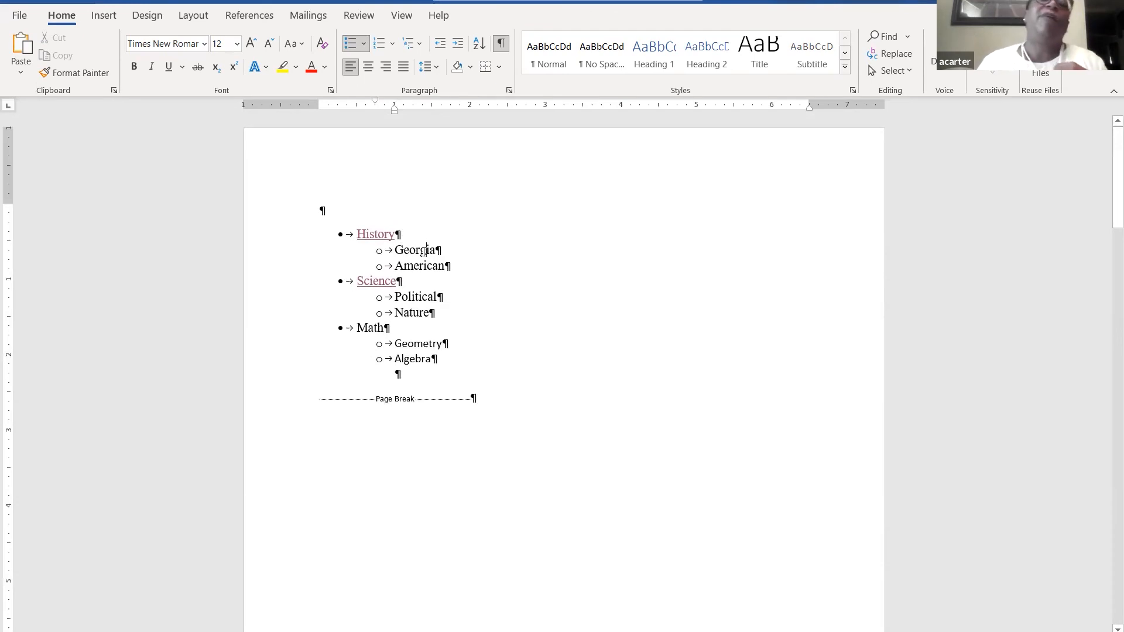
left_click(376, 234, "ctrl")
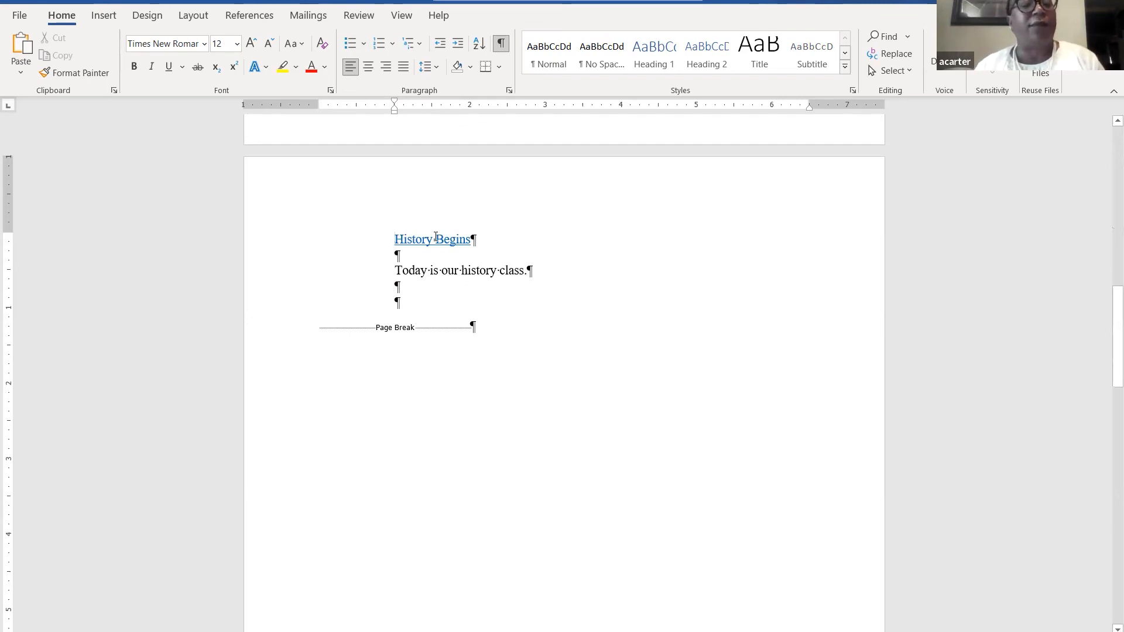
mouse_move(435, 237)
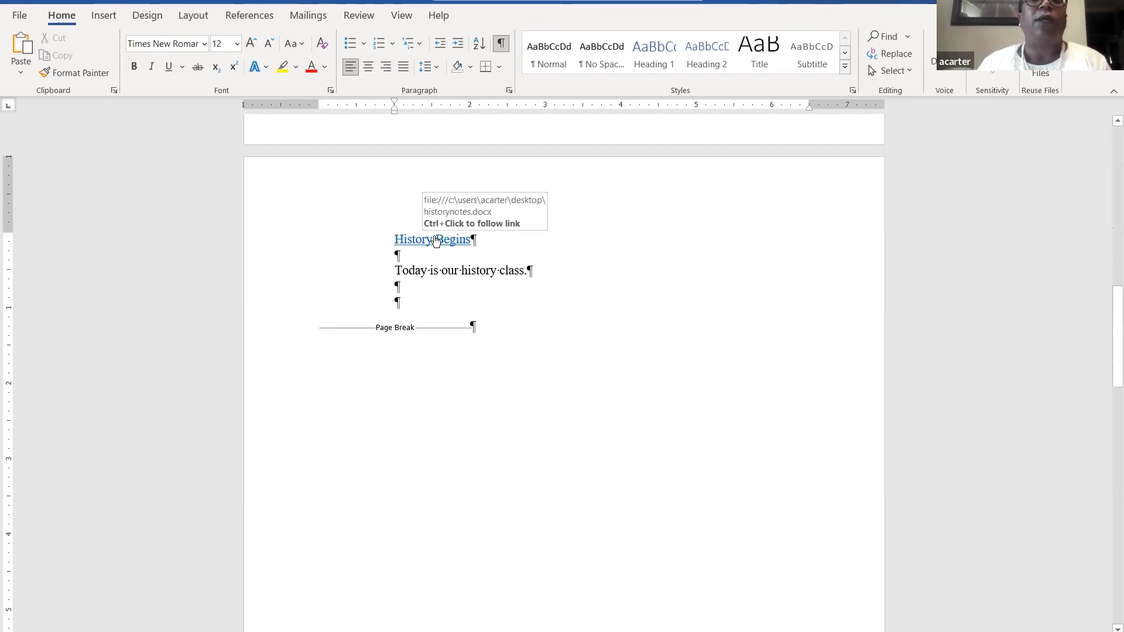
left_click(435, 239, "ctrl")
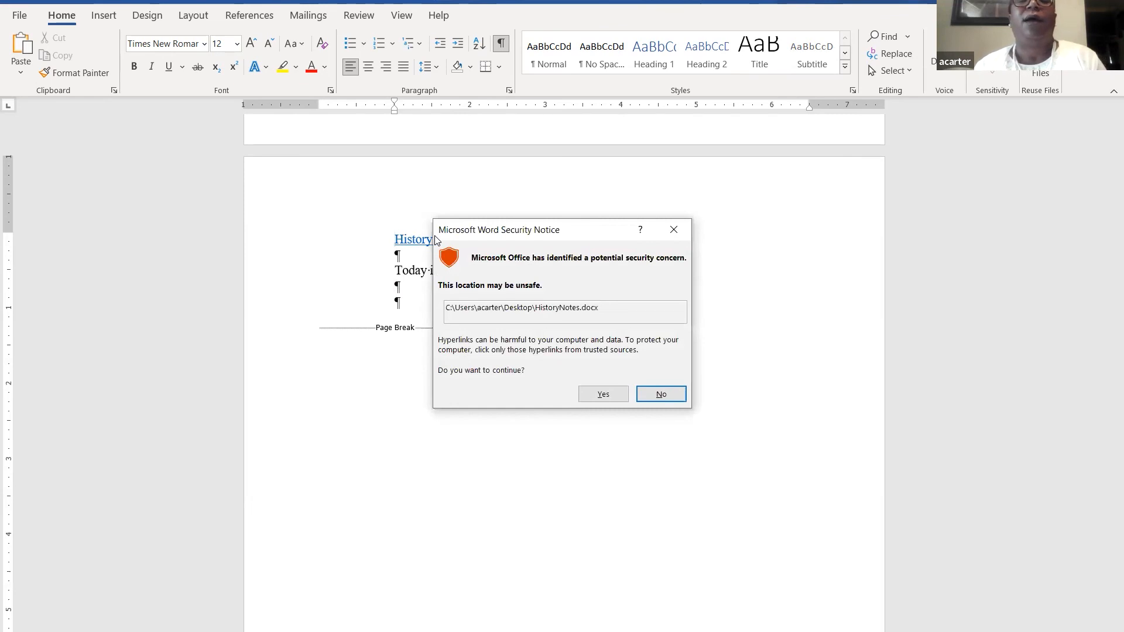
left_click(608, 396)
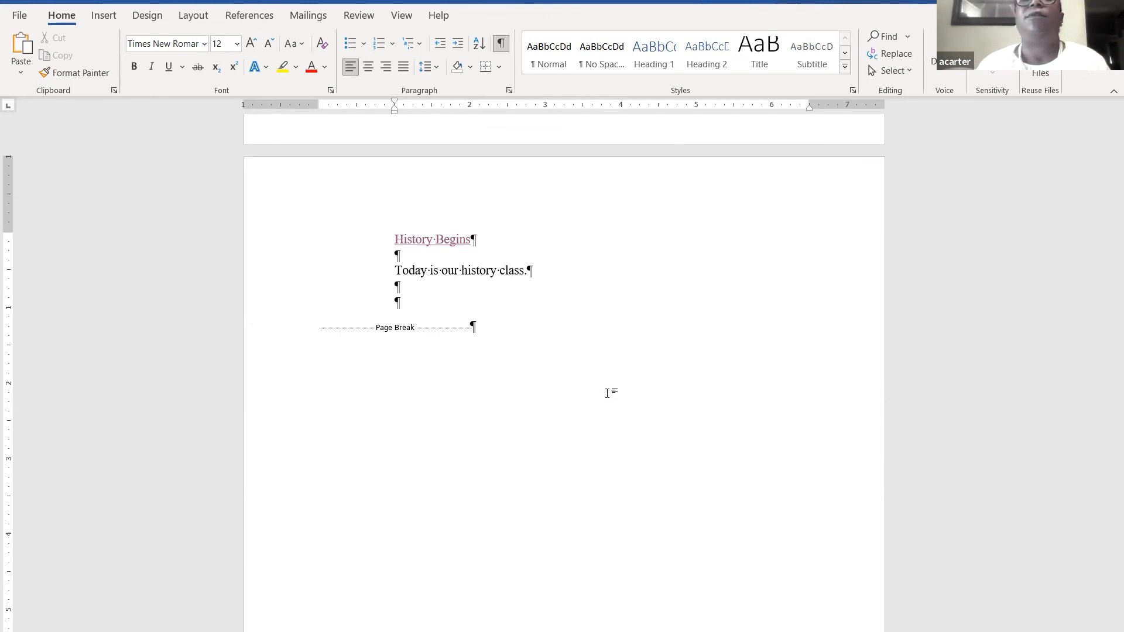
left_click(484, 295)
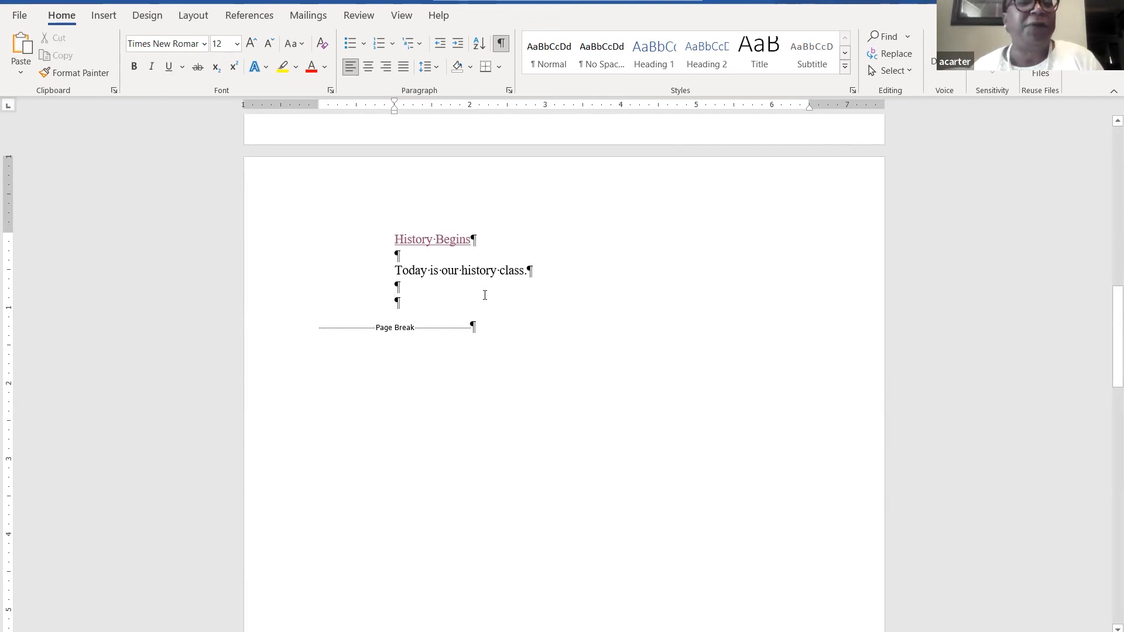